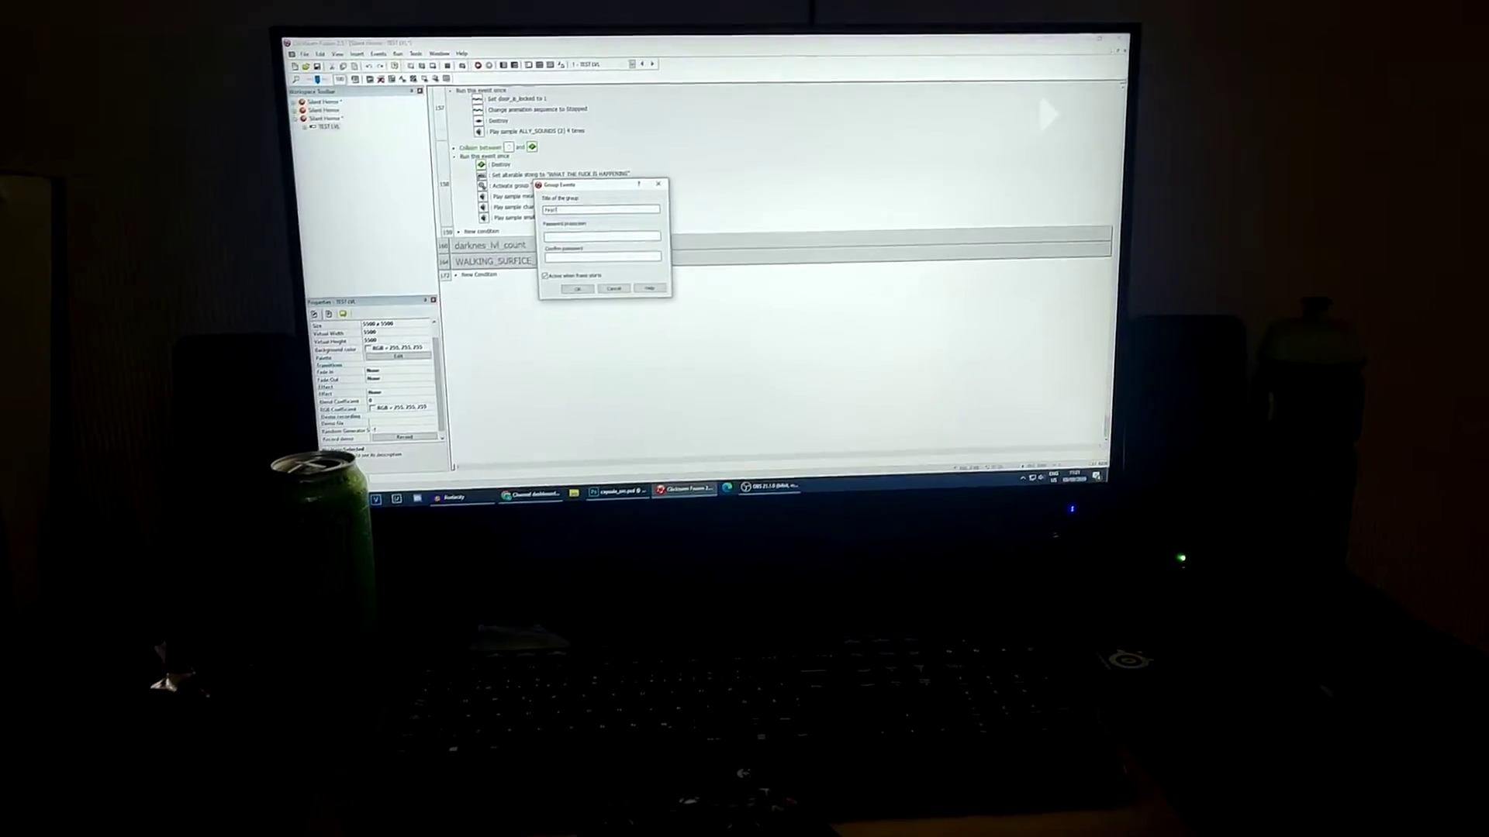
{"action": "left_click", "coordinate": [892, 254]}
{"action": "left_click", "coordinate": [959, 302]}
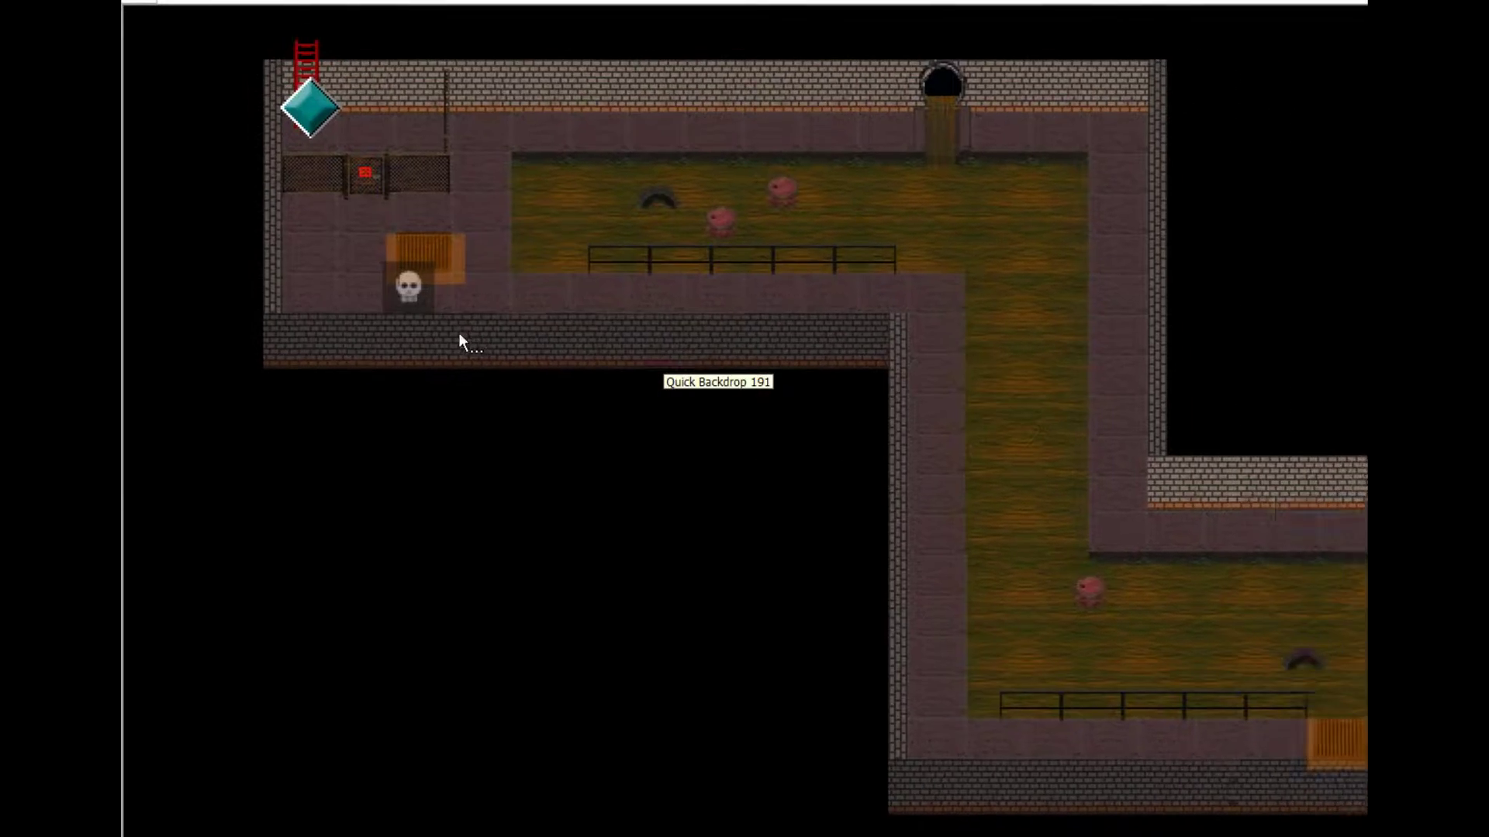
- Inspect the alterable values of the skull enemy spawner in the sewer room below the three tanks
{"action": "middle_click_drag", "start_coordinate": [458, 333], "coordinate": [451, 401]}
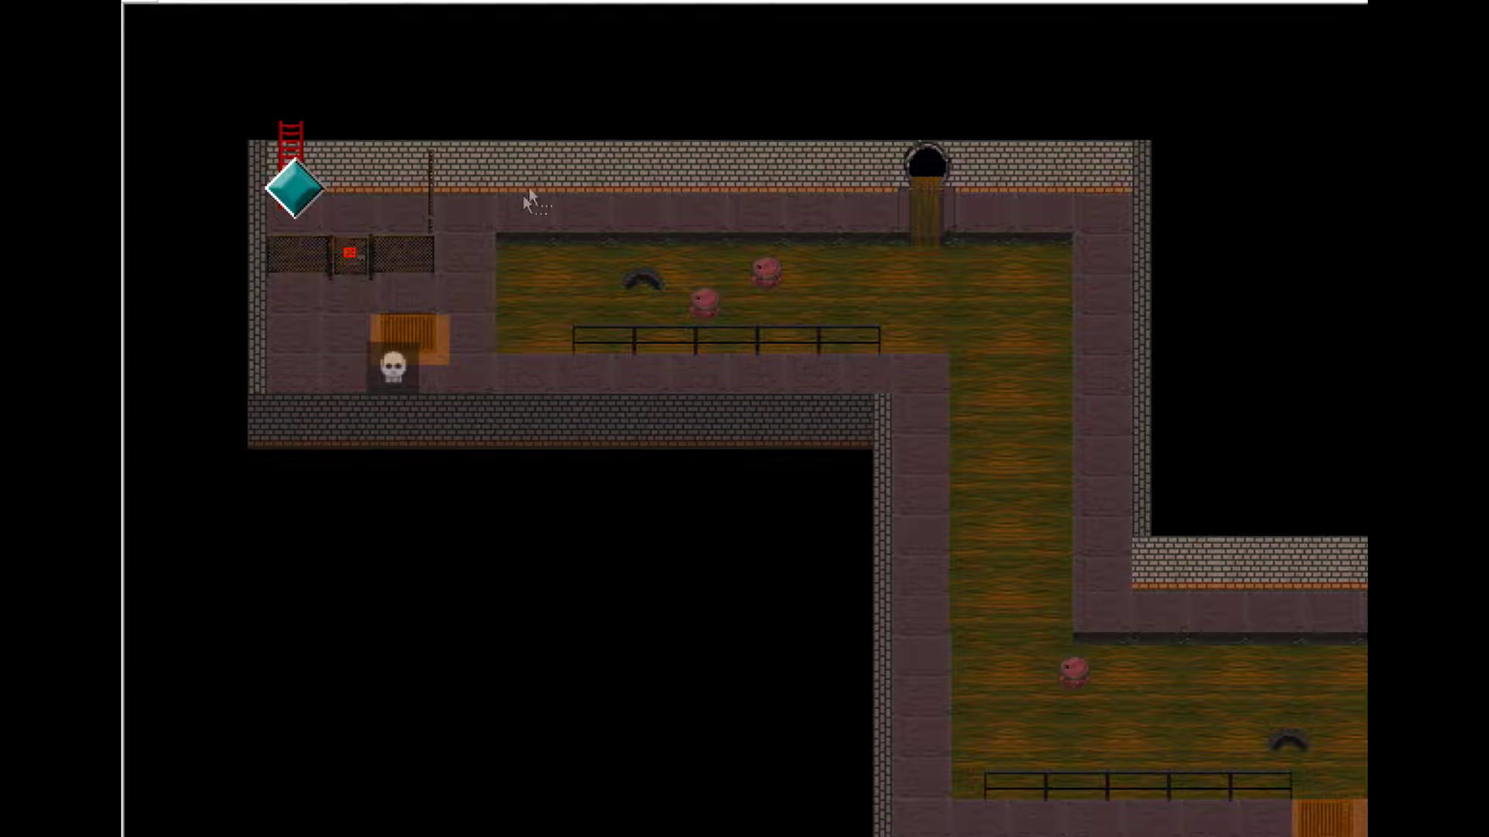
{"action": "middle_click_drag", "start_coordinate": [932, 317], "coordinate": [822, 263]}
{"action": "middle_click_drag", "start_coordinate": [1058, 359], "coordinate": [347, 159]}
{"action": "middle_click_drag", "start_coordinate": [1007, 266], "coordinate": [370, 527]}
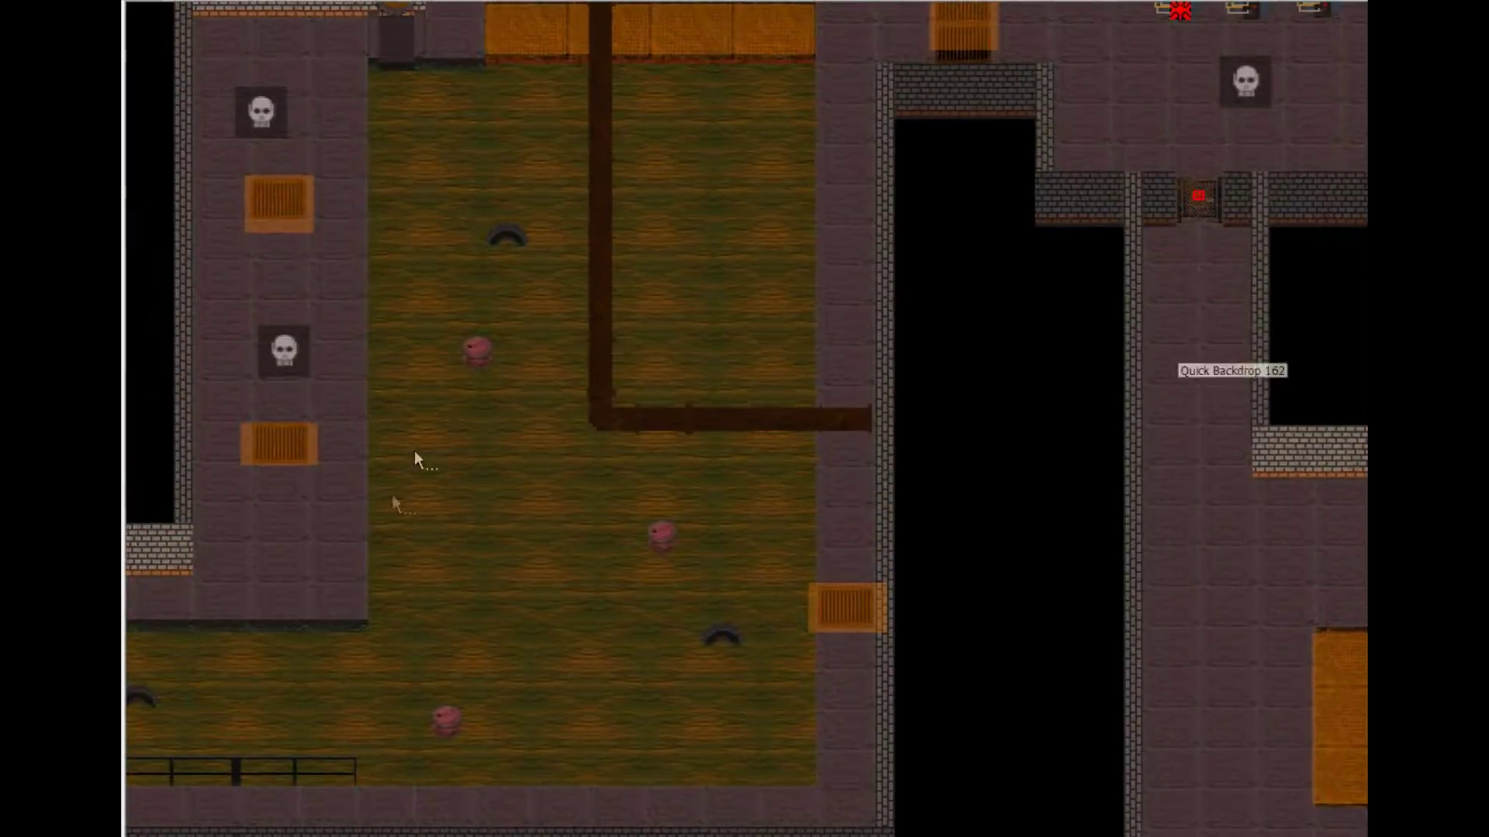
{"action": "middle_click_drag", "start_coordinate": [414, 459], "coordinate": [505, 436]}
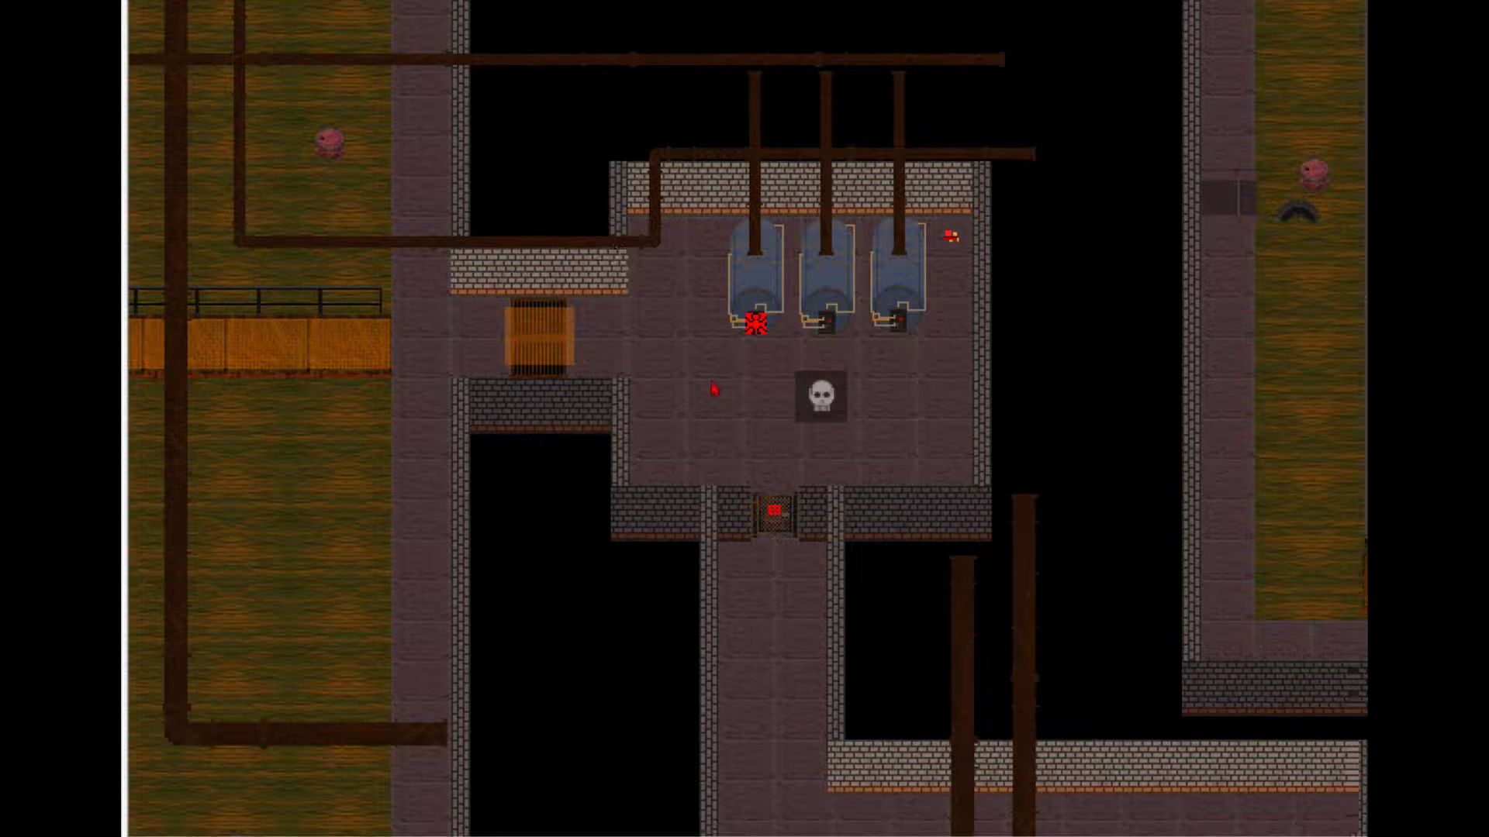
{"action": "middle_click_drag", "start_coordinate": [725, 363], "coordinate": [725, 306]}
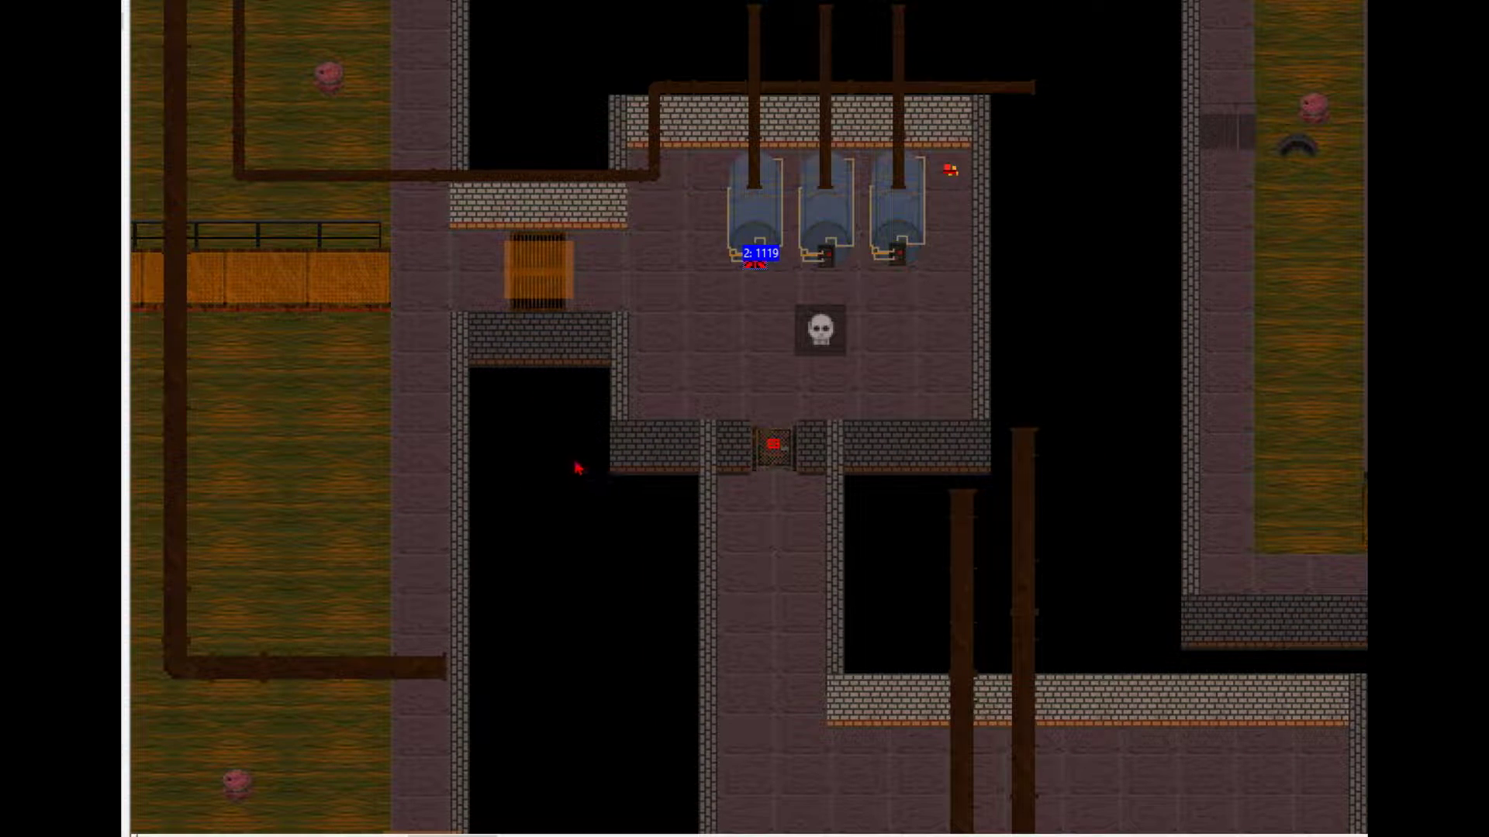
{"action": "left_click", "coordinate": [815, 339]}
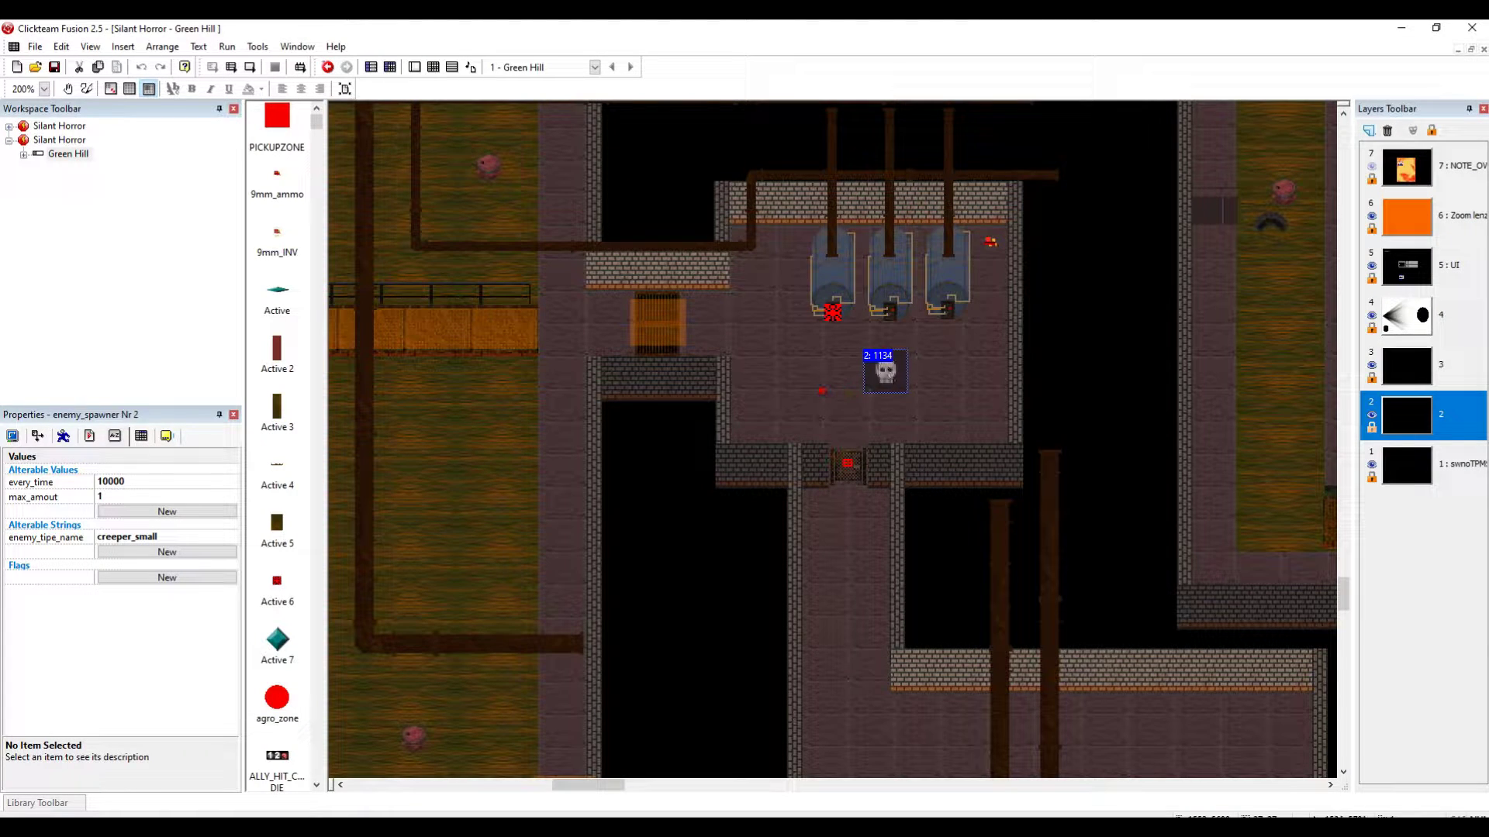
{"action": "middle_click_drag", "start_coordinate": [822, 389], "coordinate": [789, 428]}
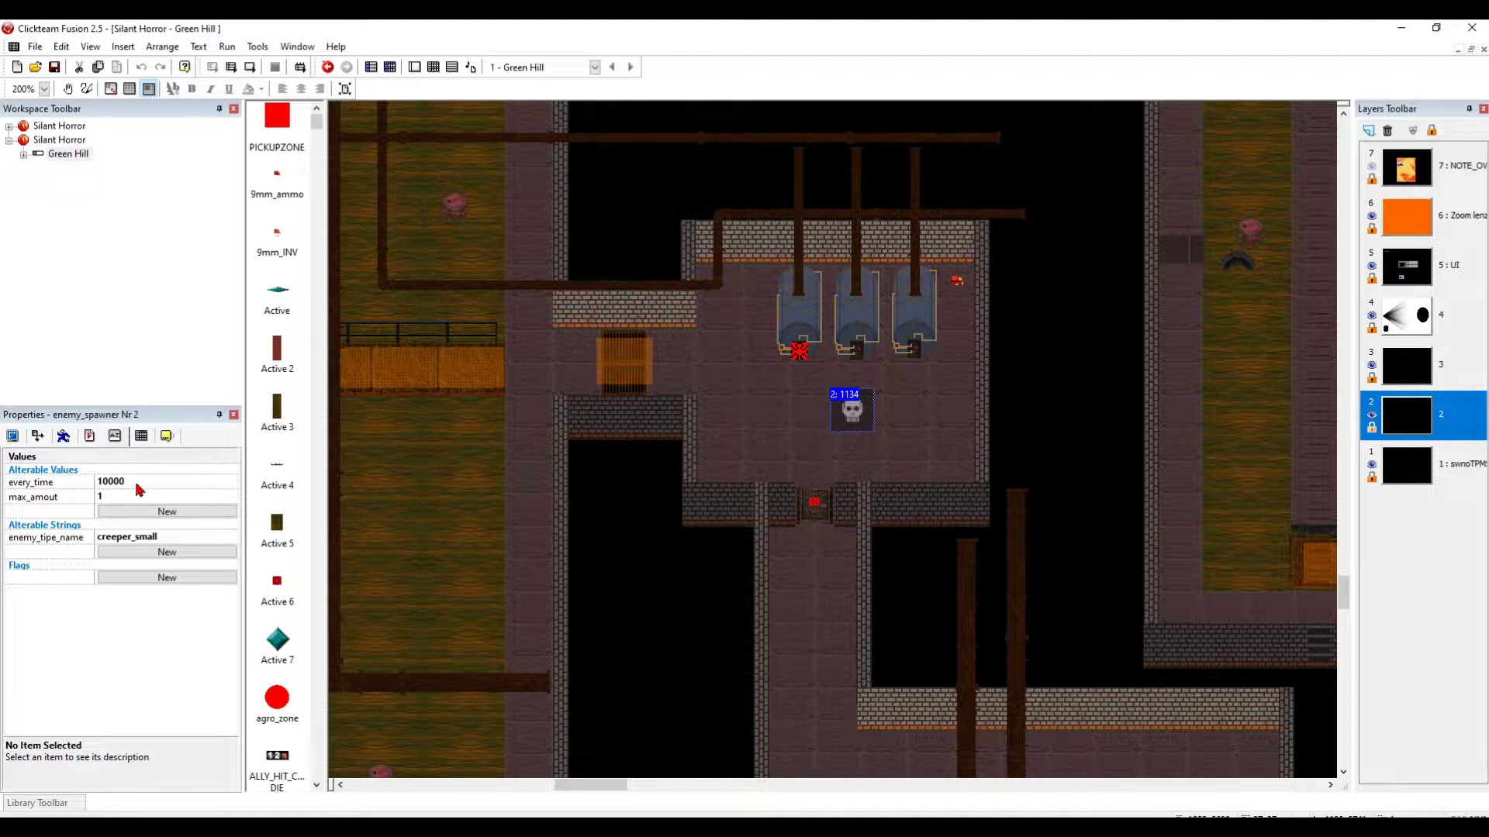
{"action": "left_click", "coordinate": [118, 497]}
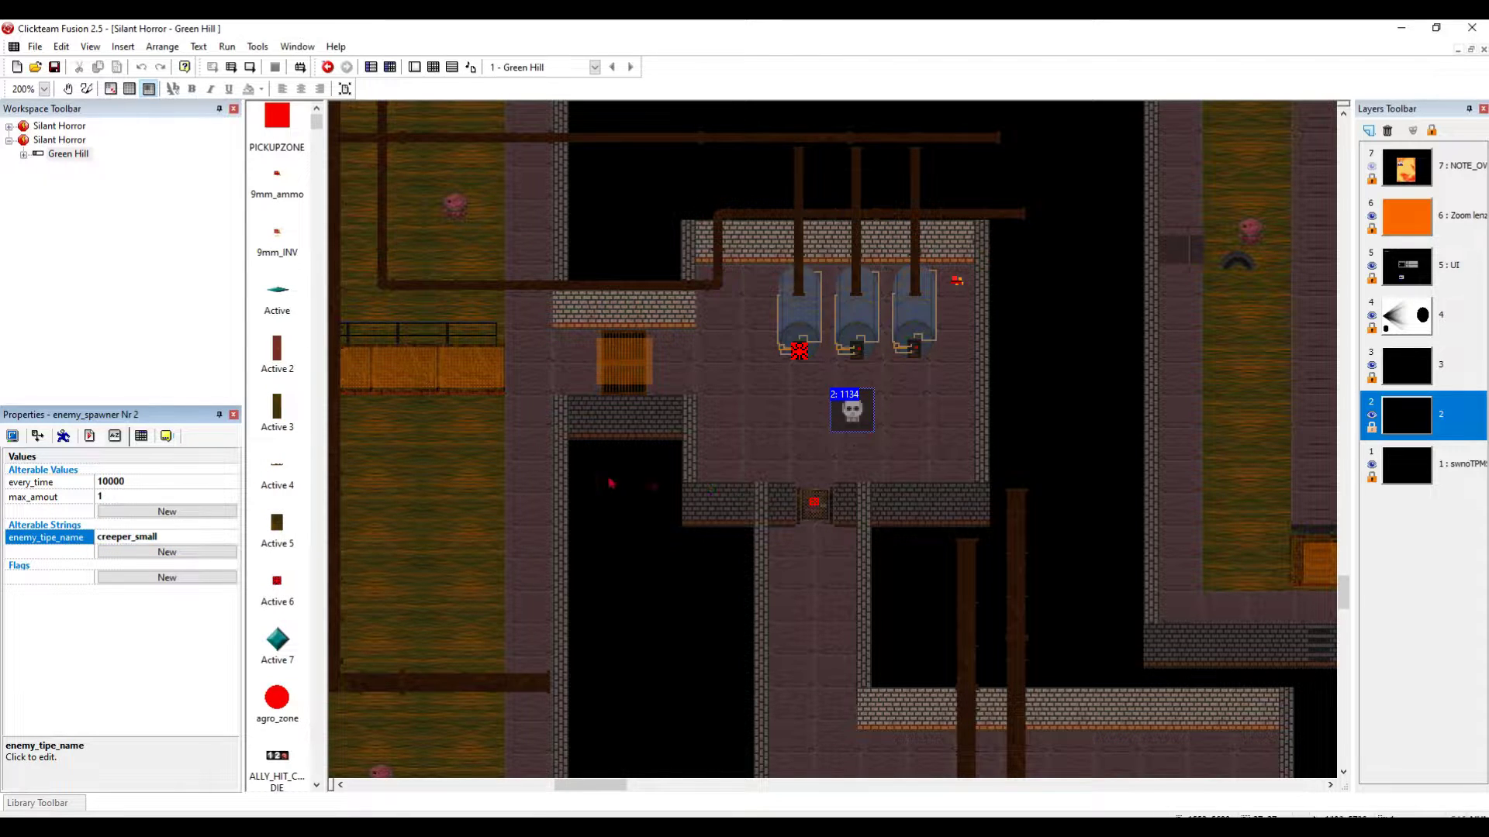
- Run the game from the Green Hill frame and walk the character up the road past the placed items
{"action": "middle_click_drag", "start_coordinate": [406, 431], "coordinate": [708, 515]}
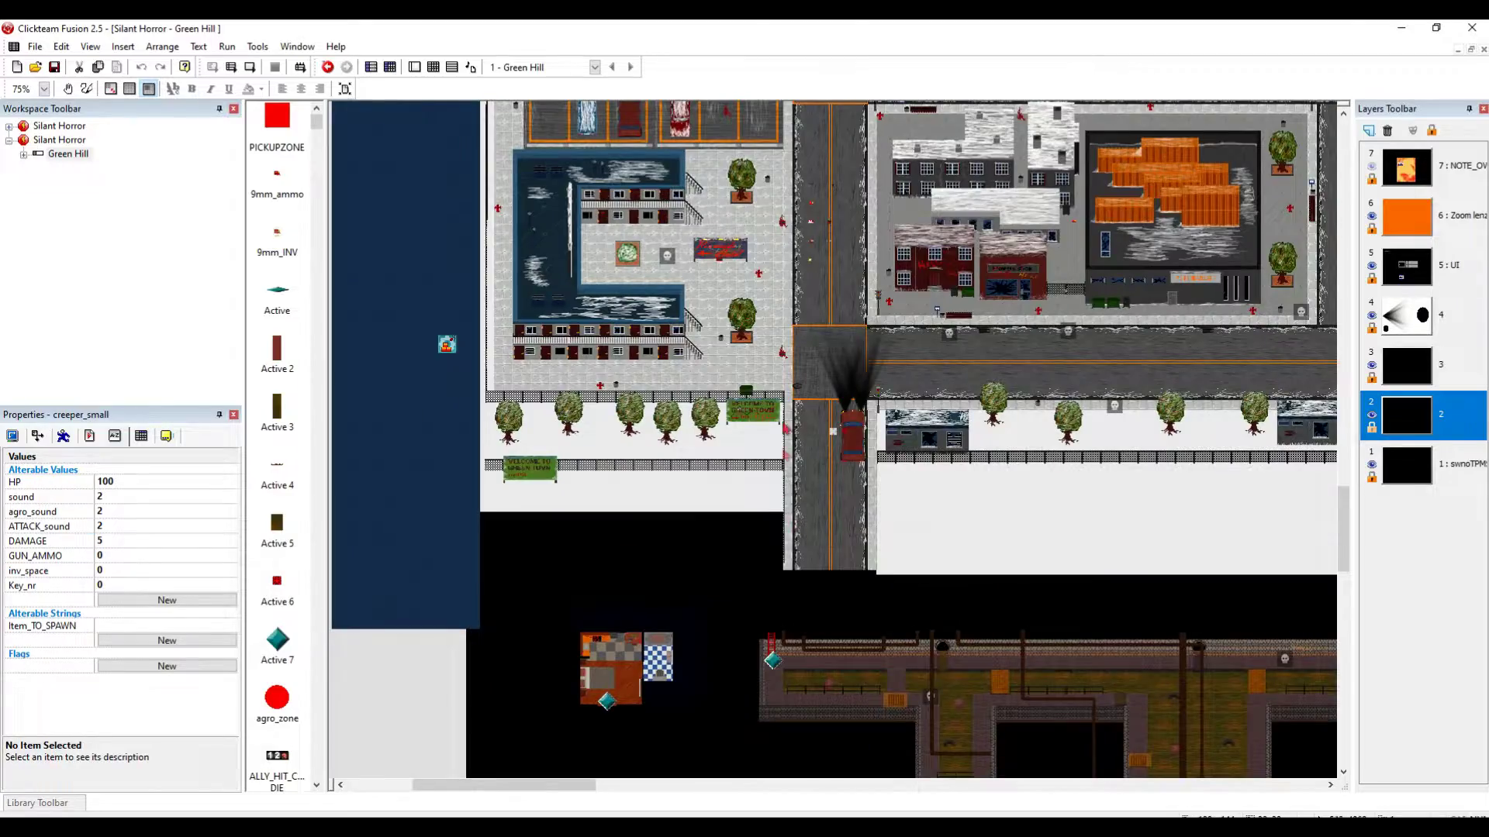
{"action": "scroll", "coordinate": [813, 306], "scroll_direction": "up", "scroll_amount": 3, "text": "ctrl"}
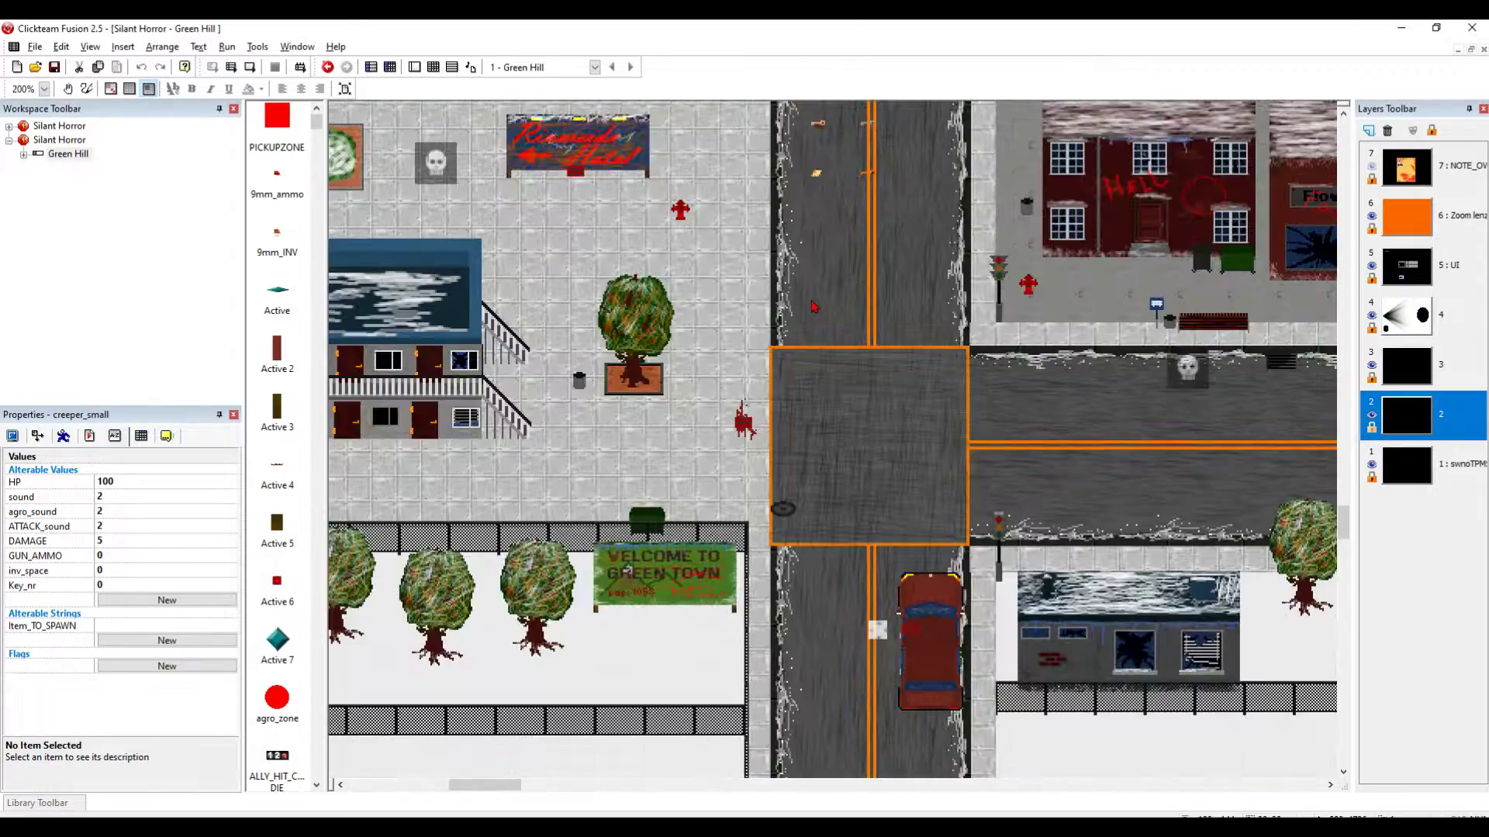
{"action": "middle_click_drag", "start_coordinate": [865, 288], "coordinate": [744, 555]}
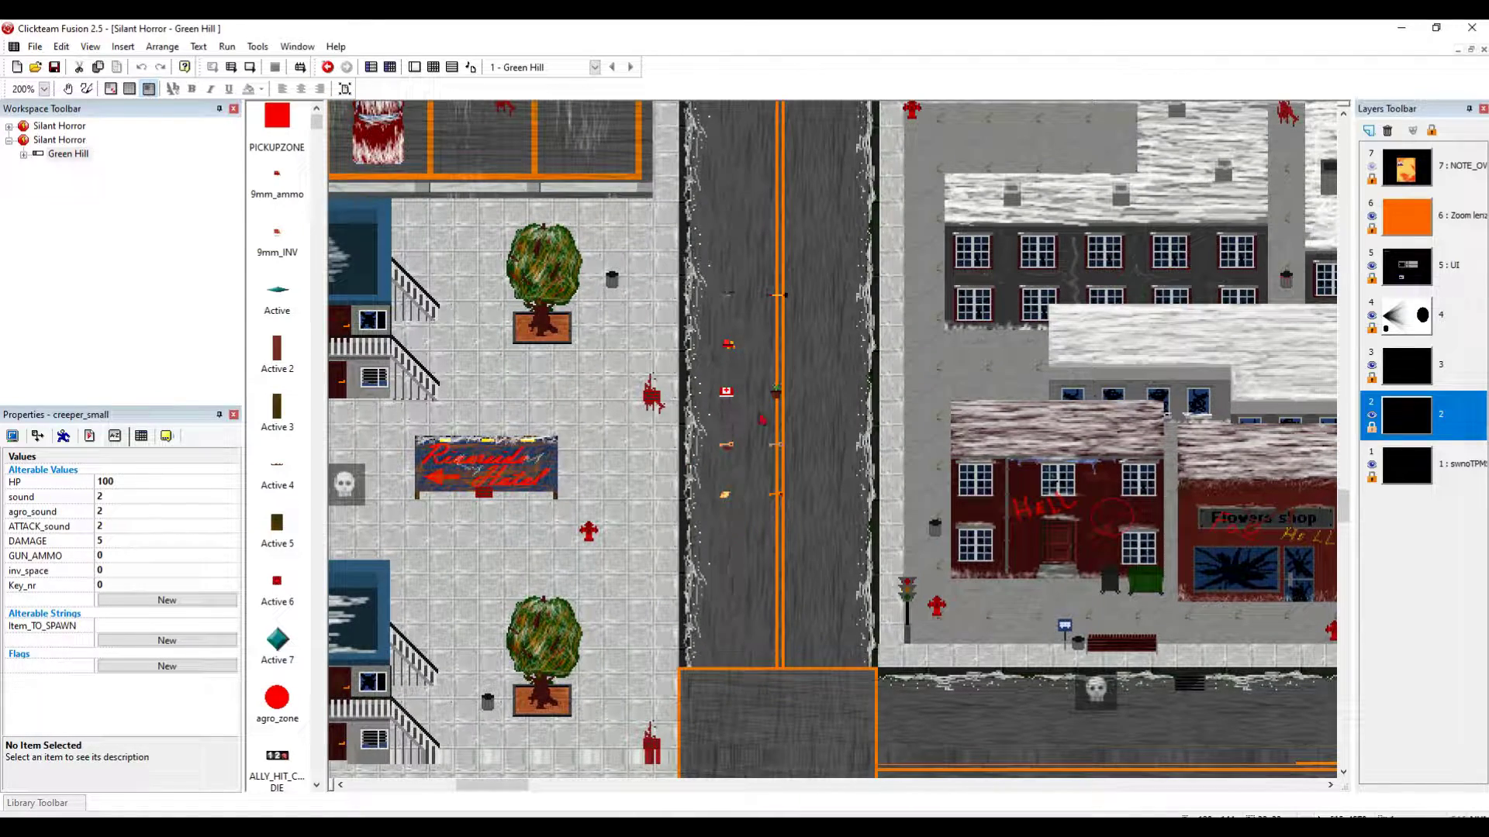
{"action": "key", "text": "F8"}
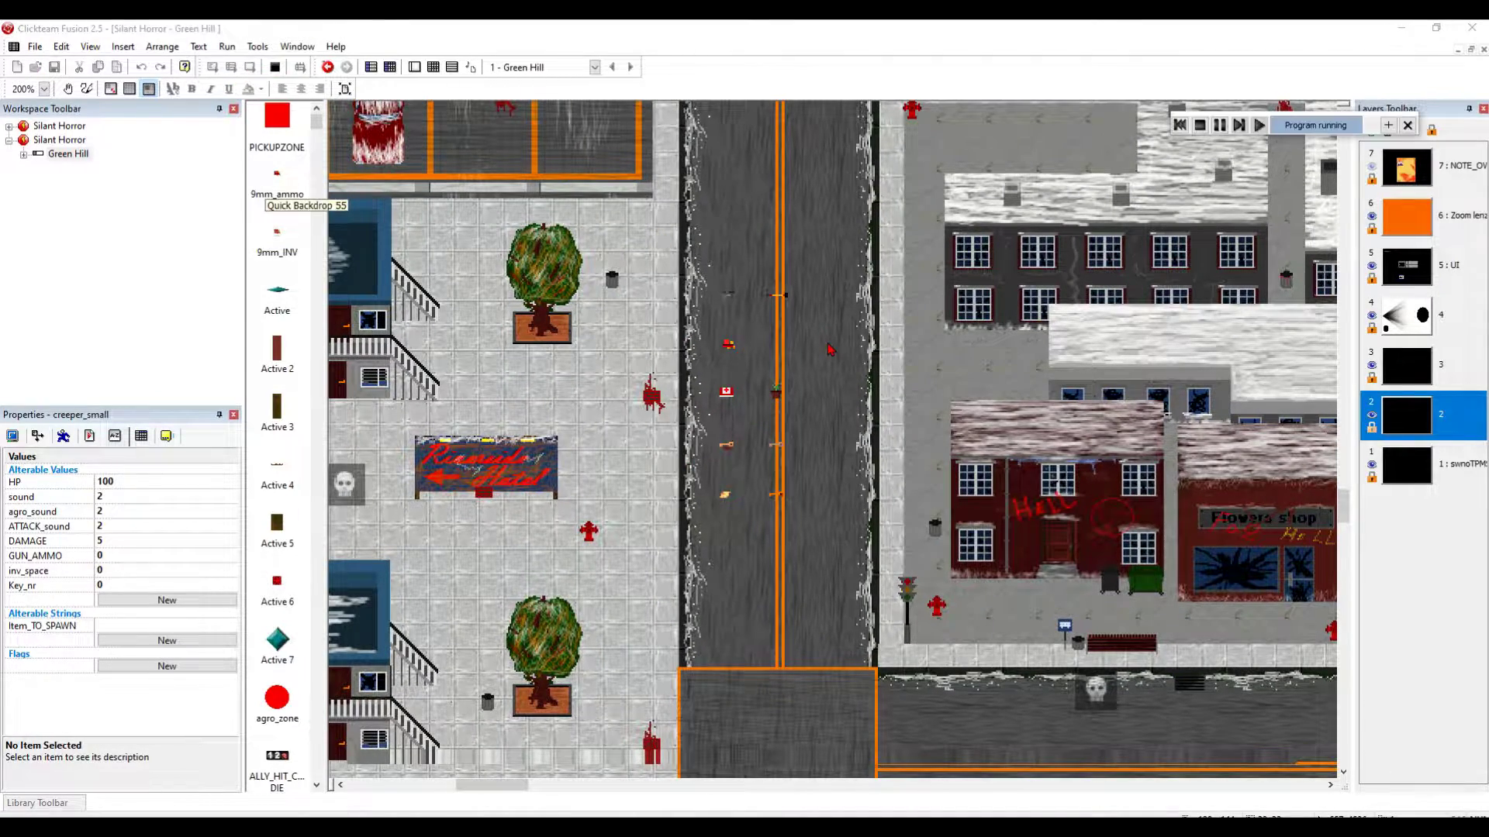
{"action": "key", "text": "w"}
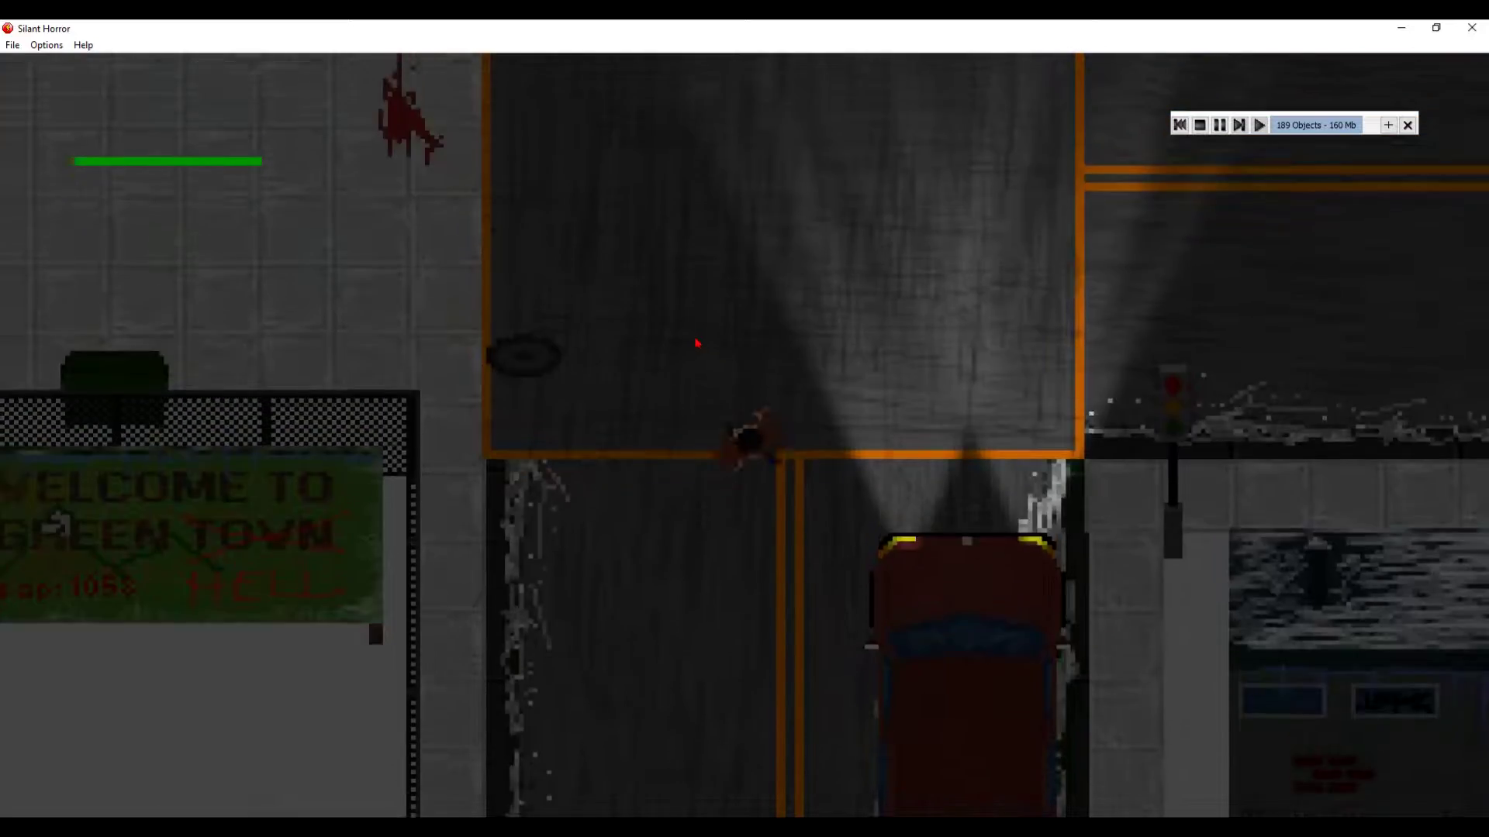
{"action": "key", "text": "w"}
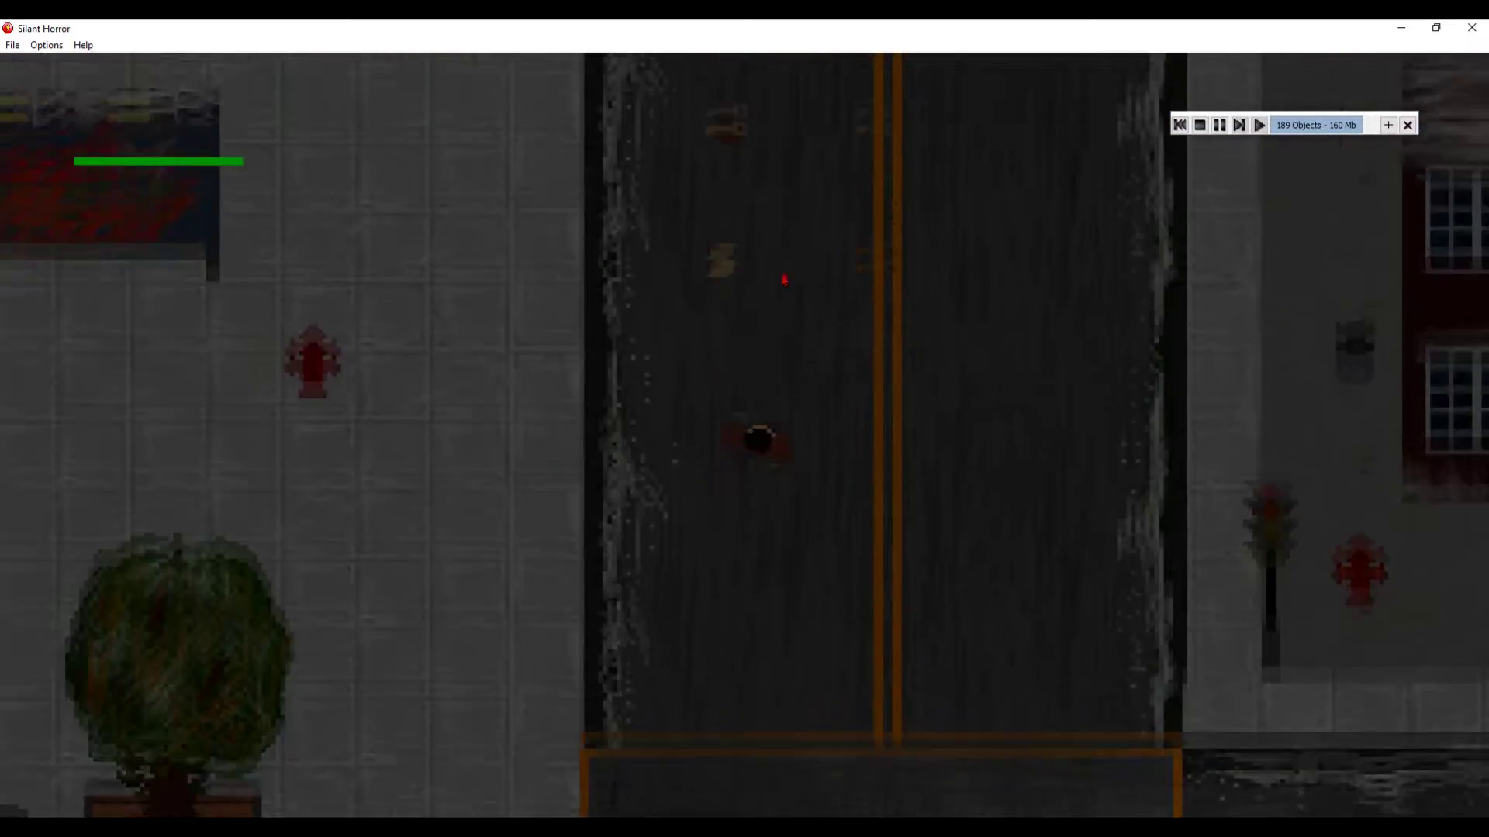
{"action": "key", "text": "w"}
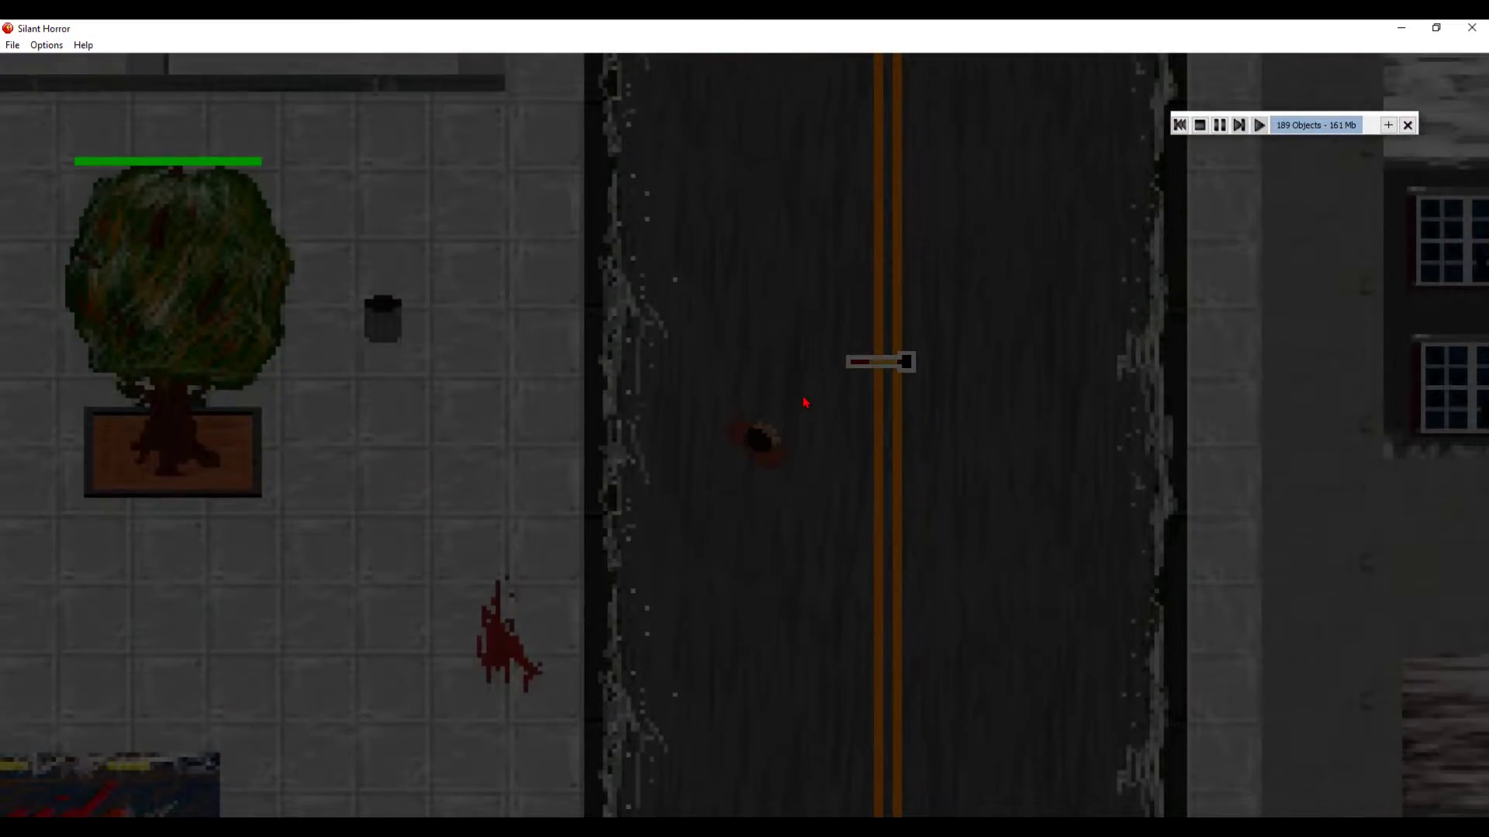
- Examine the items in the character's full inventory and try to pick up another item from the road
{"action": "key", "text": "Tab"}
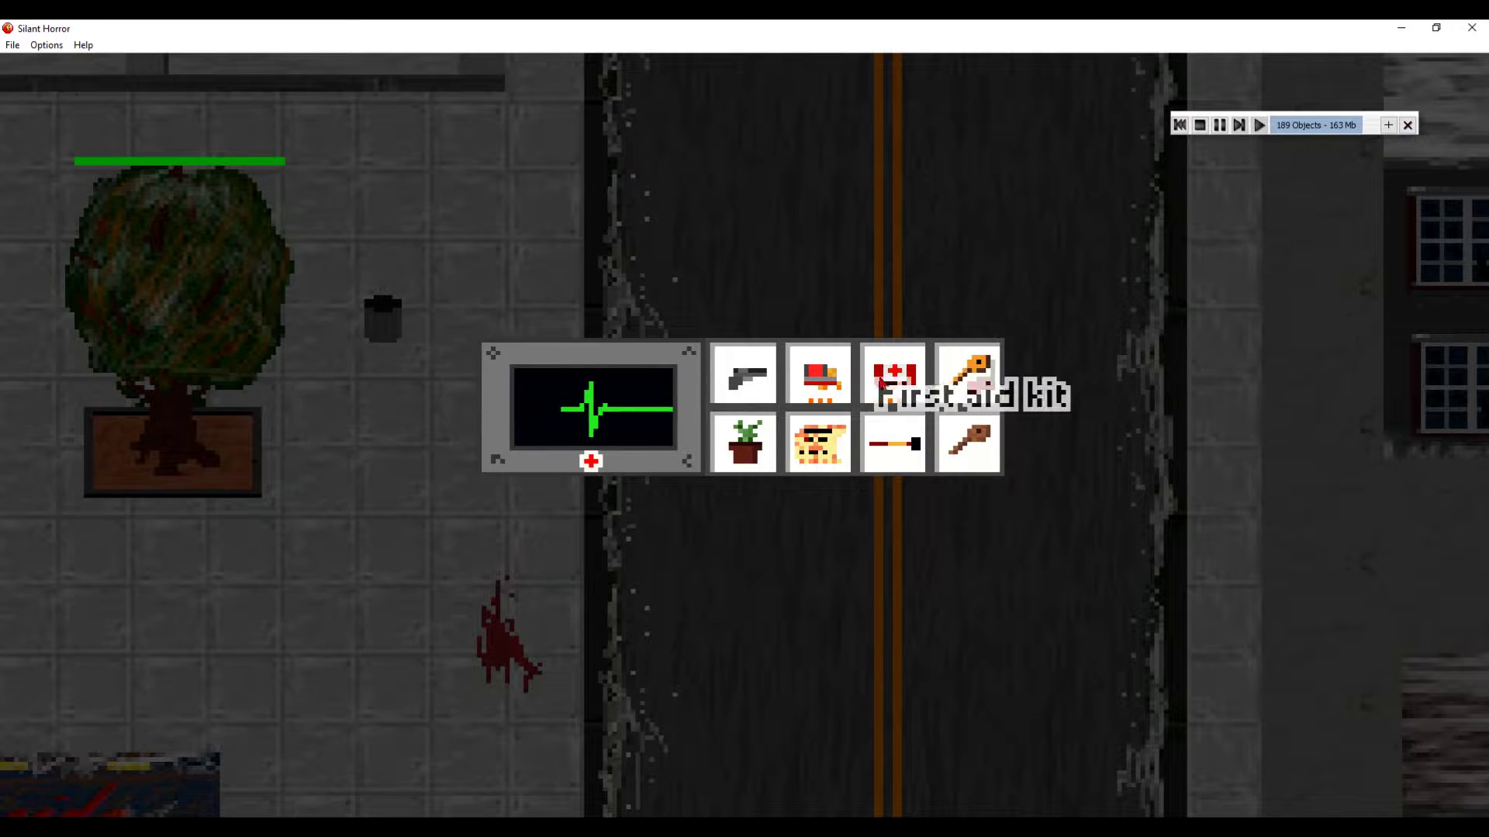
{"action": "key", "text": "Tab"}
{"action": "key", "text": "d"}
{"action": "left_click", "coordinate": [834, 374]}
{"action": "key", "text": "Tab"}
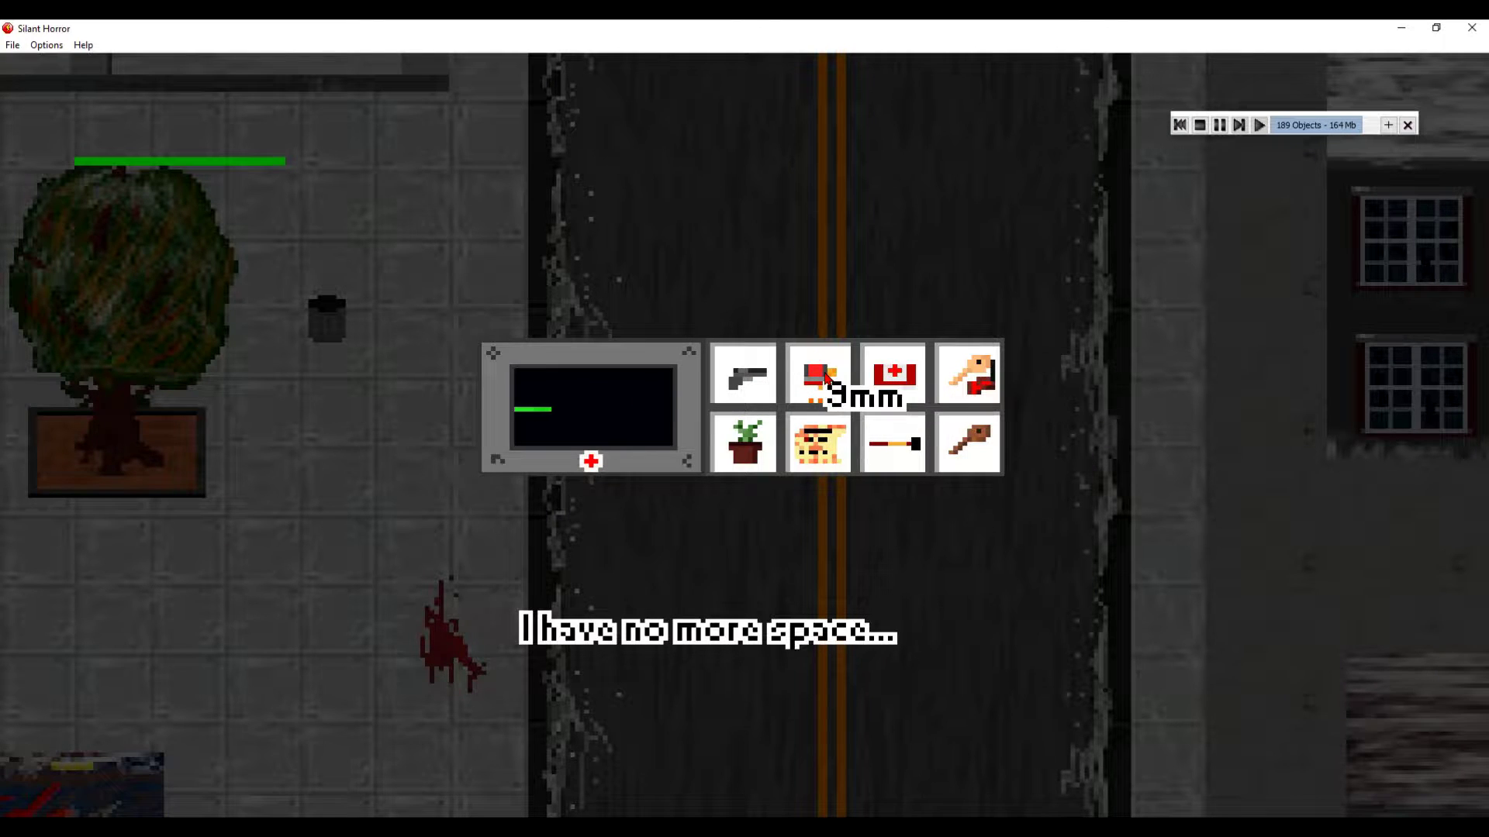
{"action": "key", "text": "i"}
{"action": "key", "text": "i"}
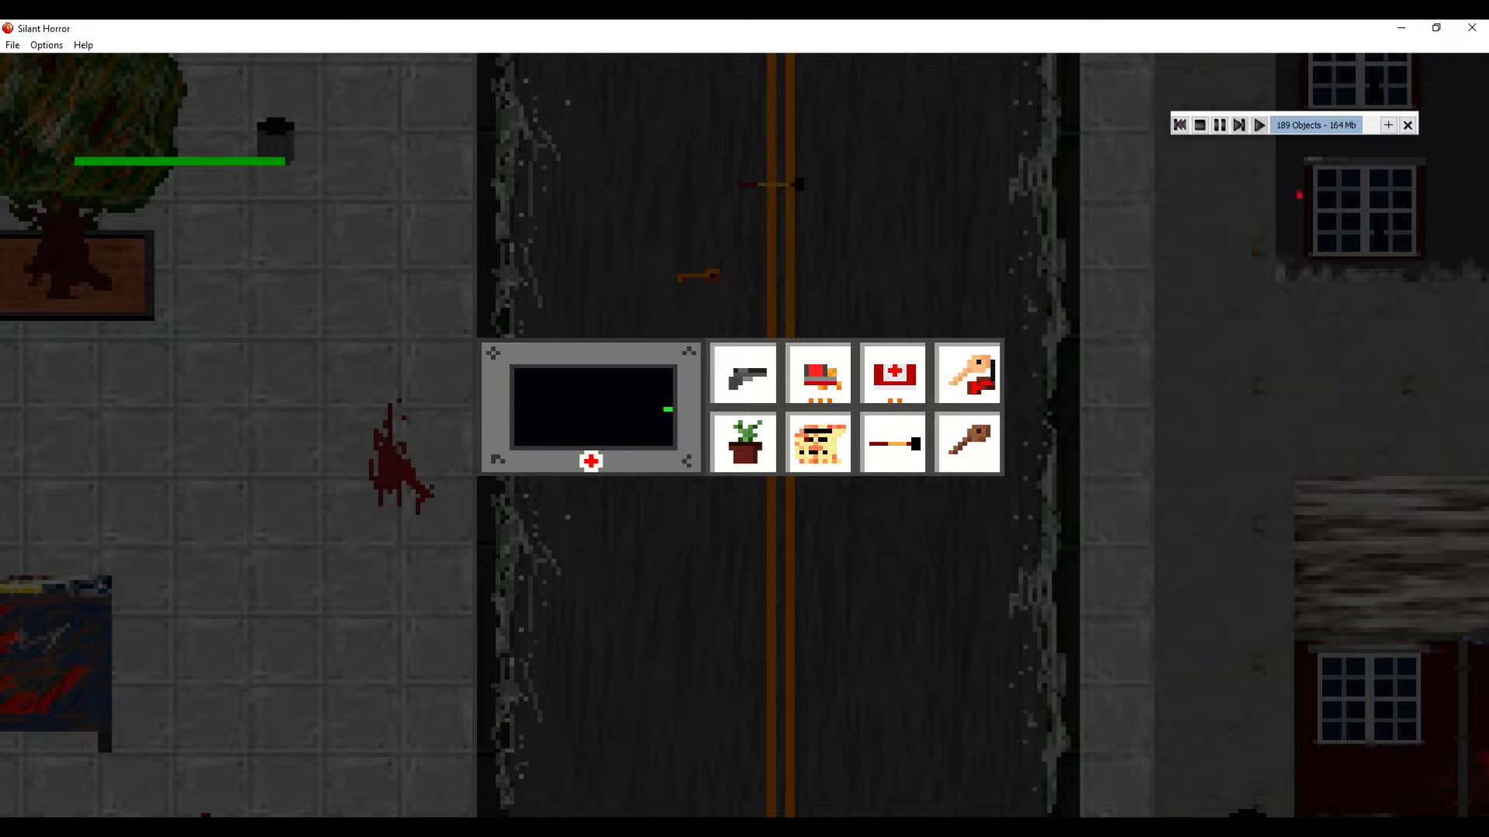
- Expand the debugger to watch the inv_space value, and pick up the old key from the road into the inventory
{"action": "left_click", "coordinate": [1387, 125]}
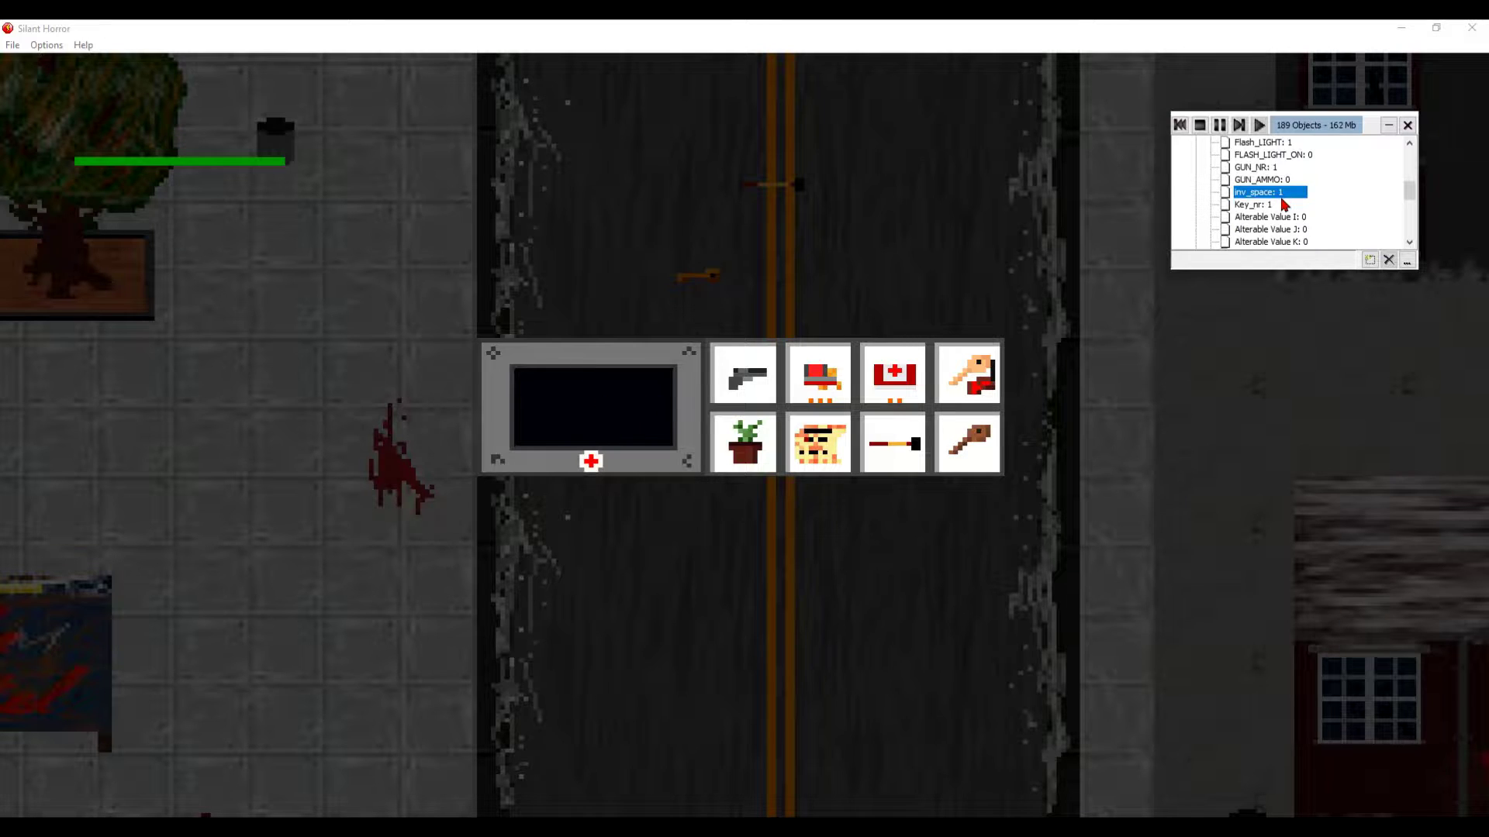
{"action": "key", "text": "i"}
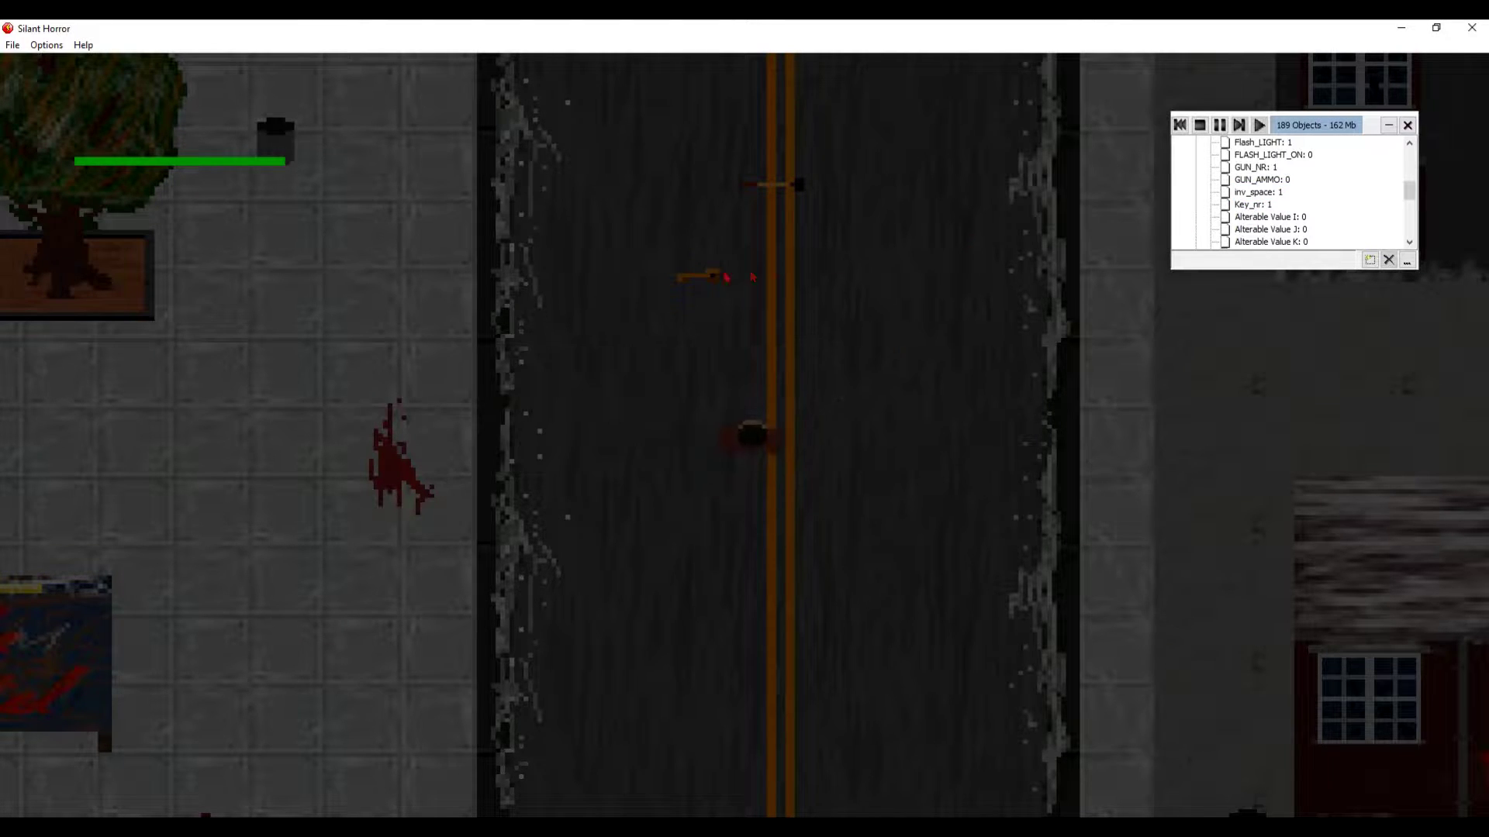
{"action": "key", "text": "w"}
{"action": "key", "text": "a"}
{"action": "key", "text": "e"}
{"action": "key", "text": "i"}
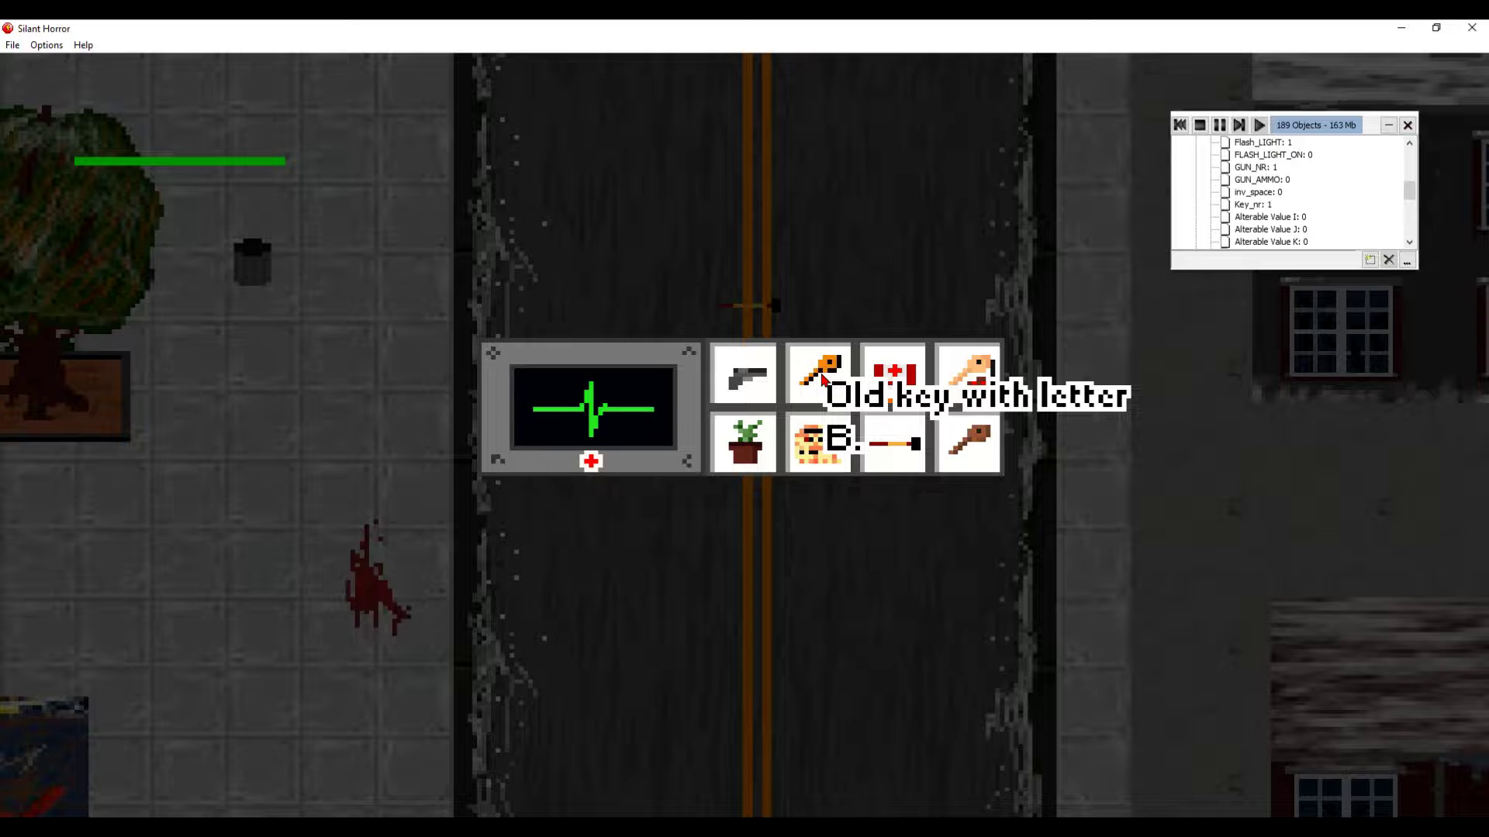
- Drop the first aid kit from the inventory and reopen the inventory to check how the remaining items are arranged
{"action": "left_click", "coordinate": [902, 380]}
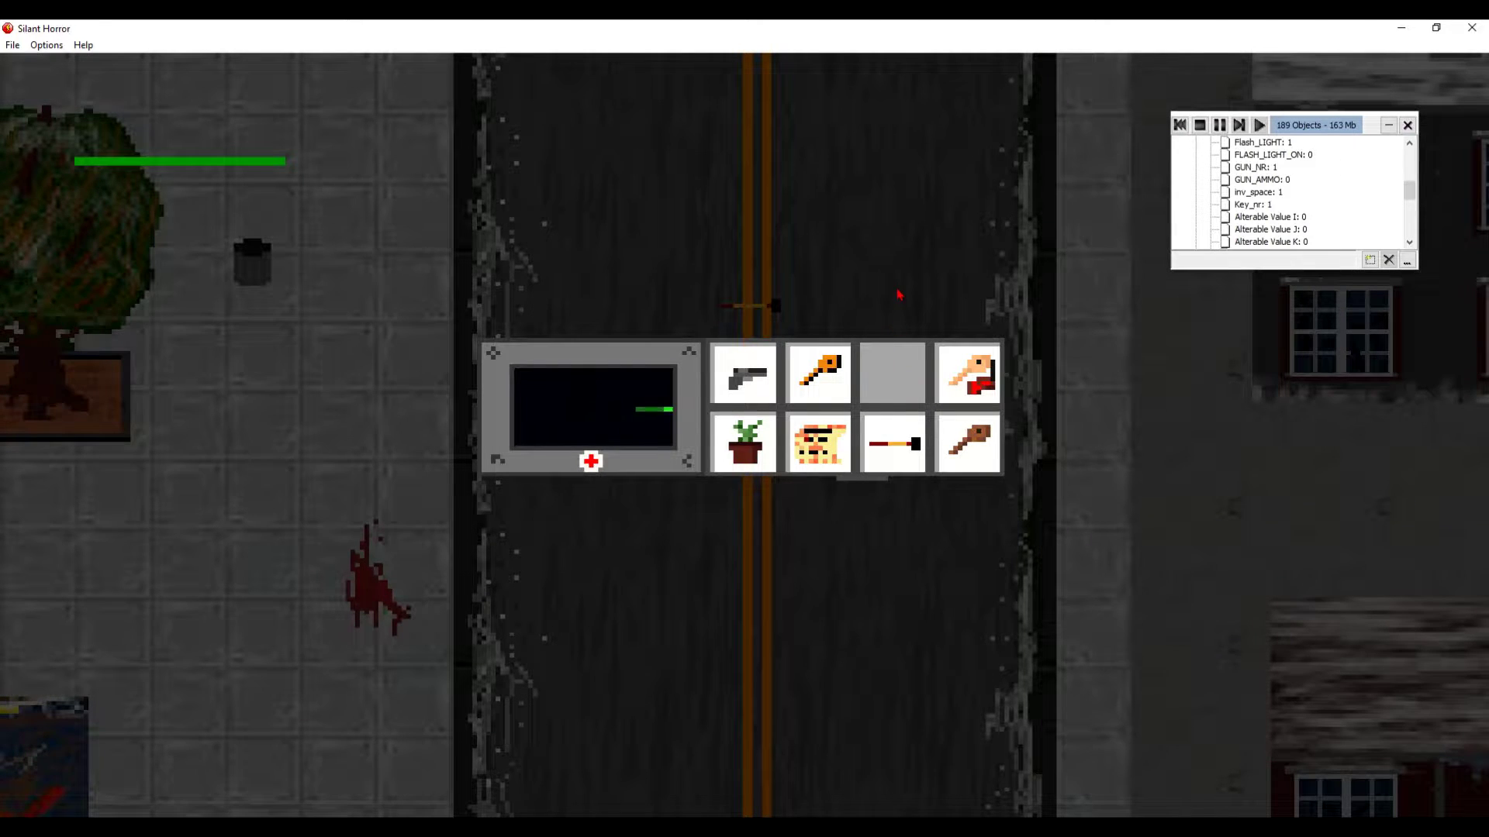
{"action": "key", "text": "i"}
{"action": "key", "text": "i"}
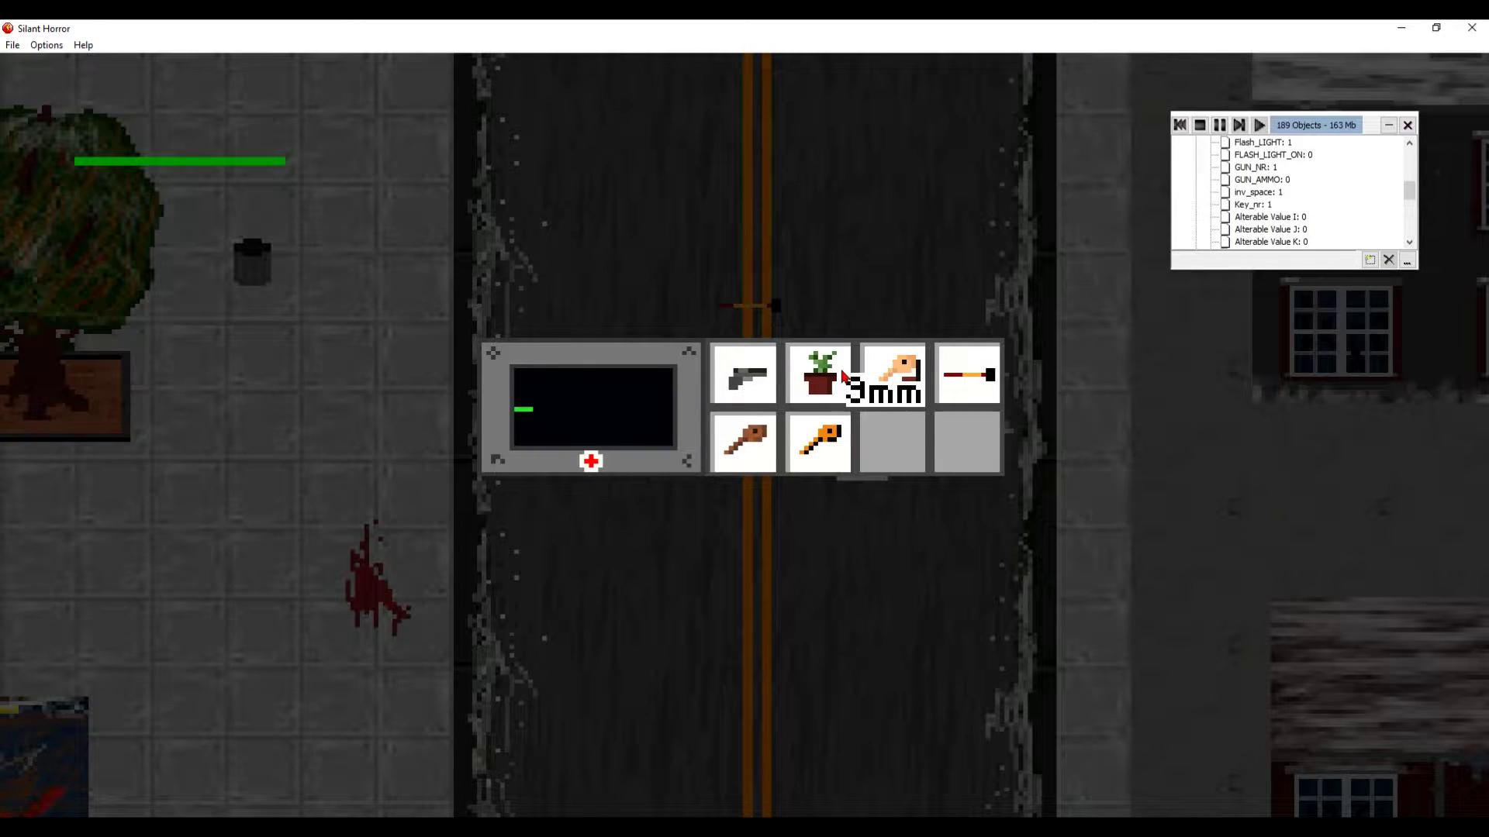
{"action": "key", "text": "i"}
- Walk the character along the road's centre line toward the sledgehammer lying on it
{"action": "key", "text": "w"}
{"action": "key", "text": "a"}
{"action": "key", "text": "d"}
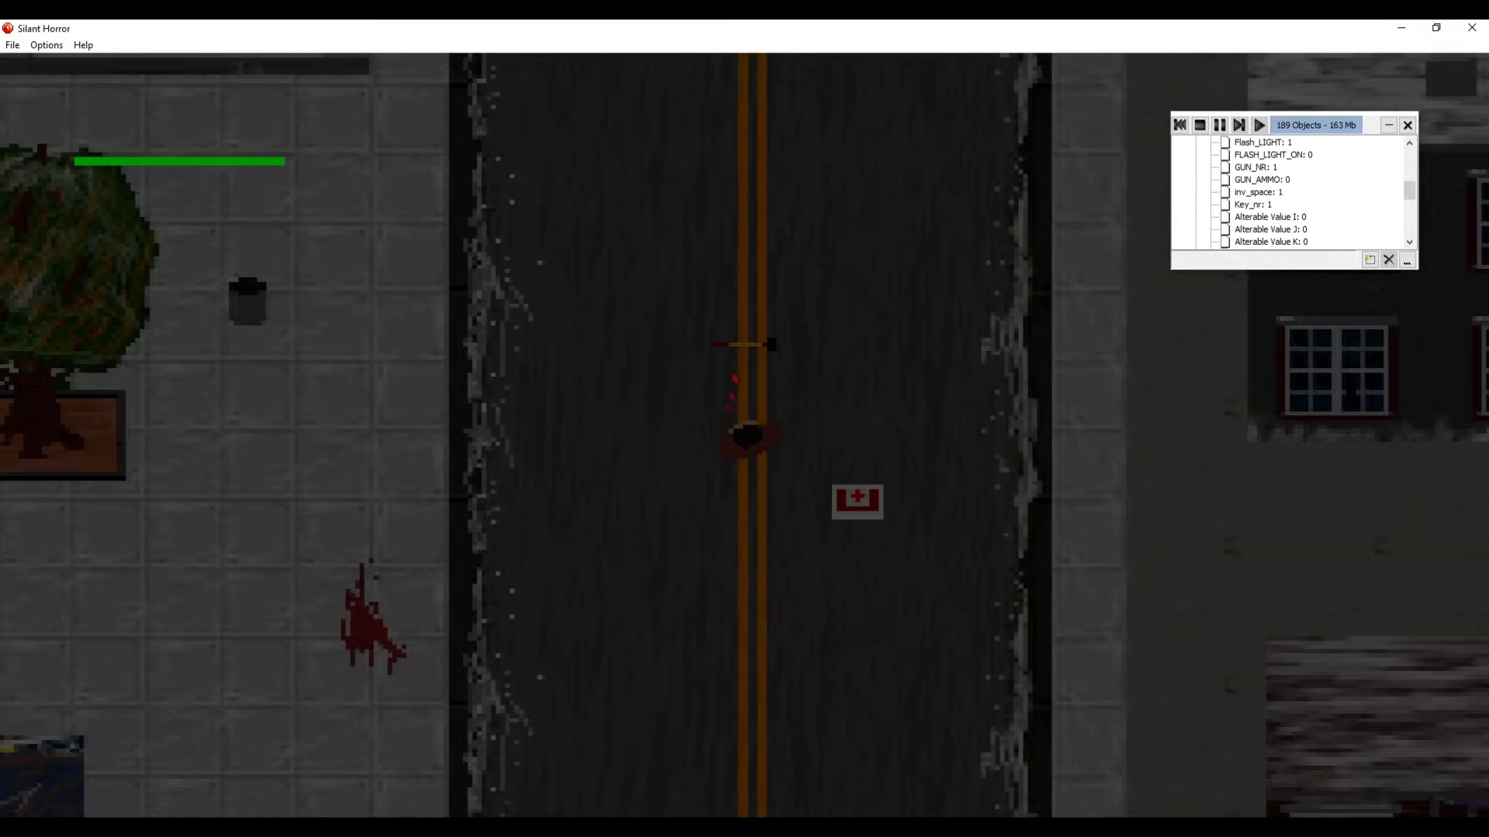
{"action": "key", "text": "w"}
{"action": "key", "text": "a"}
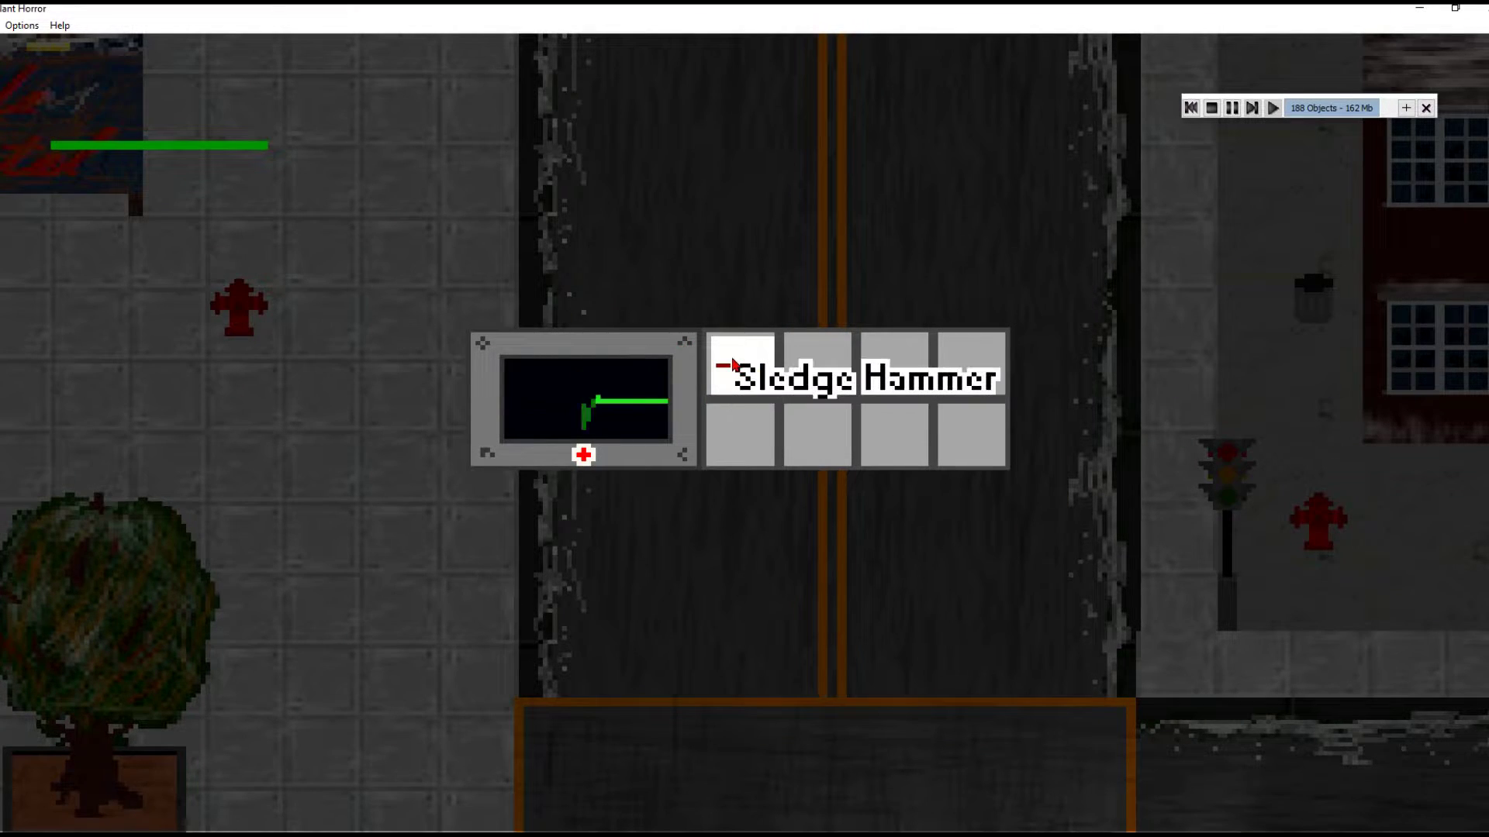
- Equip the Sledge Hammer from the inventory and move the character along the road with it in hand
{"action": "left_click", "coordinate": [754, 376]}
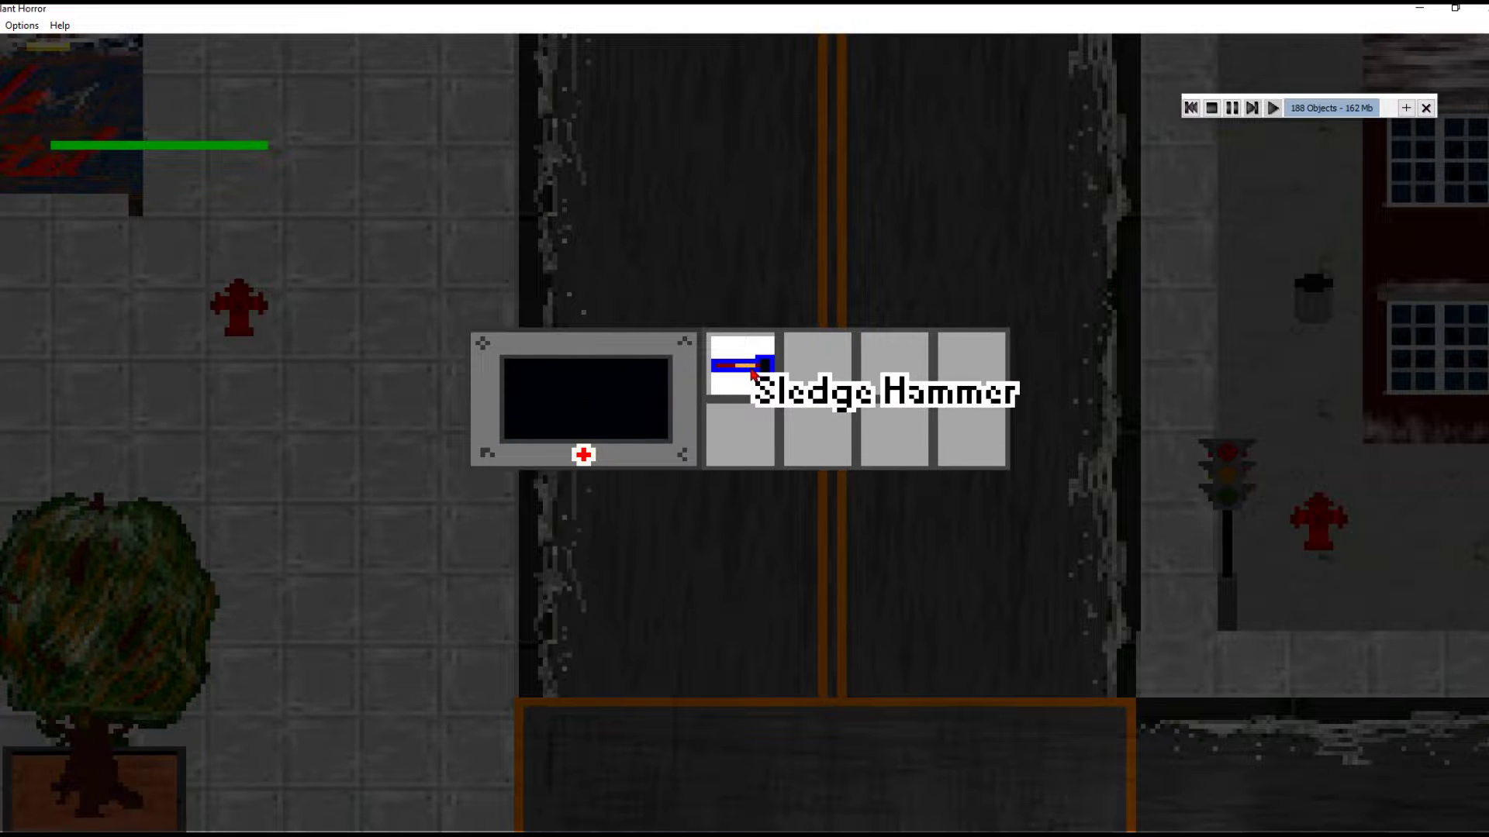
{"action": "key", "text": "i"}
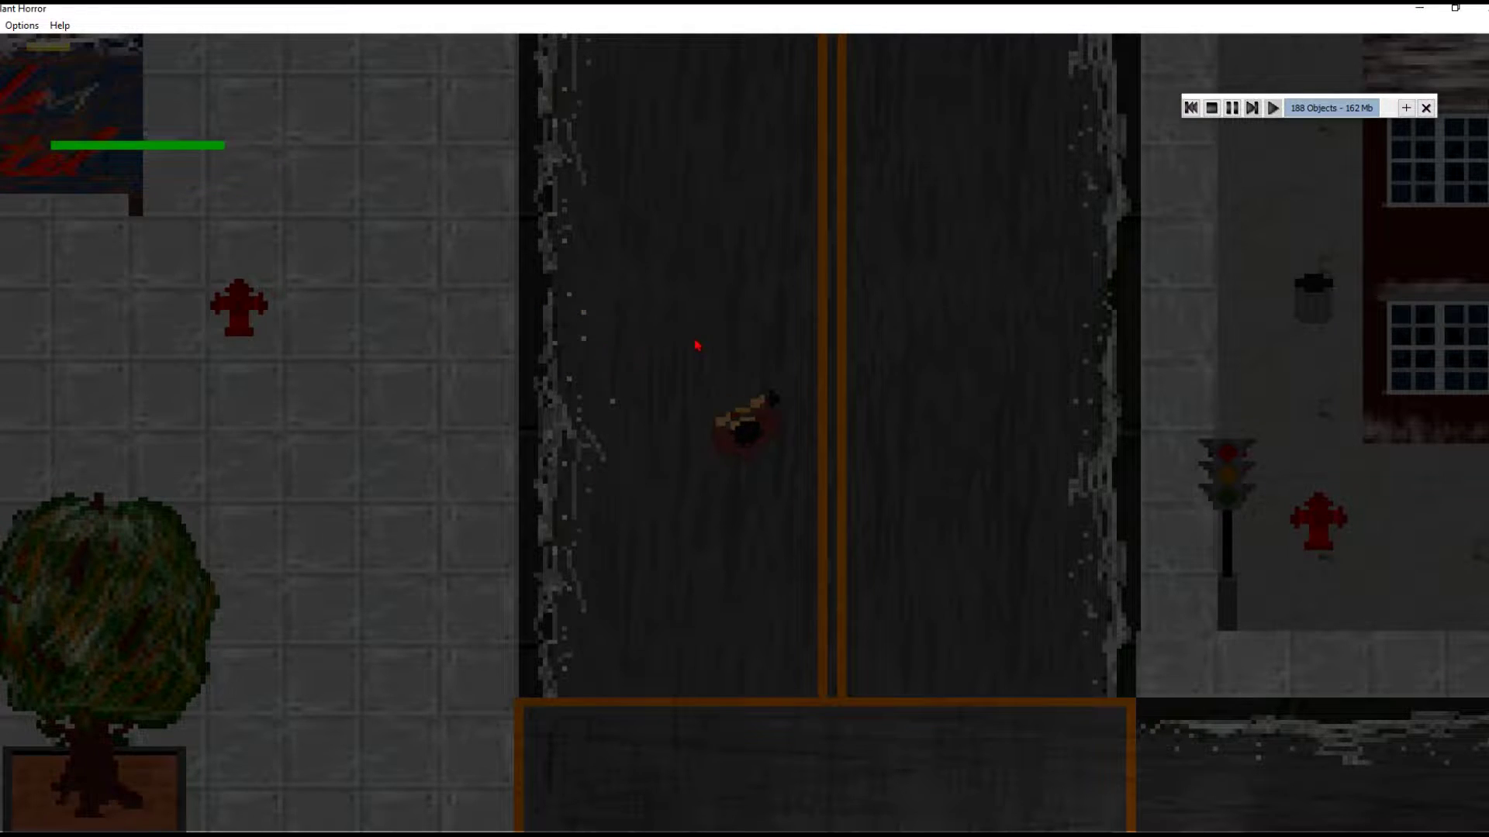
{"action": "key", "text": "w"}
{"action": "key", "text": "a"}
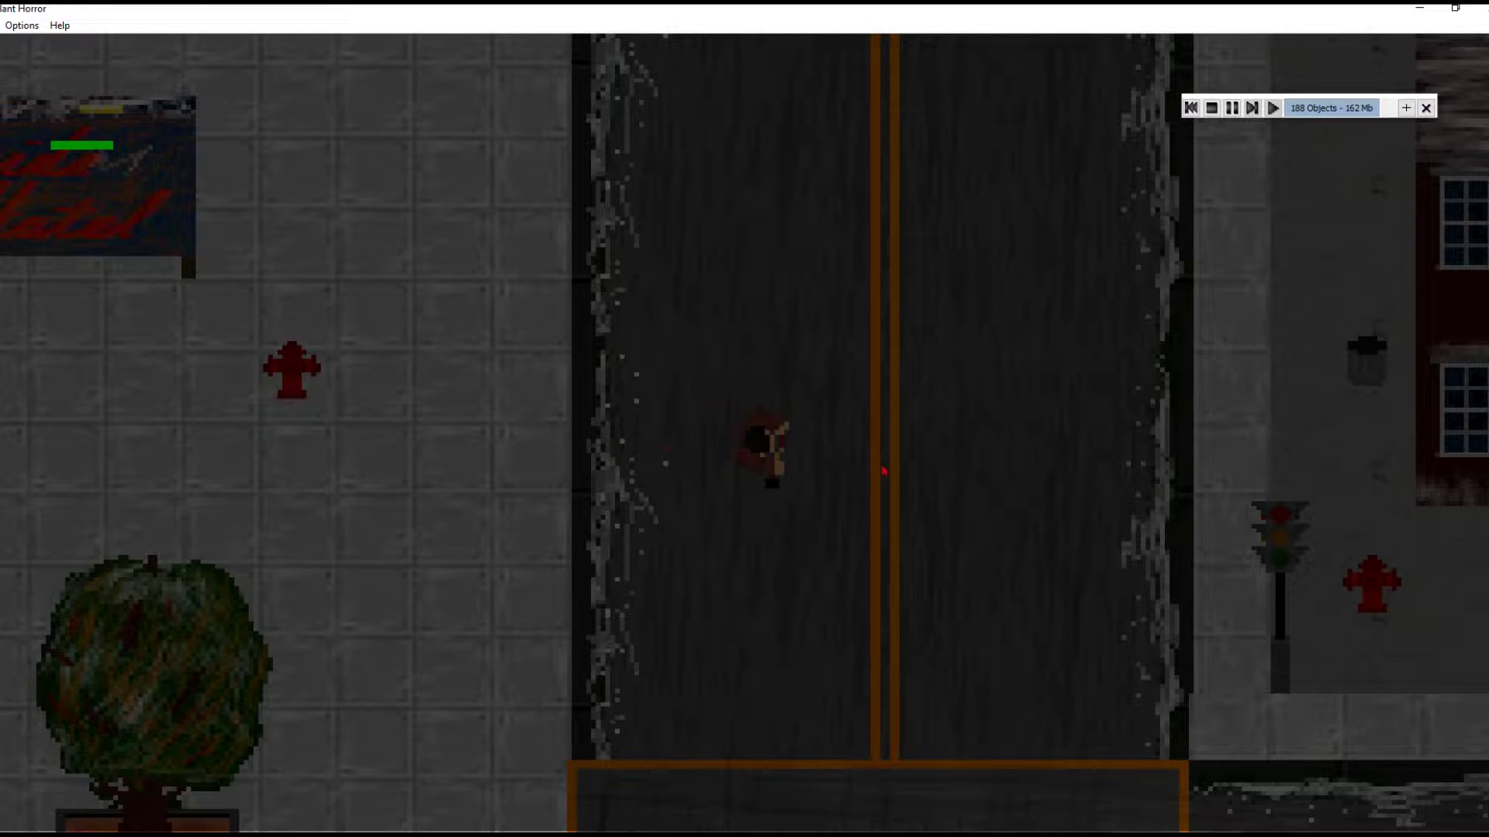
- Test the green status bar by moving the character back and forth between the hotel sign and the road
{"action": "key", "text": "a"}
{"action": "key", "text": "w"}
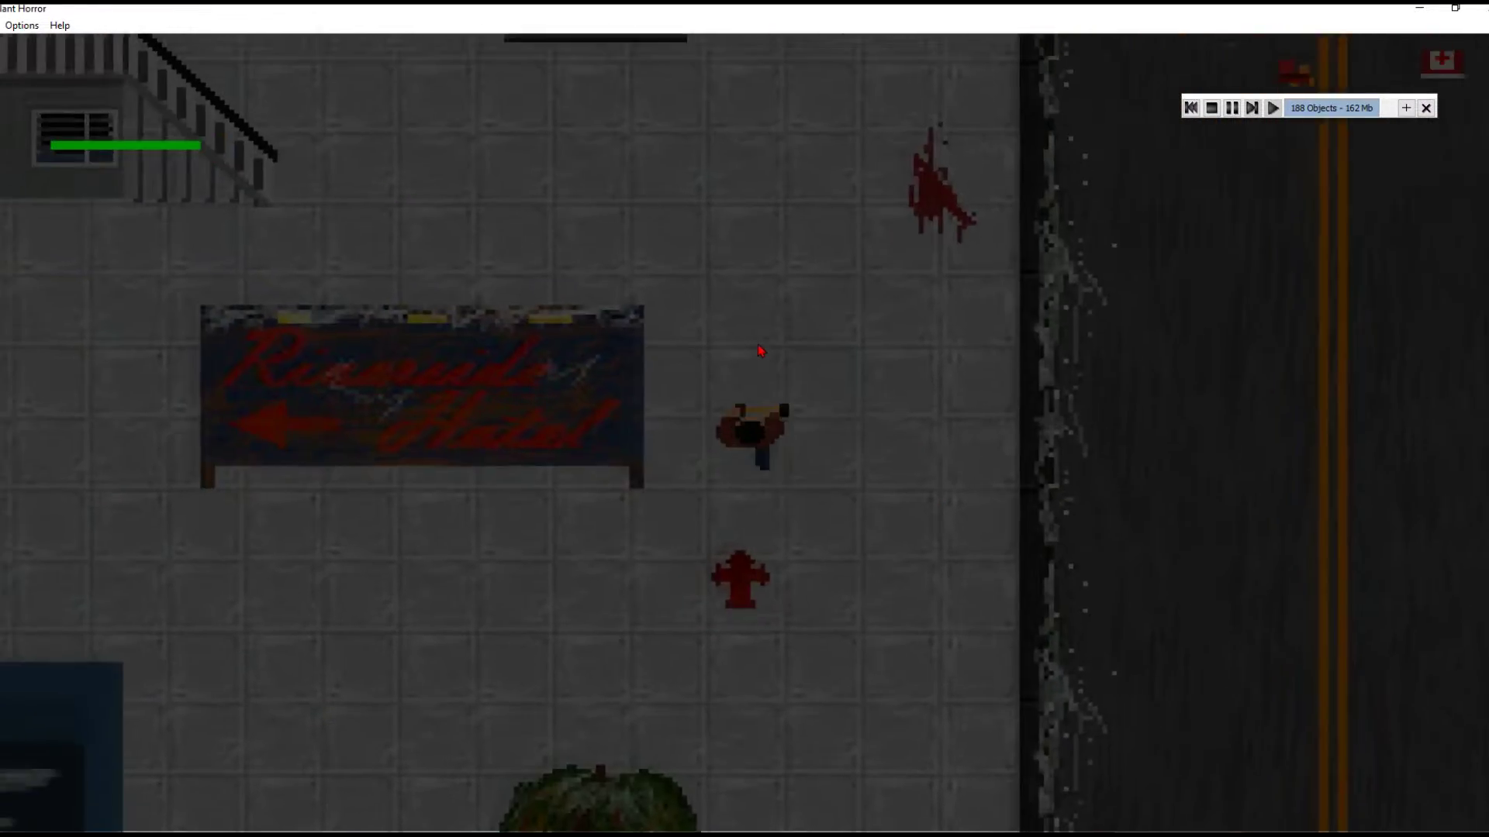
{"action": "key", "text": "d"}
{"action": "key", "text": "s"}
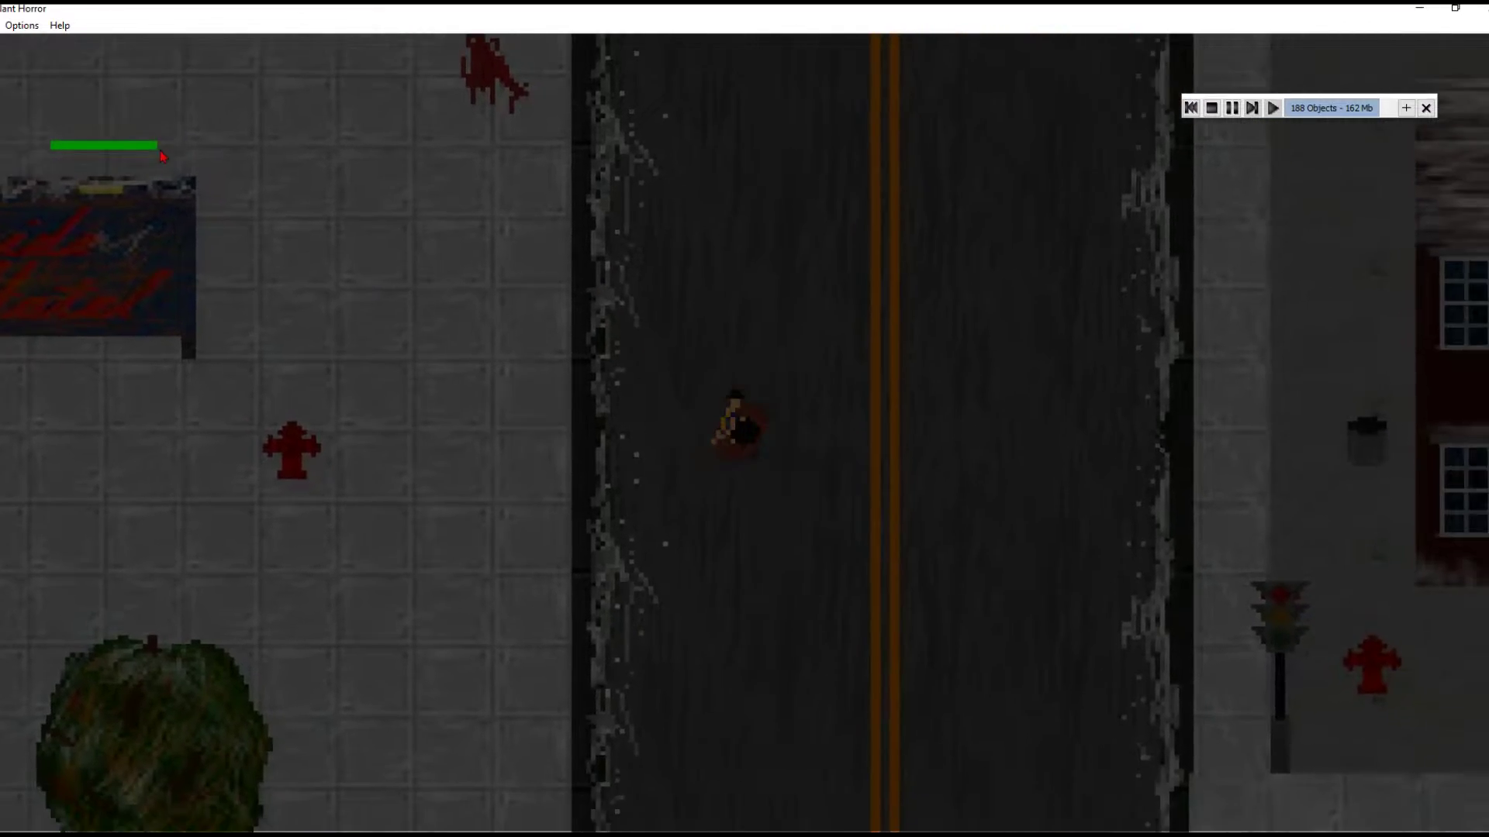
{"action": "key", "text": "a"}
{"action": "key", "text": "w"}
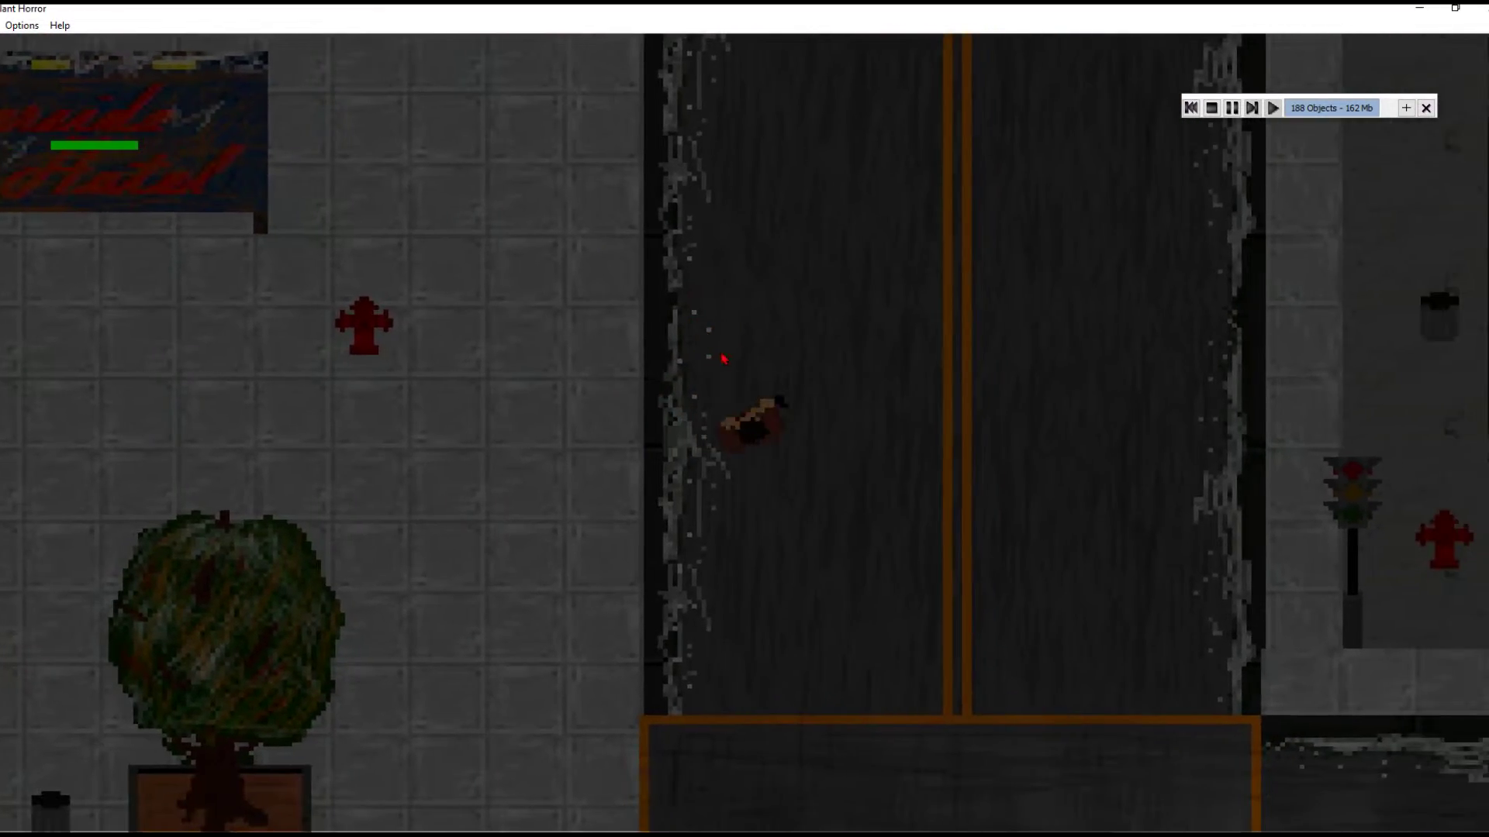
{"action": "key", "text": "d"}
{"action": "key", "text": "a"}
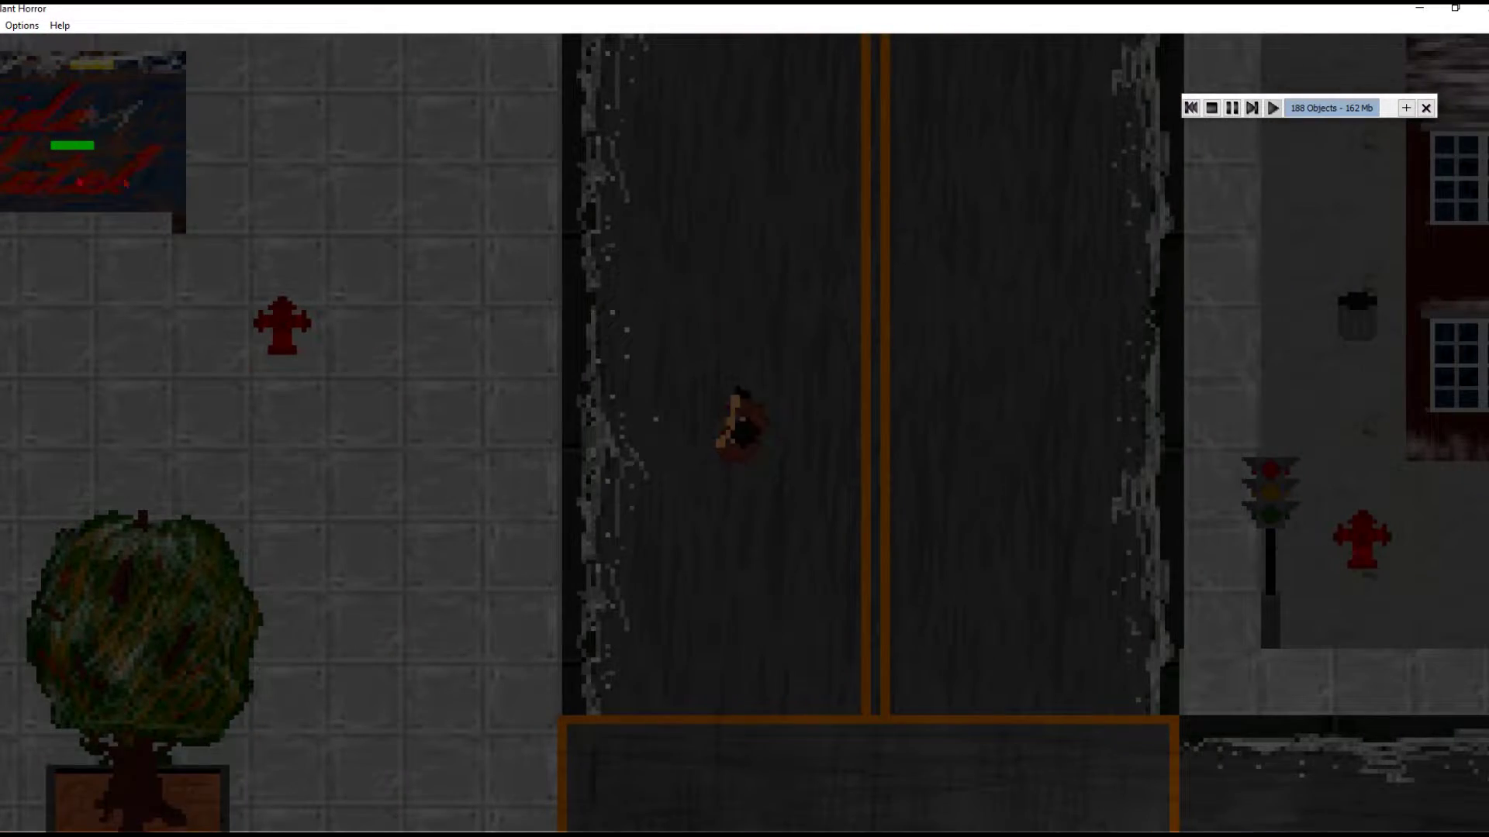
{"action": "key", "text": "w"}
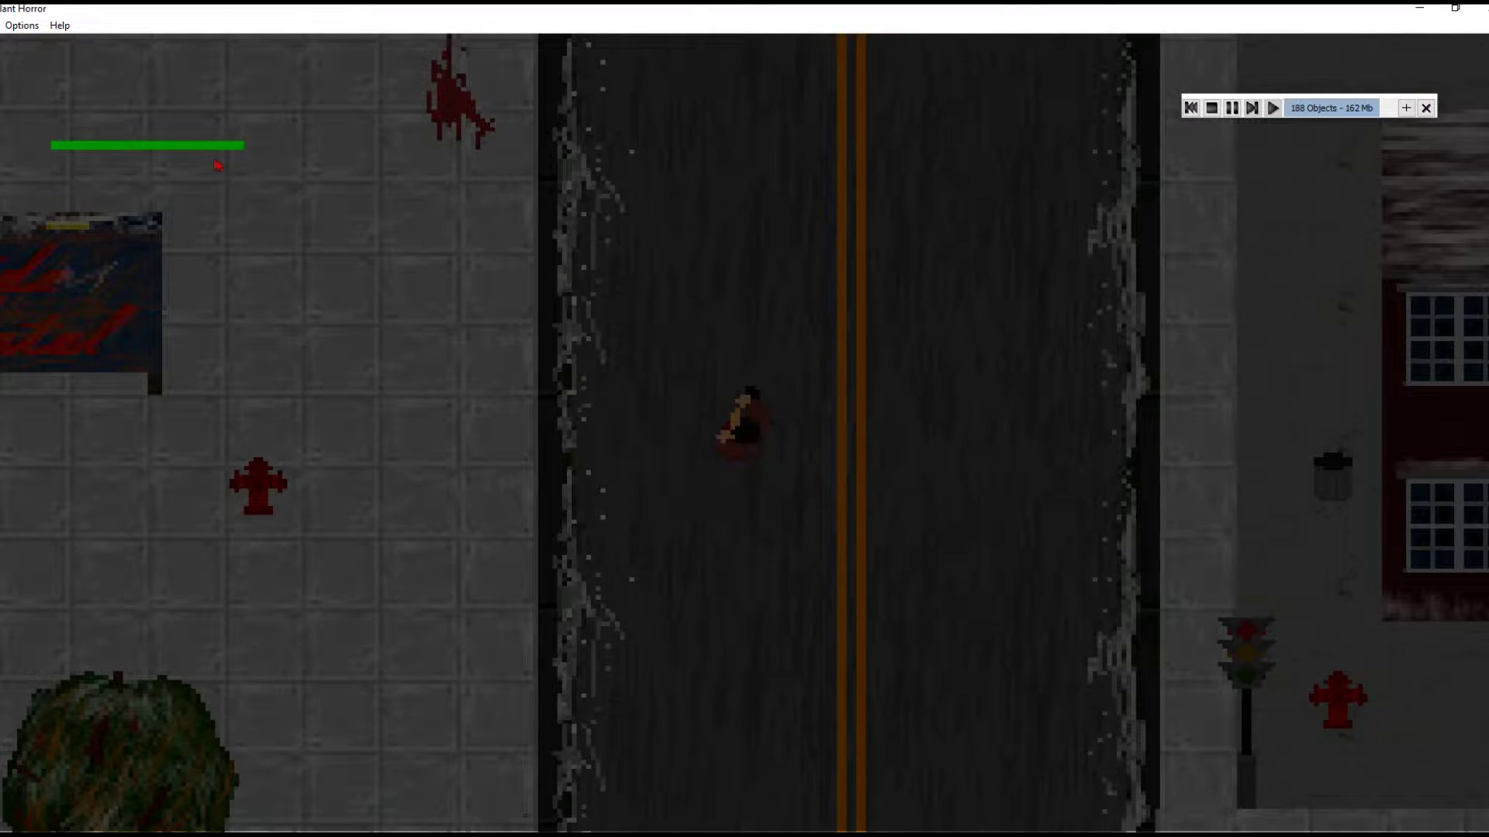
- Move the character up the road past the dropped items to the intersection beside the parking lot
{"action": "key", "text": "w"}
{"action": "key", "text": "a"}
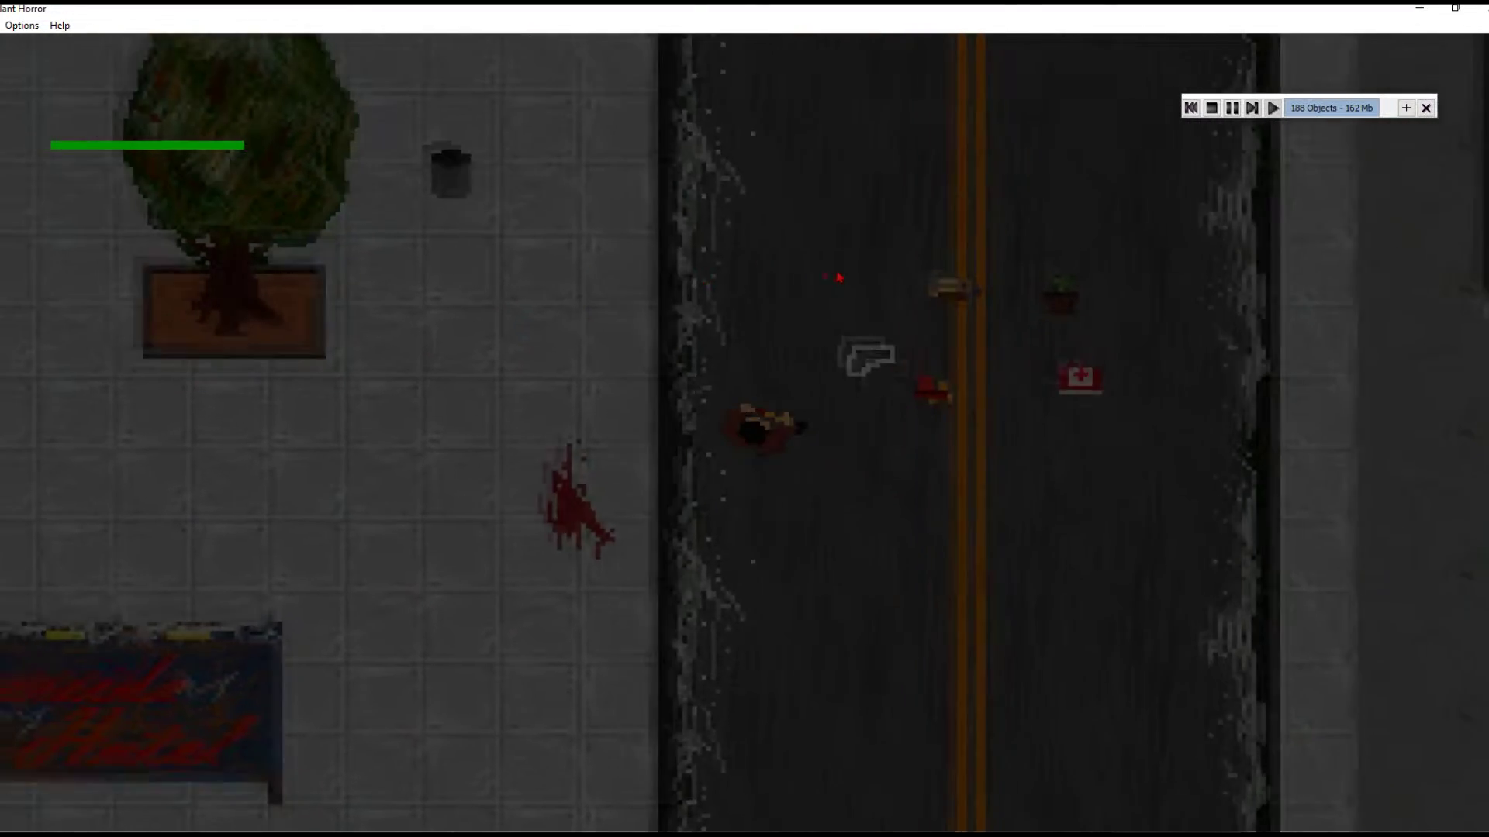
{"action": "key", "text": "d"}
{"action": "key", "text": "w"}
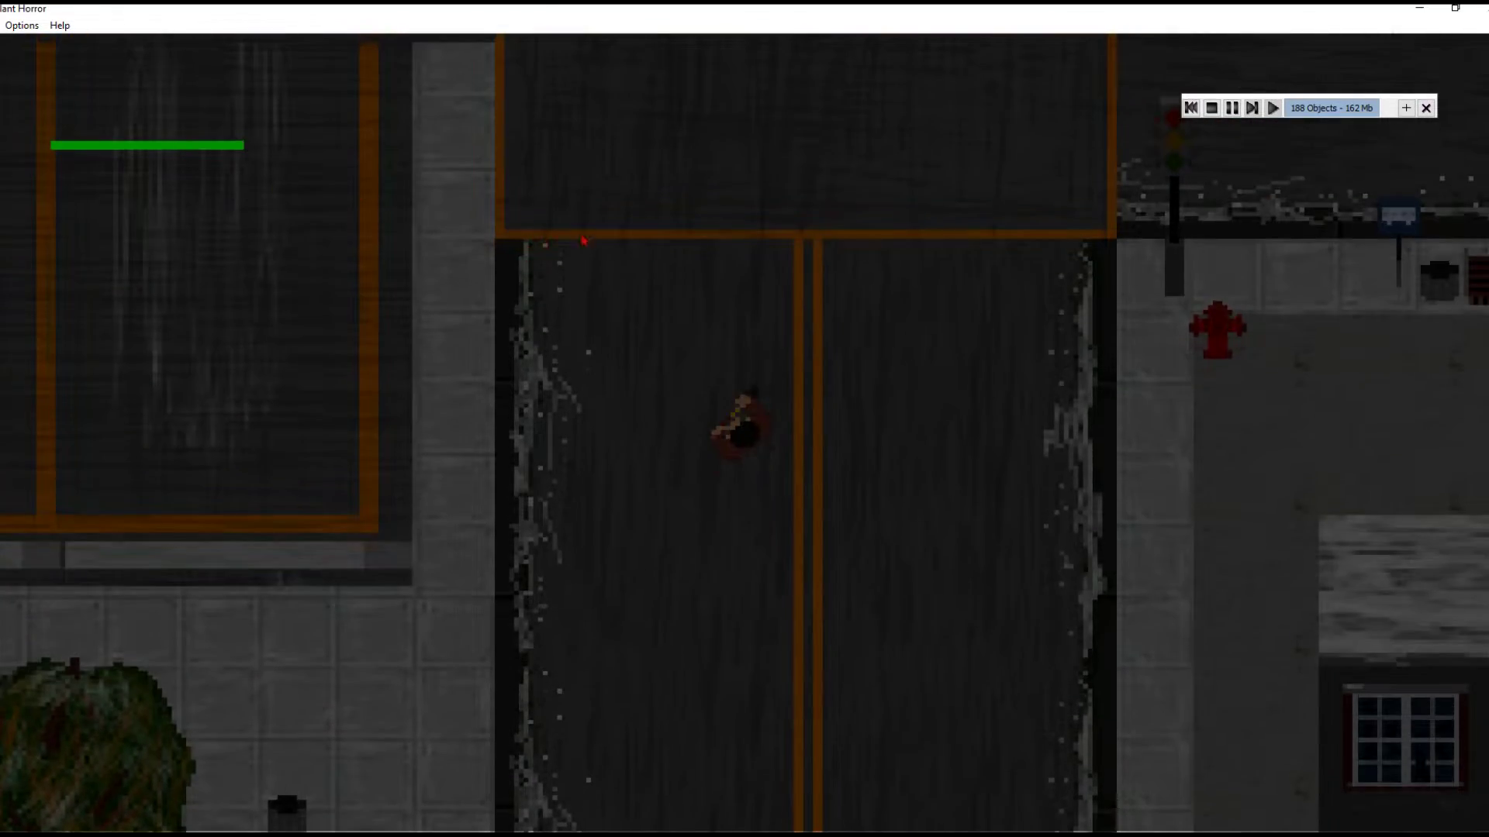
- Walk the character up the road into the intersection, staying near its western edge
{"action": "key", "text": "w"}
{"action": "key", "text": "a"}
{"action": "key", "text": "w"}
{"action": "key", "text": "d"}
{"action": "key", "text": "a"}
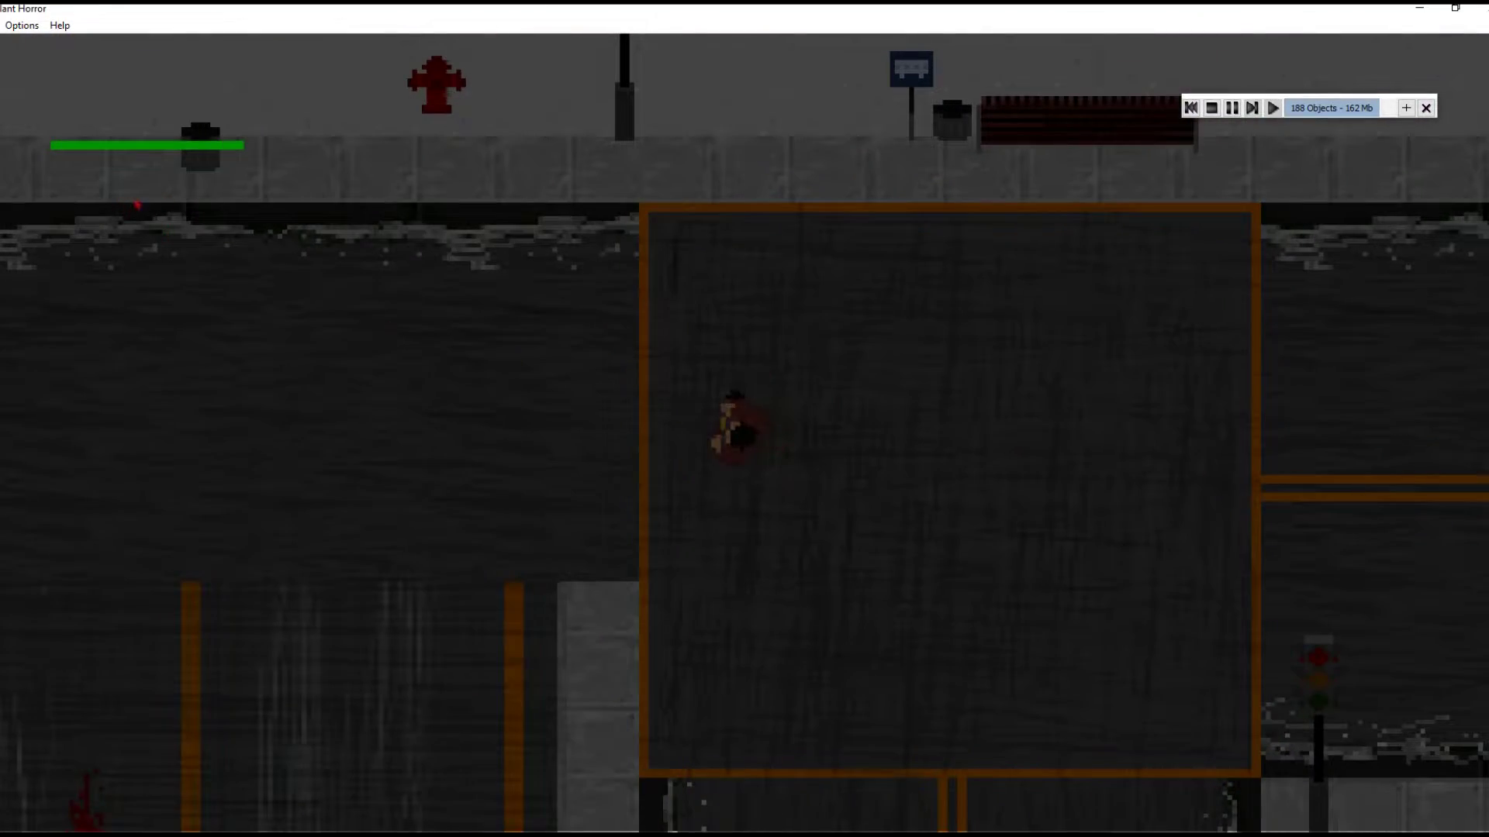
{"action": "key", "text": "s"}
{"action": "key", "text": "d"}
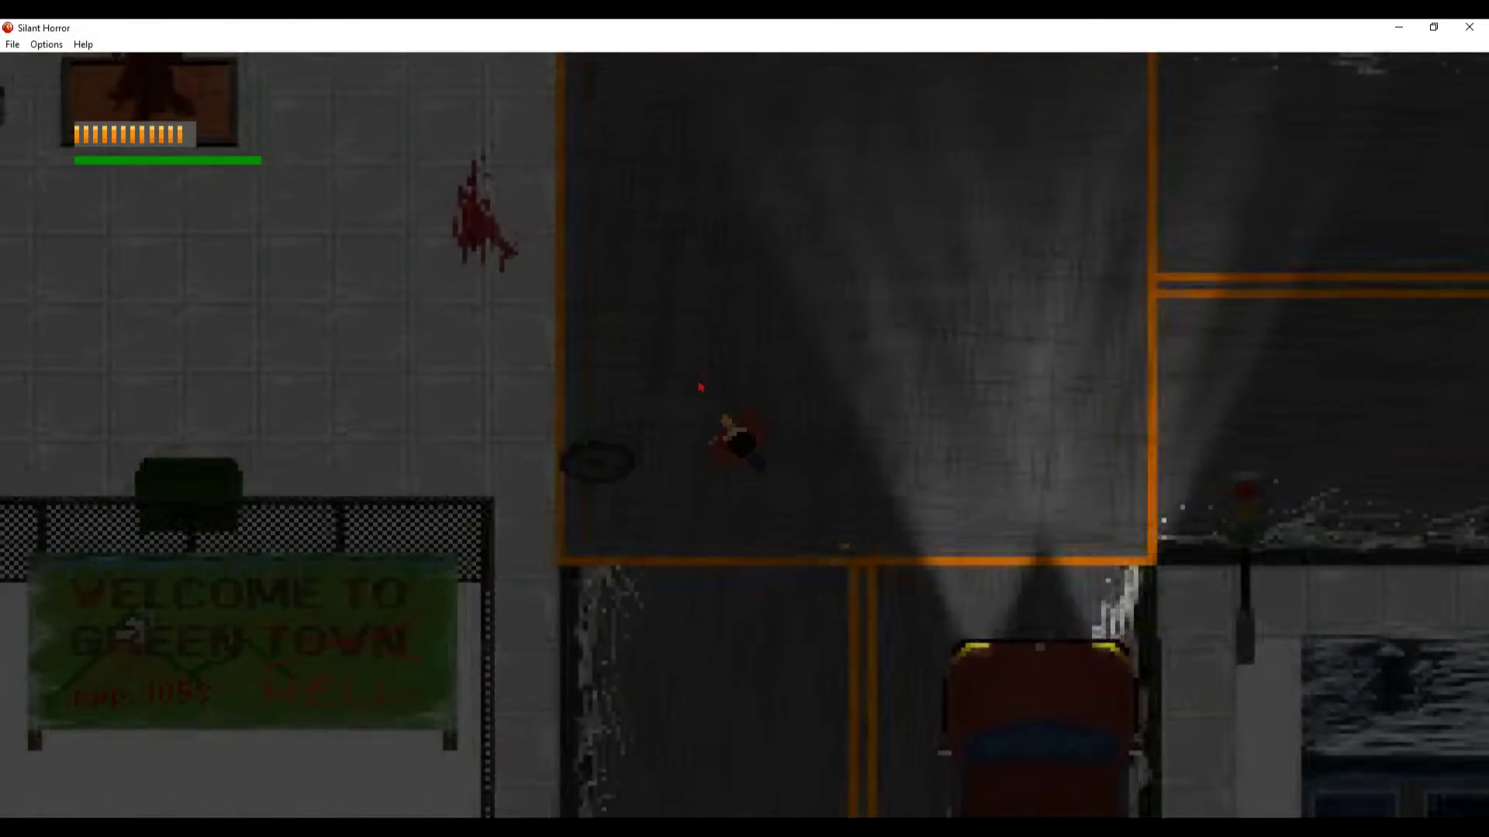
- Move the character around the intersection by the red car and over to the manhole near the Green Town sign
{"action": "key", "text": "s"}
{"action": "key", "text": "s"}
{"action": "key", "text": "d"}
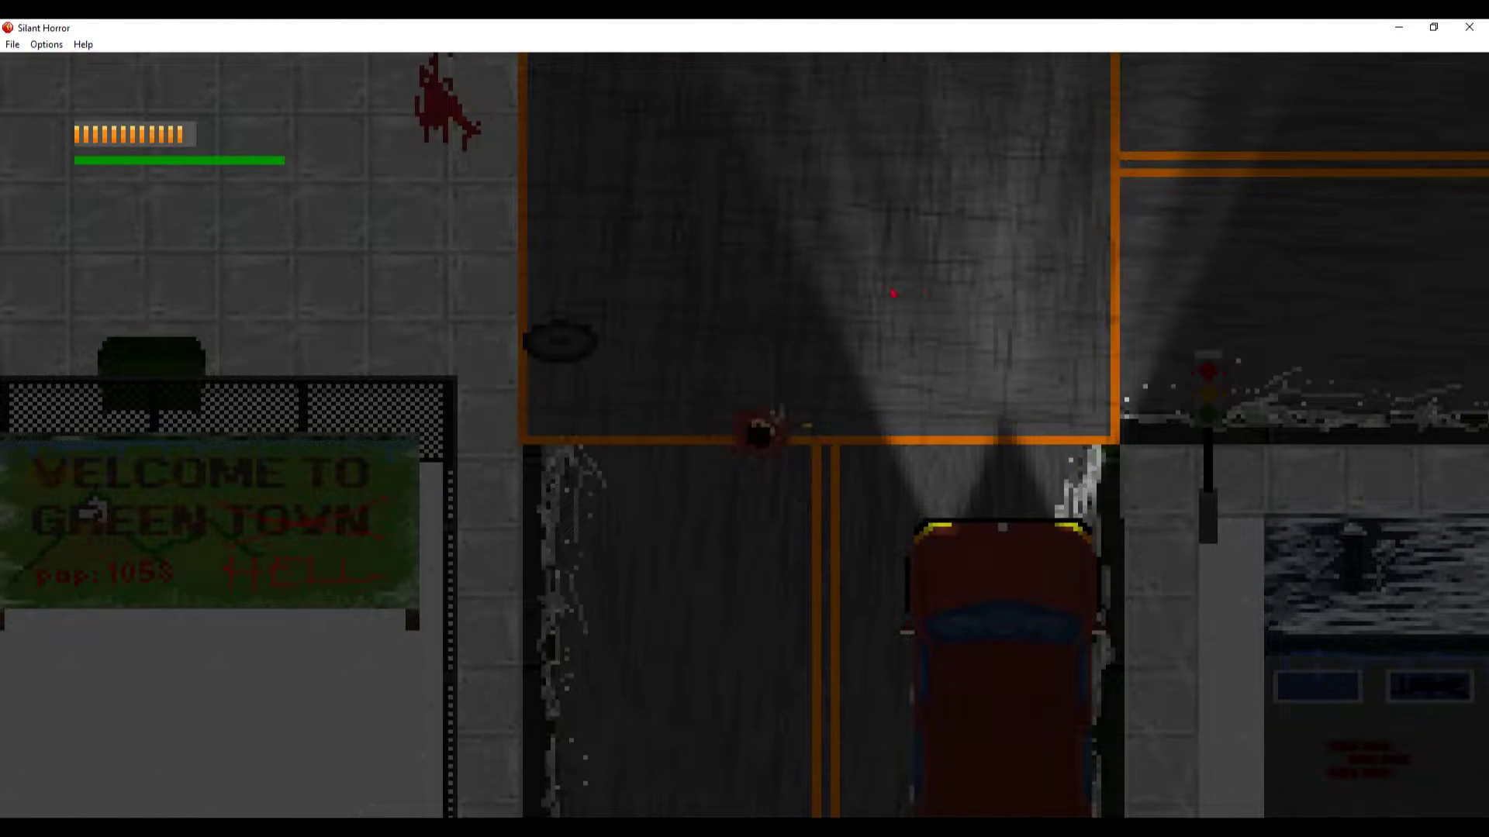
{"action": "key", "text": "w"}
{"action": "key", "text": "a"}
- Test switching the character's equipment between the pistol and the flashlight beside the manhole
{"action": "key", "text": "2"}
{"action": "key", "text": "f"}
{"action": "key", "text": "f"}
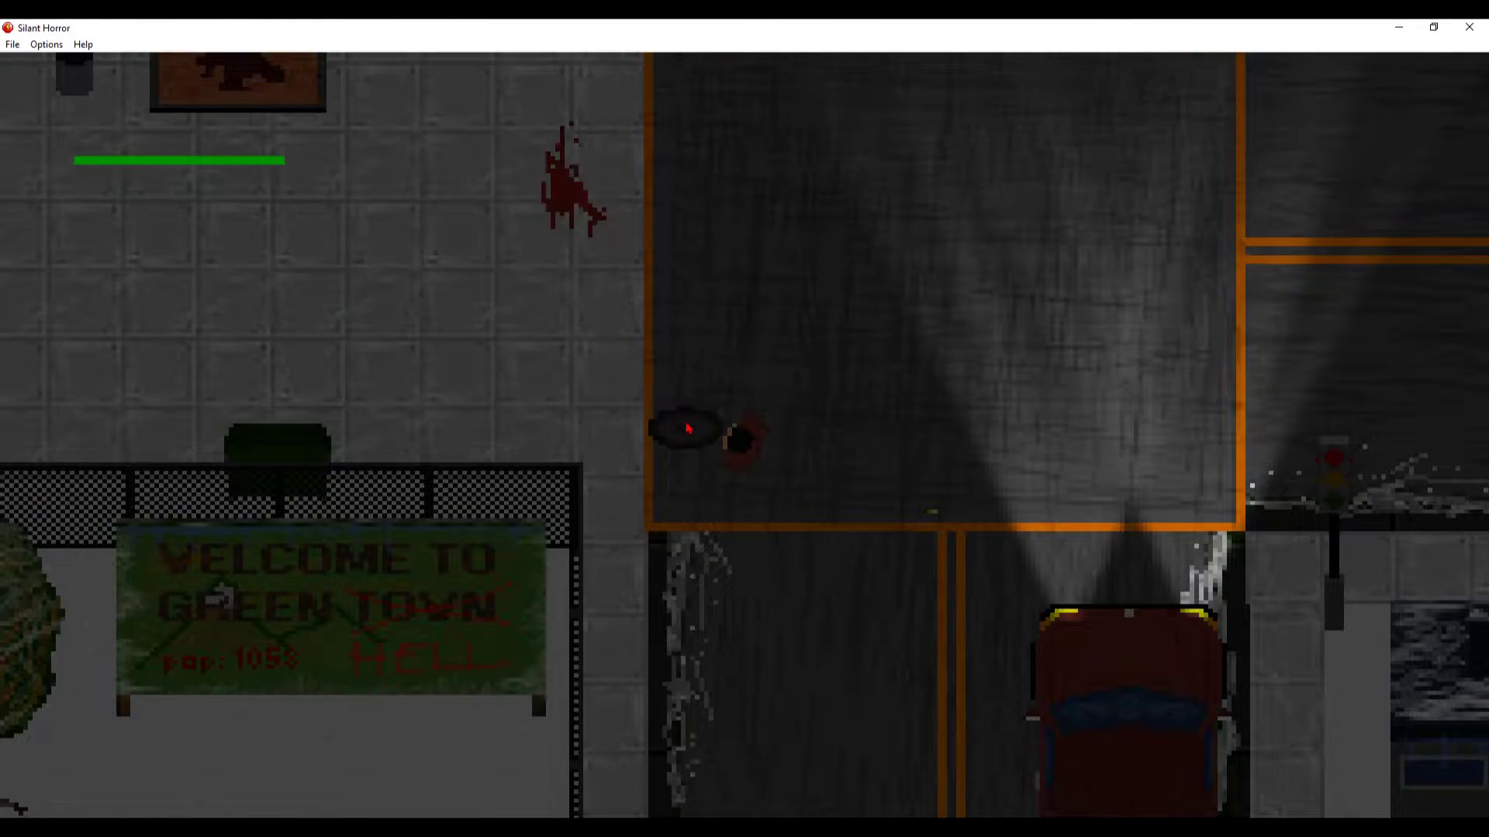
{"action": "key", "text": "2"}
{"action": "key", "text": "d"}
{"action": "key", "text": "1"}
{"action": "key", "text": "2"}
{"action": "key", "text": "1"}
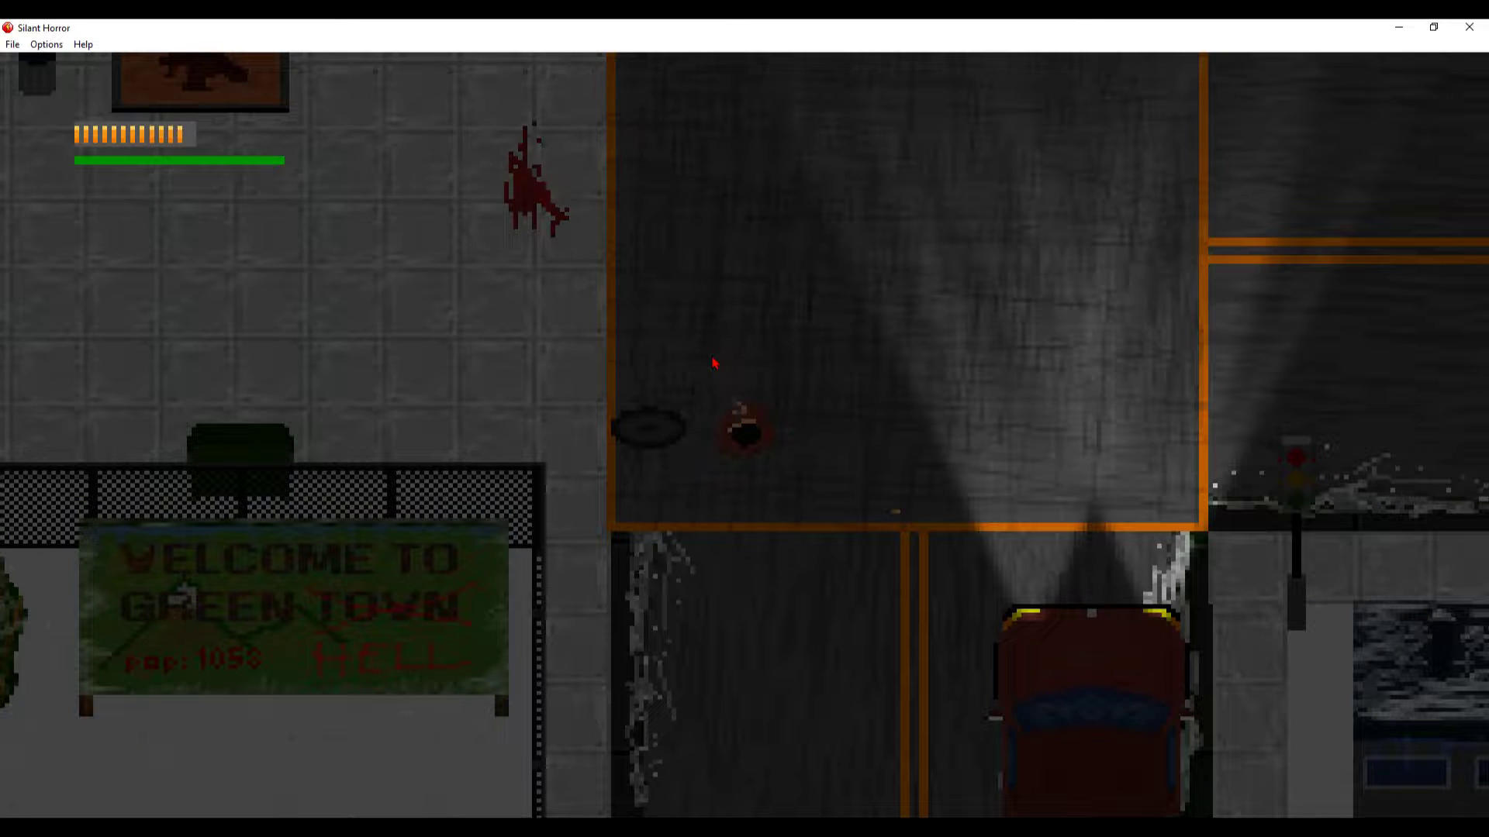
- Enter the sewer through the manhole and walk from the ladder to the lower walkway with the flashlight in hand
{"action": "key", "text": "a"}
{"action": "key", "text": "2"}
{"action": "key", "text": "s"}
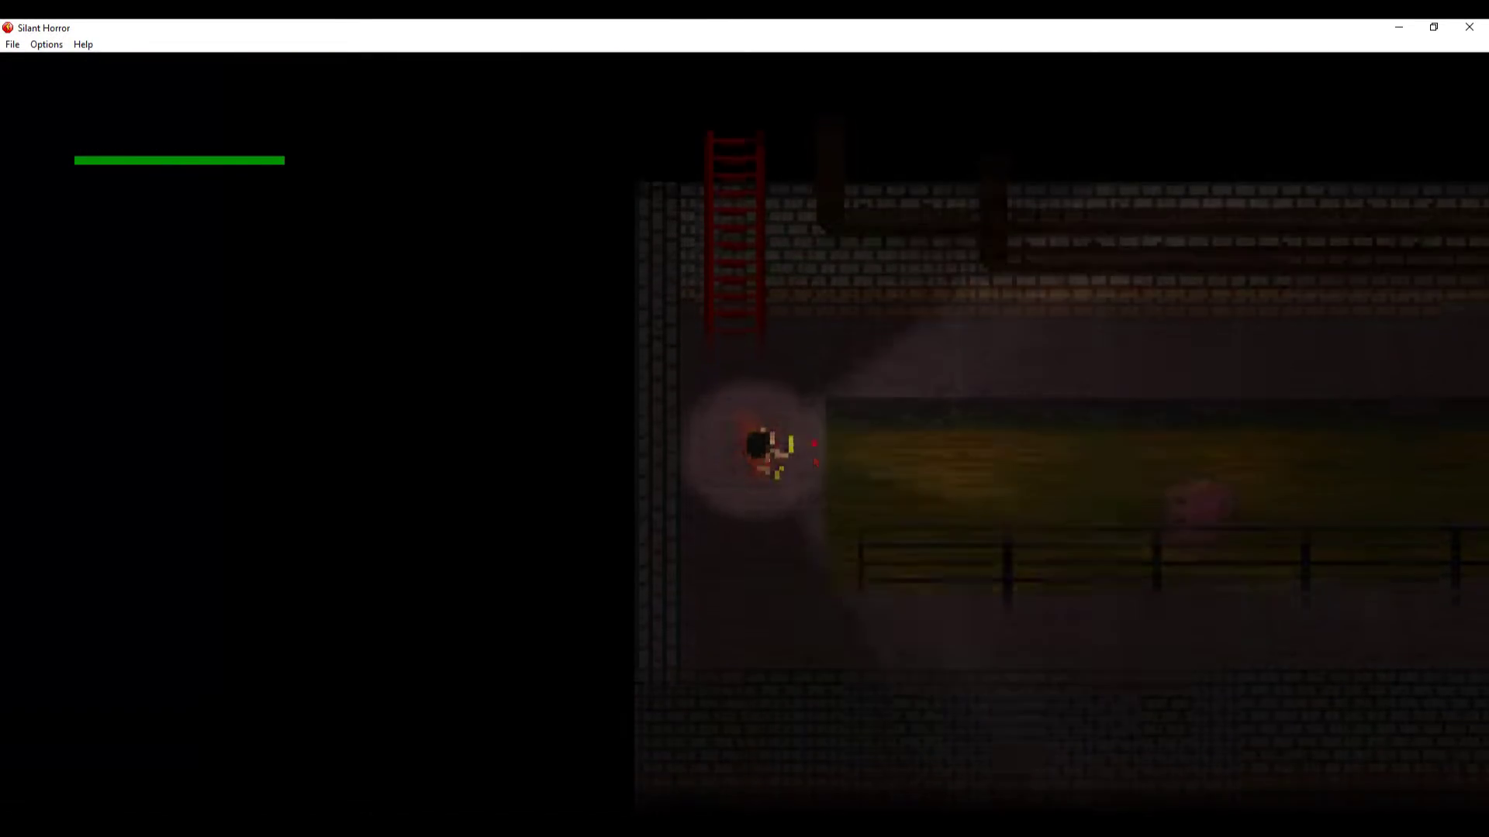
{"action": "key", "text": "s"}
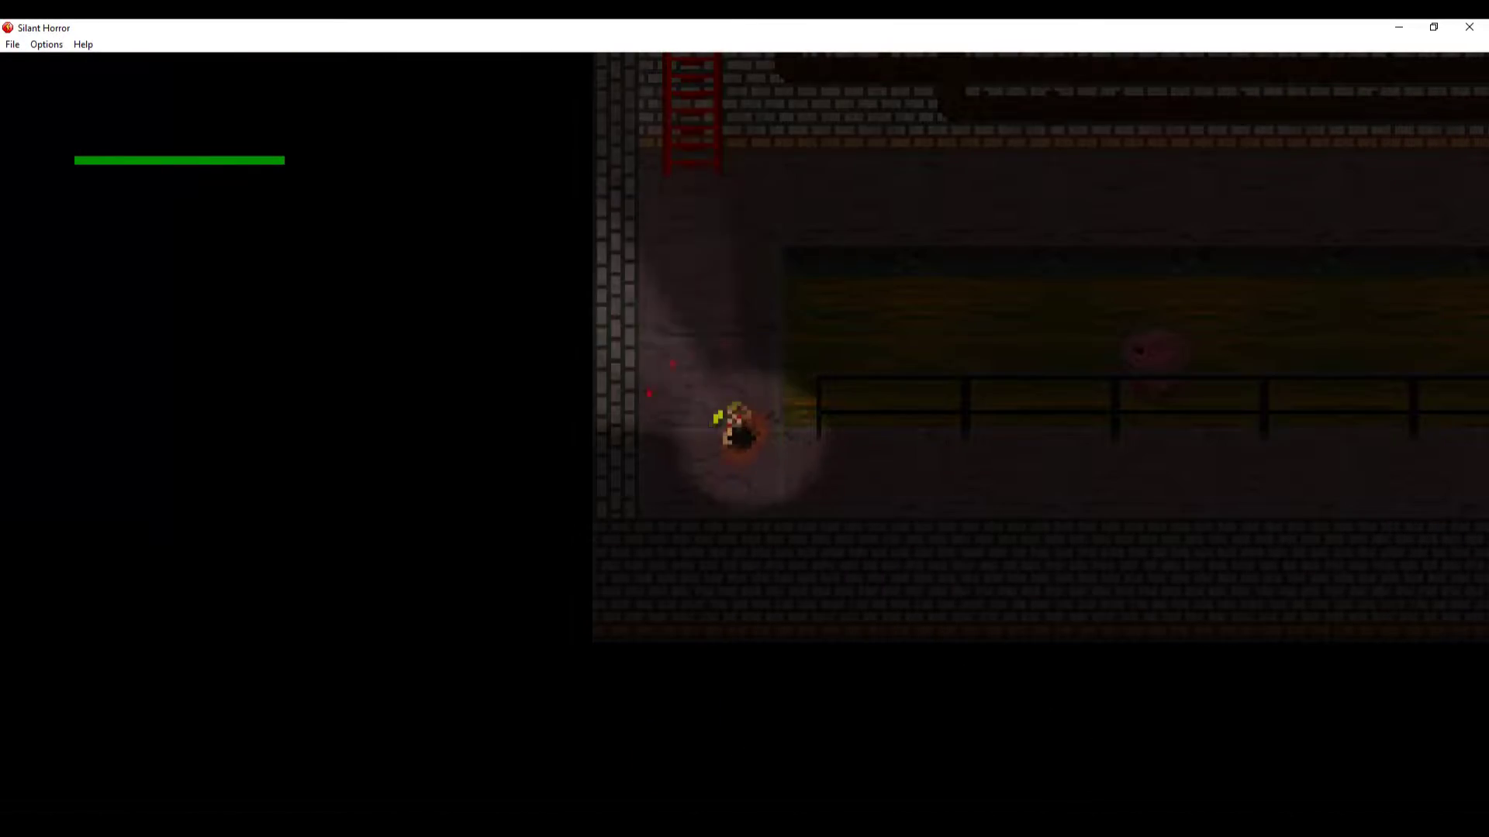
{"action": "key", "text": "s"}
{"action": "key", "text": "d"}
- Compare the sewer lighting by alternating between the pistol and the flashlight on the walkway beside the railing
{"action": "key", "text": "1"}
{"action": "key", "text": "2"}
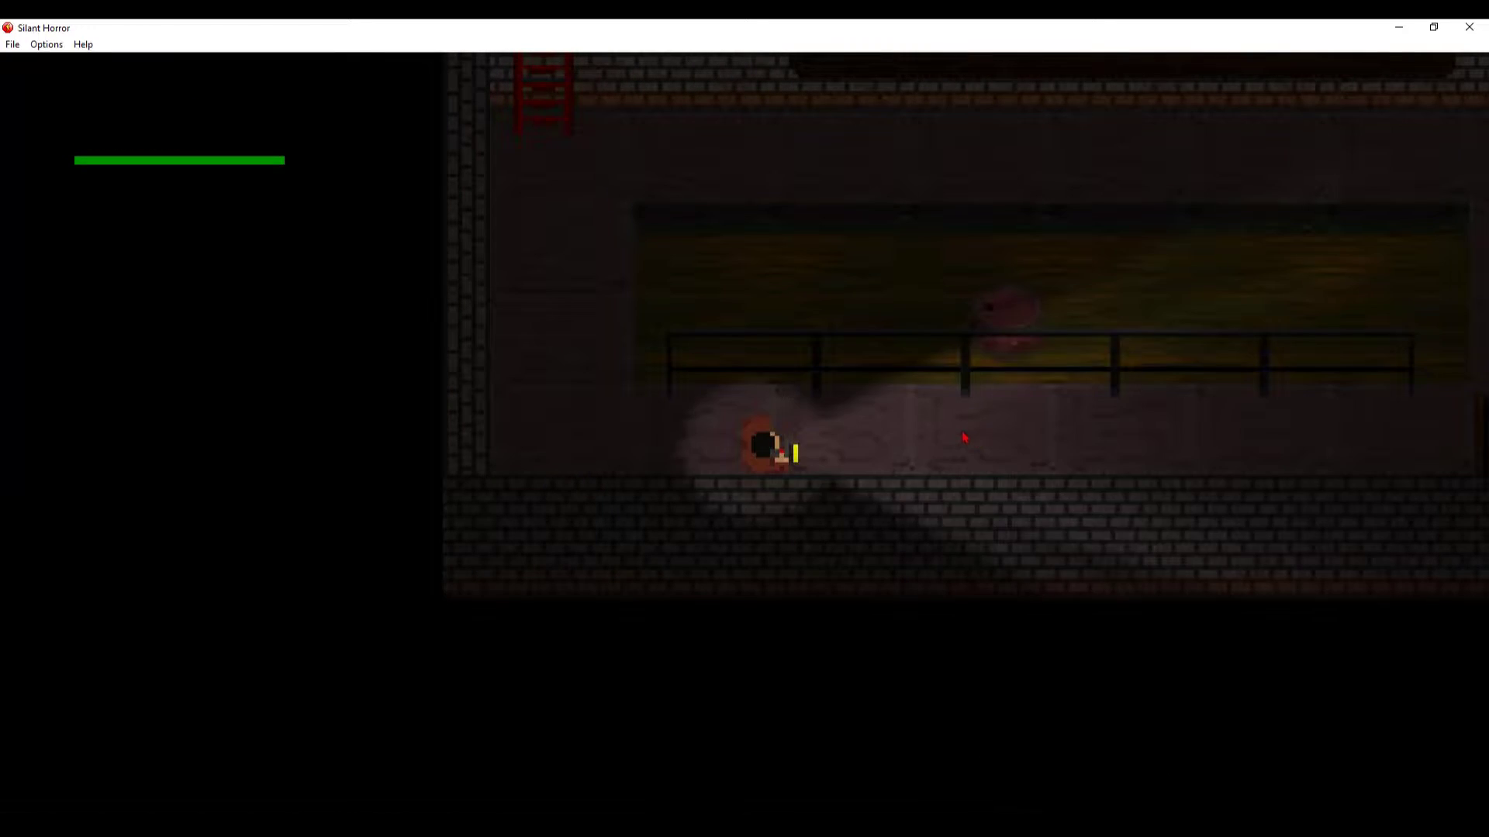
{"action": "key", "text": "d"}
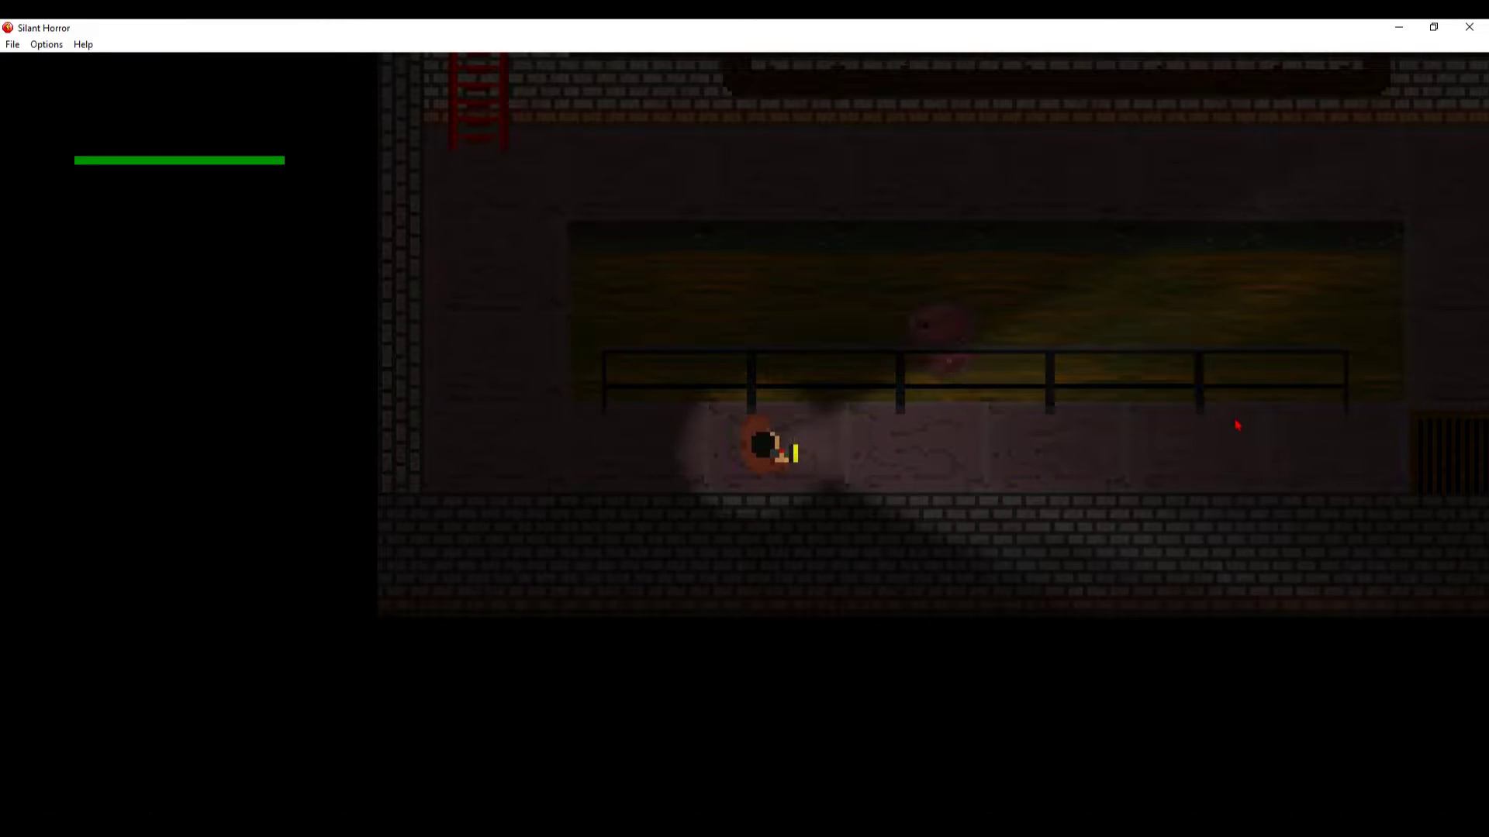
{"action": "key", "text": "1"}
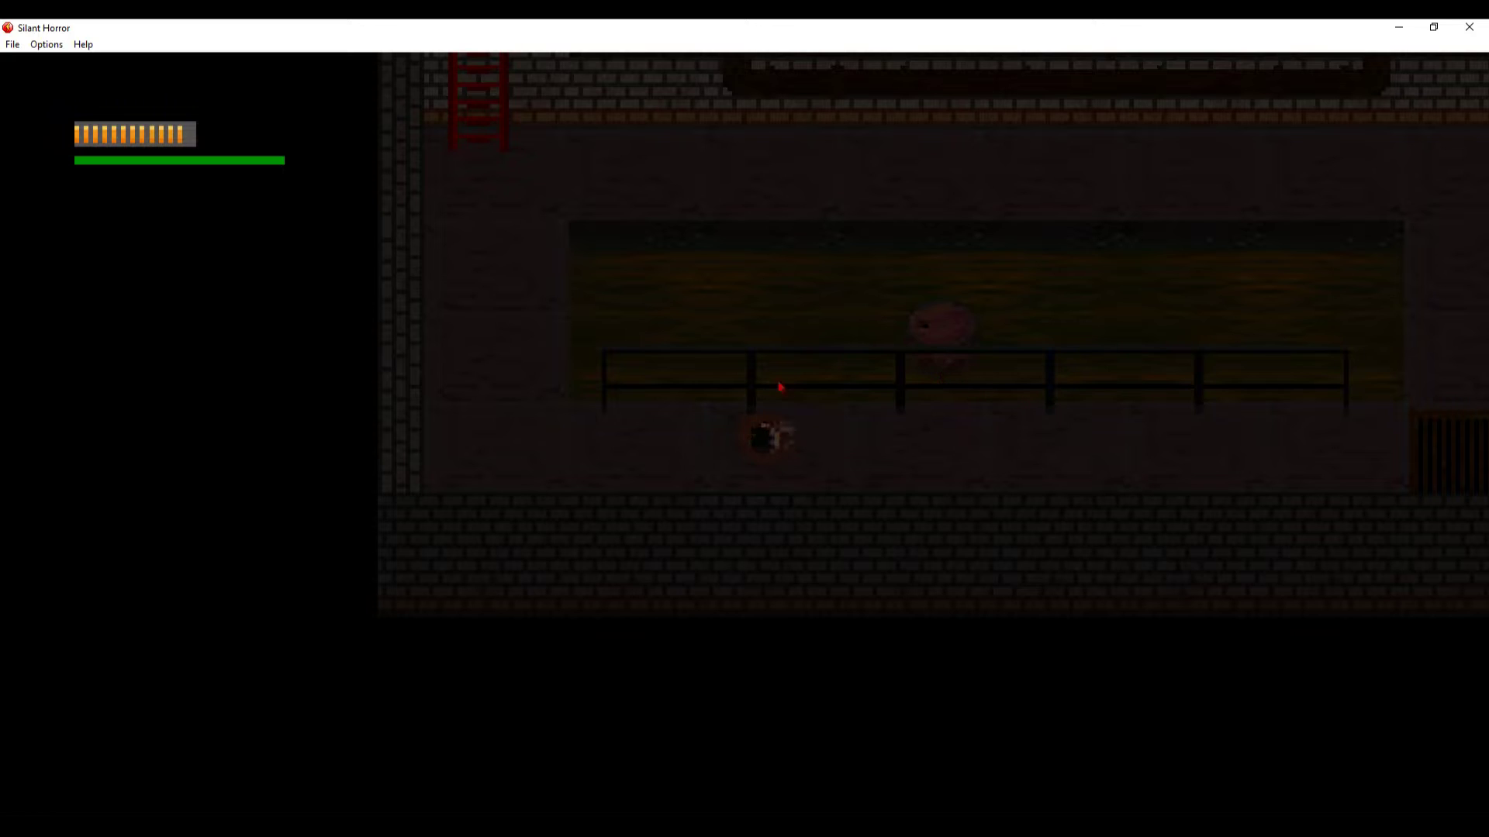
{"action": "key", "text": "s"}
{"action": "key", "text": "w"}
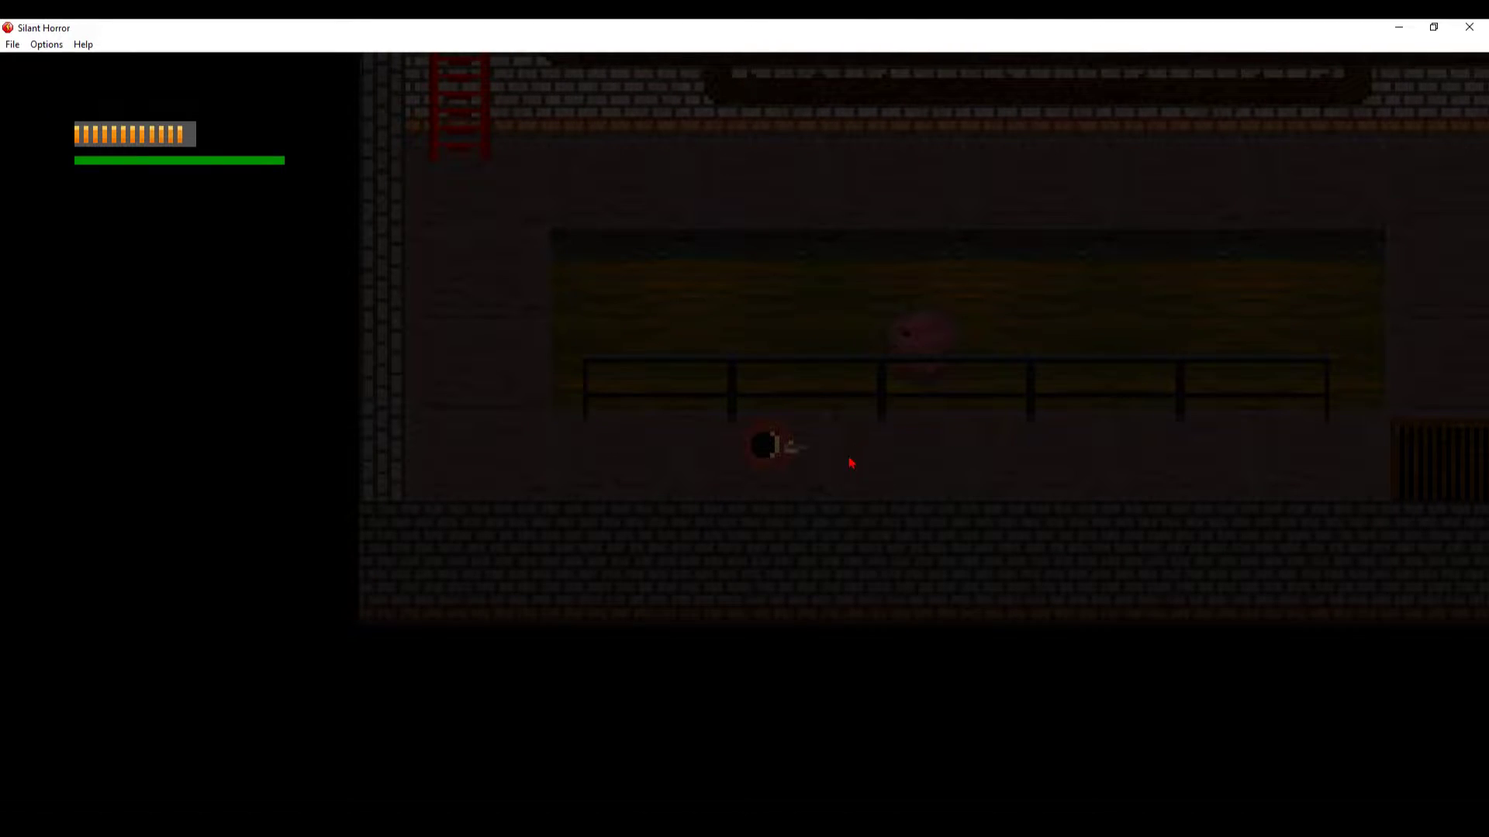
{"action": "key", "text": "2"}
{"action": "key", "text": "d"}
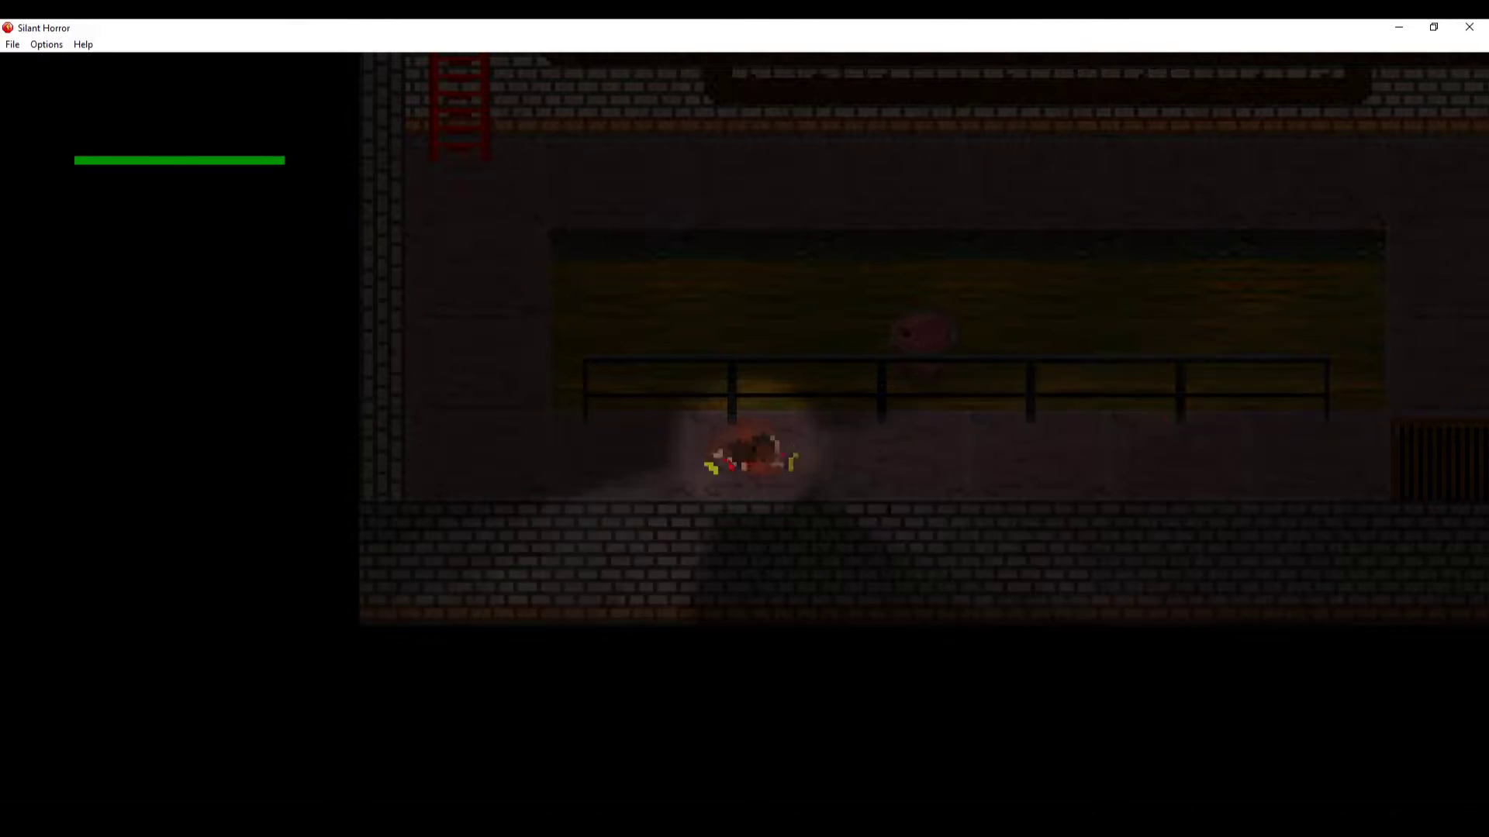
{"action": "key", "text": "1"}
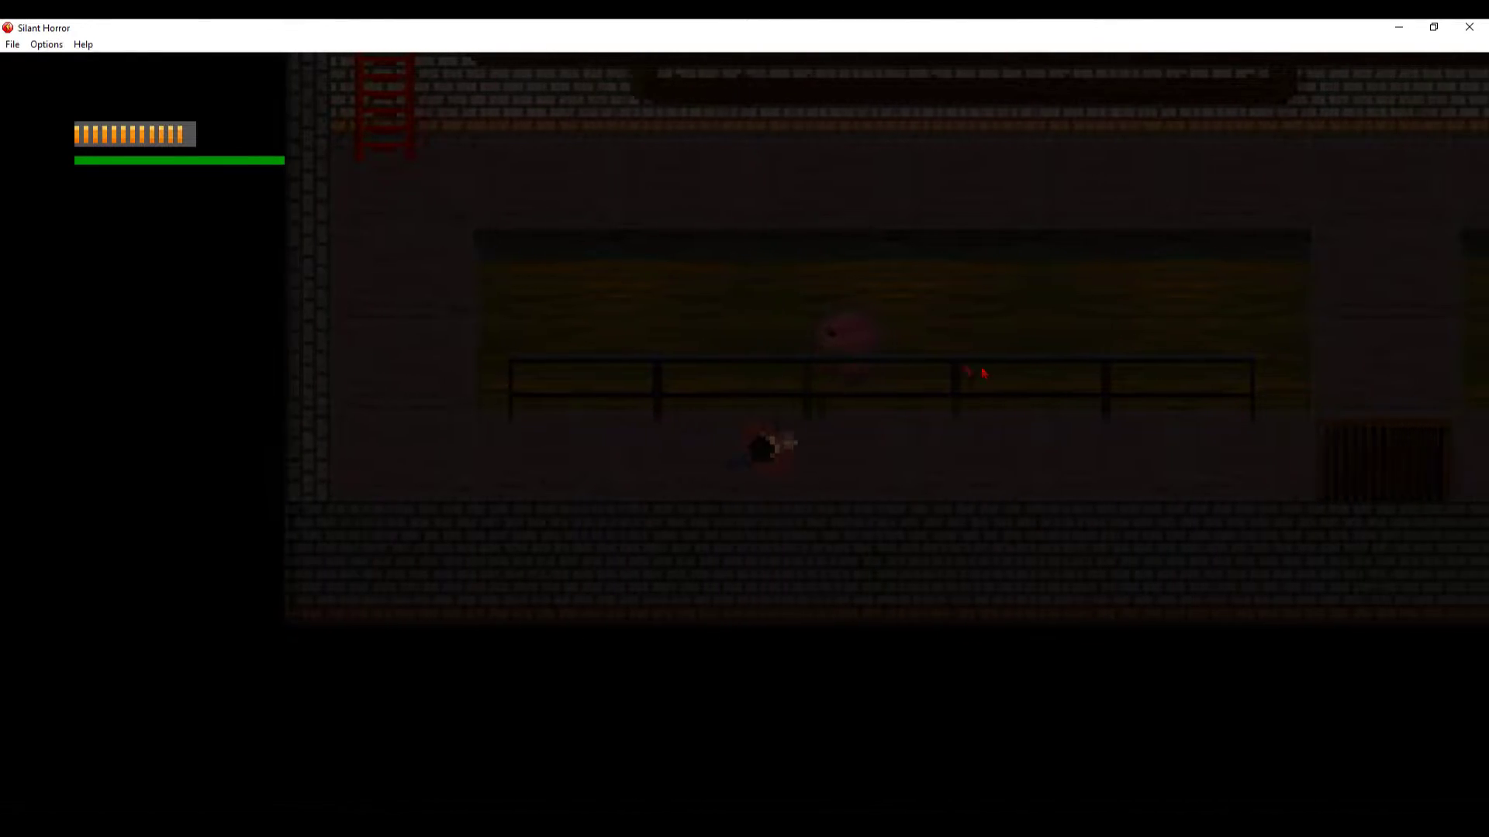
- Move back and forth along the railing walkway, using the flashlight briefly and returning to the pistol
{"action": "key", "text": "d"}
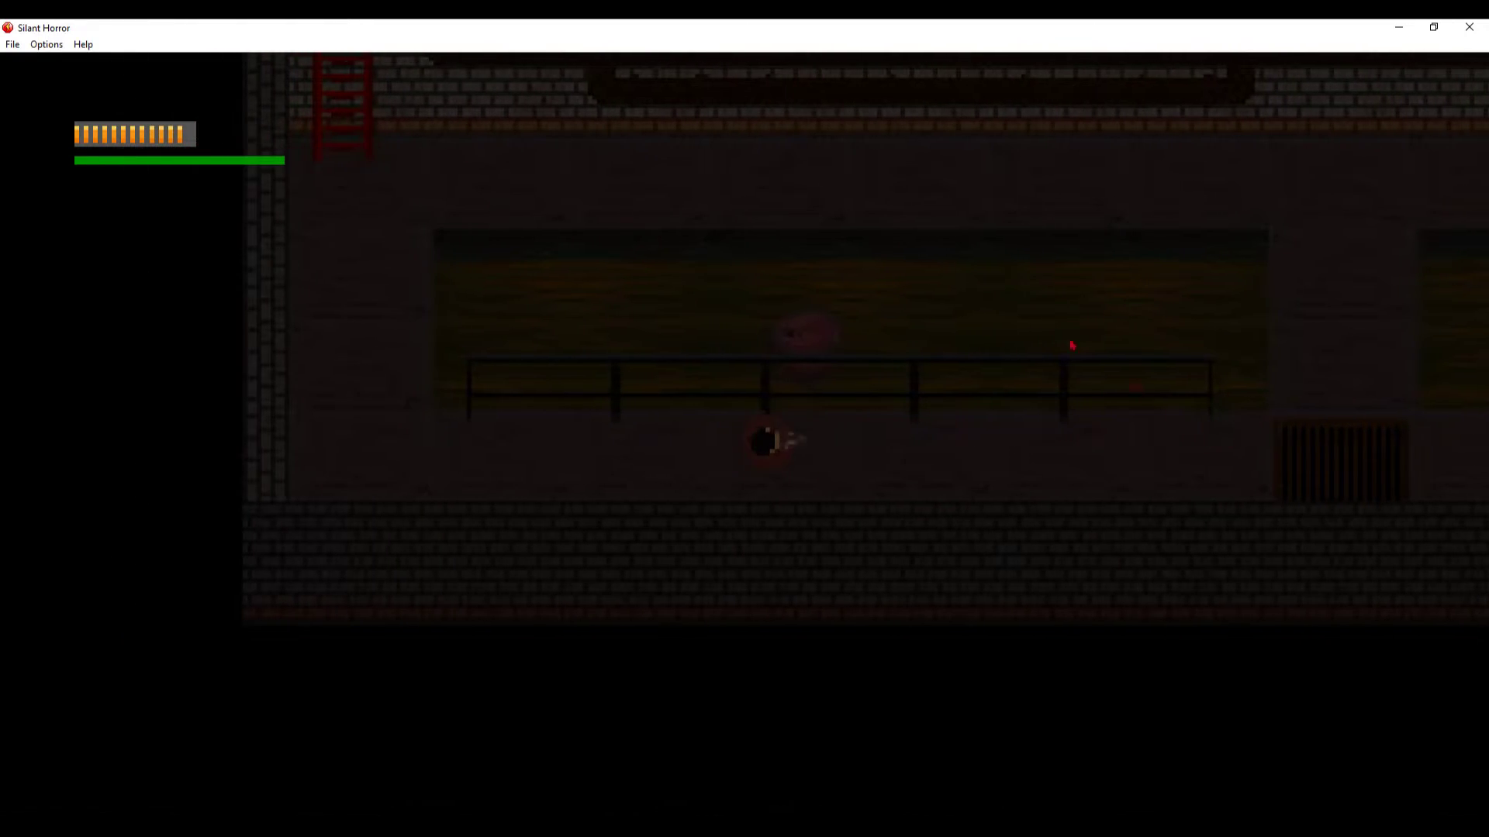
{"action": "key", "text": "a"}
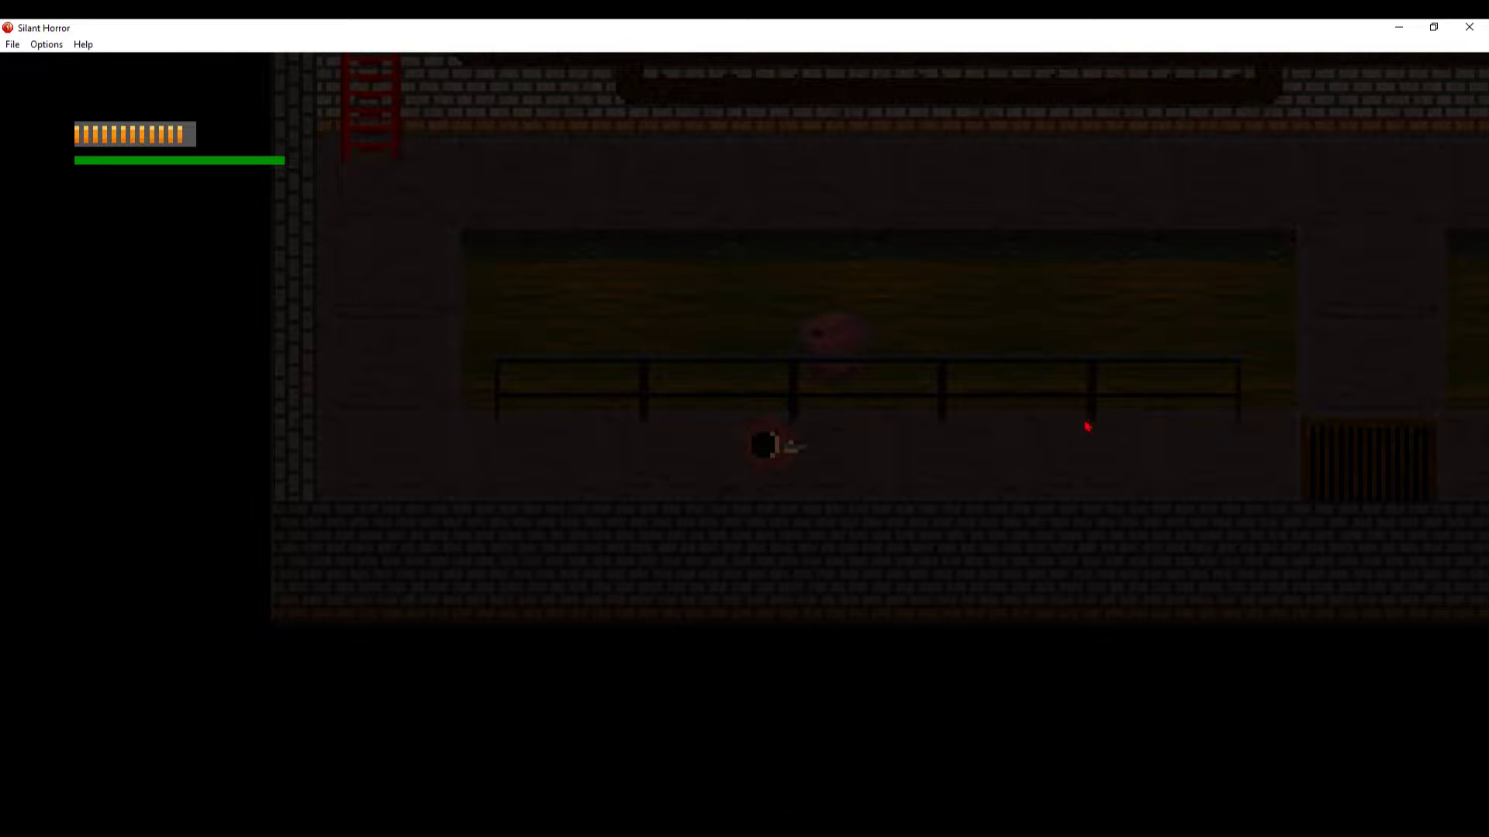
{"action": "key", "text": "2"}
{"action": "key", "text": "d"}
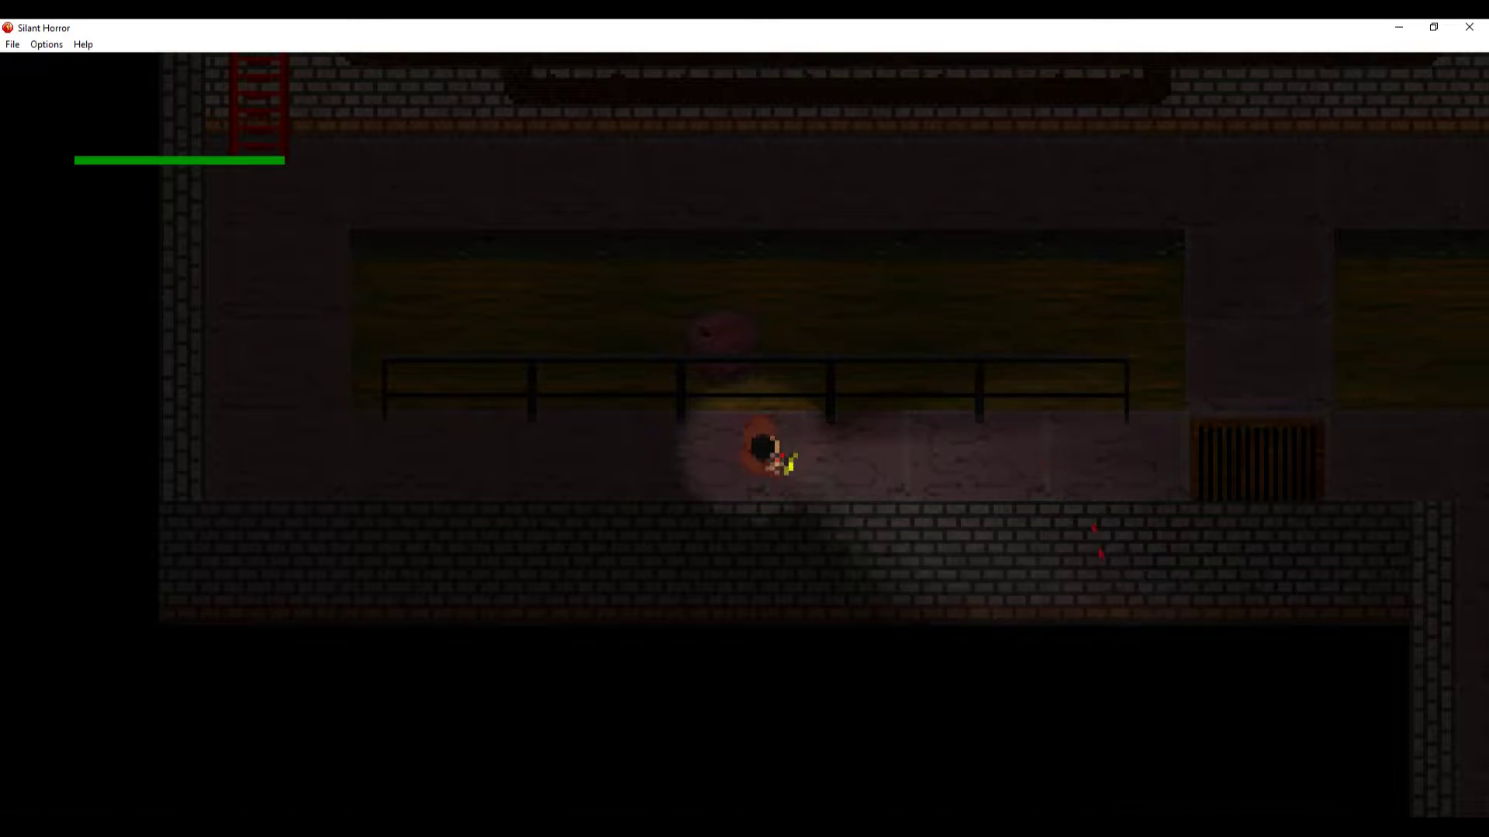
{"action": "key", "text": "f"}
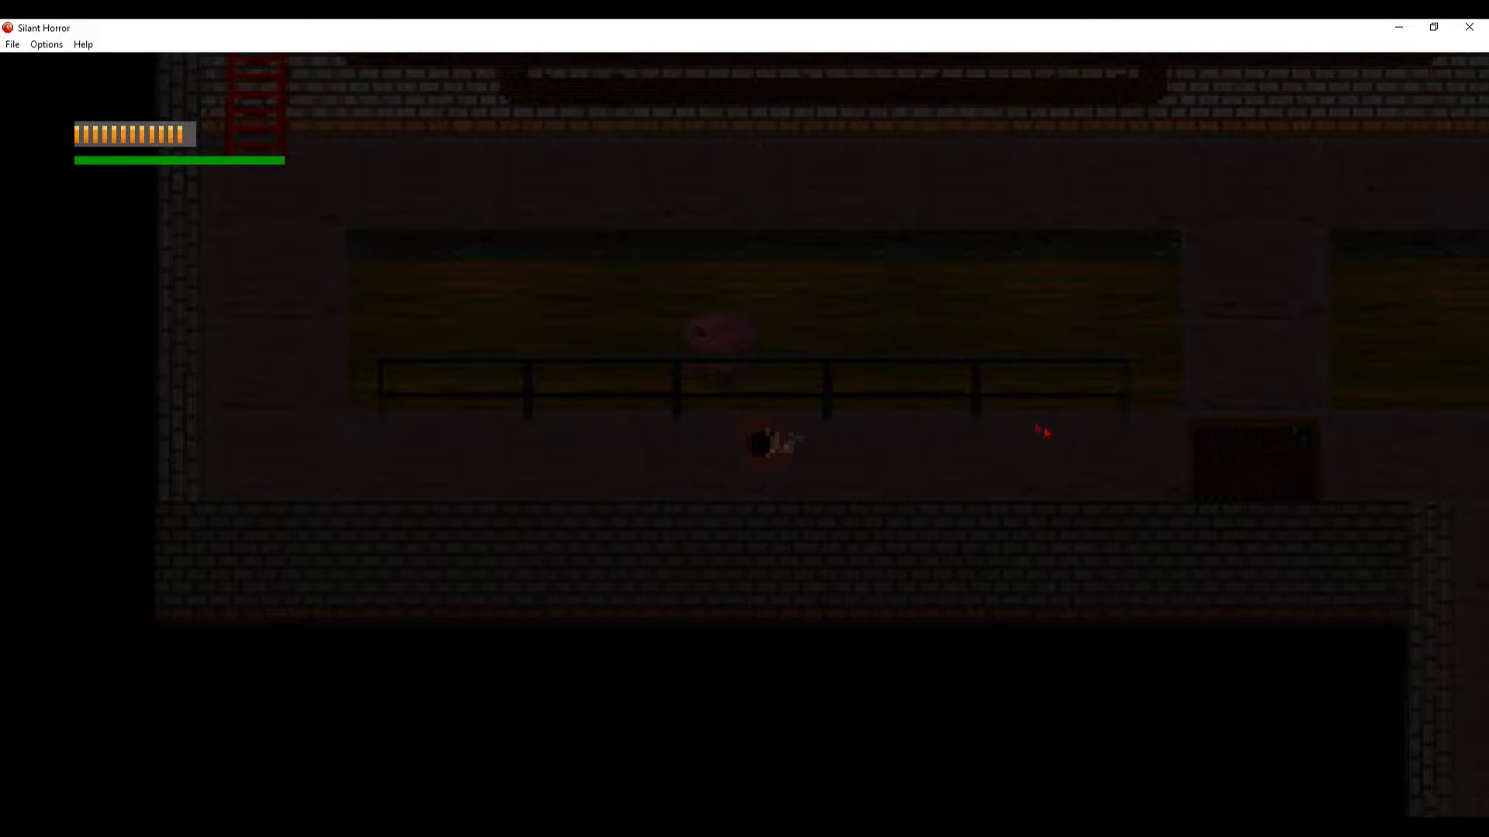
{"action": "key", "text": "d"}
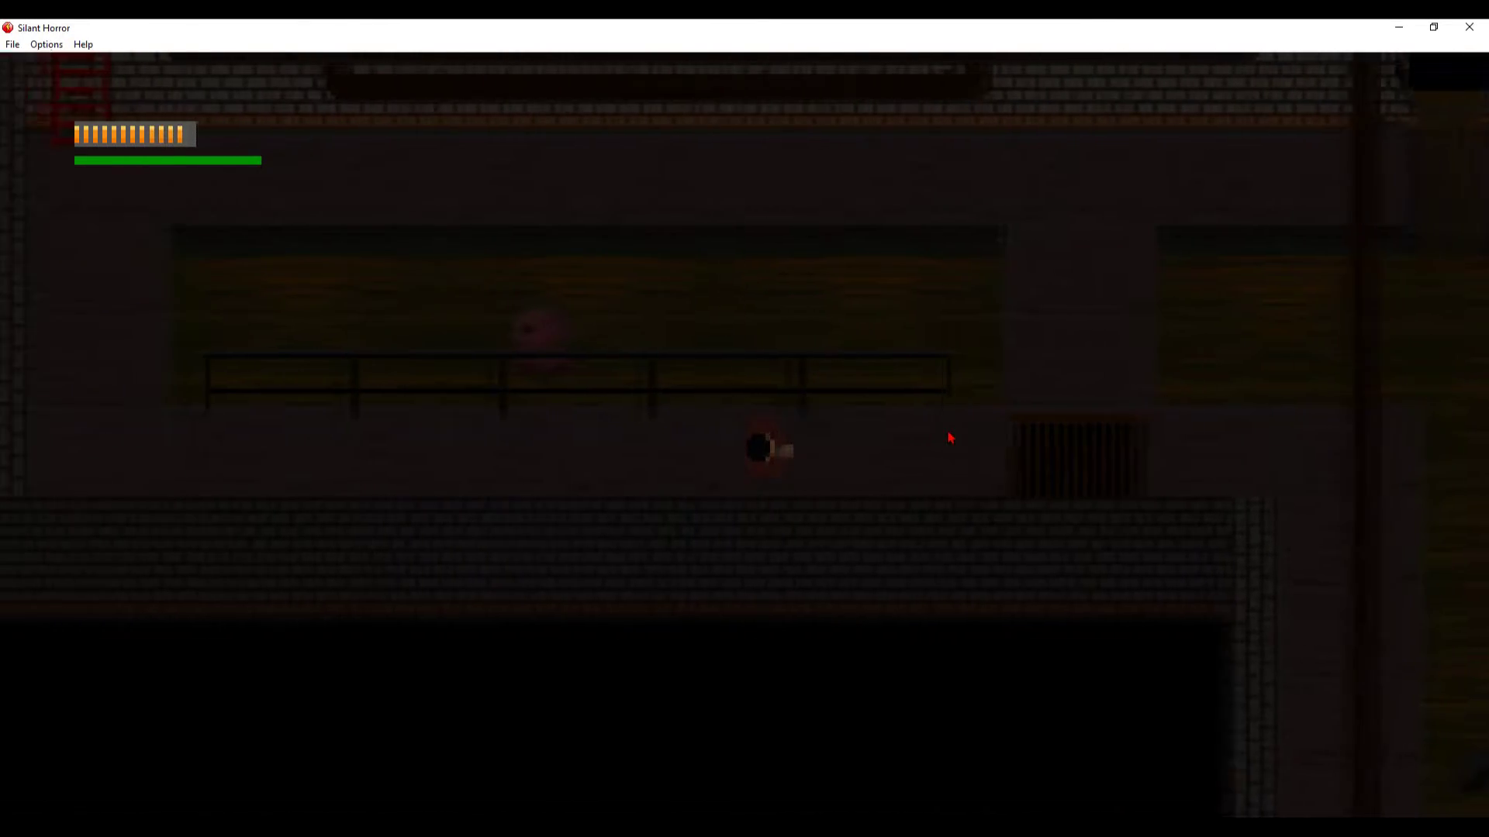
{"action": "key", "text": "a"}
{"action": "key", "text": "d"}
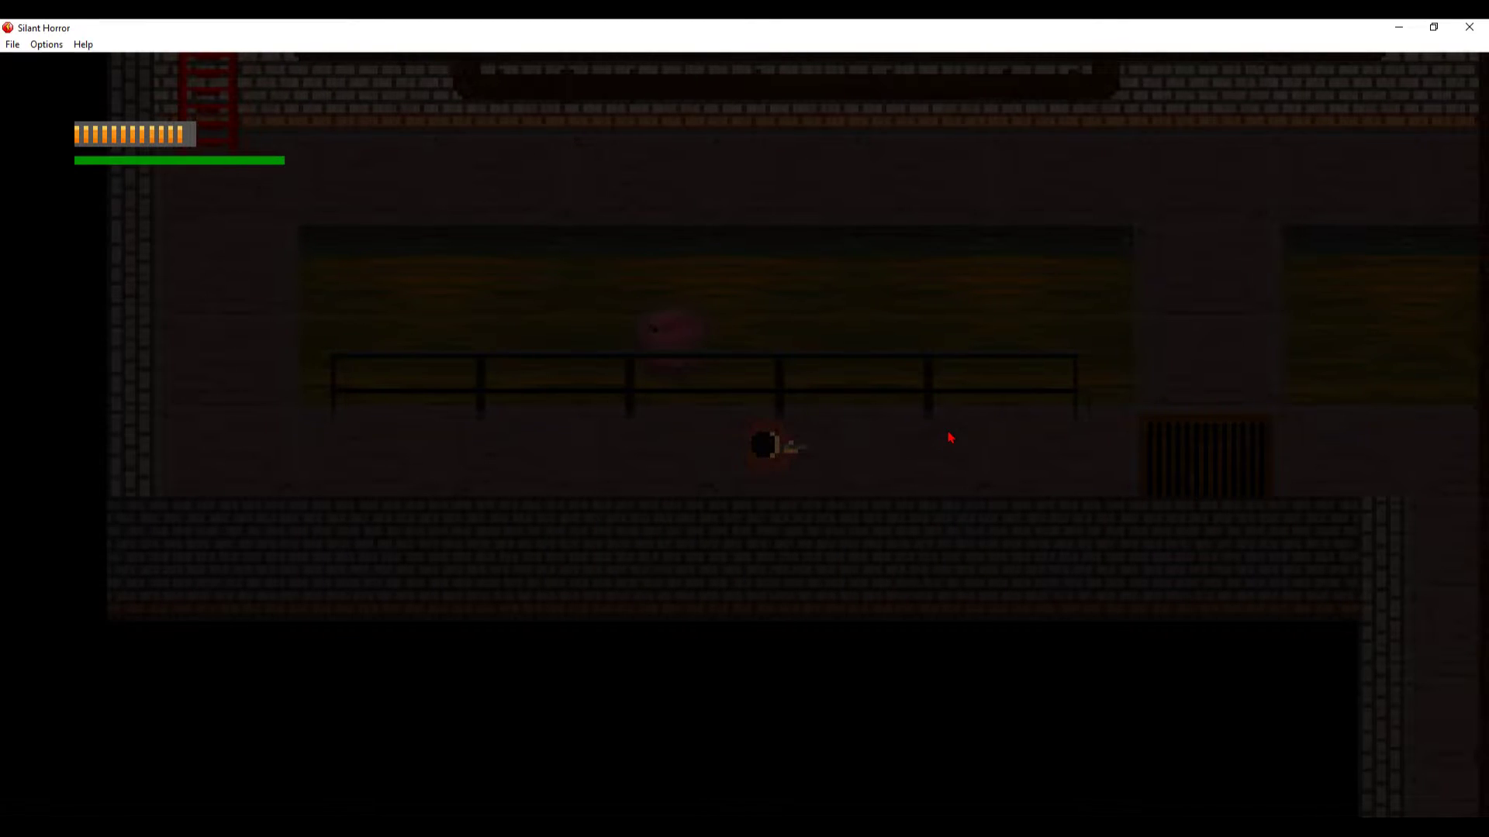
- Fire the pistol while walking past the floor grate and around the corner beside the vertical pipe
{"action": "left_click", "coordinate": [1248, 428]}
{"action": "key", "text": "d"}
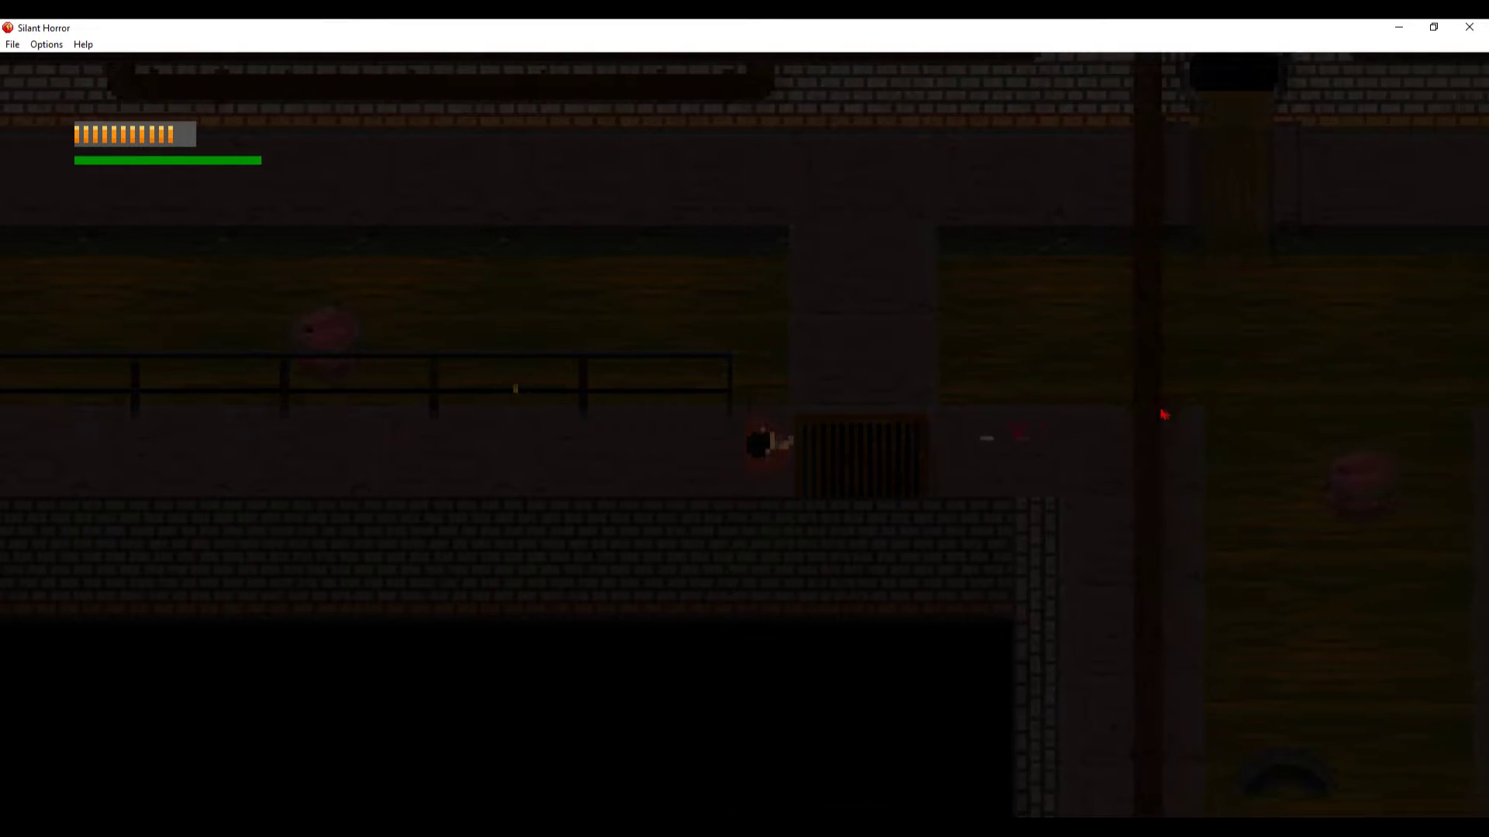
{"action": "key", "text": "w"}
{"action": "left_click", "coordinate": [904, 458]}
{"action": "key", "text": "d"}
{"action": "key", "text": "s"}
{"action": "left_click", "coordinate": [634, 394]}
{"action": "key", "text": "s"}
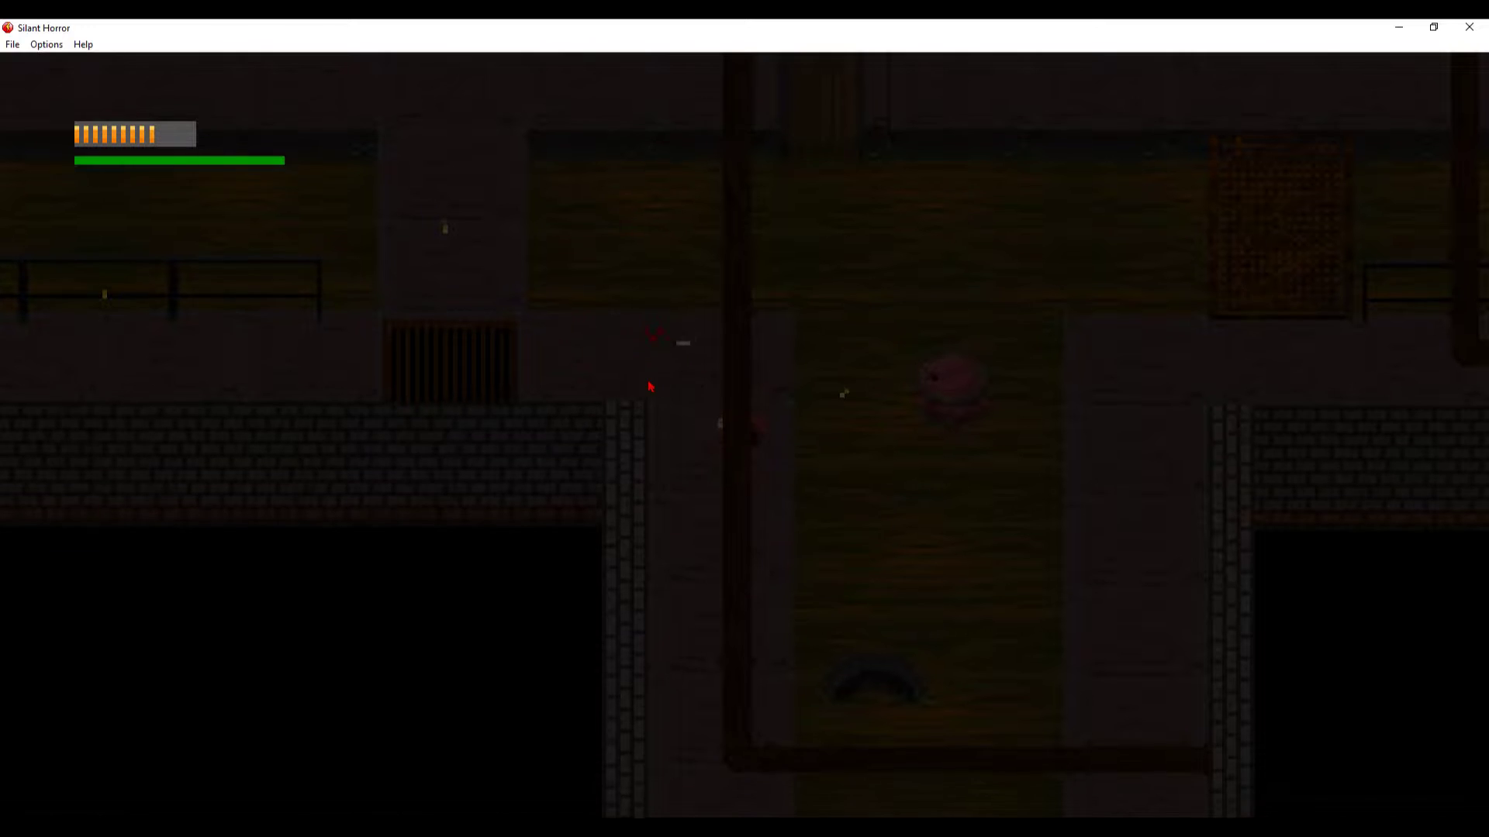
- Walk the character around the railed end of the sewer channel and up to the rusty grating on the opposite side
{"action": "key", "text": "d"}
{"action": "key", "text": "d"}
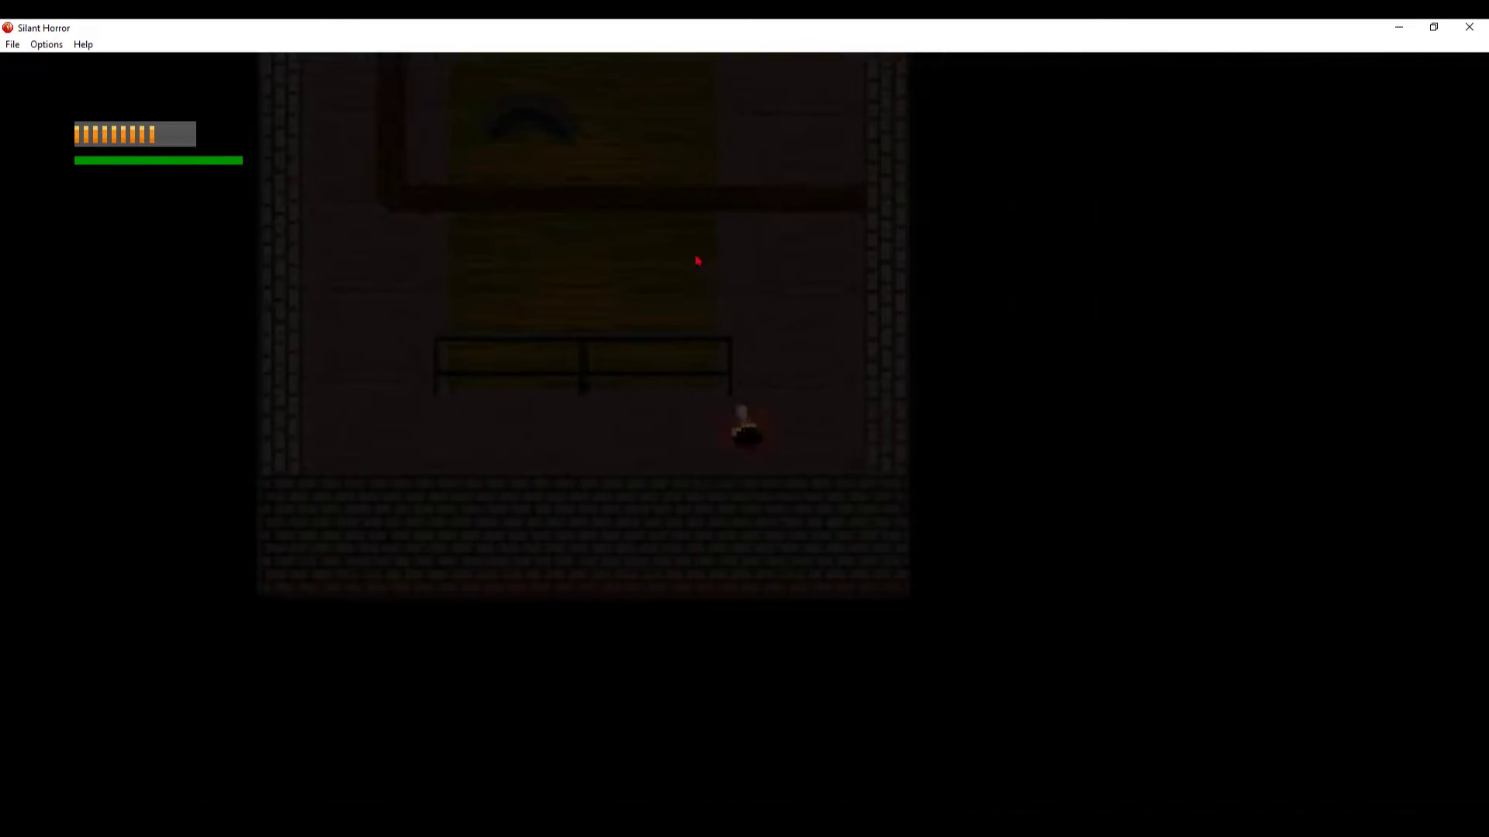
{"action": "key", "text": "w"}
{"action": "key", "text": "d"}
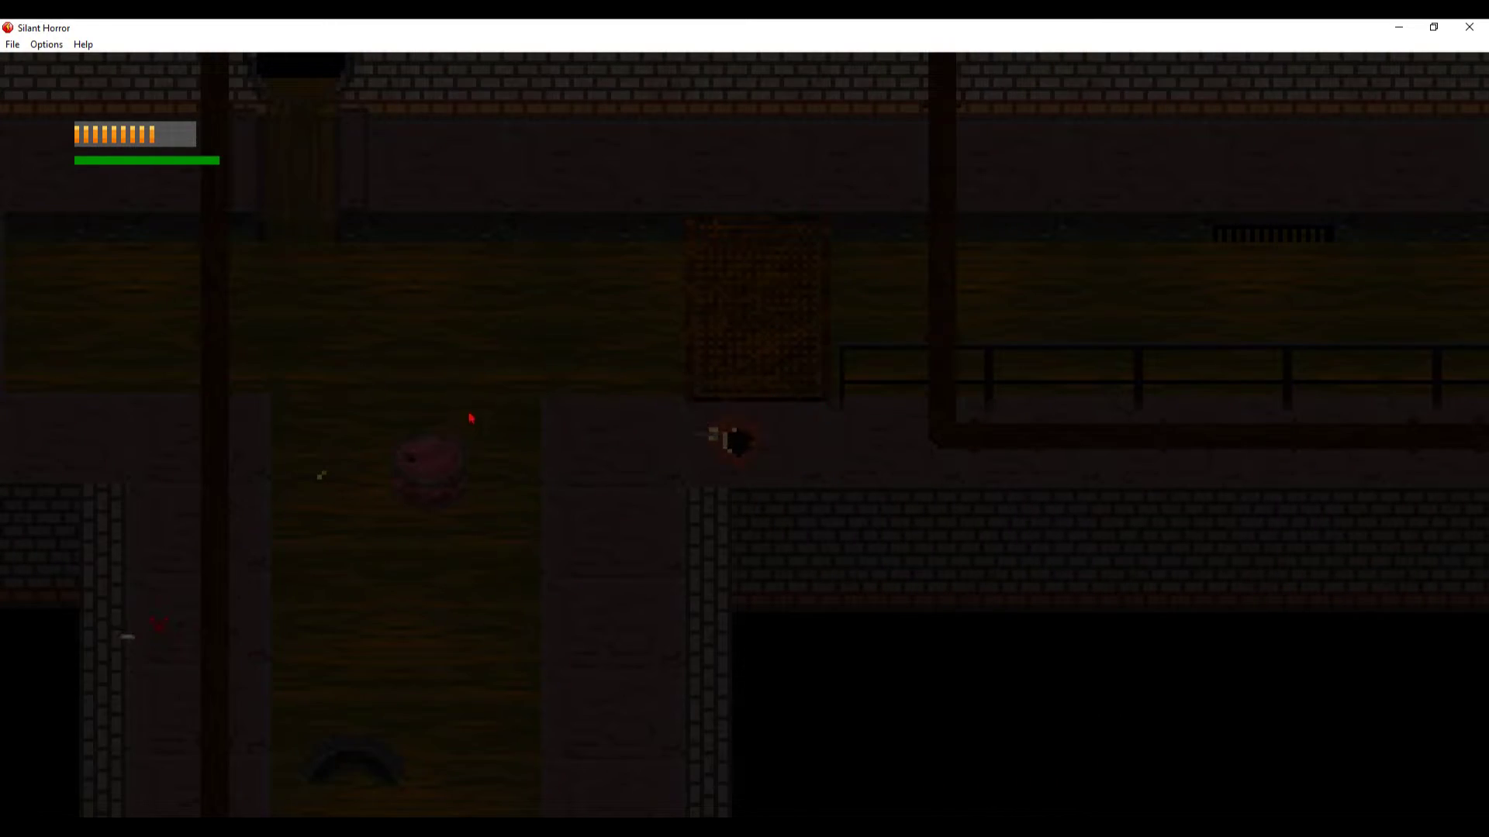
- Fire the pistol across the sewer channel toward the opposite walkway while moving along the bank
{"action": "key", "text": "a"}
{"action": "left_click", "coordinate": [163, 628]}
{"action": "key", "text": "s"}
{"action": "left_click", "coordinate": [303, 620]}
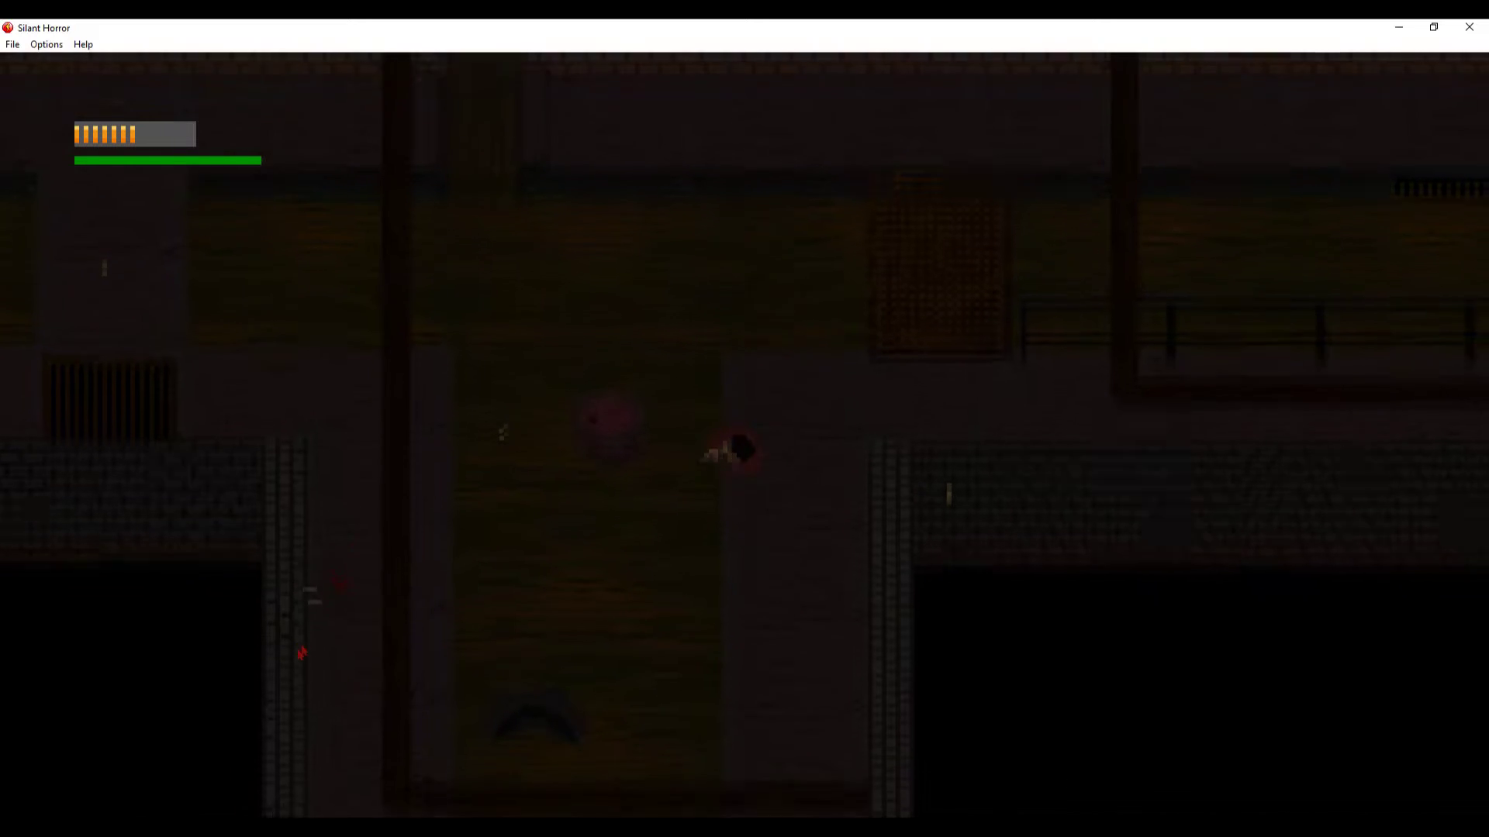
{"action": "left_click", "coordinate": [323, 583]}
{"action": "key", "text": "w"}
{"action": "key", "text": "d"}
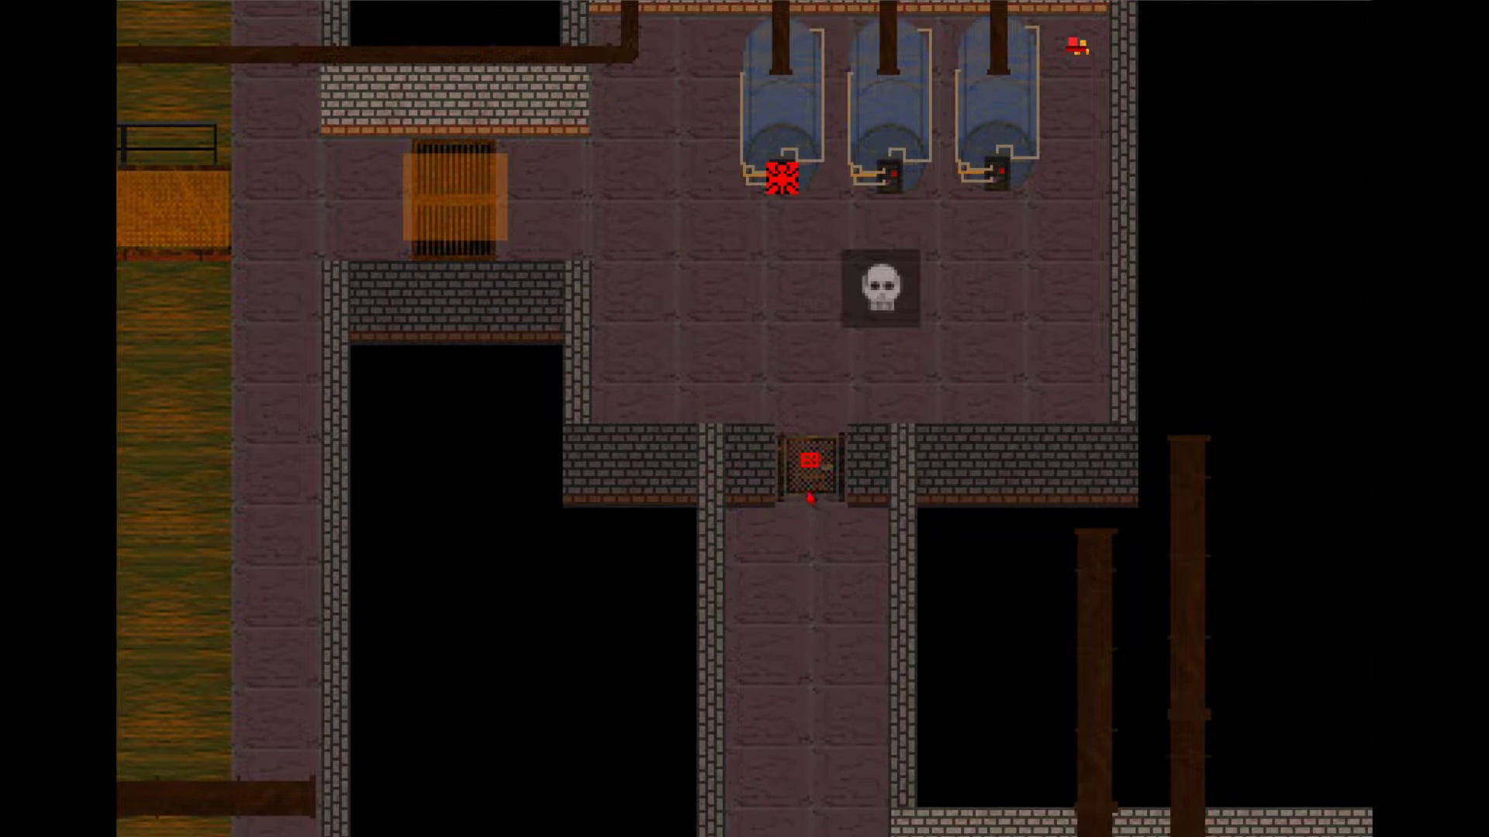
- Examine the tank room with its skull-marked spawner and locked gate in the level editor
{"action": "middle_click_drag", "start_coordinate": [748, 313], "coordinate": [773, 532]}
{"action": "middle_click_drag", "start_coordinate": [569, 359], "coordinate": [619, 319]}
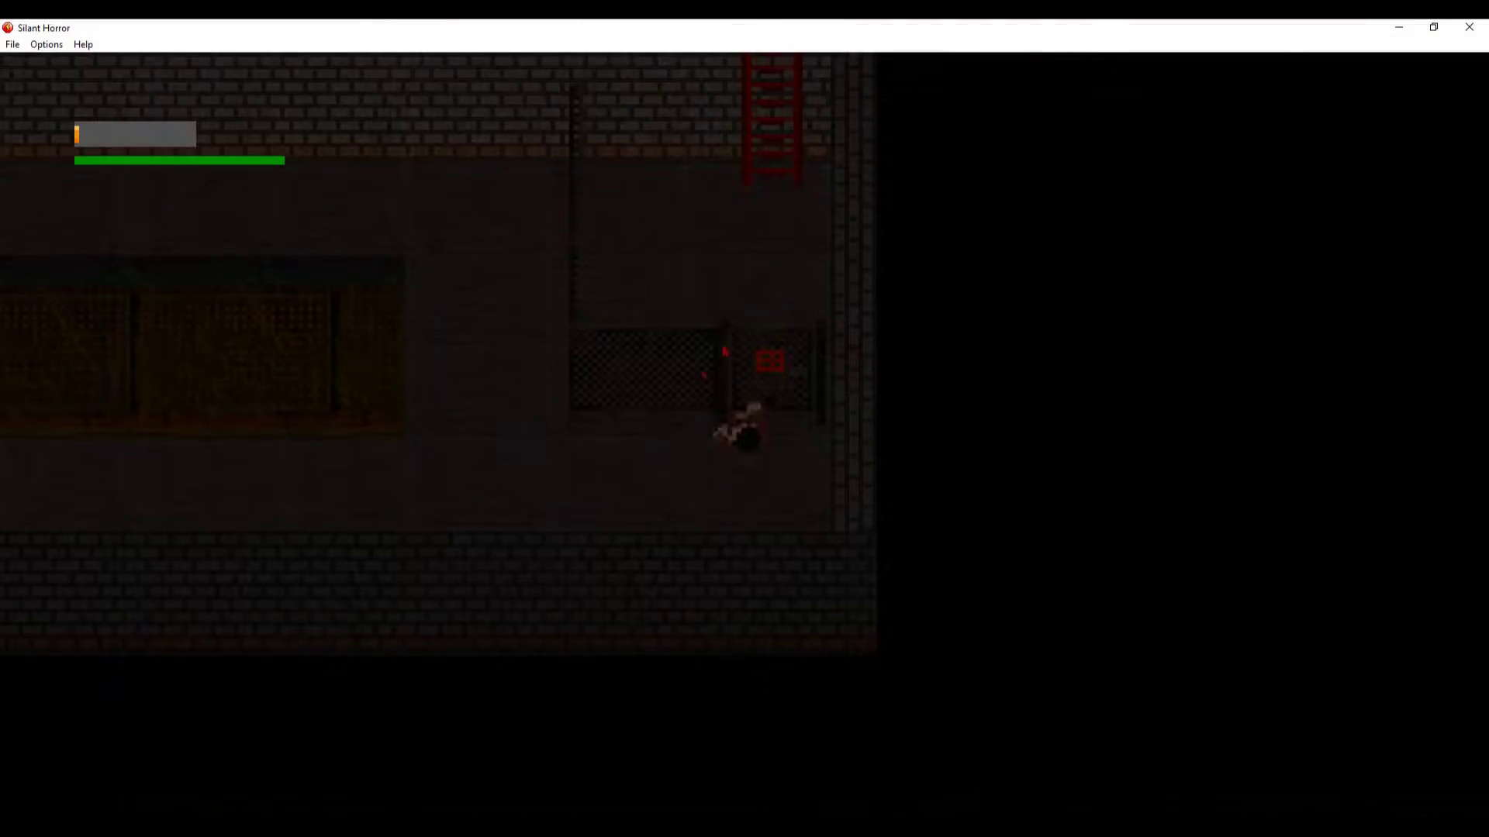
- Unlock the chain-link gate with the key and climb the red ladder out of the sewer
{"action": "key", "text": "d"}
{"action": "key", "text": "w"}
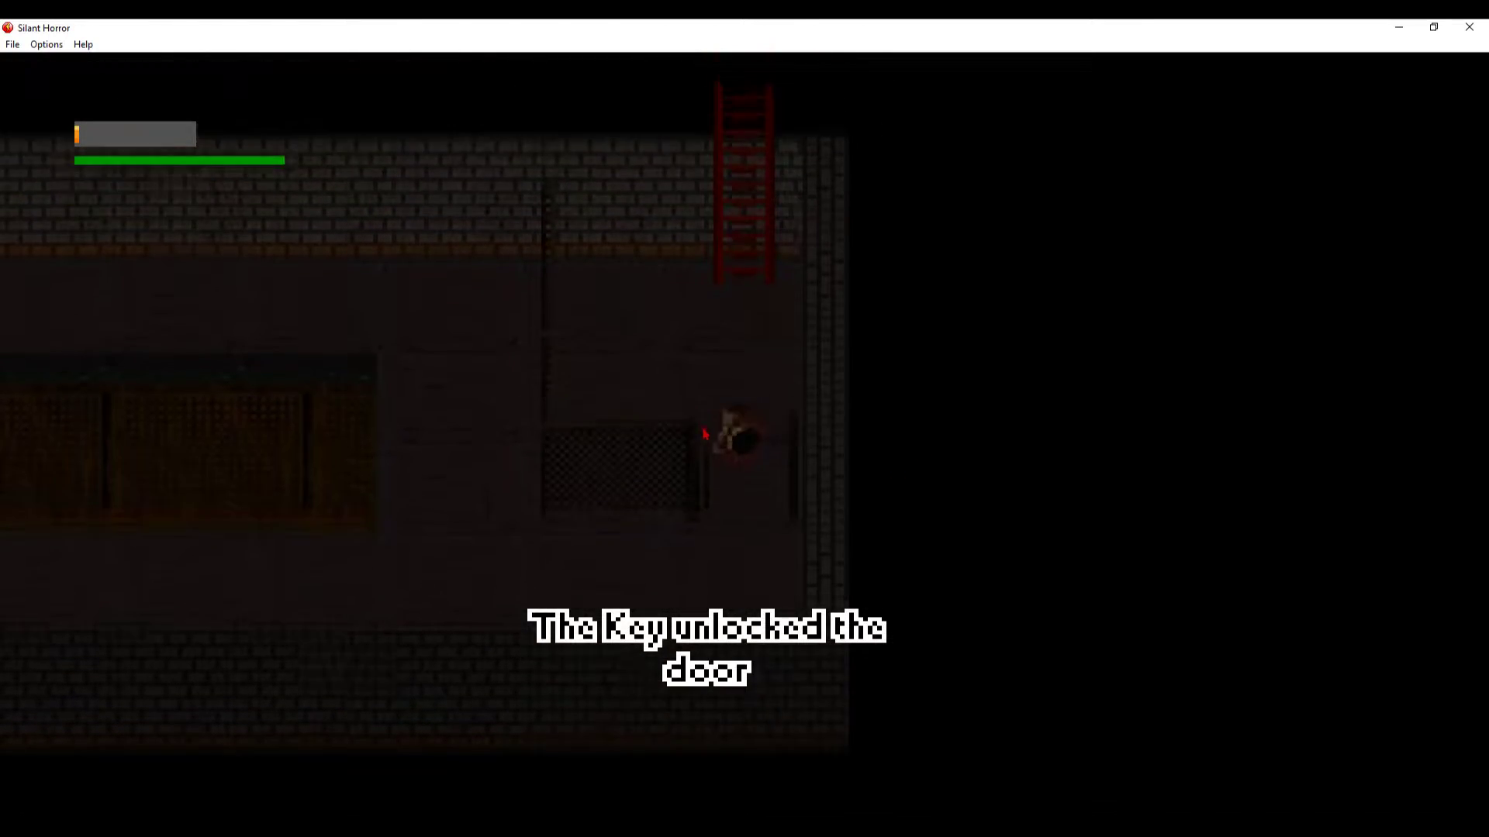
{"action": "key", "text": "e"}
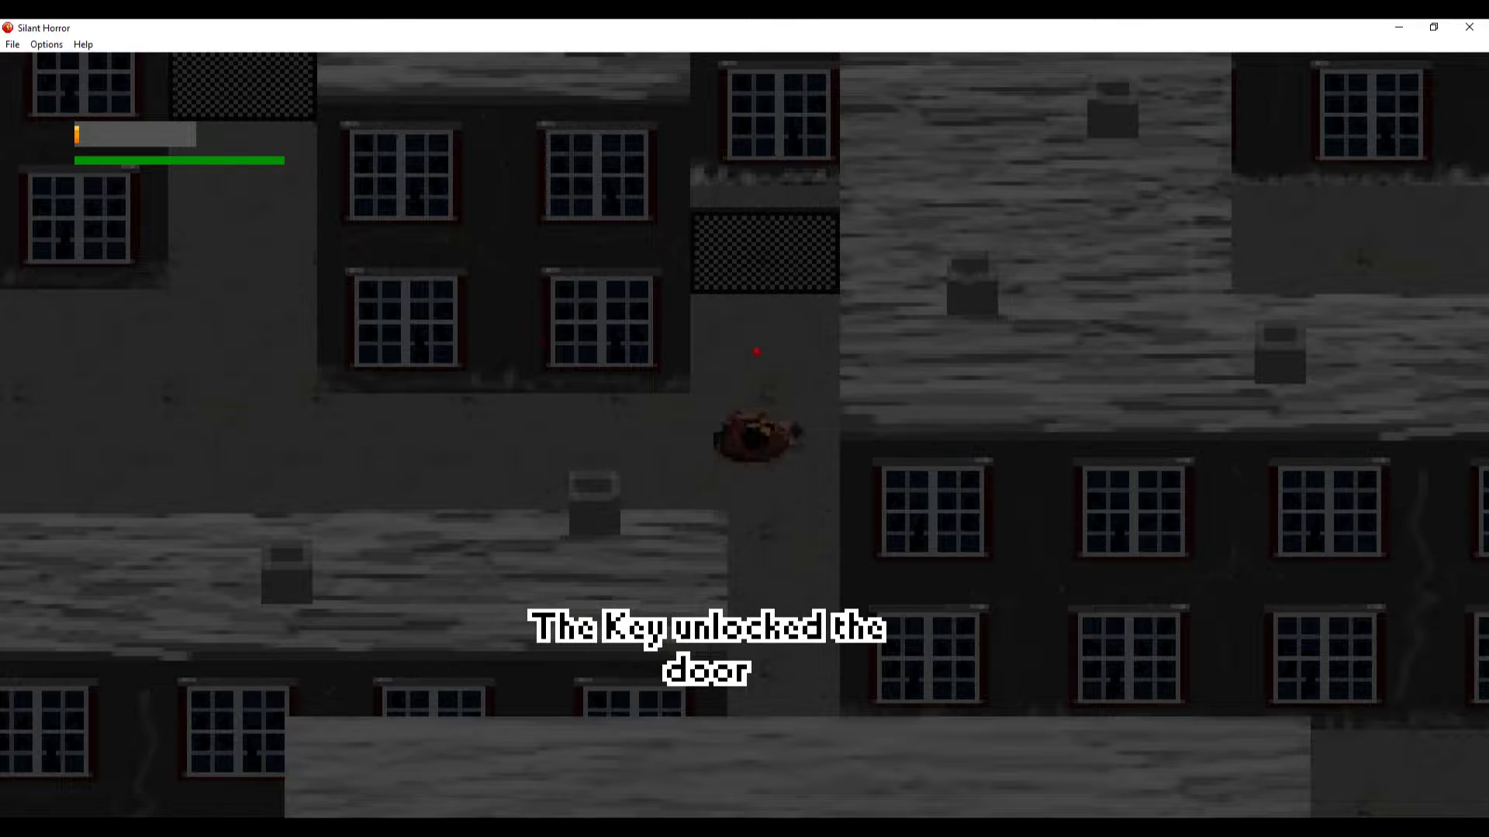
- Take the character west from the manhole through the alley and run down the passage between the snowy roofs
{"action": "key", "text": "a"}
{"action": "key", "text": "a"}
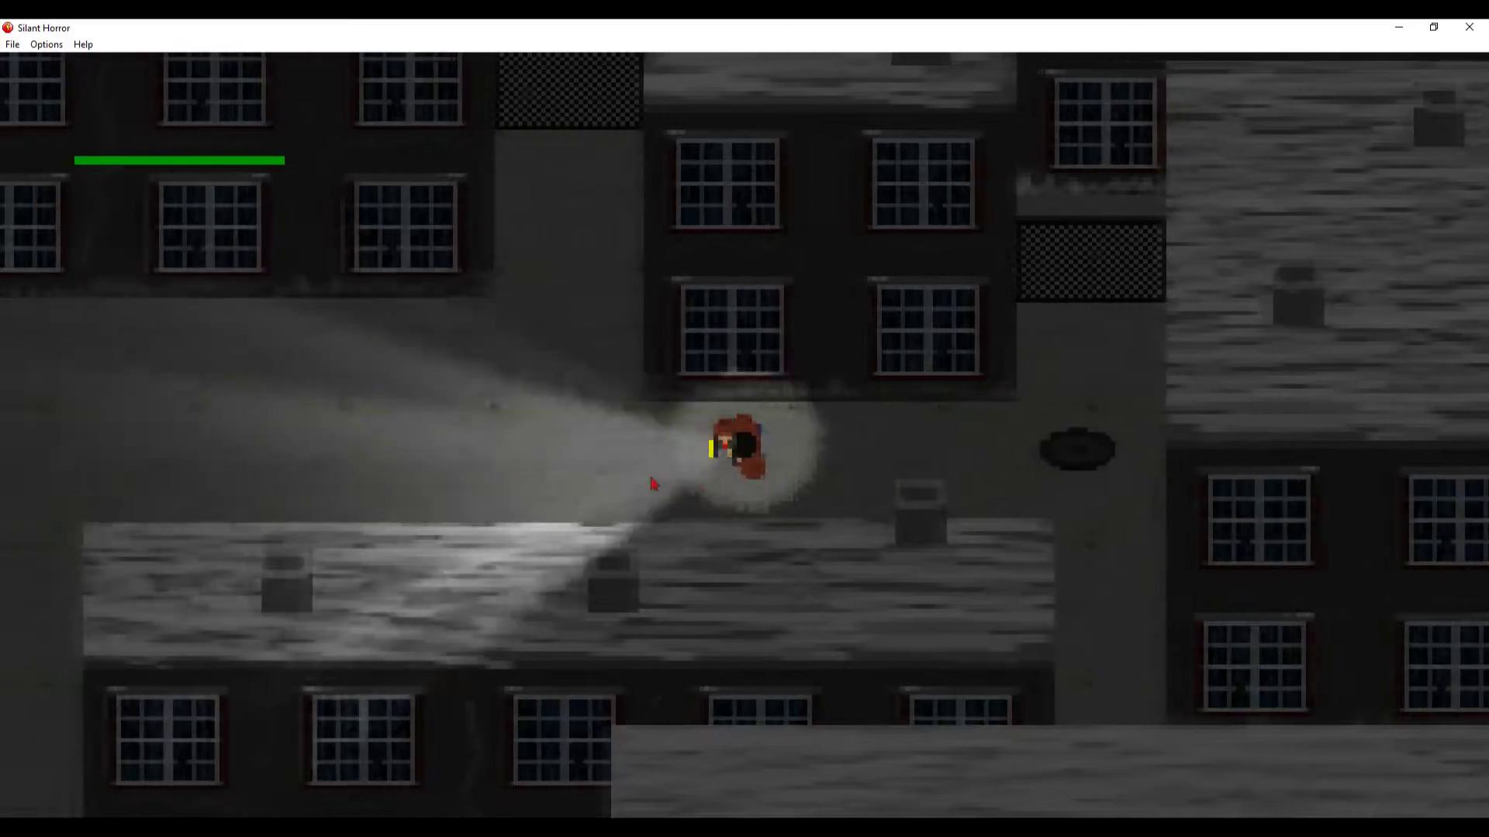
{"action": "key", "text": "shift+a"}
{"action": "key", "text": "shift+s"}
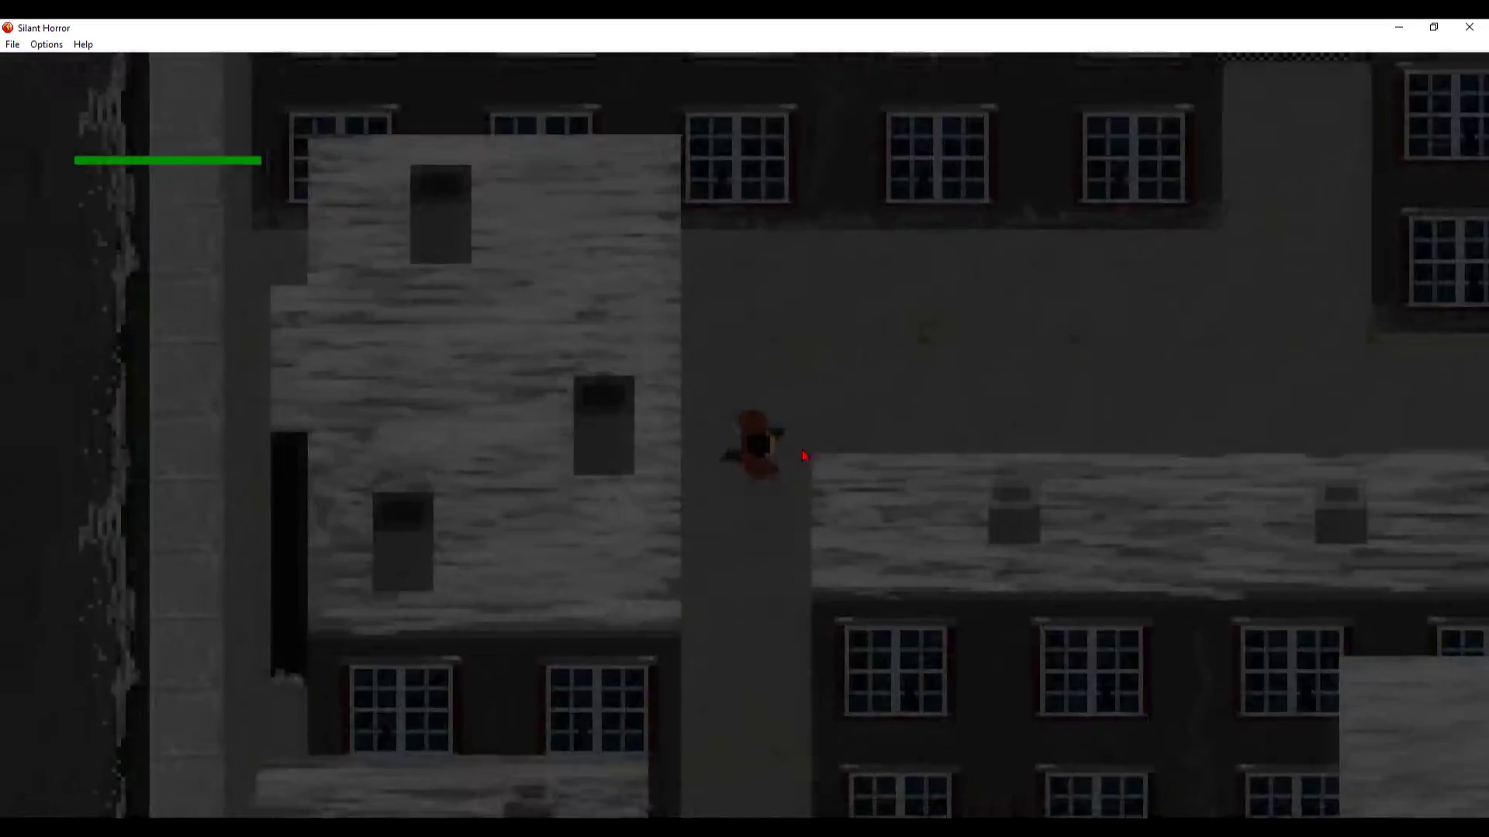
{"action": "key", "text": "d"}
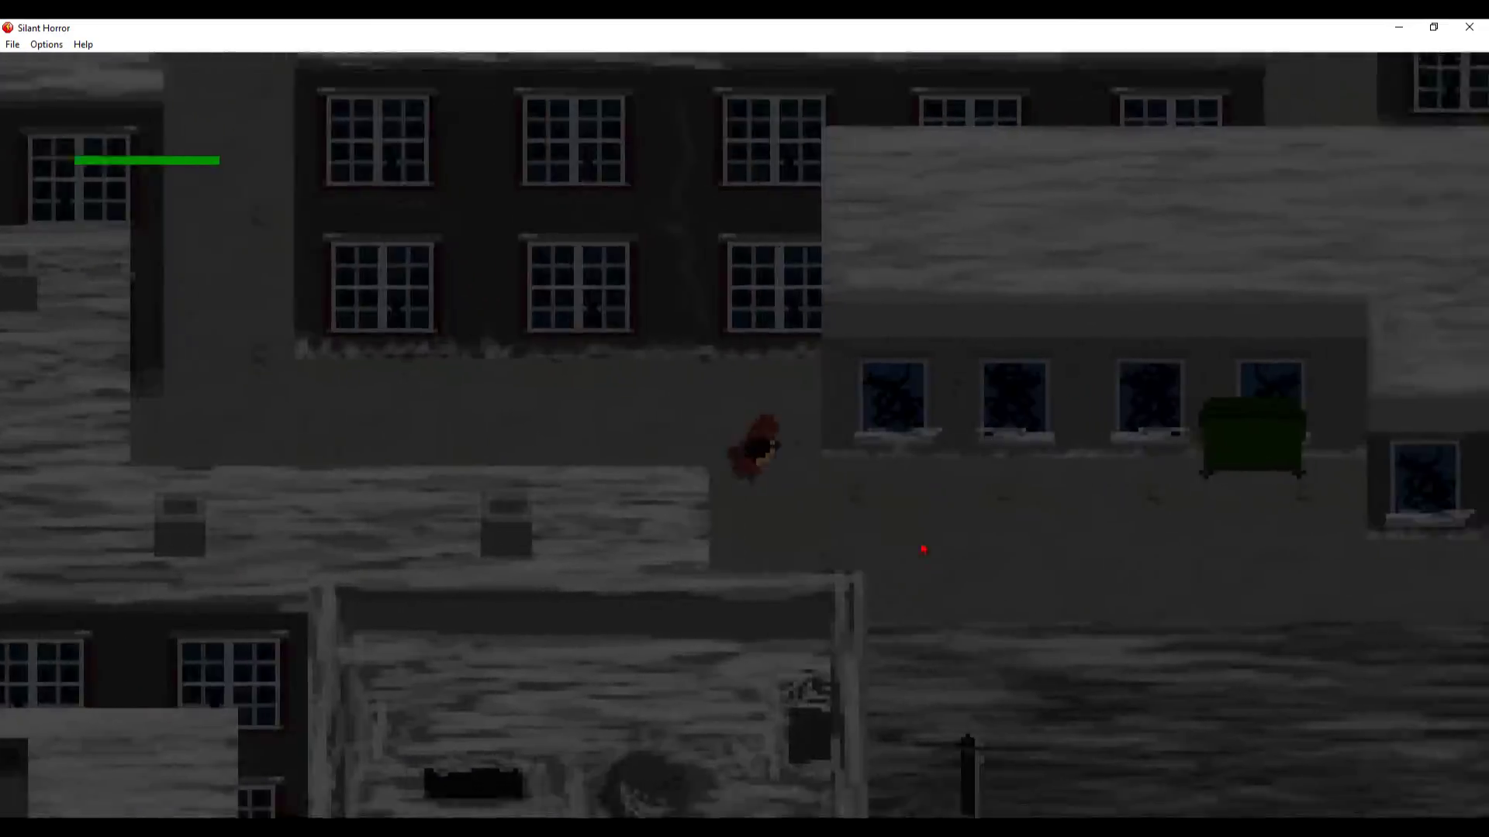
- Run the character past the green dumpster area, onto the main road and across to its far curb
{"action": "key", "text": "s"}
{"action": "key", "text": "d"}
{"action": "key", "text": "s"}
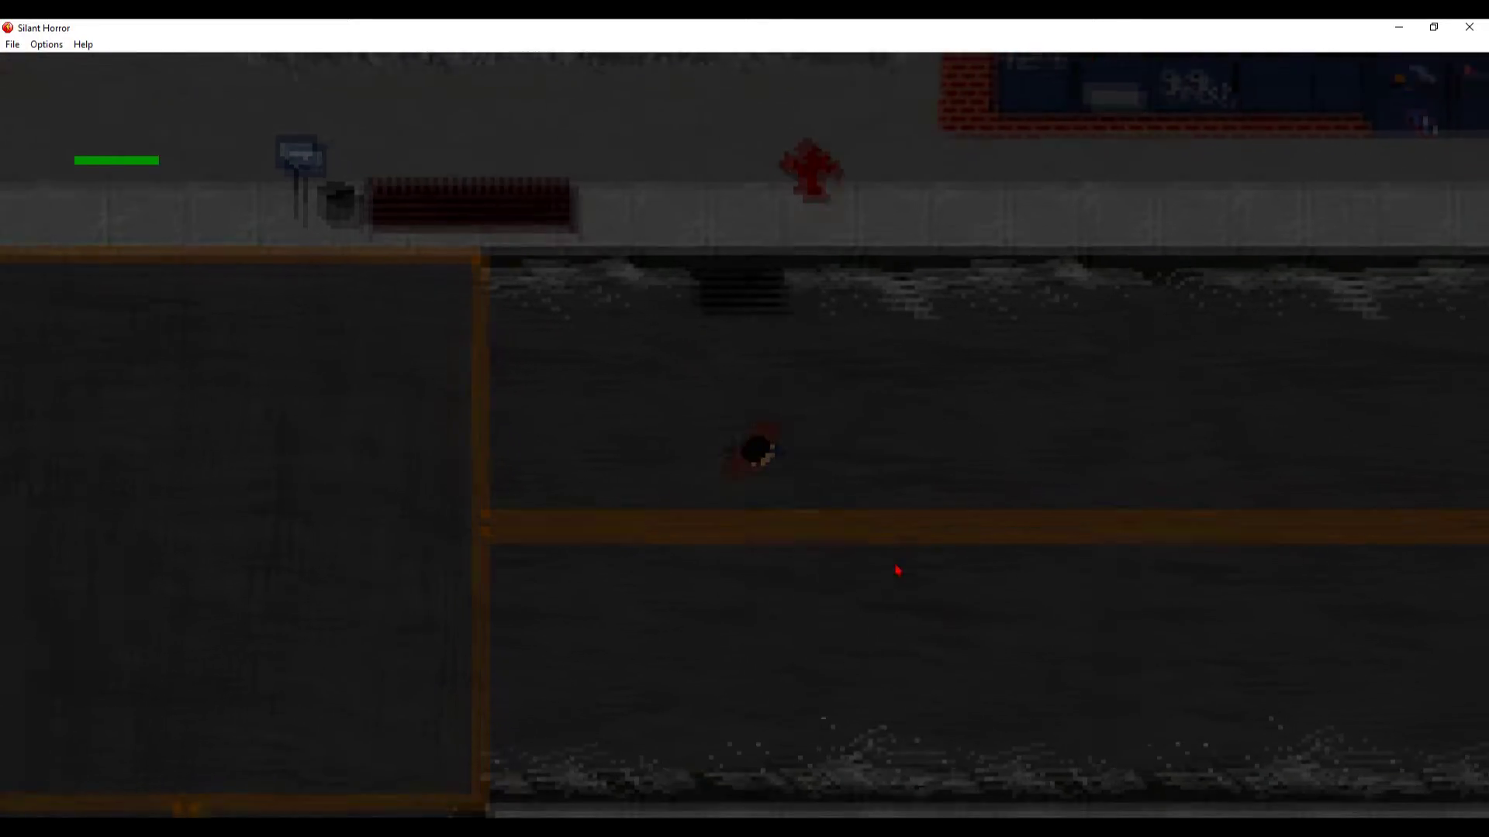
{"action": "key", "text": "d"}
{"action": "key", "text": "s"}
{"action": "key", "text": "w"}
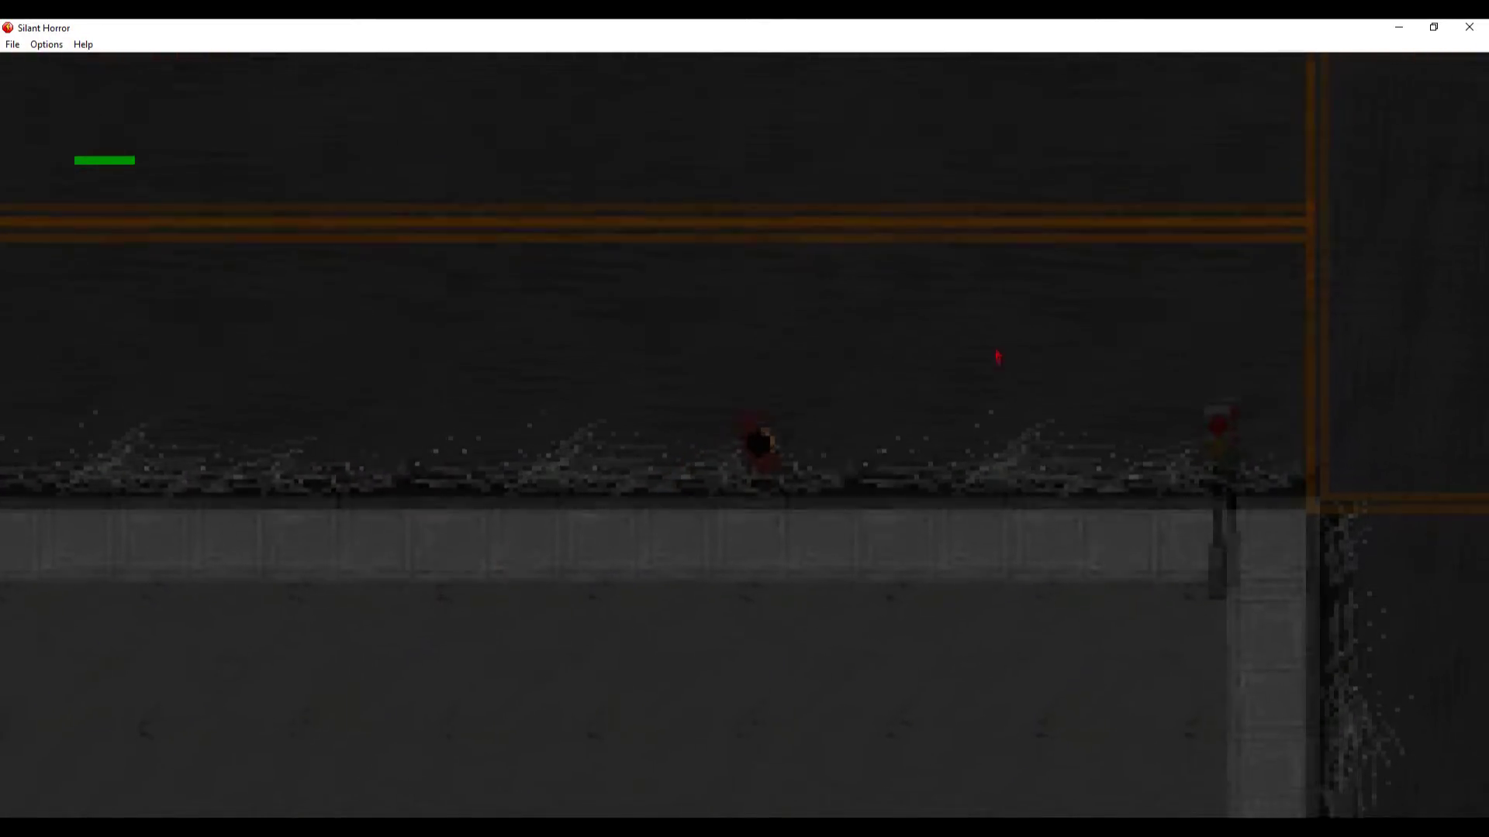
- Bring the character to the sidewalk beside the chain-link fence and check the inventory
{"action": "key", "text": "a"}
{"action": "key", "text": "w"}
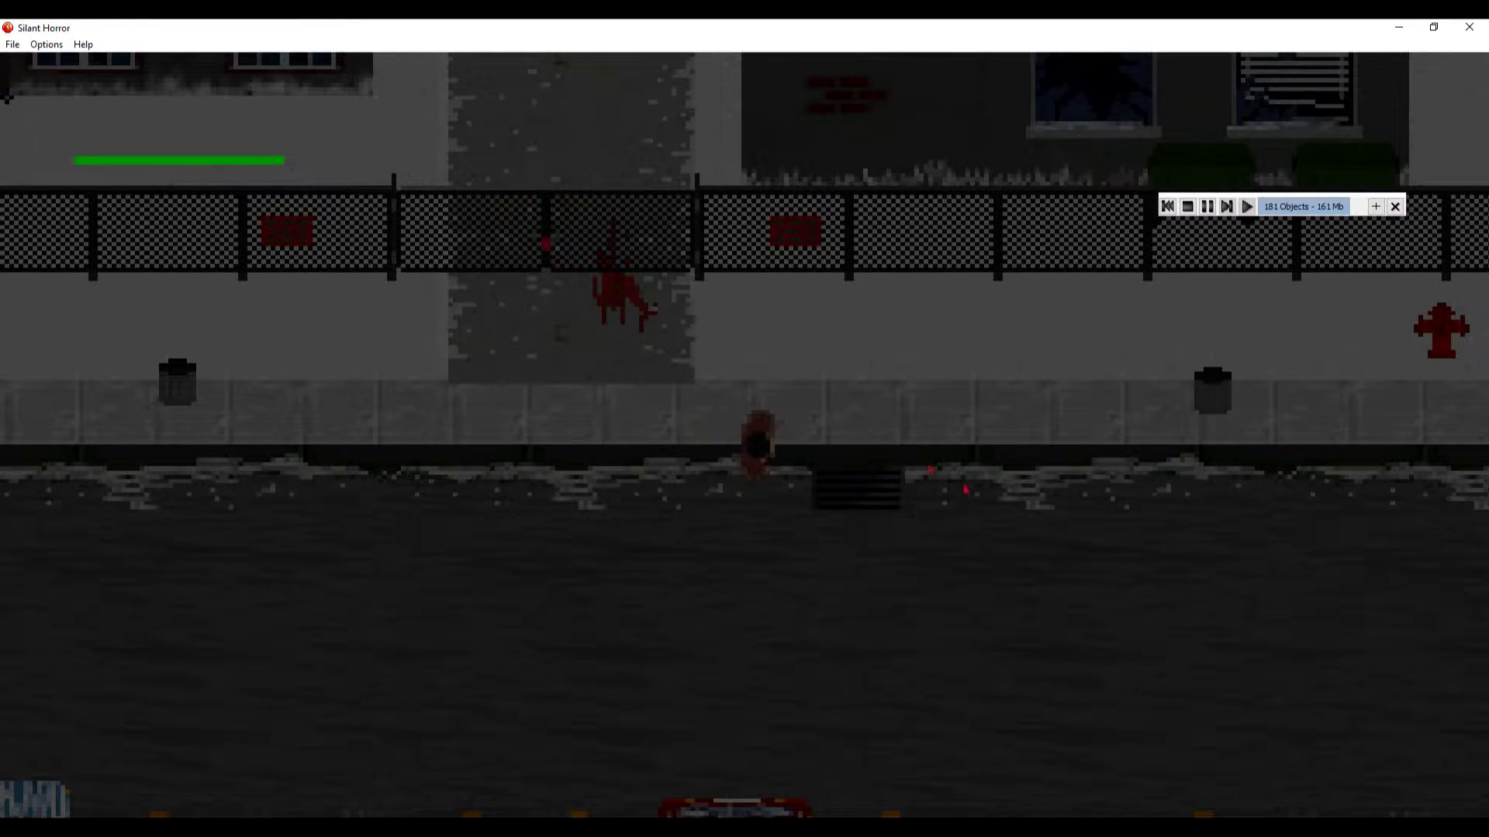
{"action": "key", "text": "i"}
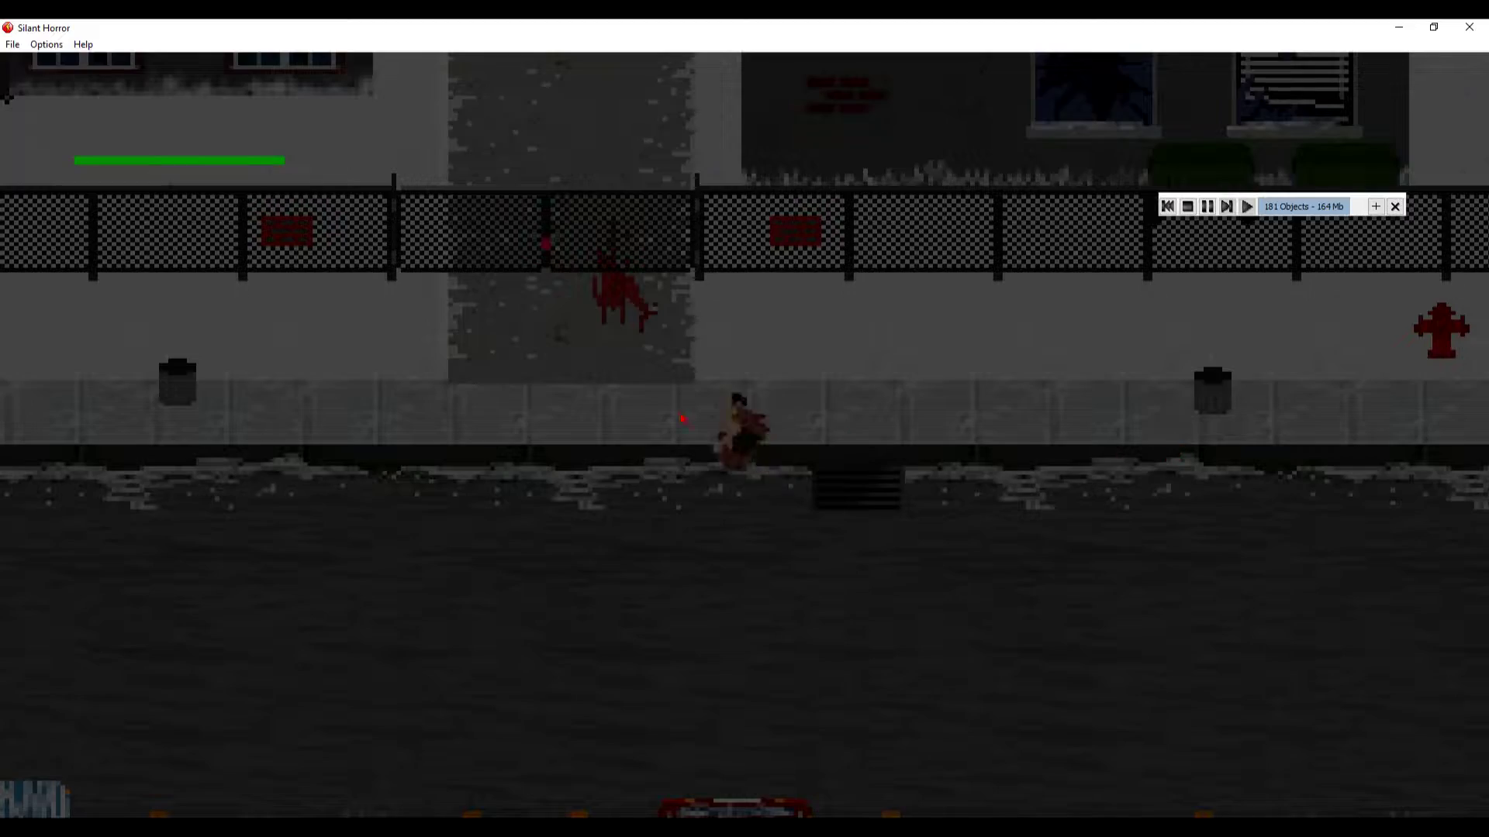
- Take the character through the fence opening and pick up the flashlight lying between the buildings beside the path
{"action": "key", "text": "a"}
{"action": "key", "text": "w"}
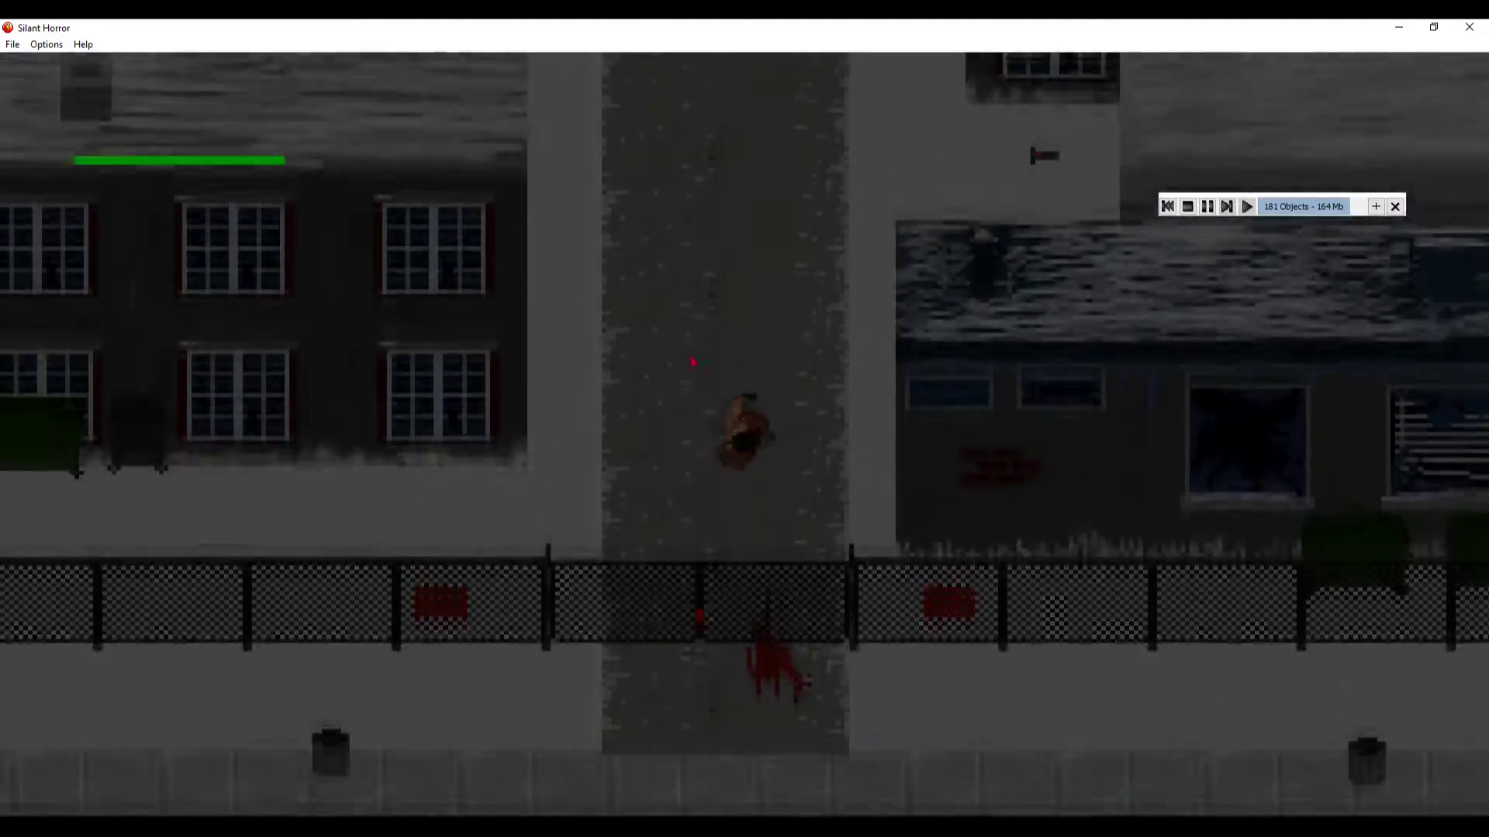
{"action": "key", "text": "w"}
{"action": "key", "text": "d"}
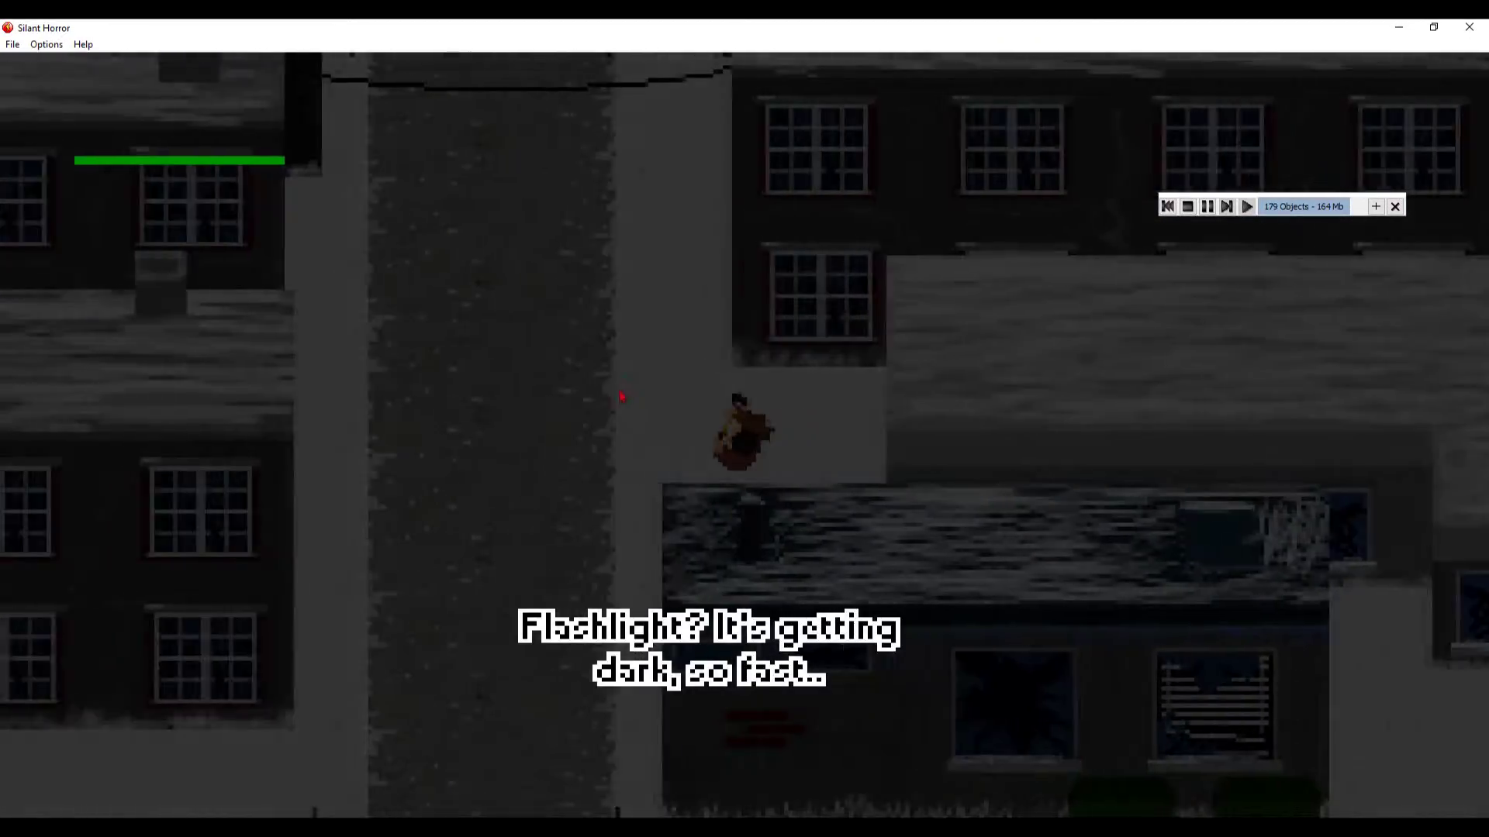
- Bring the character back to the path with the flashlight lit and walk north under the overhead wires
{"action": "key", "text": "a"}
{"action": "key", "text": "s"}
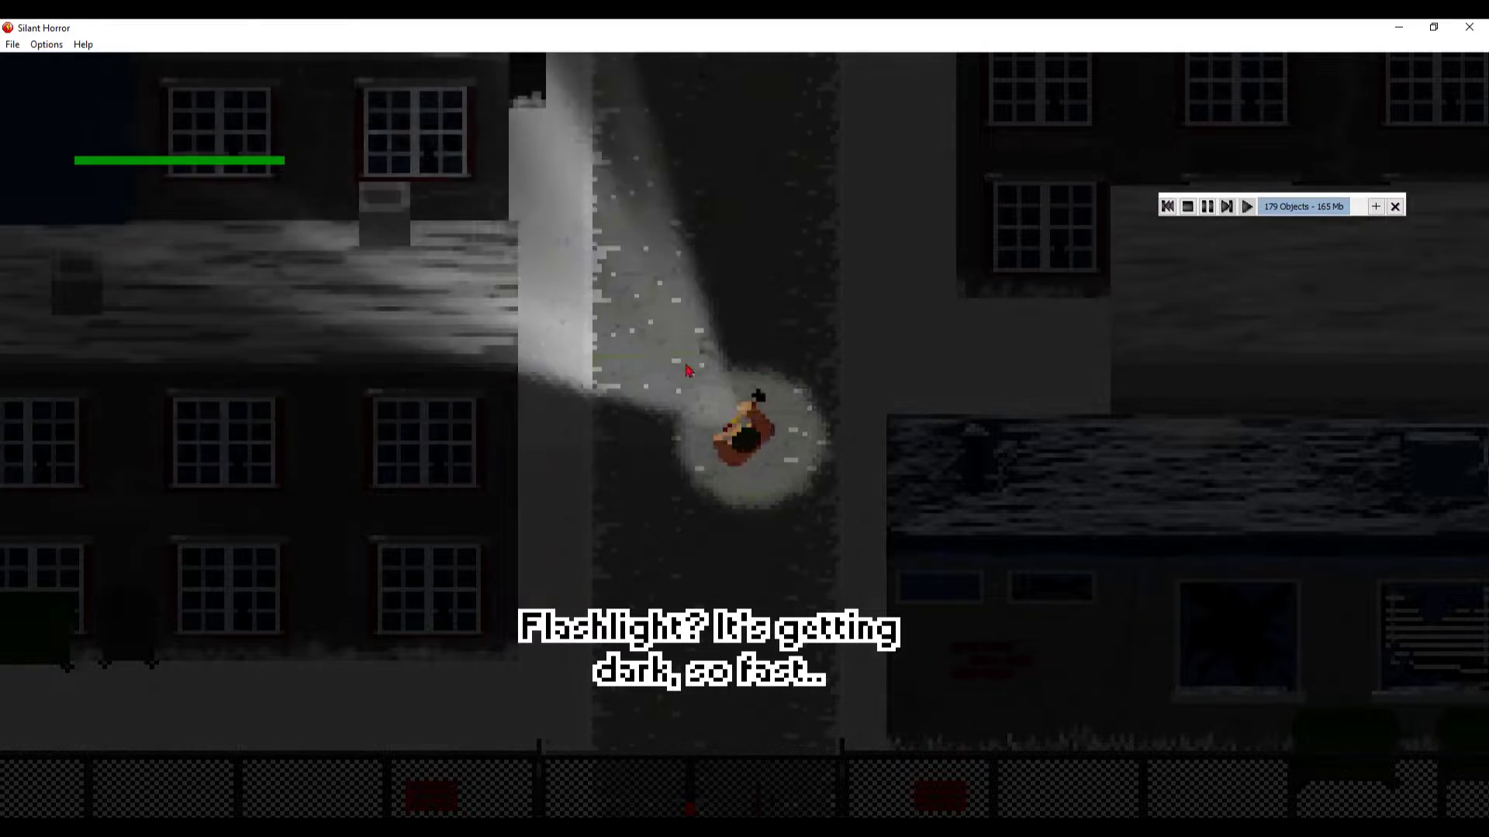
{"action": "key", "text": "a"}
{"action": "key", "text": "w"}
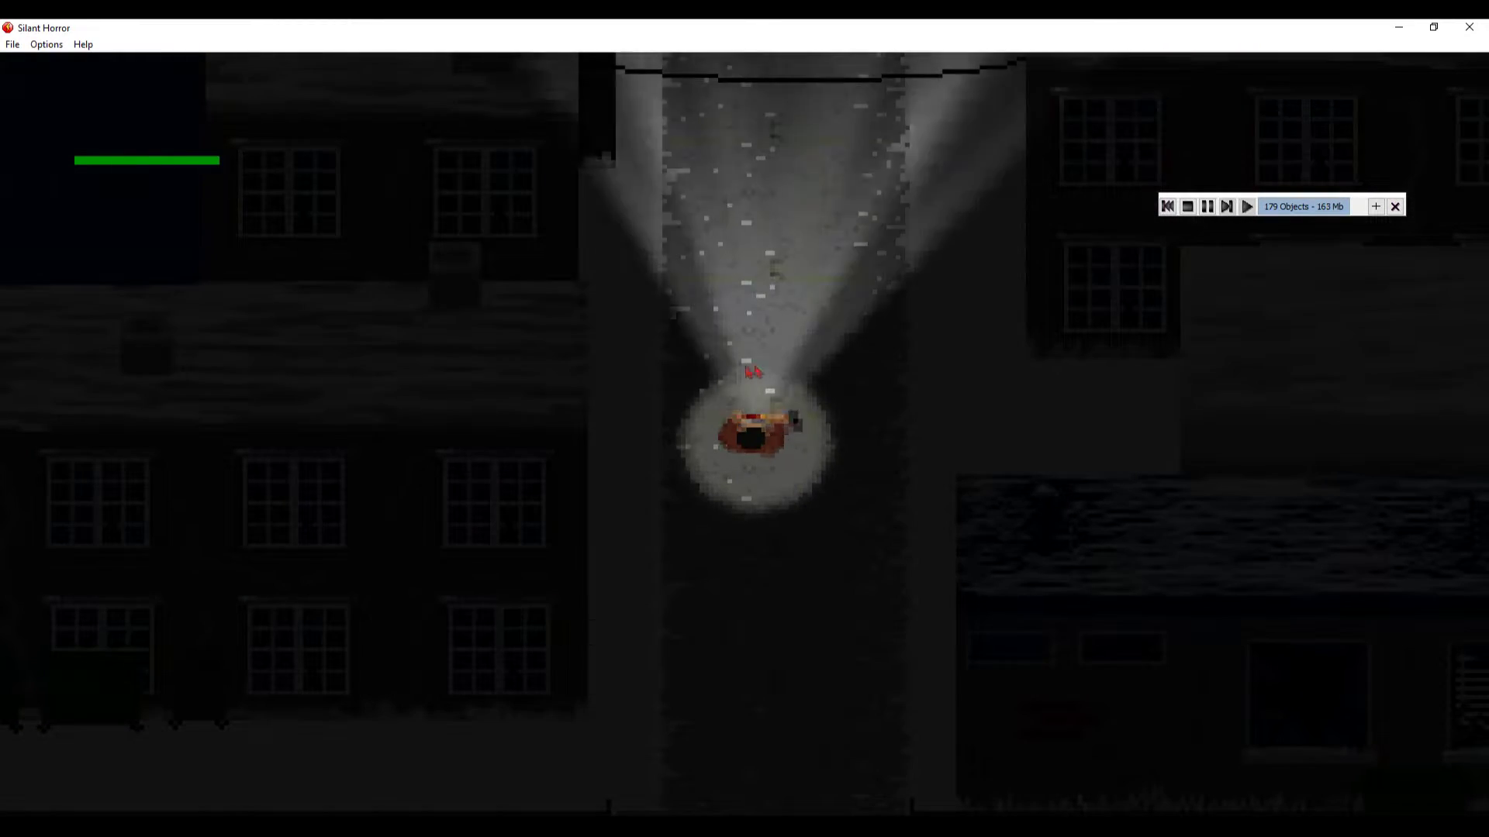
{"action": "key", "text": "w"}
{"action": "key", "text": "d"}
{"action": "key", "text": "w"}
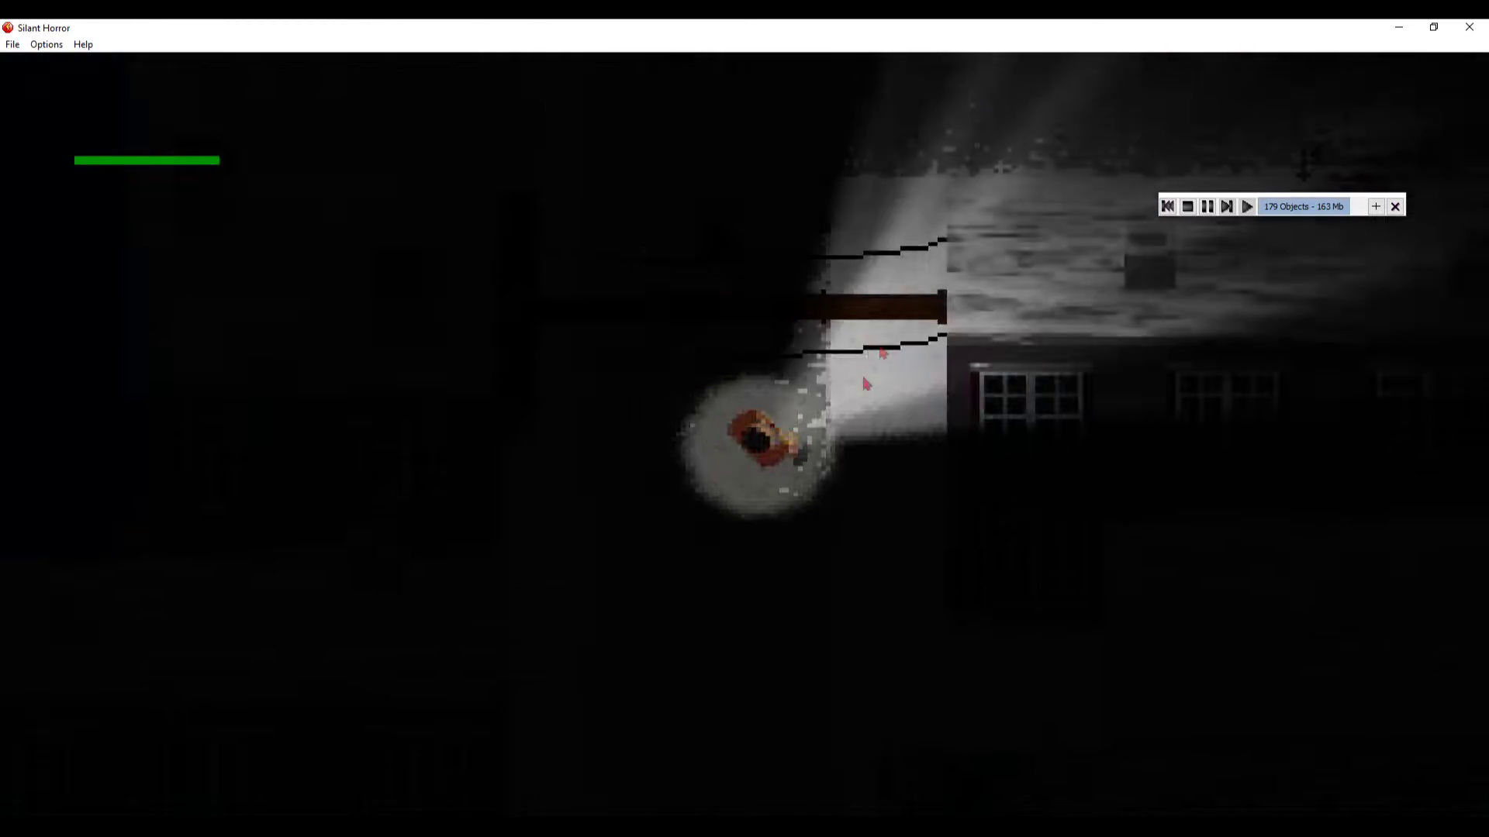
{"action": "key", "text": "w"}
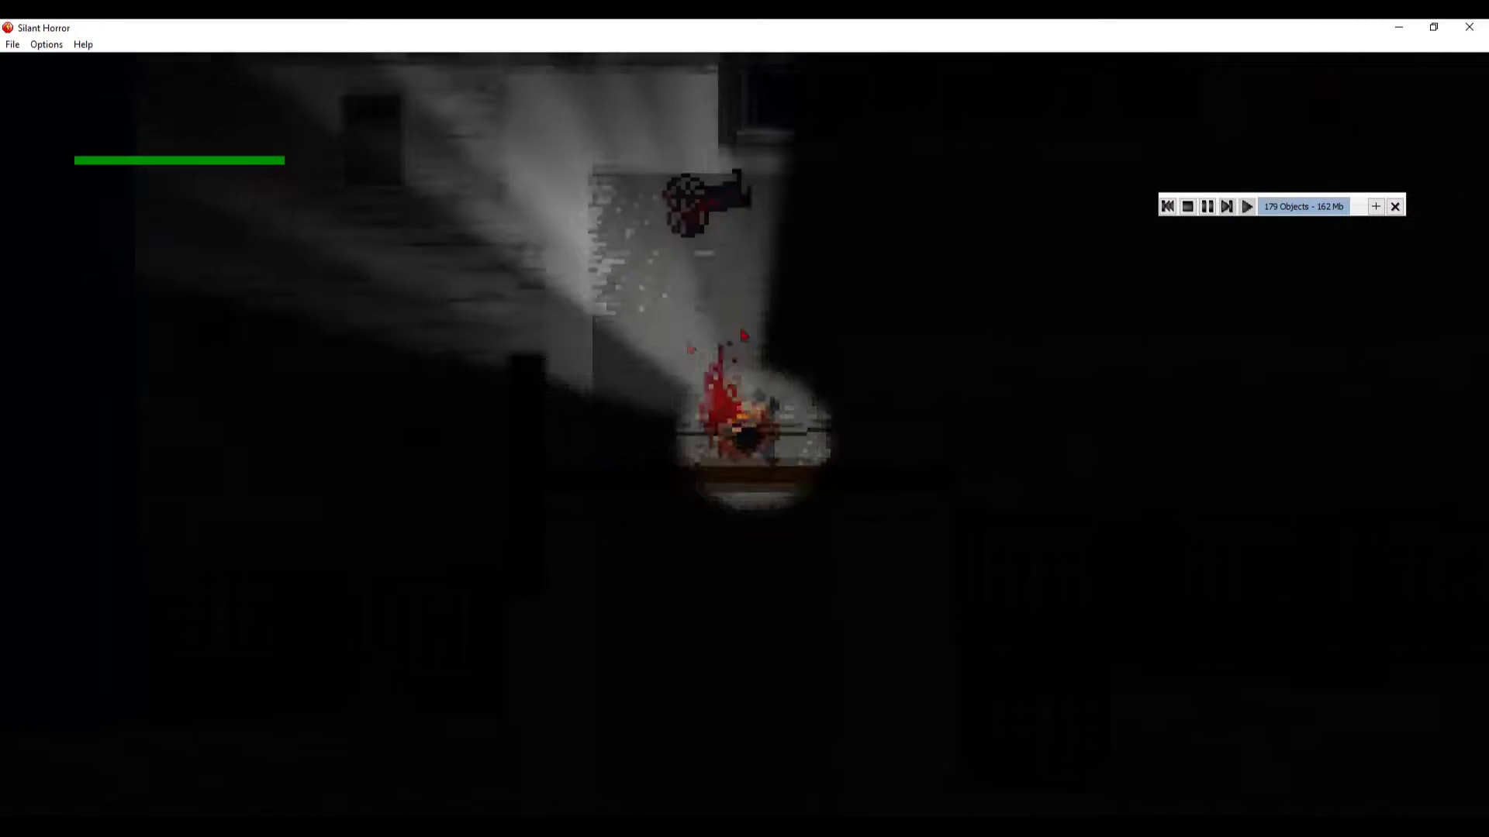
- Explore the dark yards past the broken-windowed building and wheelchair to the bloodstained gurney, lighting the way with the flashlight
{"action": "key", "text": "d"}
{"action": "key", "text": "w"}
{"action": "key", "text": "d"}
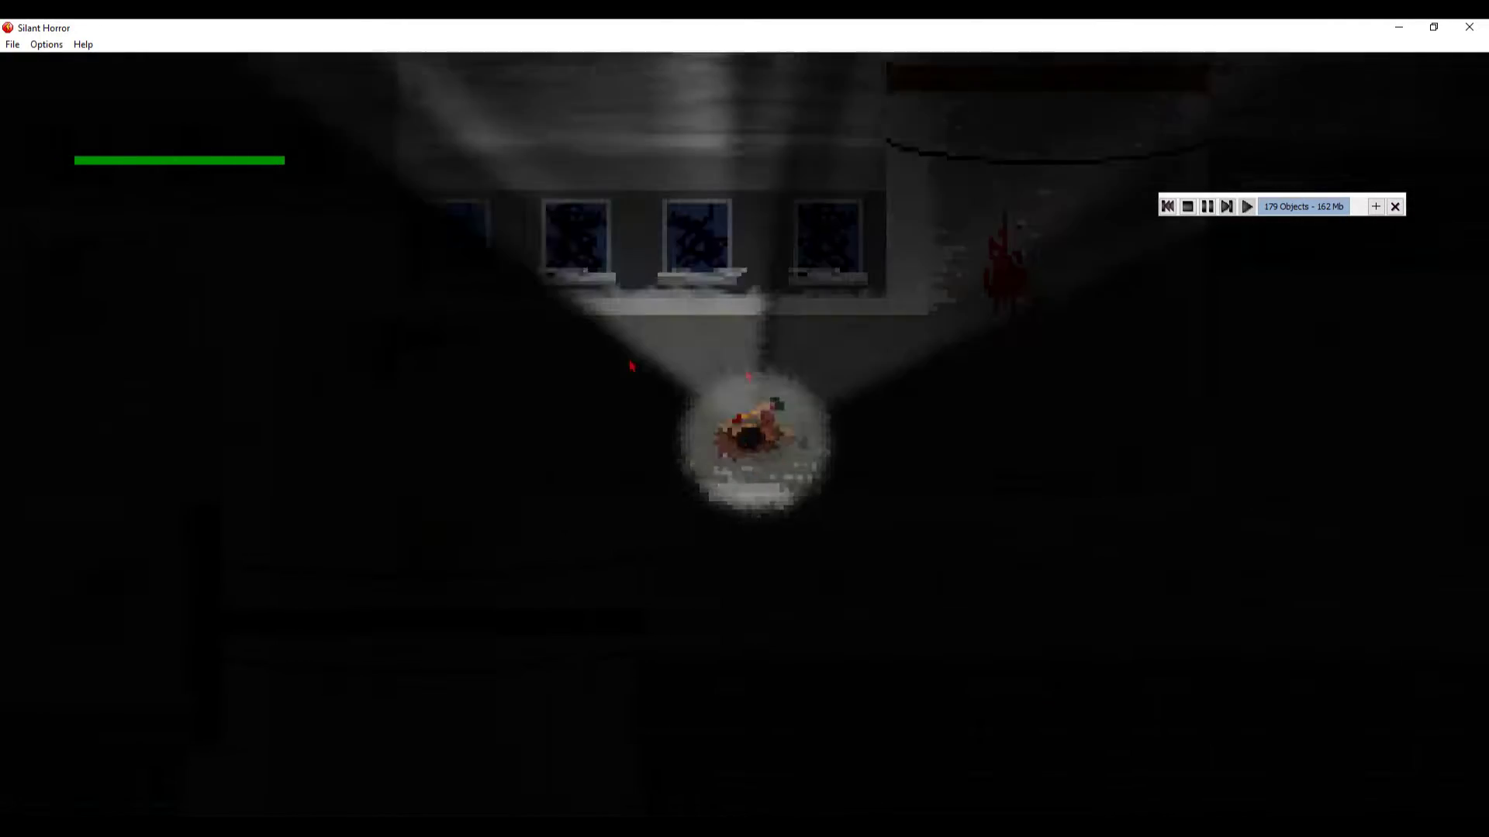
{"action": "key", "text": "w"}
{"action": "key", "text": "a"}
{"action": "key", "text": "w"}
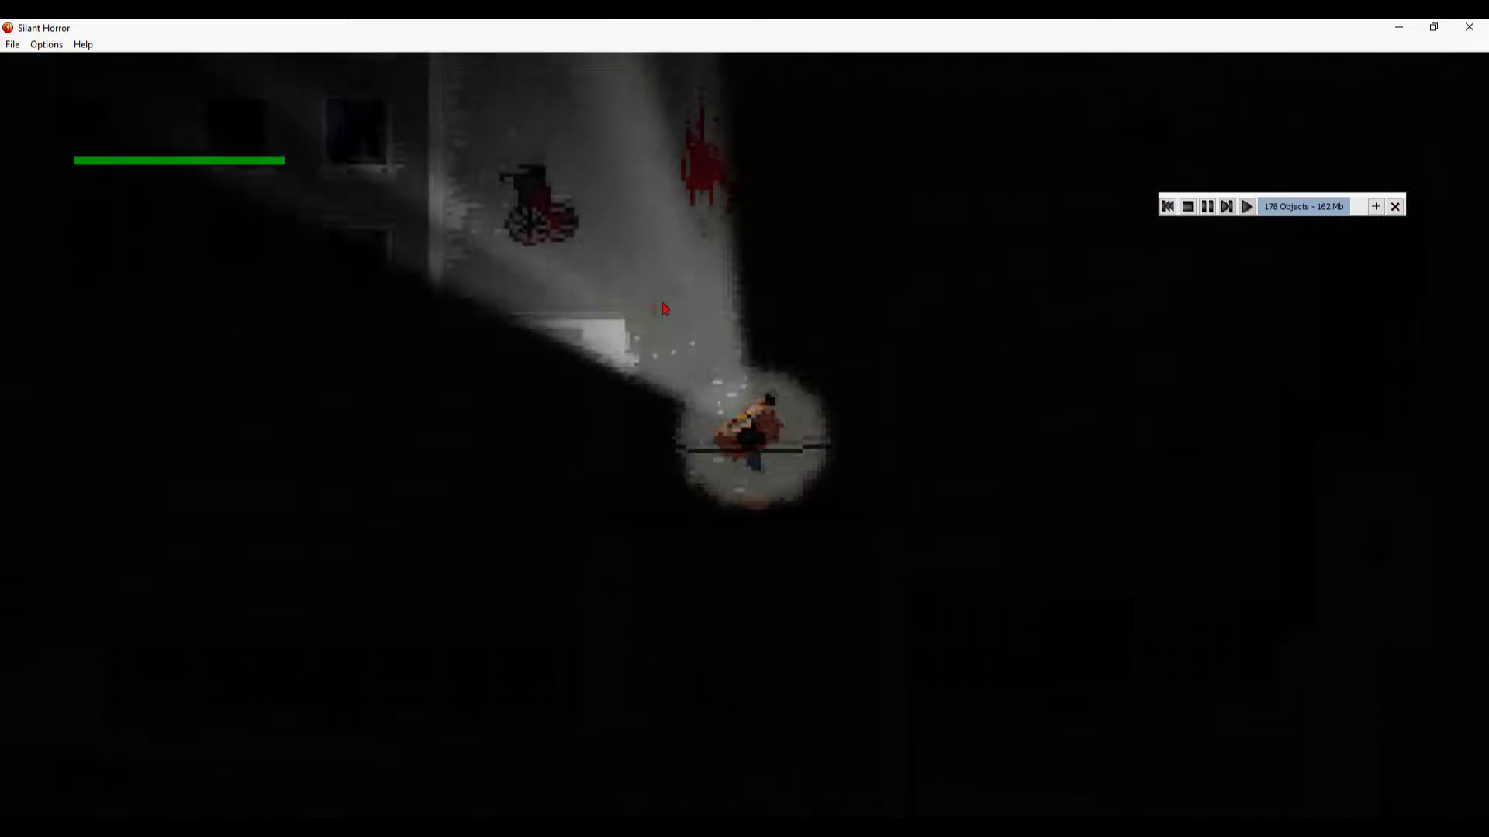
{"action": "key", "text": "w"}
{"action": "key", "text": "a"}
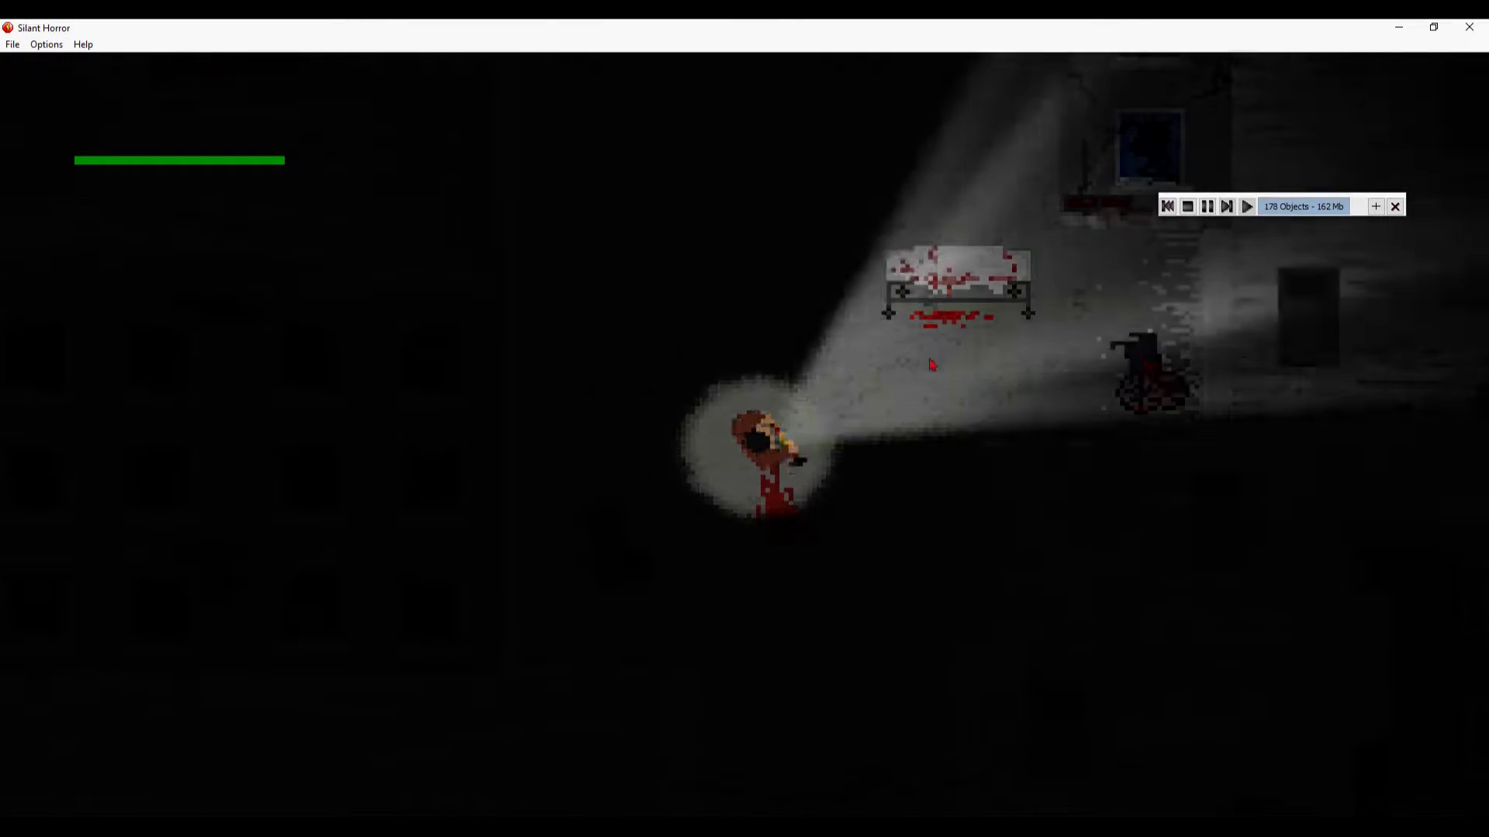
{"action": "left_click", "coordinate": [630, 253]}
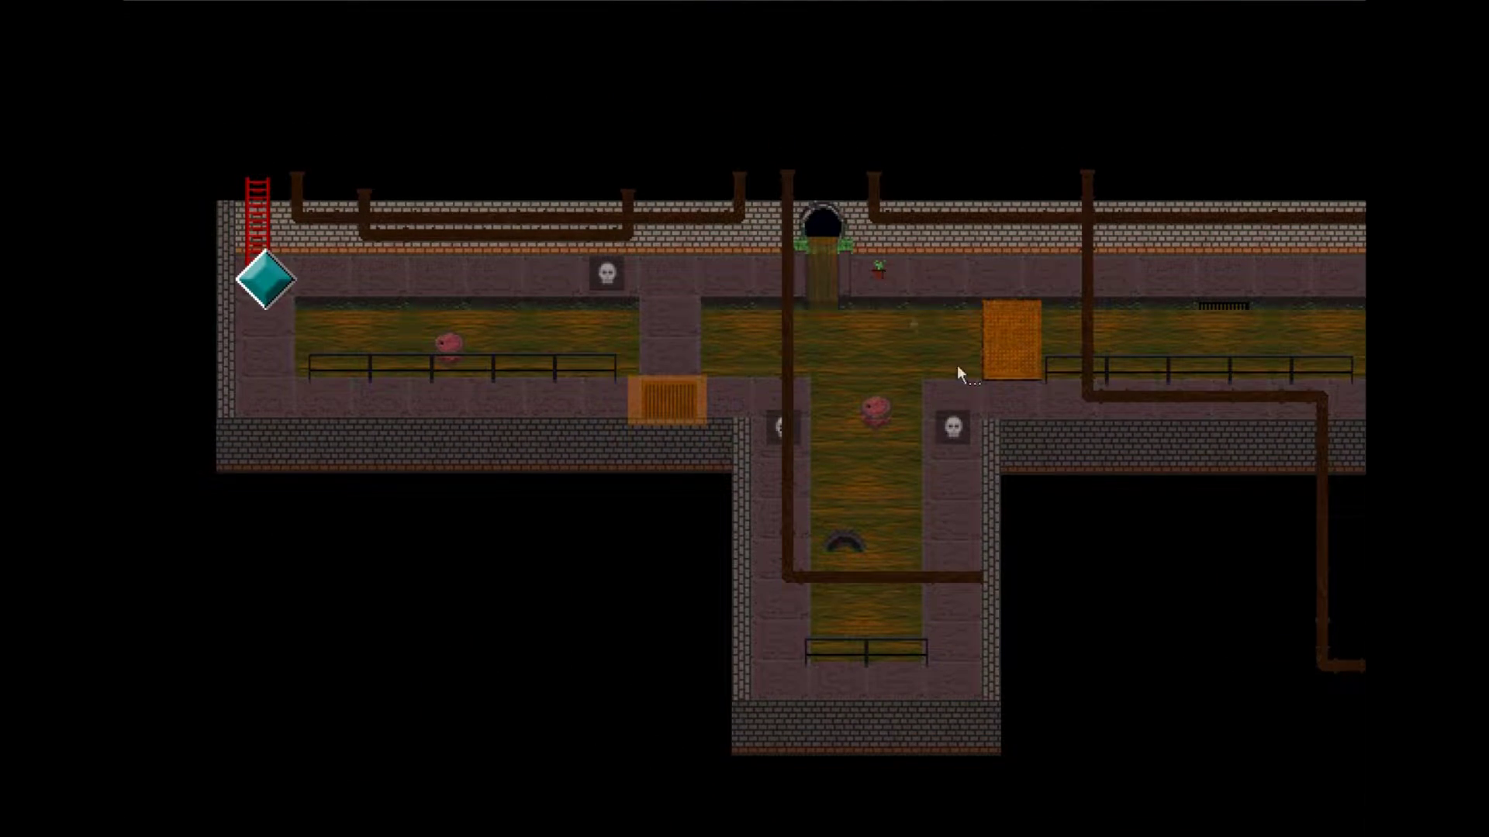
- Examine the sewer layout from the red ladder through the switch side rooms and the room with three tanks
{"action": "middle_click_drag", "start_coordinate": [1222, 538], "coordinate": [720, 475]}
{"action": "middle_click_drag", "start_coordinate": [960, 463], "coordinate": [424, 262]}
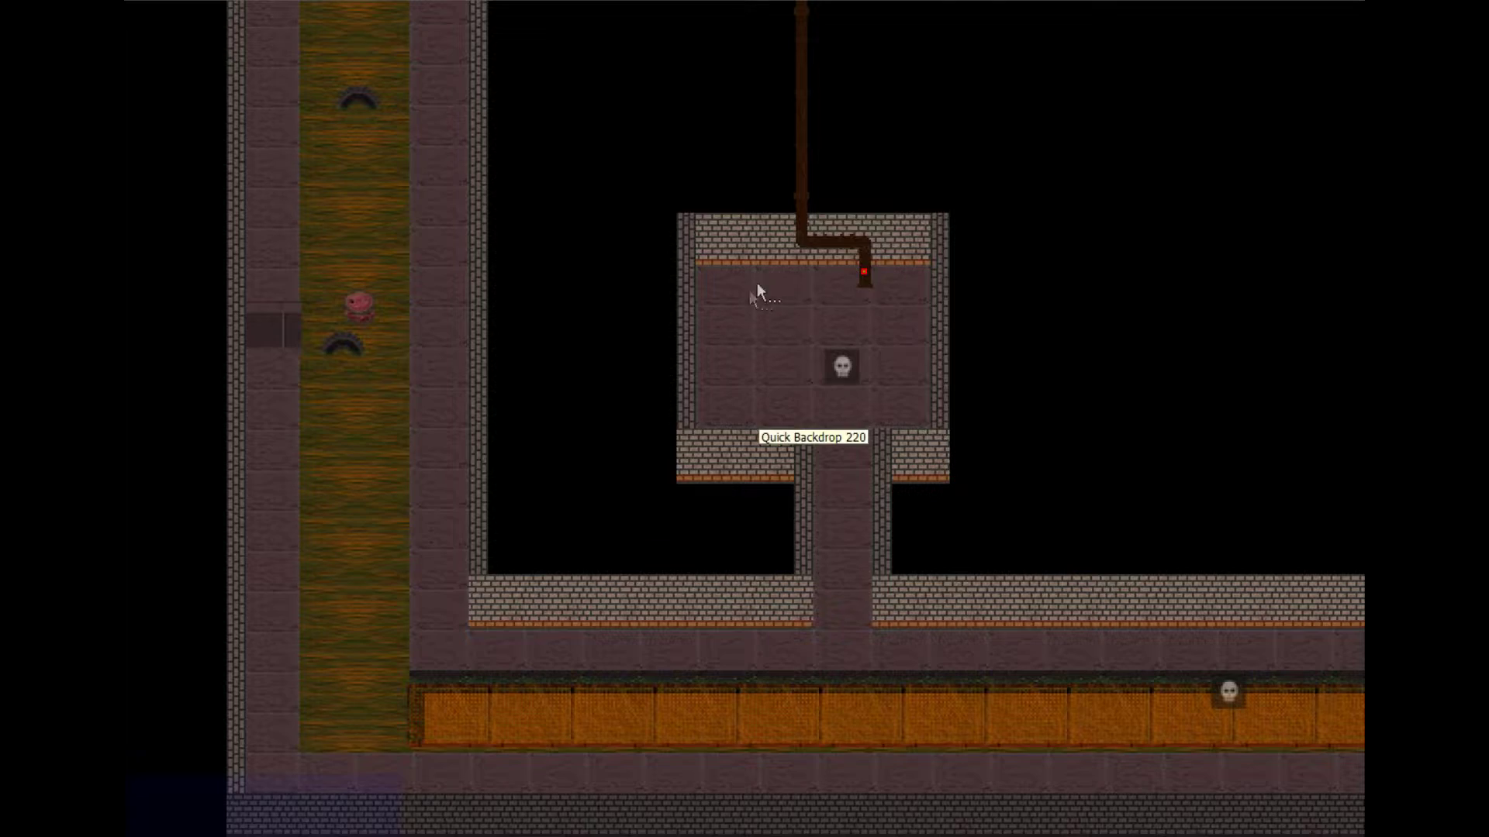
{"action": "middle_click_drag", "start_coordinate": [785, 272], "coordinate": [819, 420]}
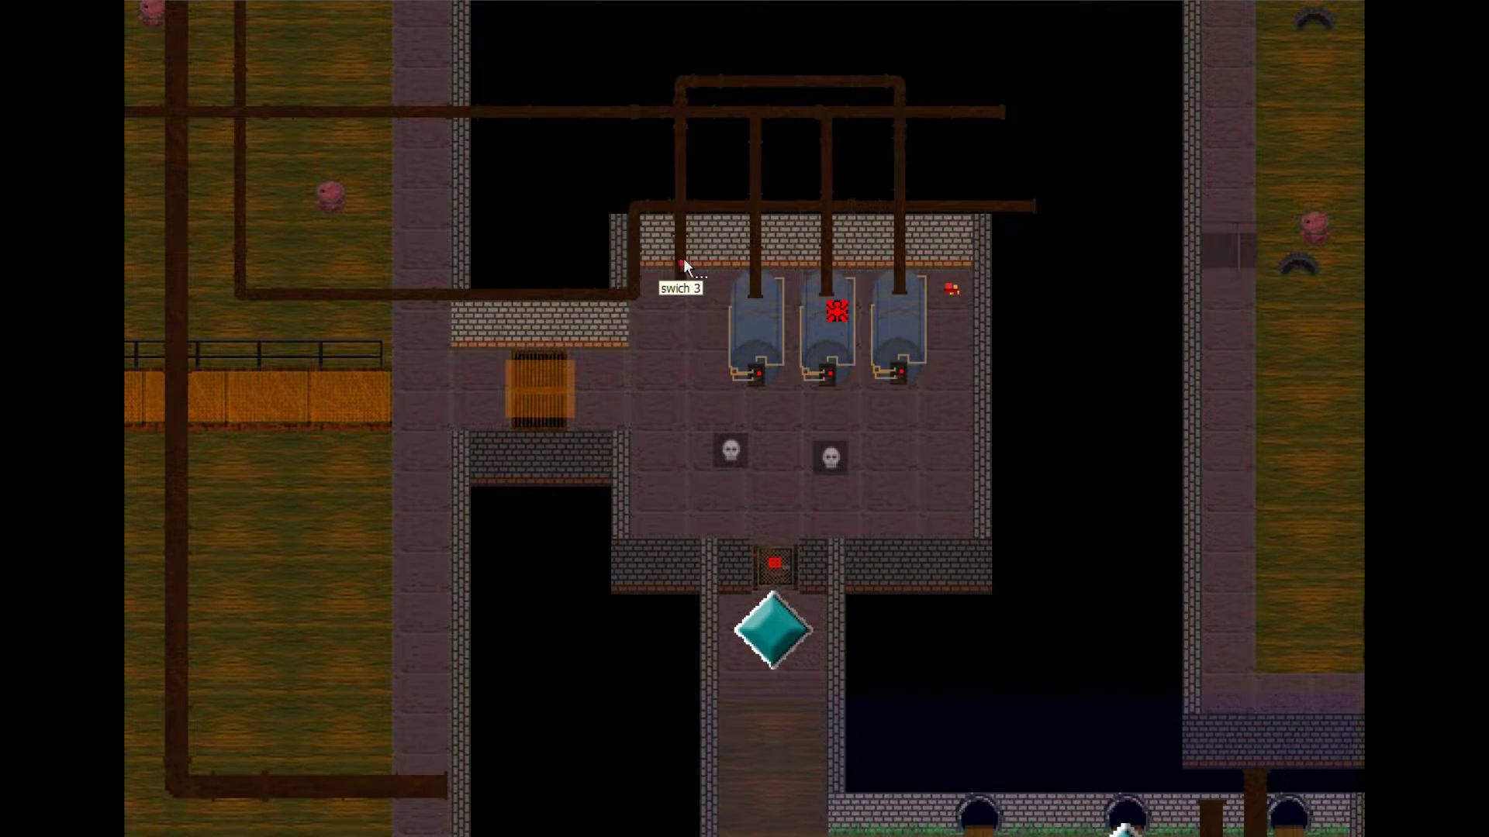
{"action": "middle_click_drag", "start_coordinate": [443, 370], "coordinate": [1126, 362]}
{"action": "middle_click_drag", "start_coordinate": [632, 328], "coordinate": [985, 159]}
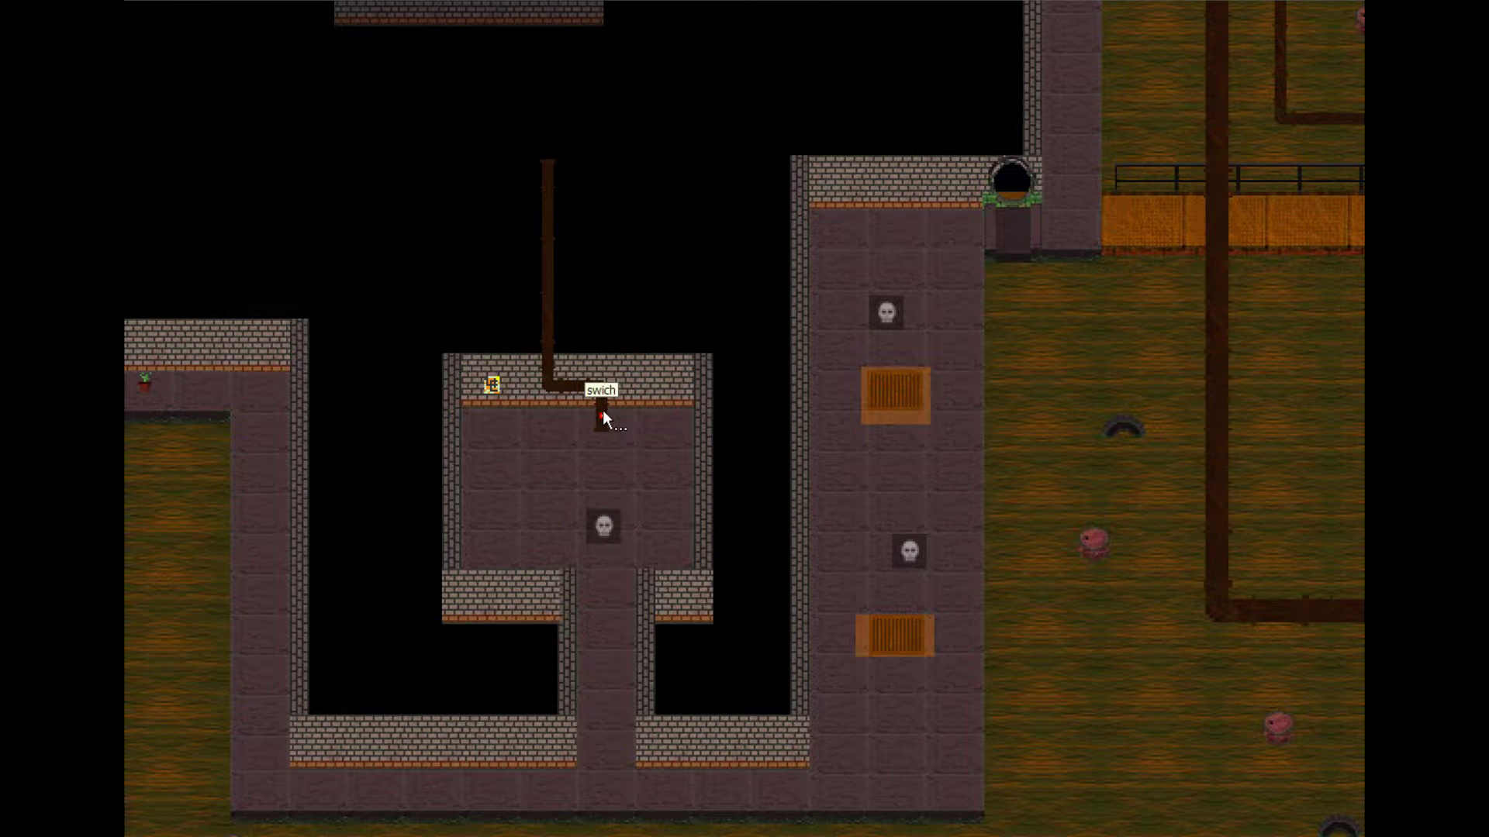
- Review the sewer's western channel, its spawners and the walkways around the large pool
{"action": "middle_click_drag", "start_coordinate": [640, 632], "coordinate": [649, 172]}
{"action": "middle_click_drag", "start_coordinate": [620, 378], "coordinate": [1156, 313]}
{"action": "middle_click_drag", "start_coordinate": [636, 227], "coordinate": [654, 579]}
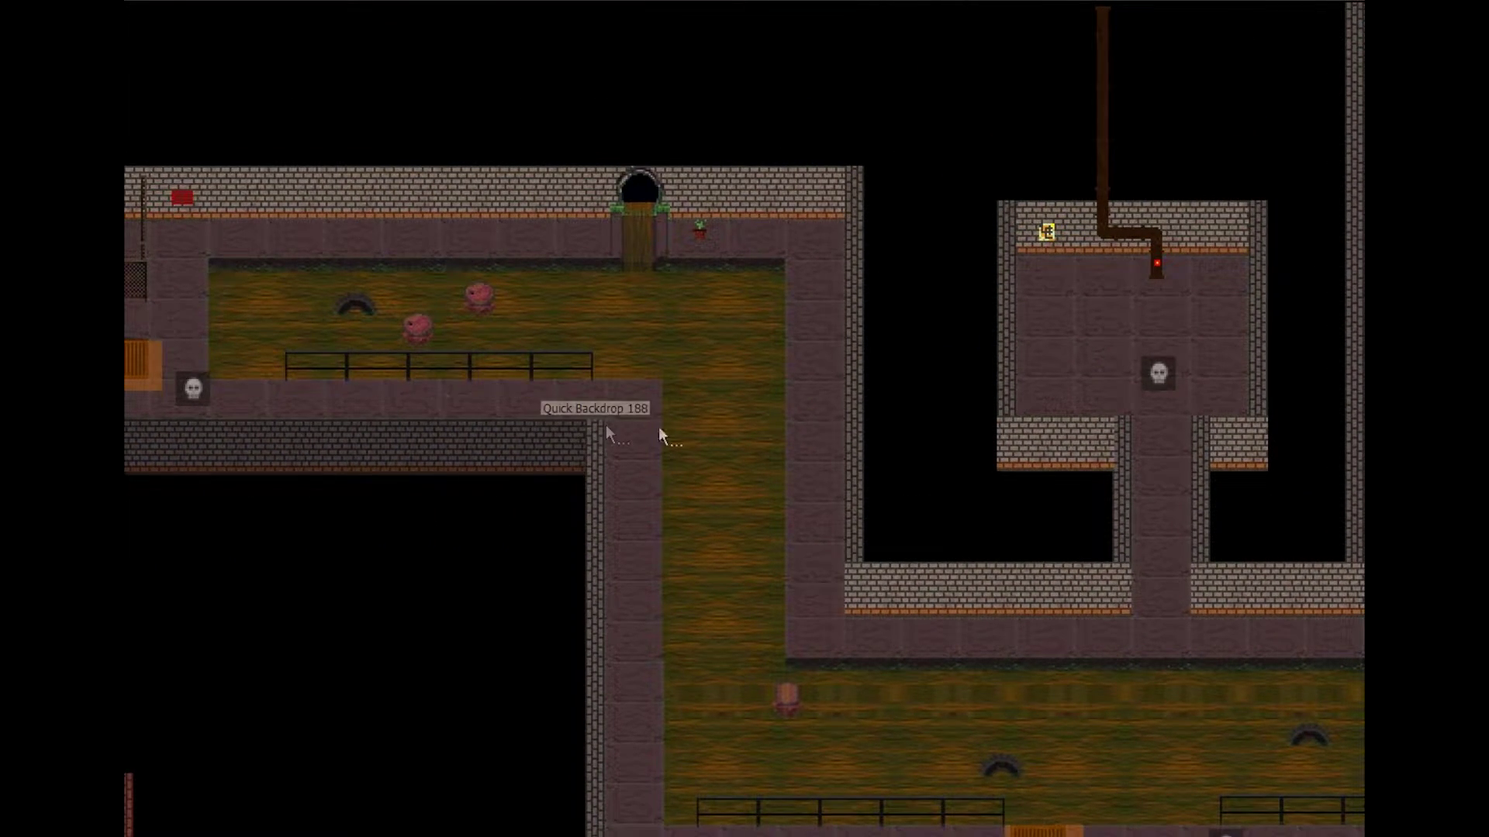
{"action": "middle_click_drag", "start_coordinate": [890, 435], "coordinate": [508, 231]}
{"action": "middle_click_drag", "start_coordinate": [1153, 228], "coordinate": [421, 344]}
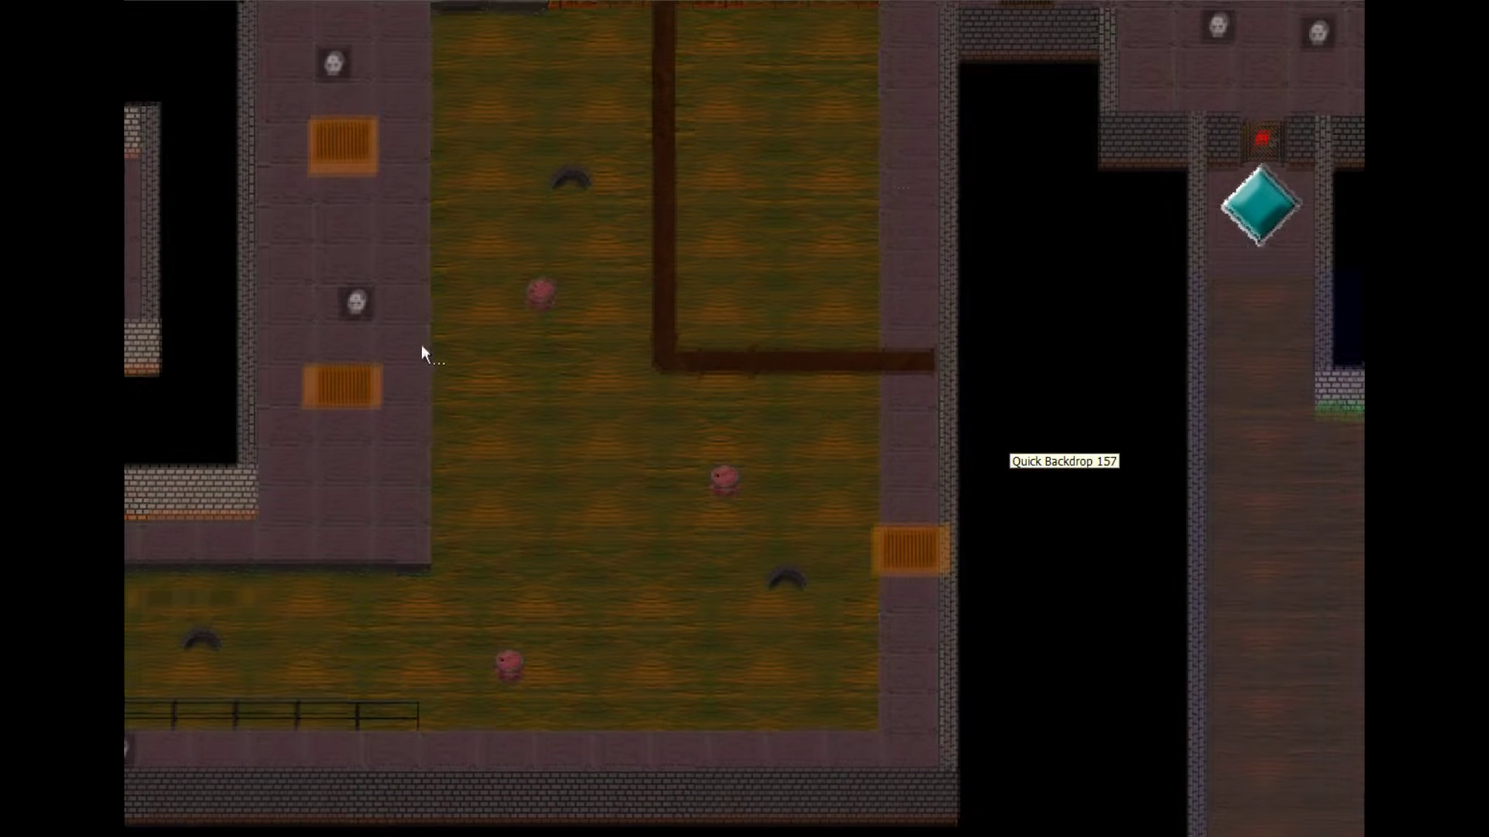
- Examine the three-tank room, its door and the adjoining passage to the large chamber
{"action": "middle_click_drag", "start_coordinate": [1106, 74], "coordinate": [756, 346]}
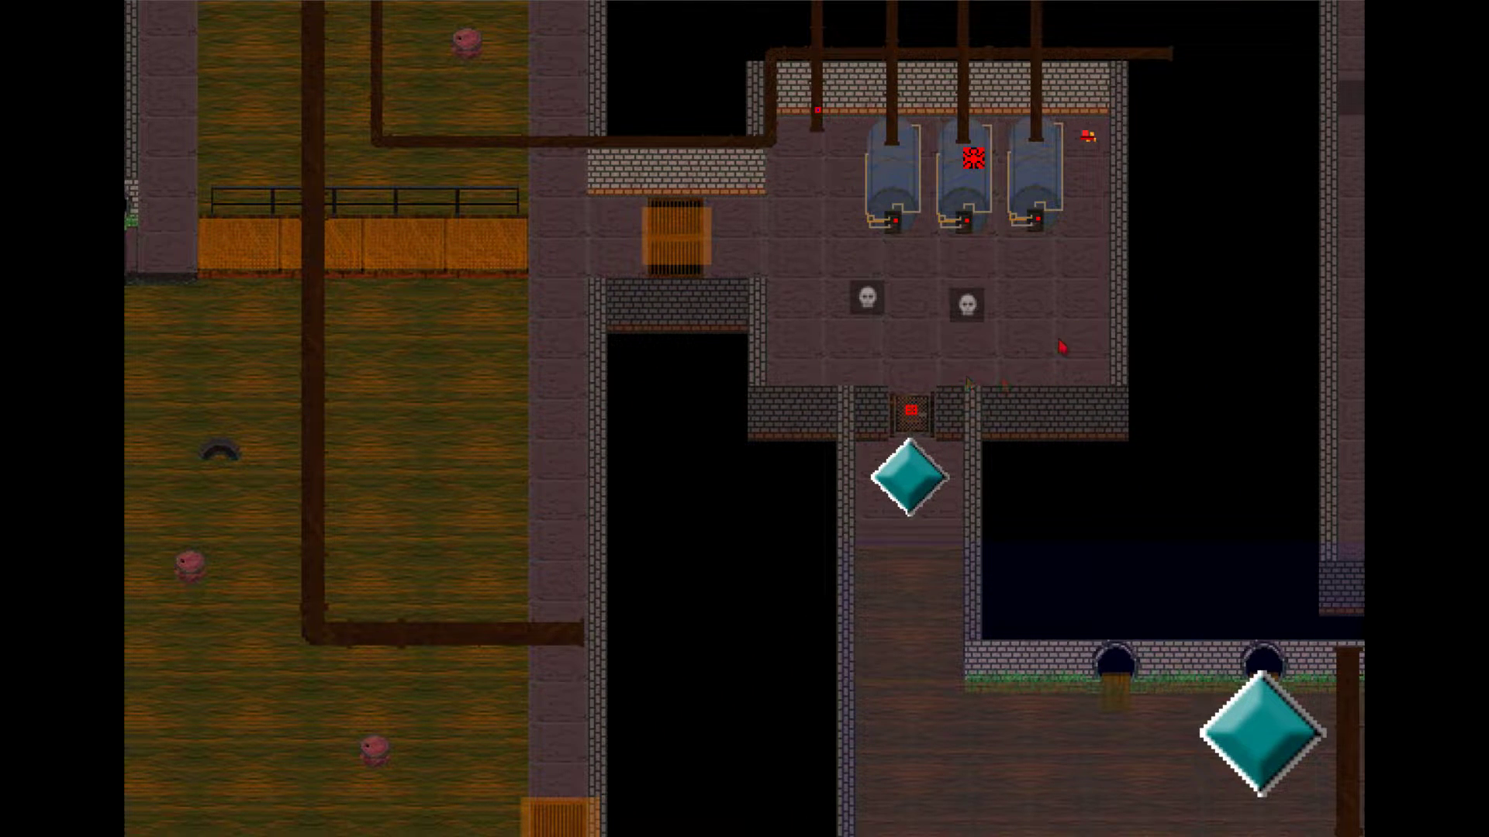
{"action": "middle_click_drag", "start_coordinate": [964, 418], "coordinate": [489, 7]}
{"action": "middle_click_drag", "start_coordinate": [646, 75], "coordinate": [891, 502]}
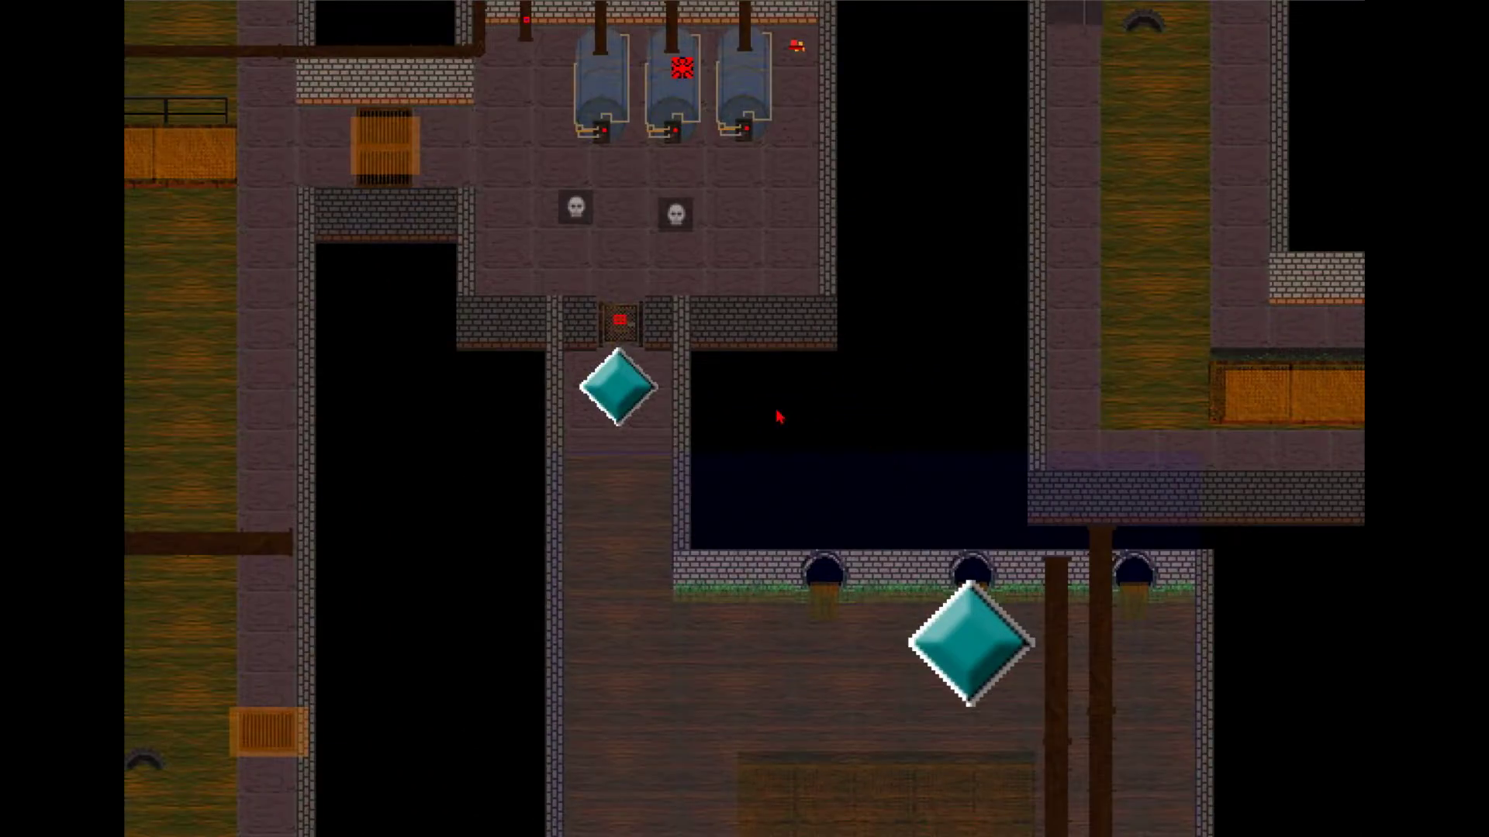
{"action": "middle_click_drag", "start_coordinate": [779, 417], "coordinate": [862, 551]}
{"action": "middle_click_drag", "start_coordinate": [682, 325], "coordinate": [859, 481]}
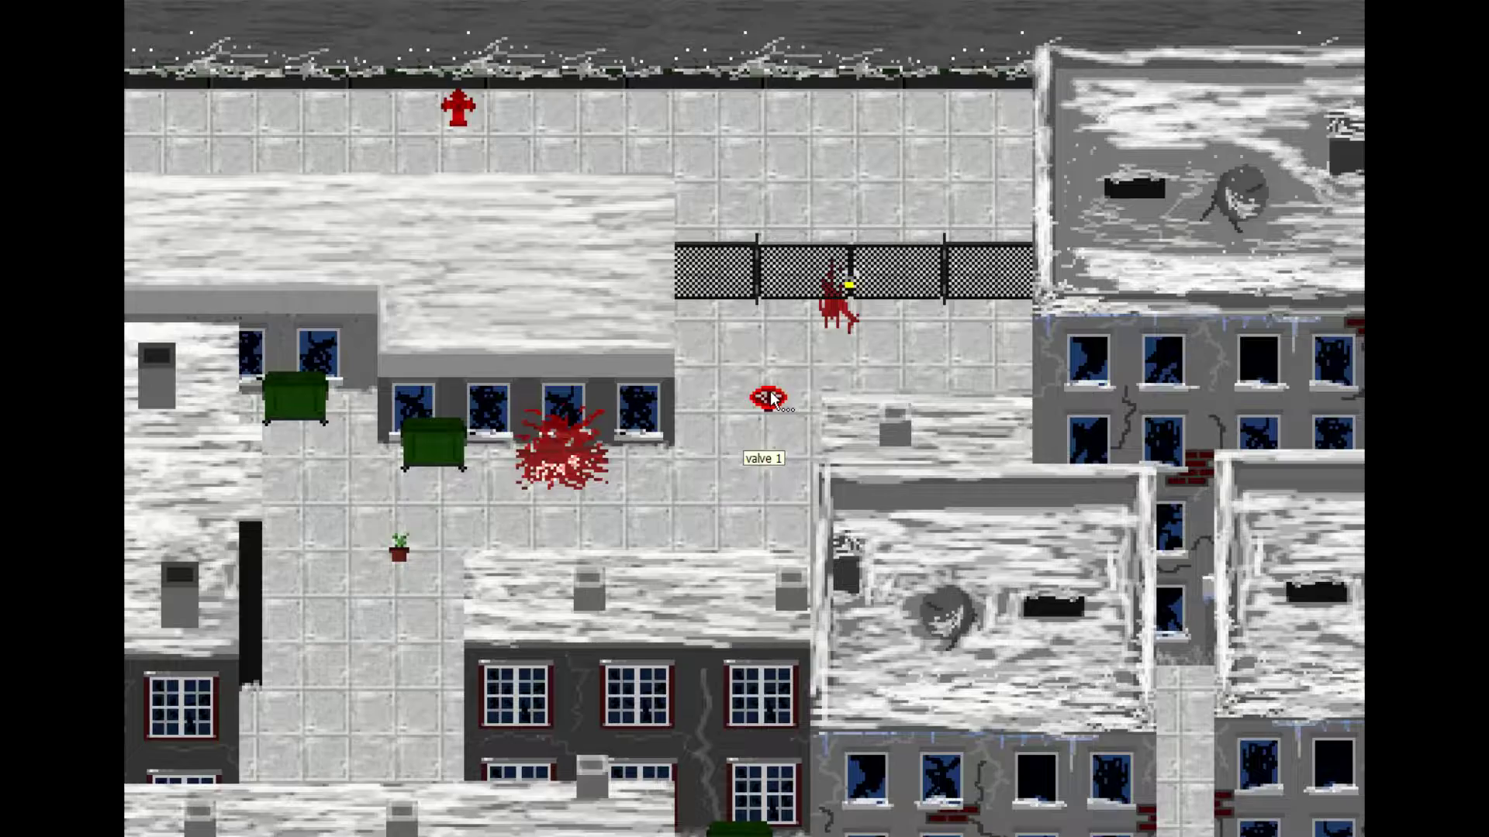
- Inspect the valve 1 object in the snowy street, plus the sewer's western ladder area and switch room
{"action": "middle_click_drag", "start_coordinate": [865, 302], "coordinate": [791, 336]}
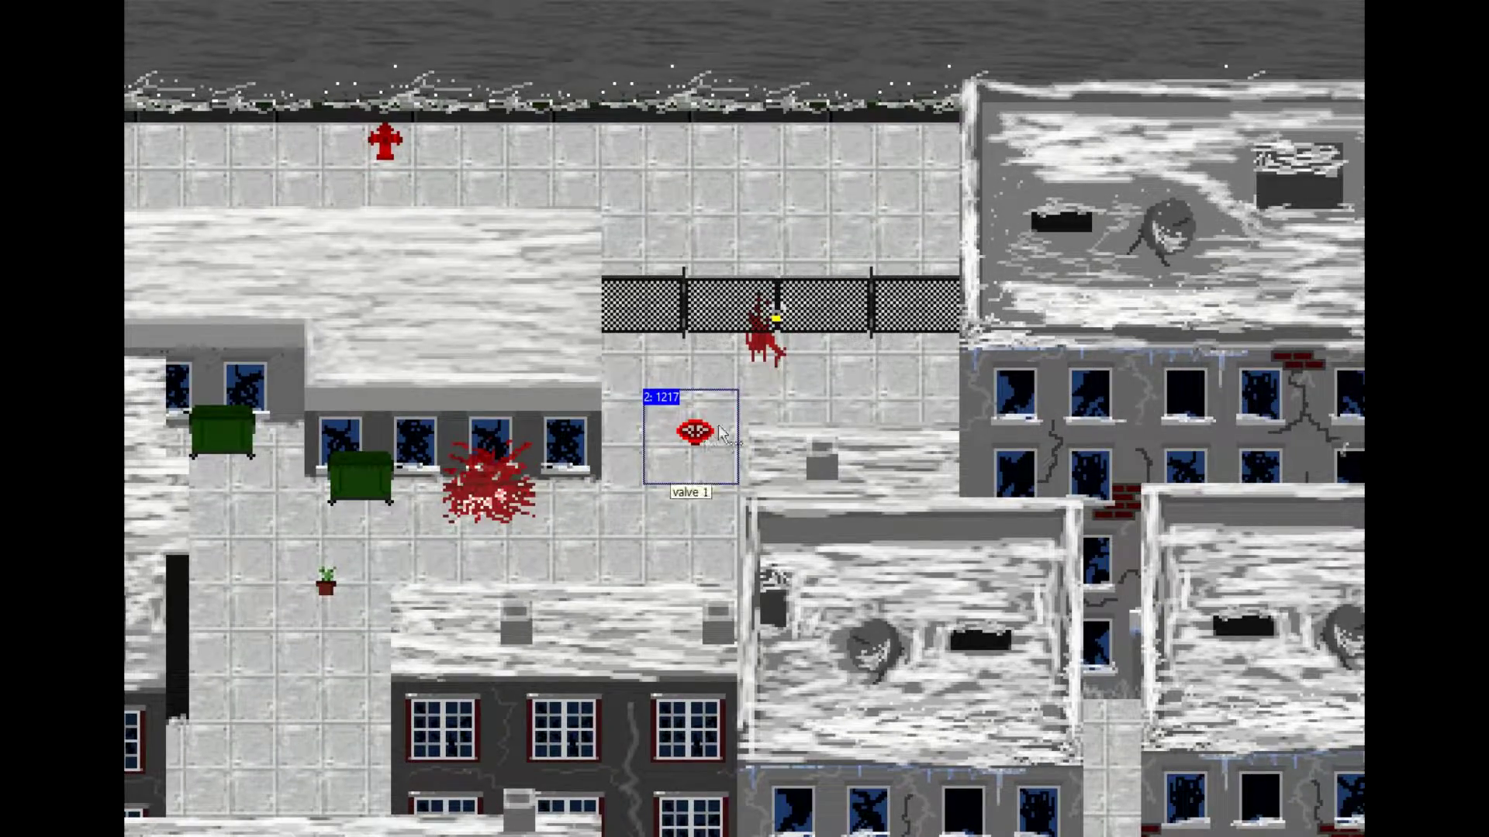
{"action": "middle_click_drag", "start_coordinate": [912, 342], "coordinate": [633, 376]}
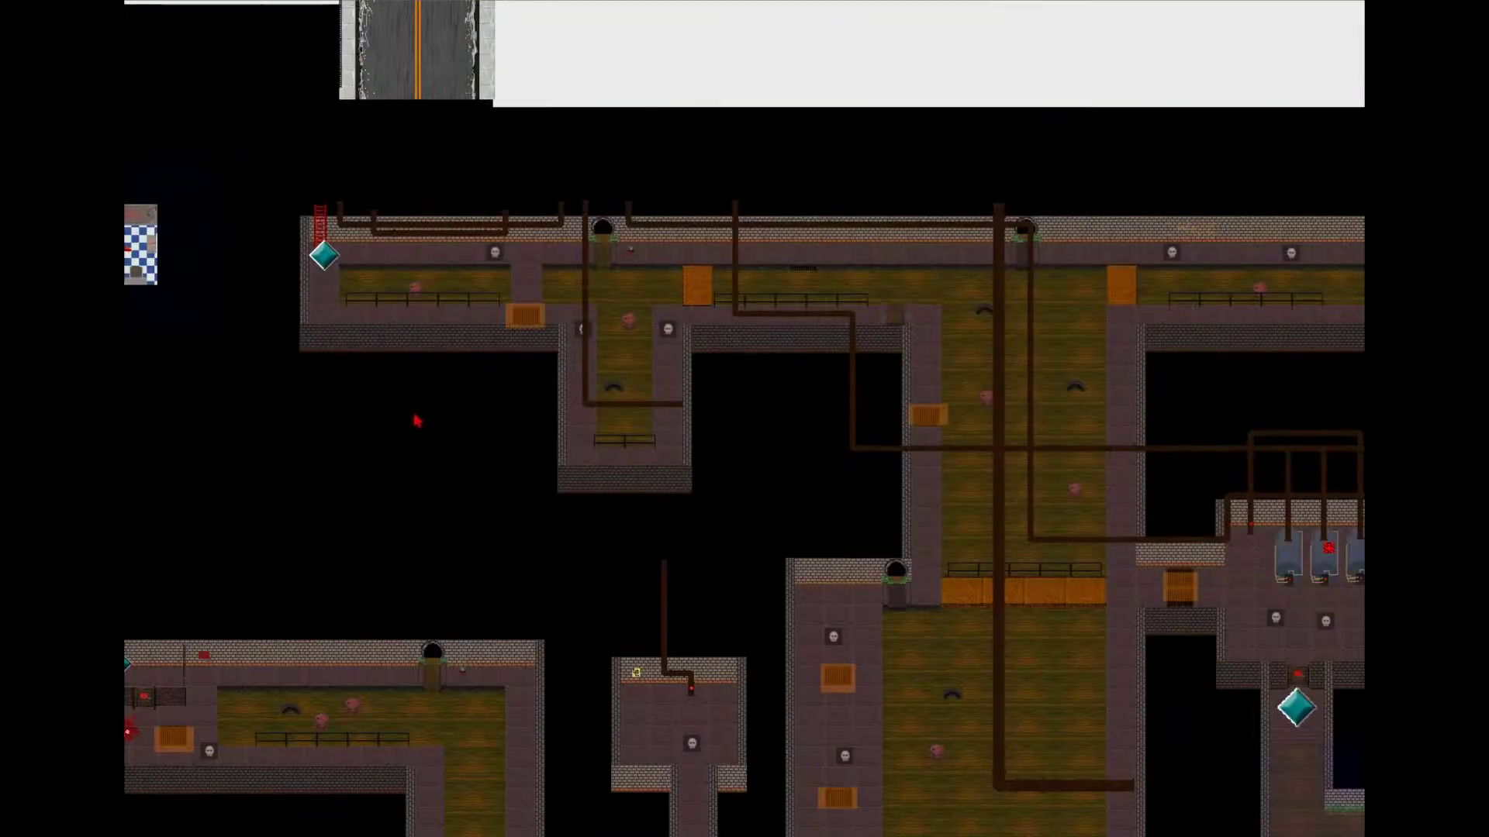
{"action": "middle_click_drag", "start_coordinate": [145, 709], "coordinate": [750, 315]}
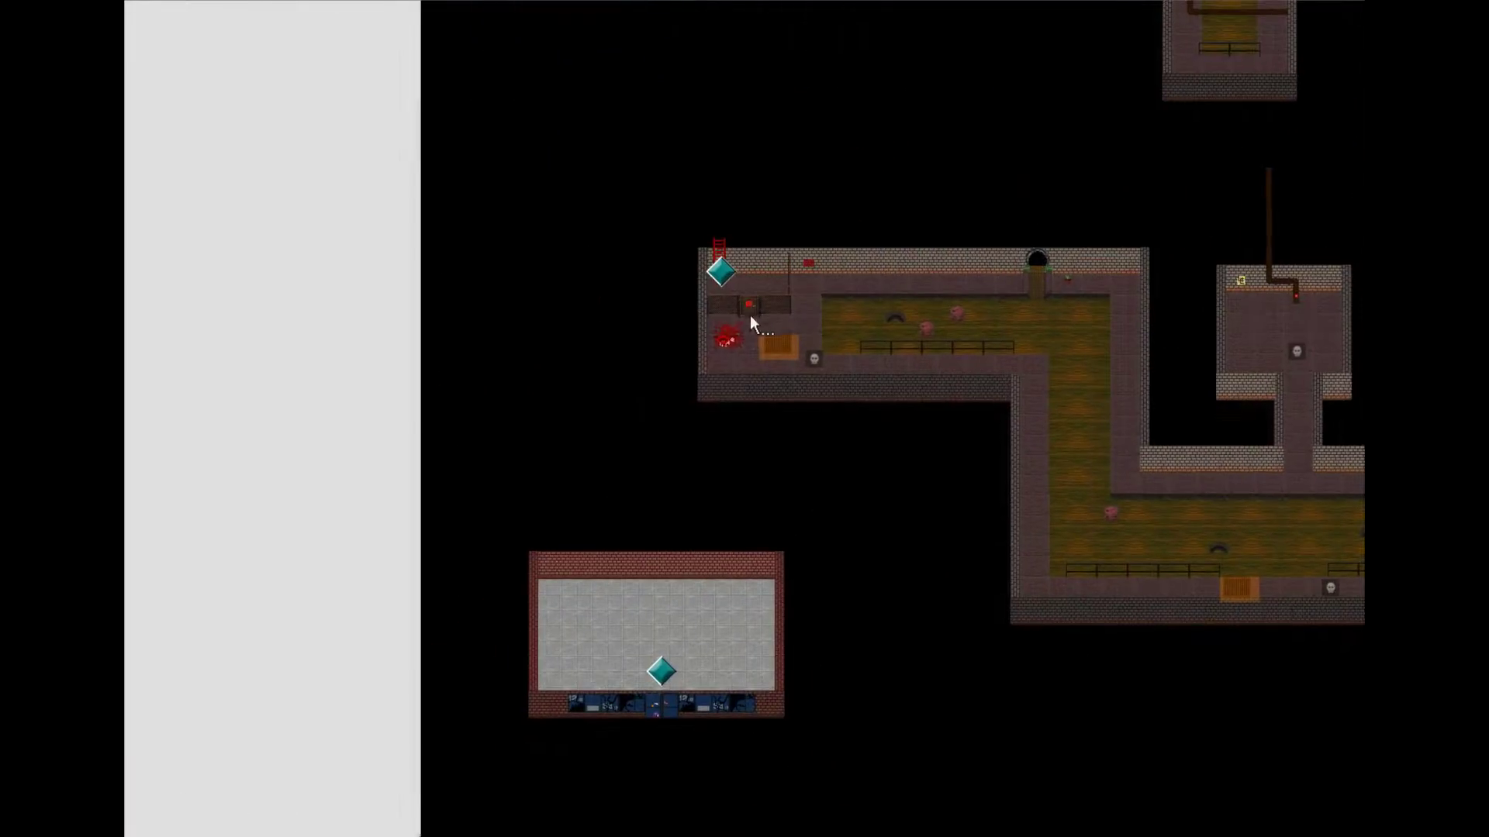
{"action": "scroll", "coordinate": [725, 351], "scroll_direction": "up", "scroll_amount": 3}
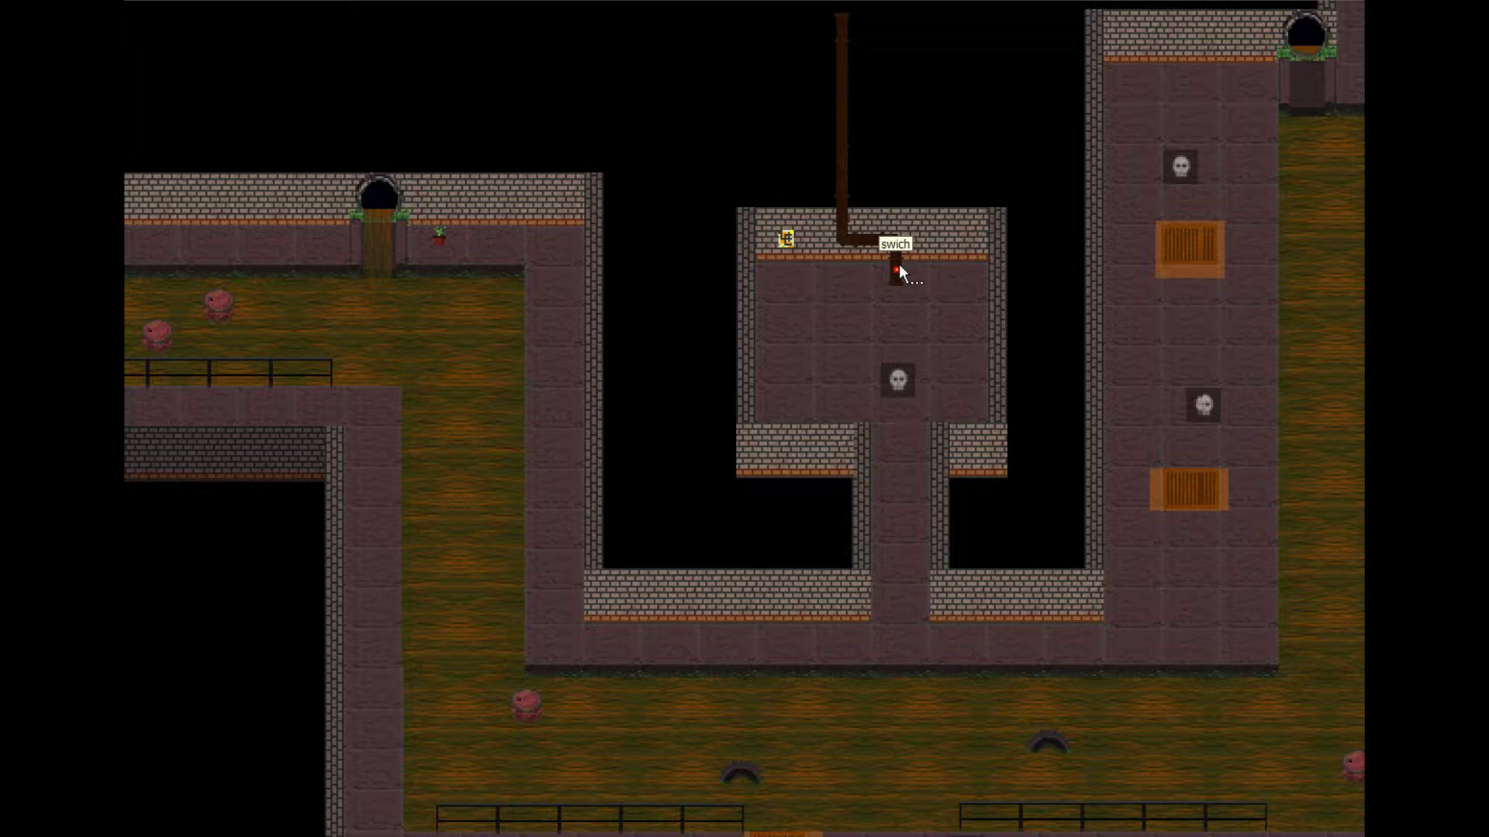
{"action": "left_click", "coordinate": [900, 268]}
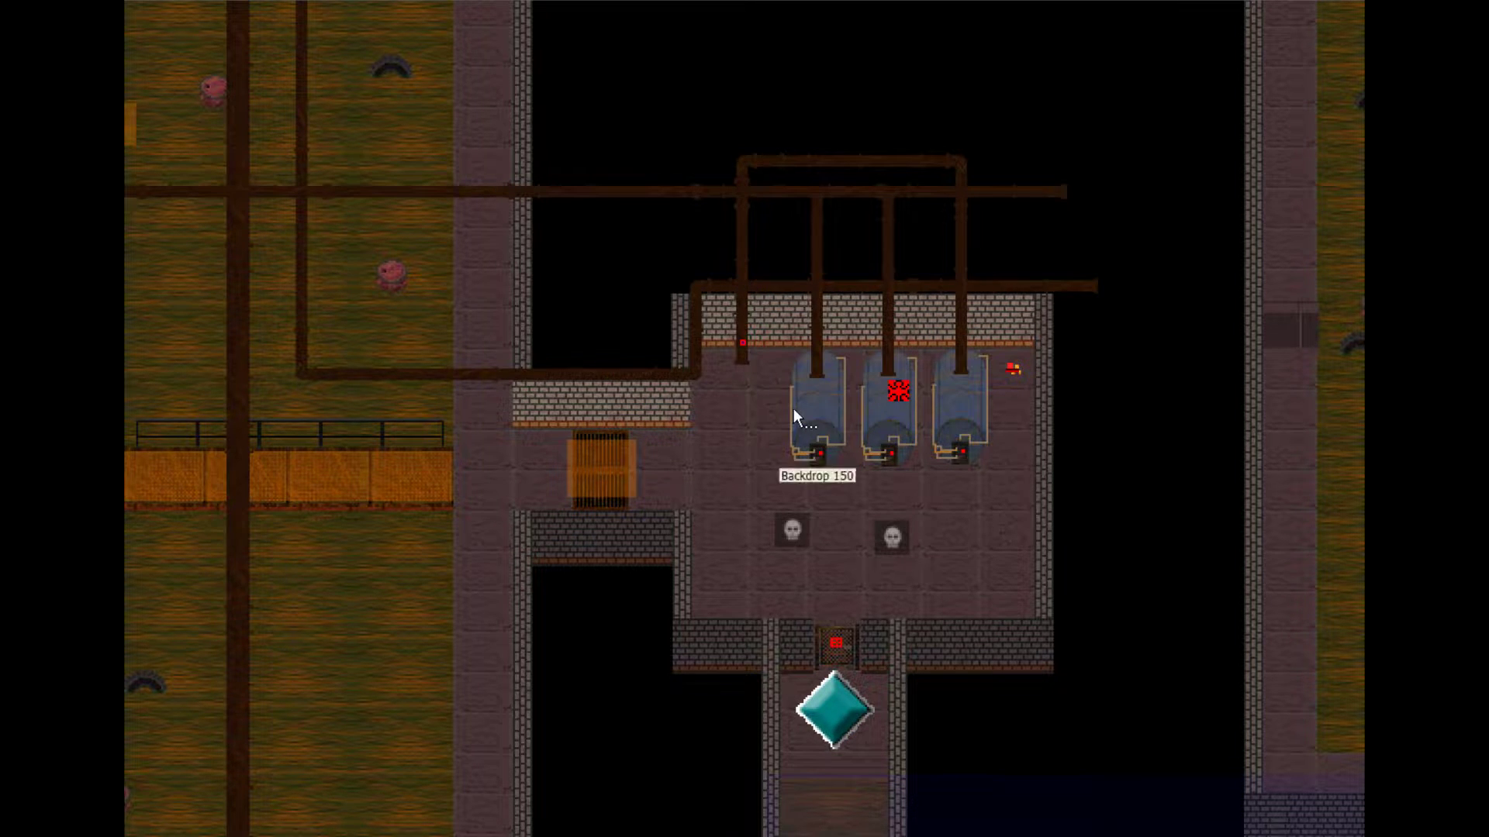
- Examine the lizard chamber south of the tank room, including its locked door, the OST_lizzard object and the lizard activation object
{"action": "middle_click_drag", "start_coordinate": [781, 579], "coordinate": [788, 436]}
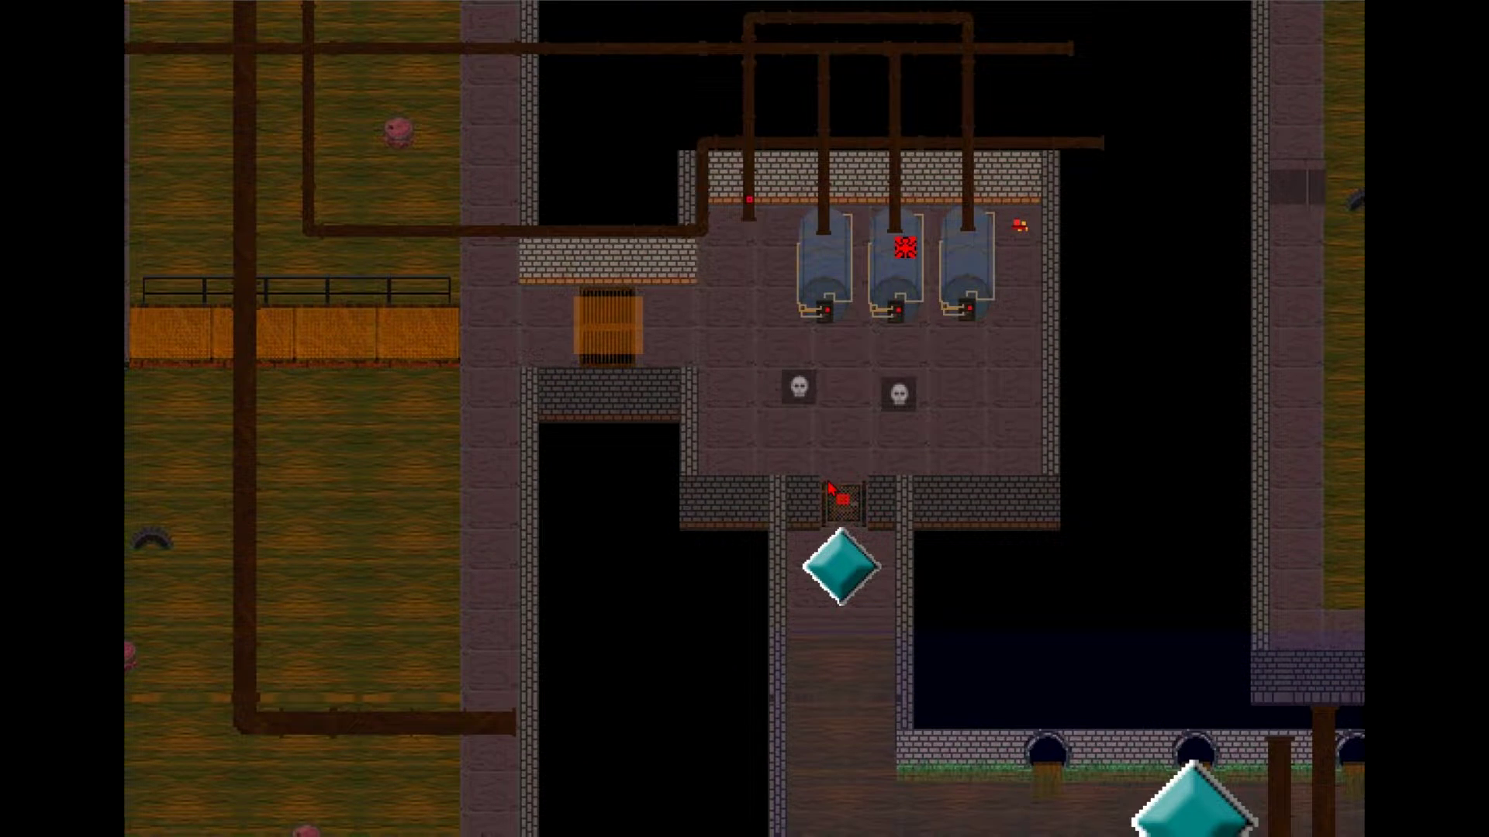
{"action": "middle_click_drag", "start_coordinate": [890, 502], "coordinate": [634, 184]}
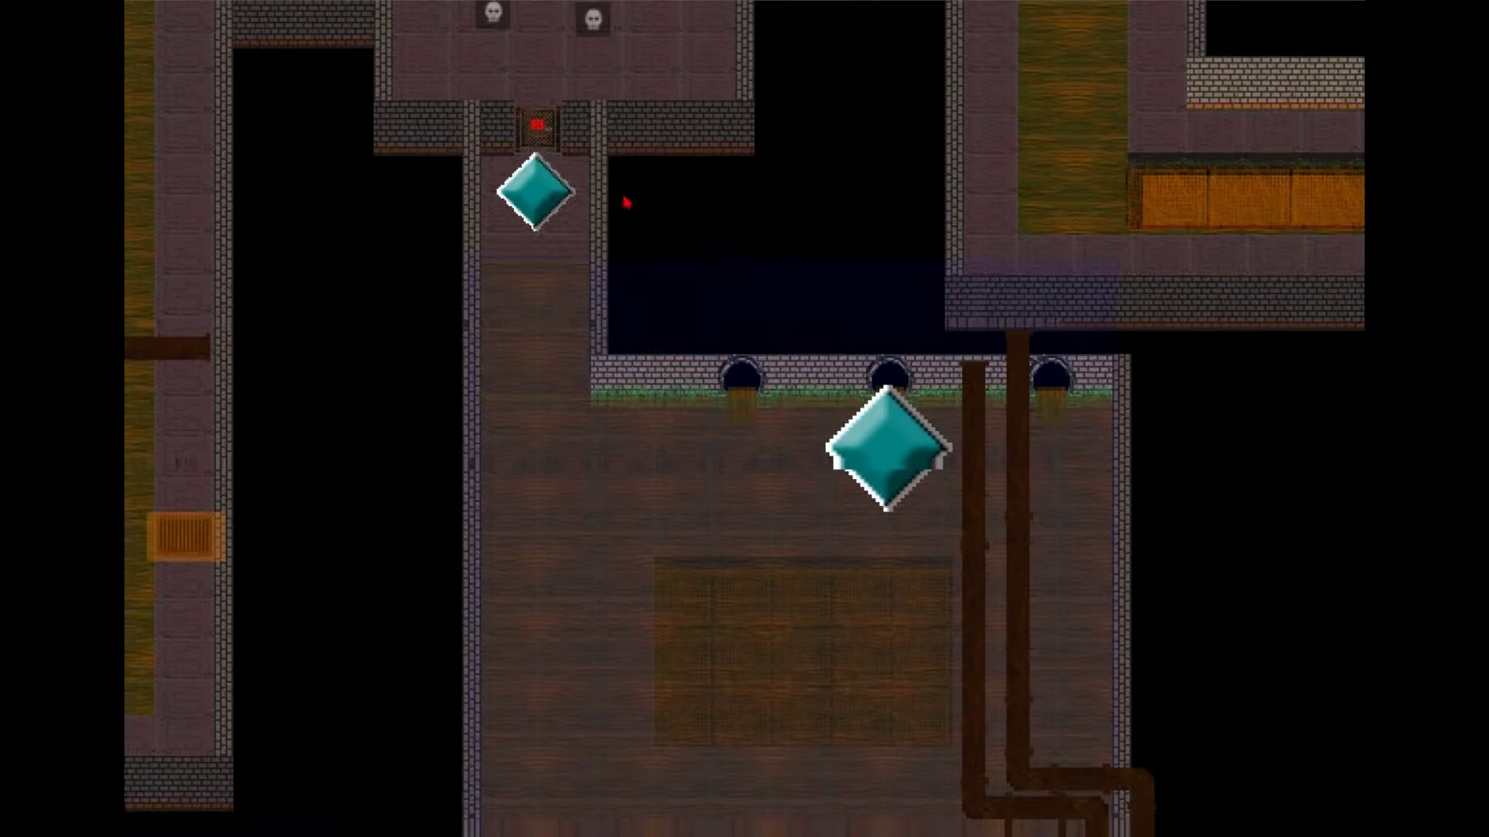
{"action": "middle_click_drag", "start_coordinate": [776, 503], "coordinate": [900, 409]}
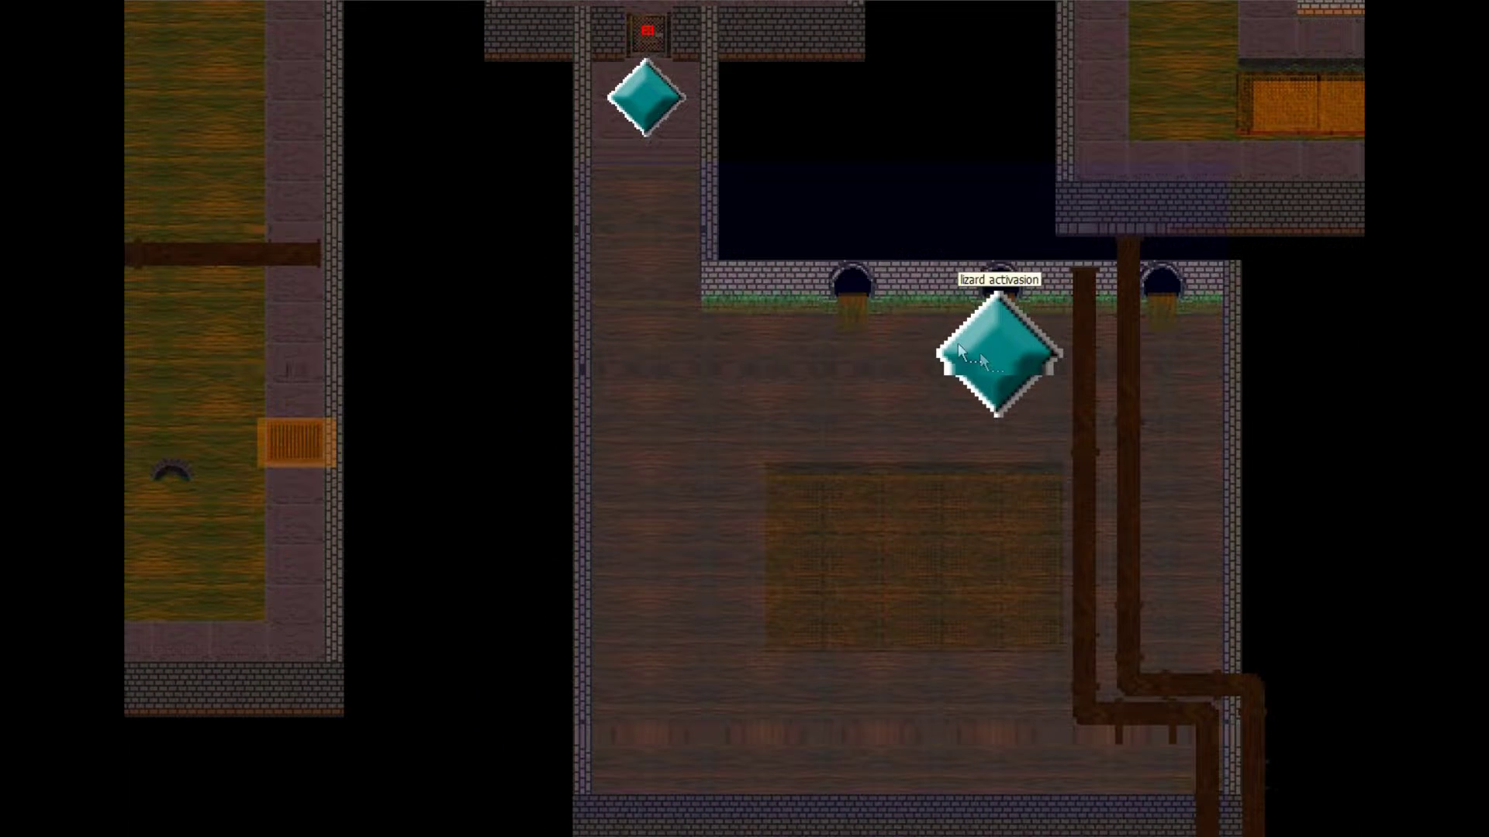
{"action": "middle_click_drag", "start_coordinate": [856, 162], "coordinate": [883, 233]}
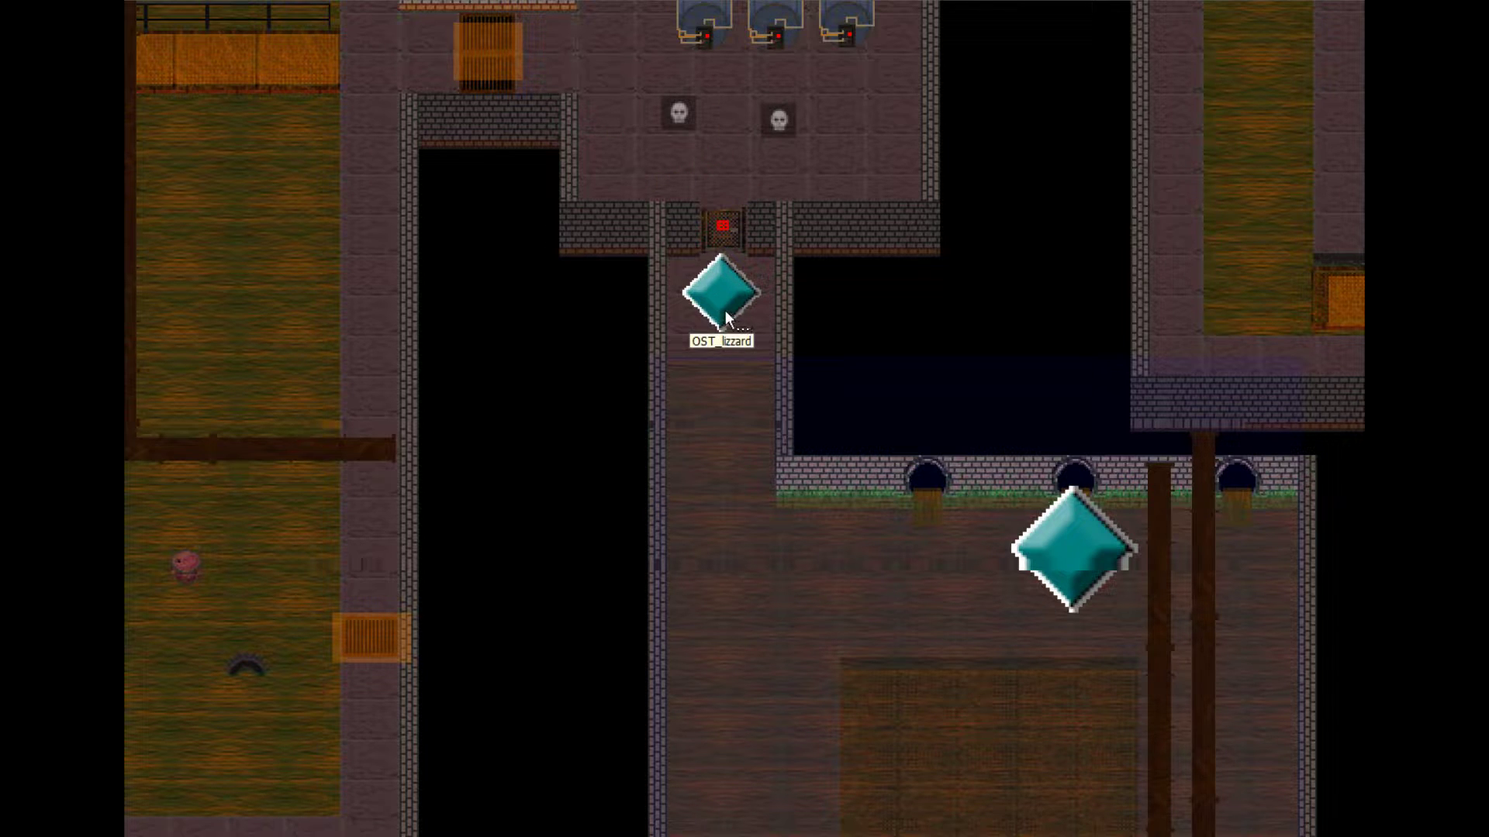
{"action": "middle_click_drag", "start_coordinate": [588, 438], "coordinate": [547, 277]}
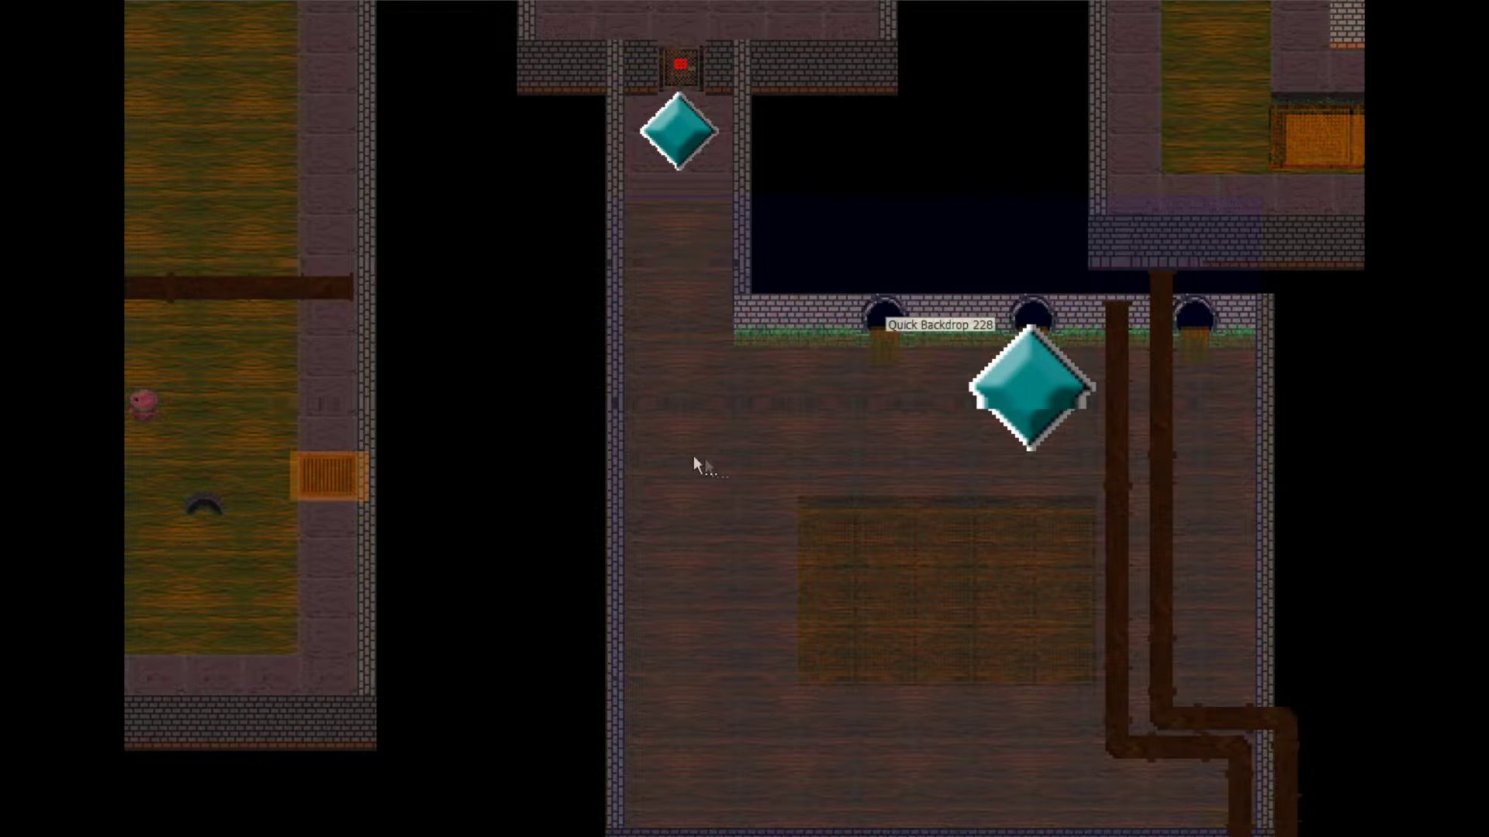
{"action": "middle_click_drag", "start_coordinate": [663, 393], "coordinate": [612, 255]}
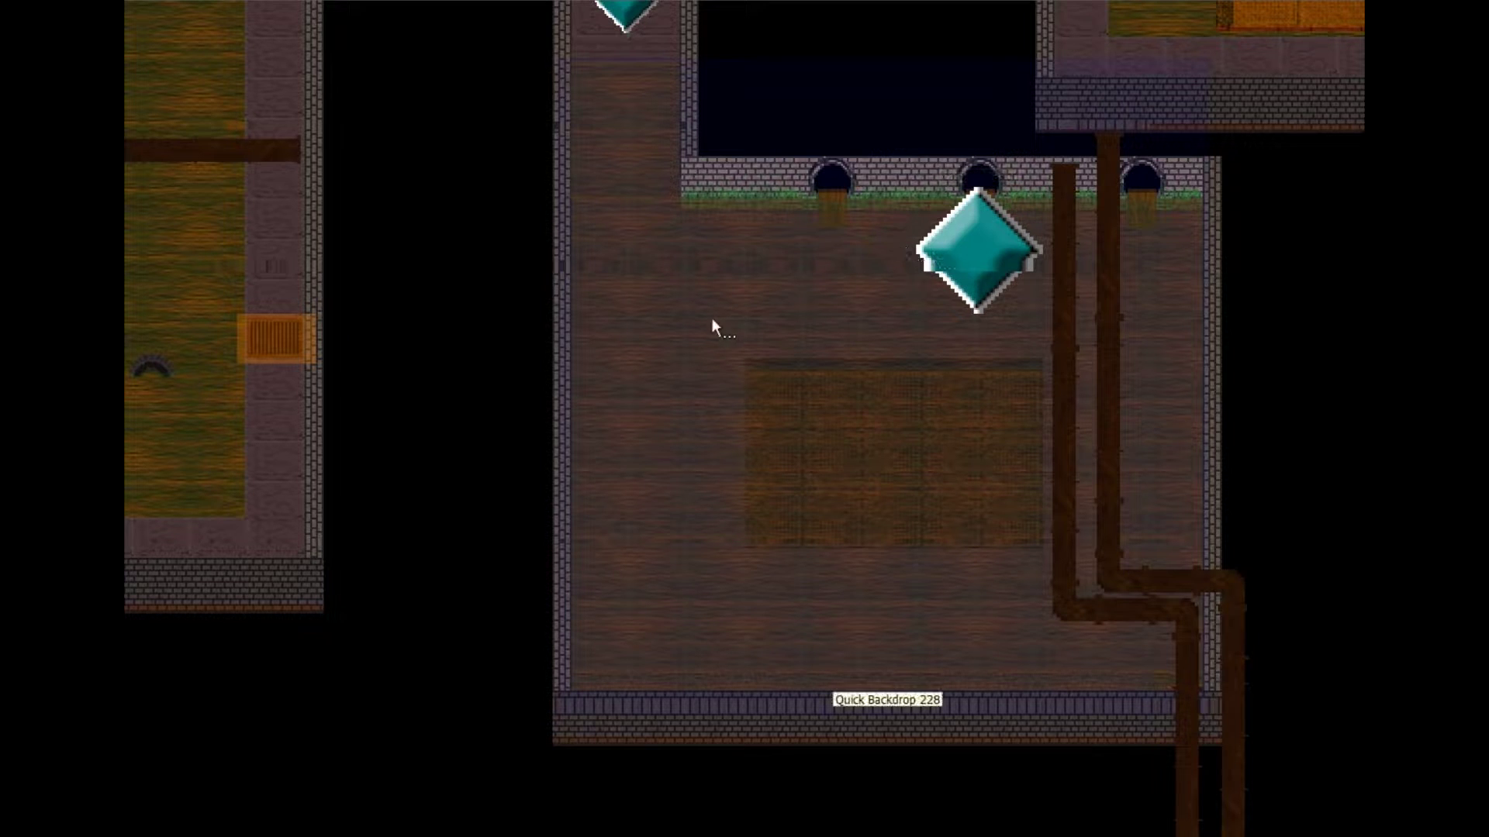
{"action": "left_click_drag", "start_coordinate": [782, 345], "coordinate": [783, 488]}
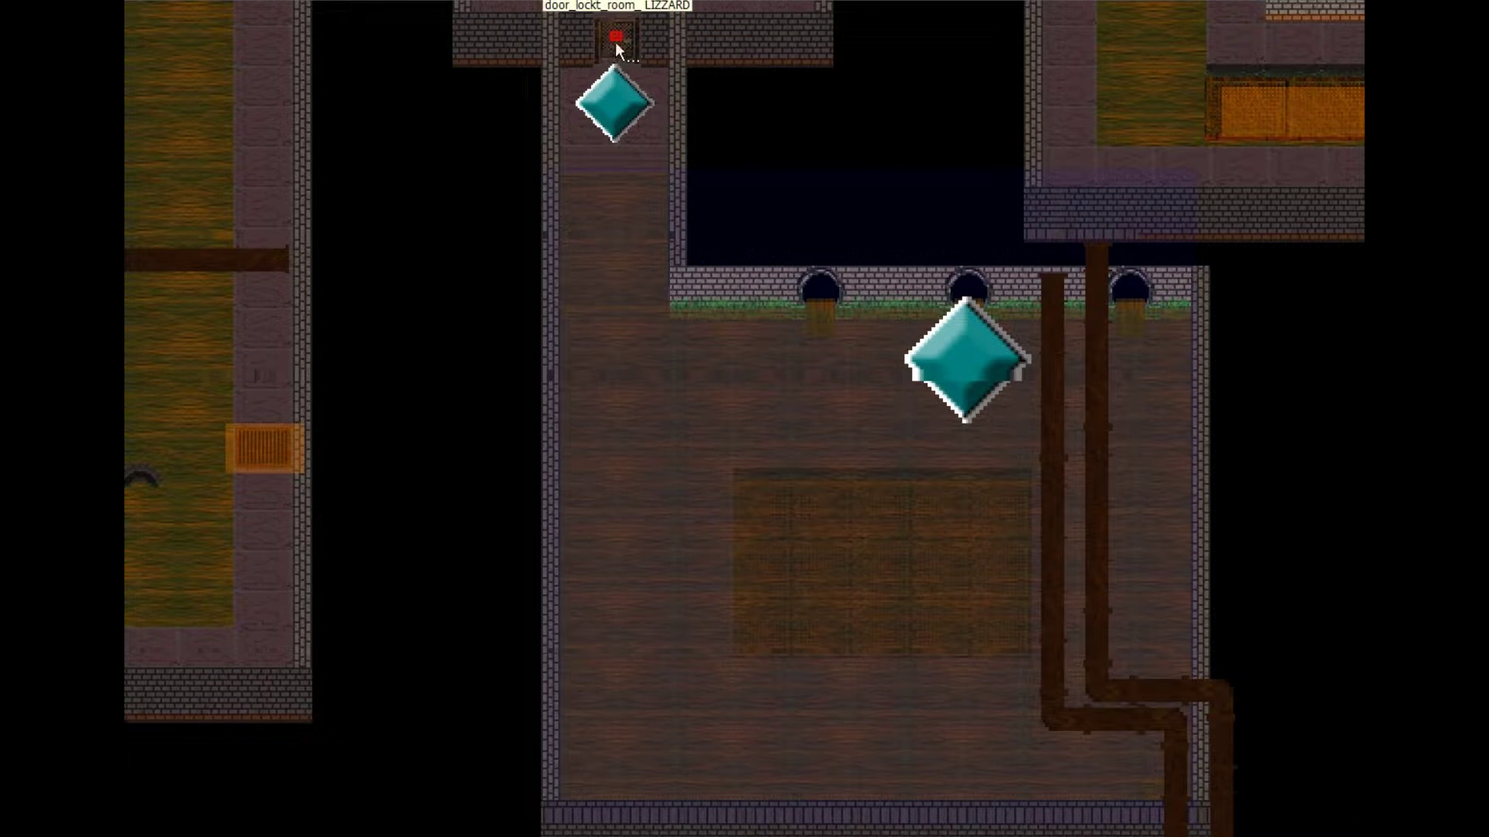
{"action": "middle_click_drag", "start_coordinate": [803, 166], "coordinate": [715, 84]}
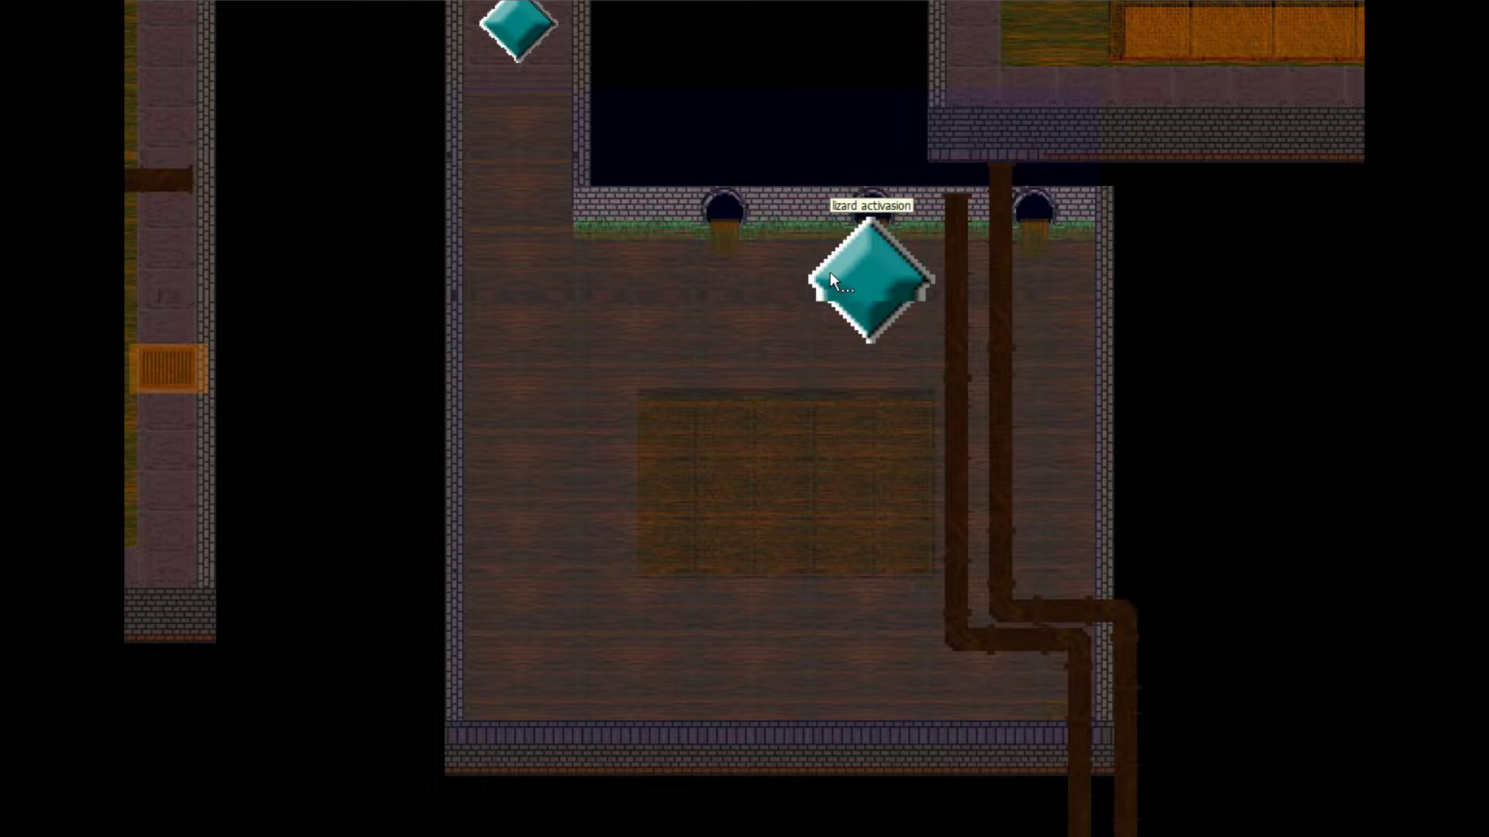
- Survey the whole level from the sewer up to the city blocks and view the lizard's animation frames
{"action": "middle_click_drag", "start_coordinate": [1132, 489], "coordinate": [1099, 615]}
{"action": "scroll", "coordinate": [663, 268], "scroll_direction": "down", "scroll_amount": 5}
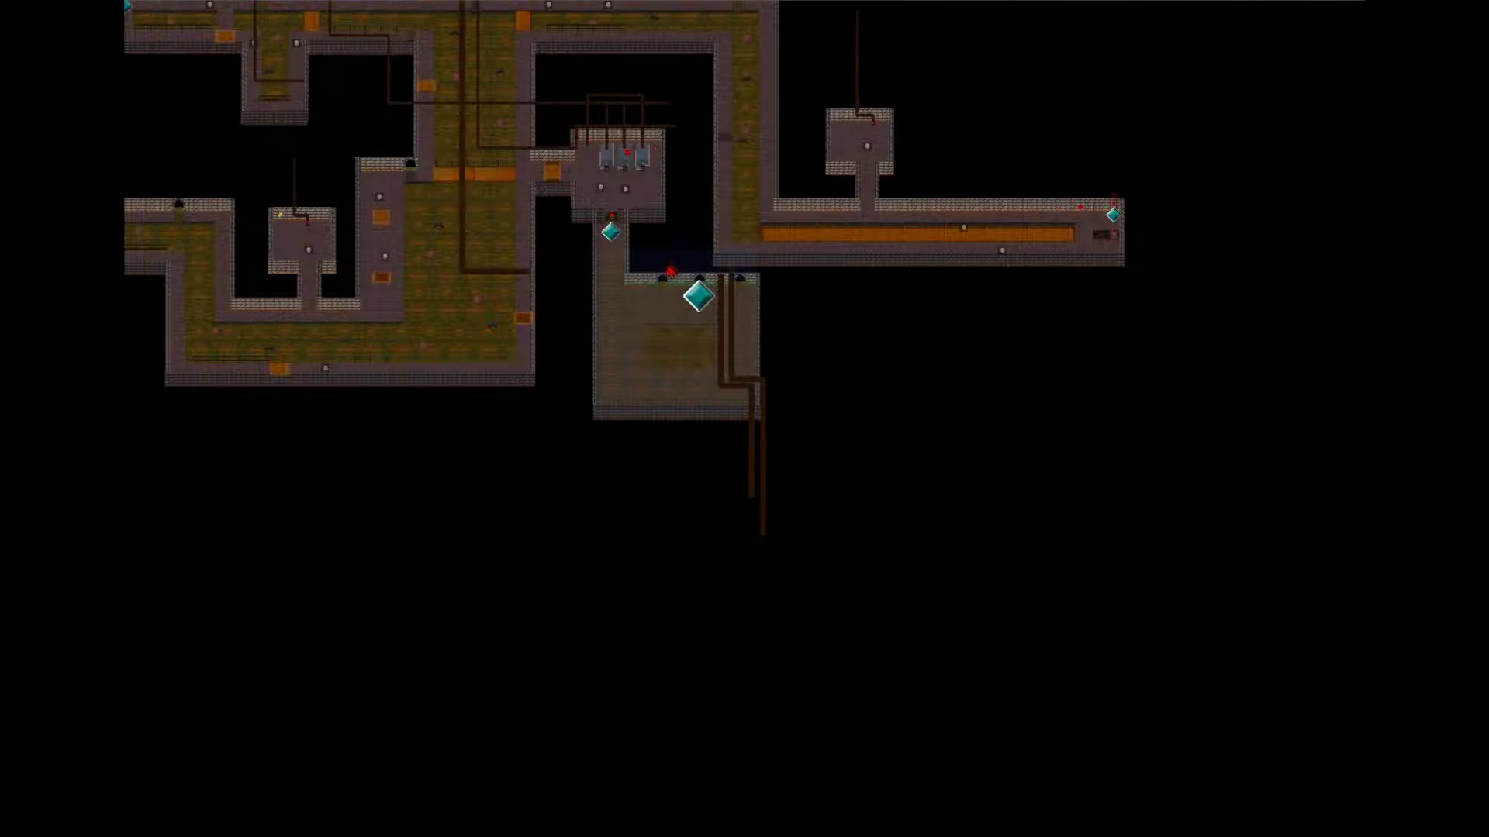
{"action": "middle_click_drag", "start_coordinate": [462, 235], "coordinate": [896, 579]}
{"action": "middle_click_drag", "start_coordinate": [643, 116], "coordinate": [930, 659]}
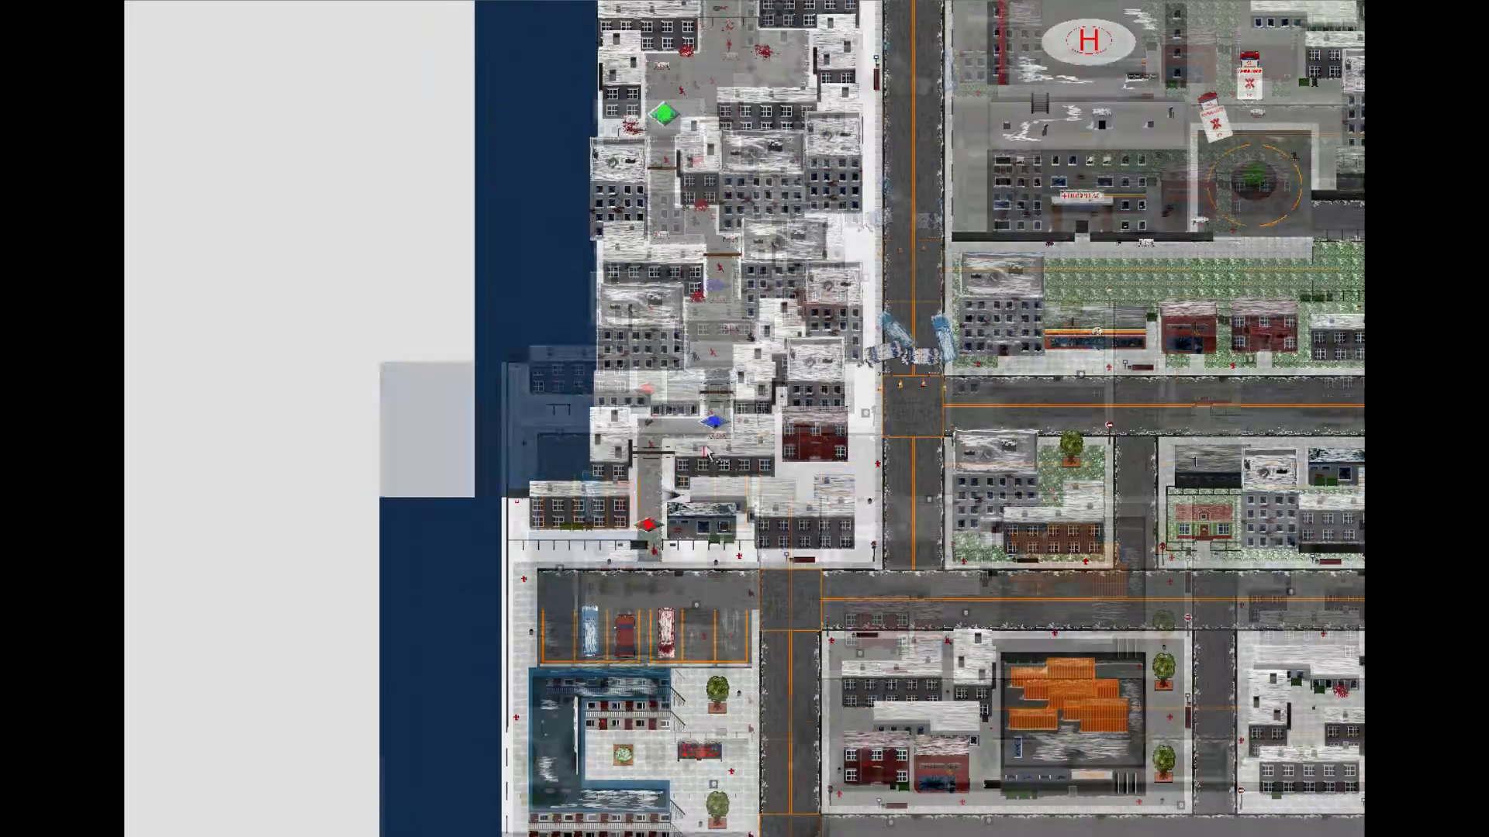
{"action": "middle_click_drag", "start_coordinate": [776, 155], "coordinate": [767, 697]}
{"action": "middle_click_drag", "start_coordinate": [620, 31], "coordinate": [617, 822]}
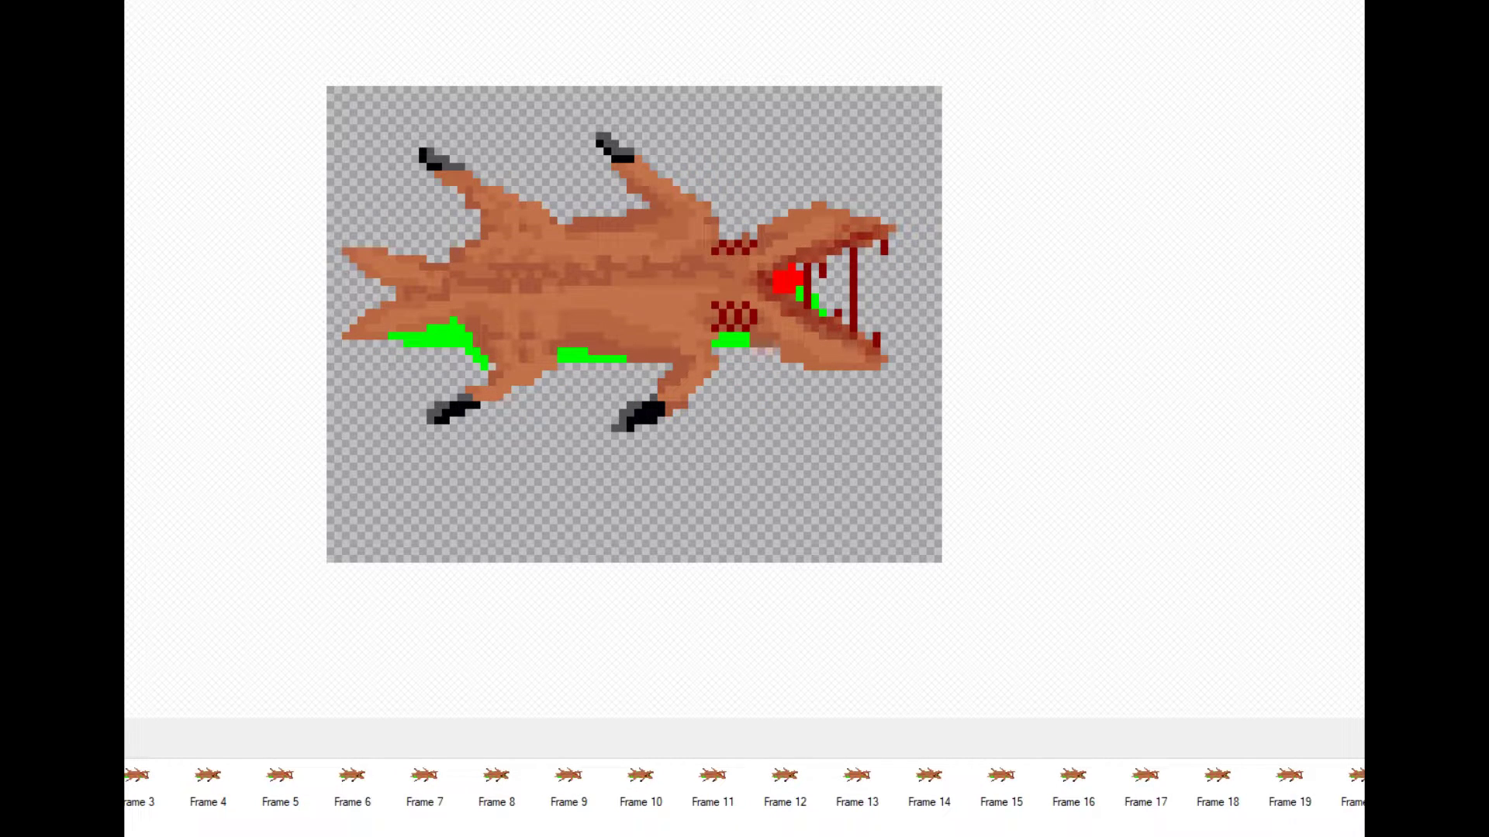
{"action": "scroll", "coordinate": [191, 797], "scroll_direction": "down", "scroll_amount": 2}
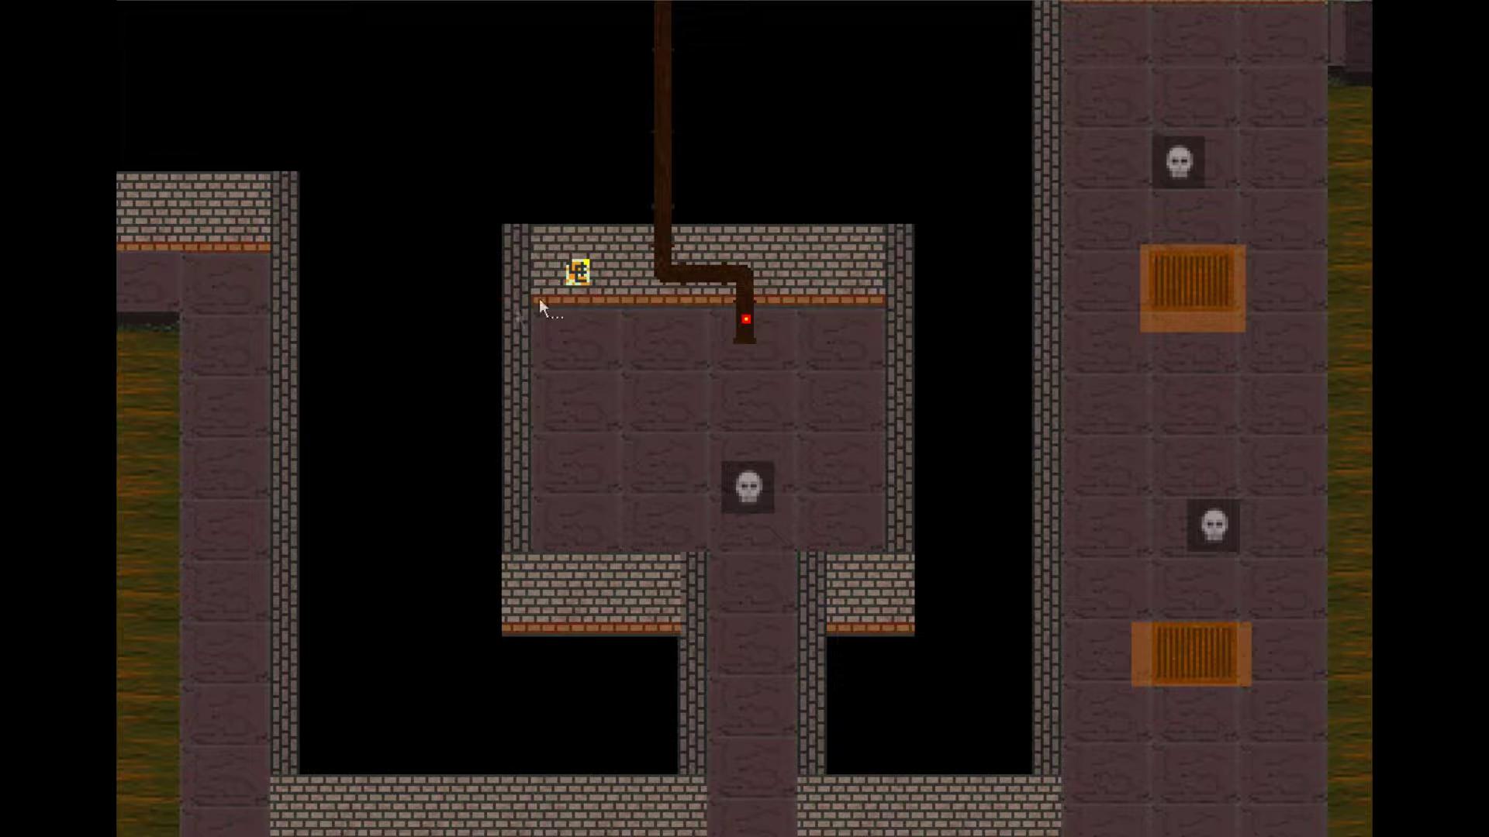
- Examine the small sewer room with the bent pipe and yellow wall object, plus the walkways around it
{"action": "left_click_drag", "start_coordinate": [580, 262], "coordinate": [469, 222]}
{"action": "left_click_drag", "start_coordinate": [699, 265], "coordinate": [729, 250]}
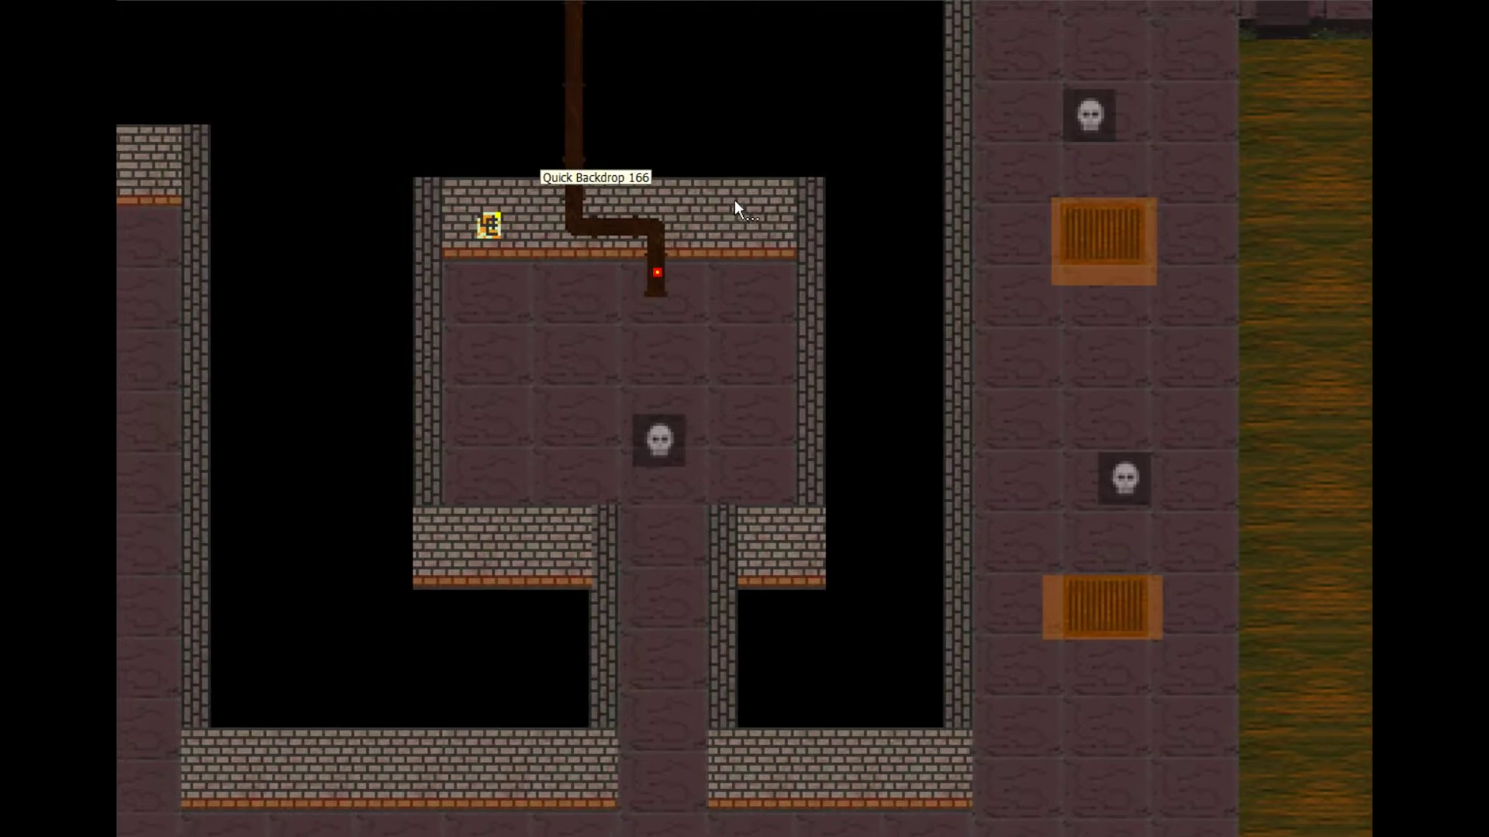
{"action": "middle_click_drag", "start_coordinate": [632, 213], "coordinate": [788, 132]}
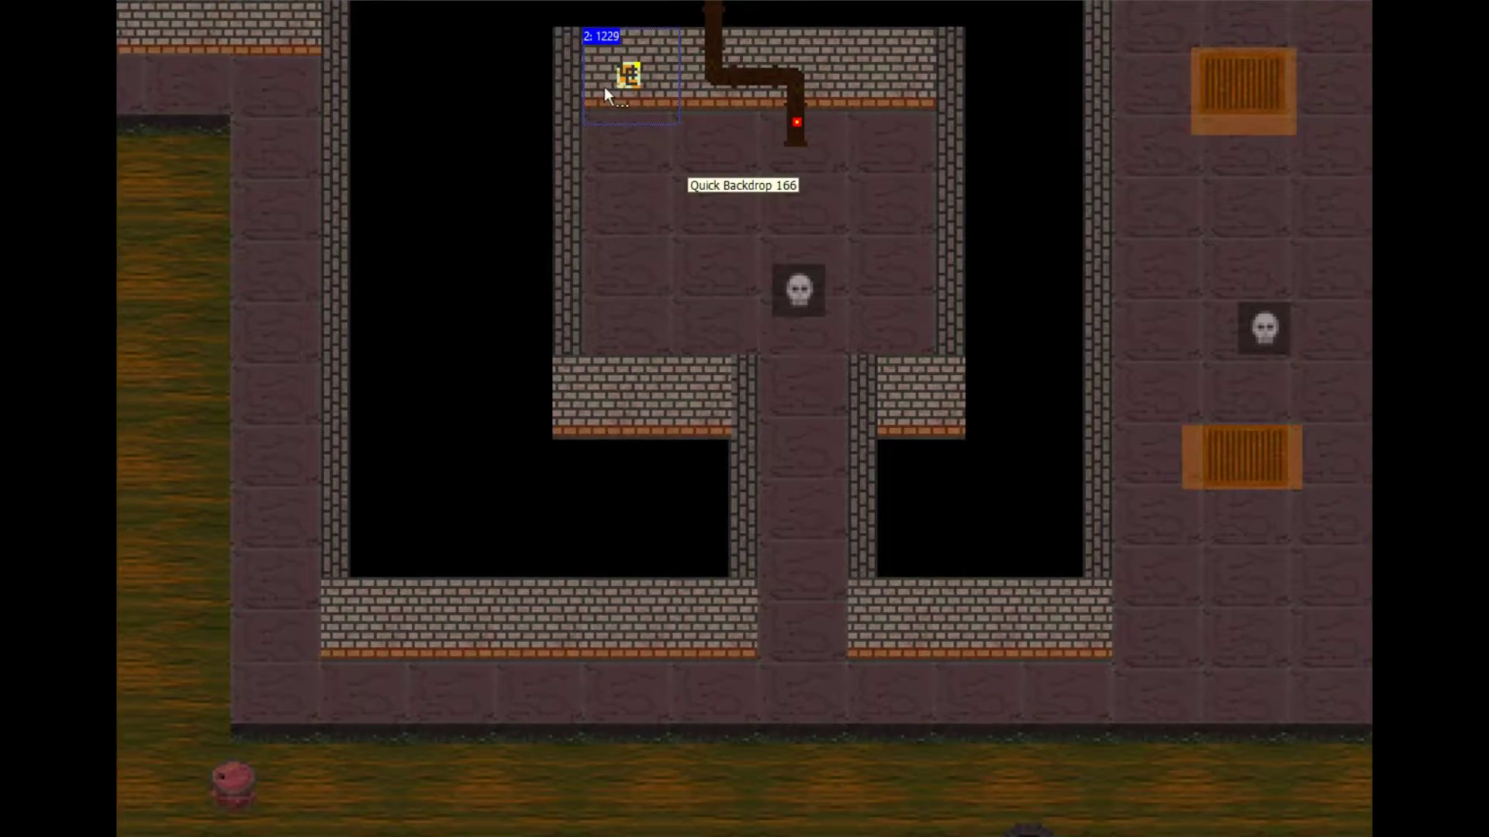
{"action": "middle_click_drag", "start_coordinate": [603, 86], "coordinate": [552, 155]}
{"action": "scroll", "coordinate": [879, 248], "scroll_direction": "down", "scroll_amount": 1, "text": "ctrl"}
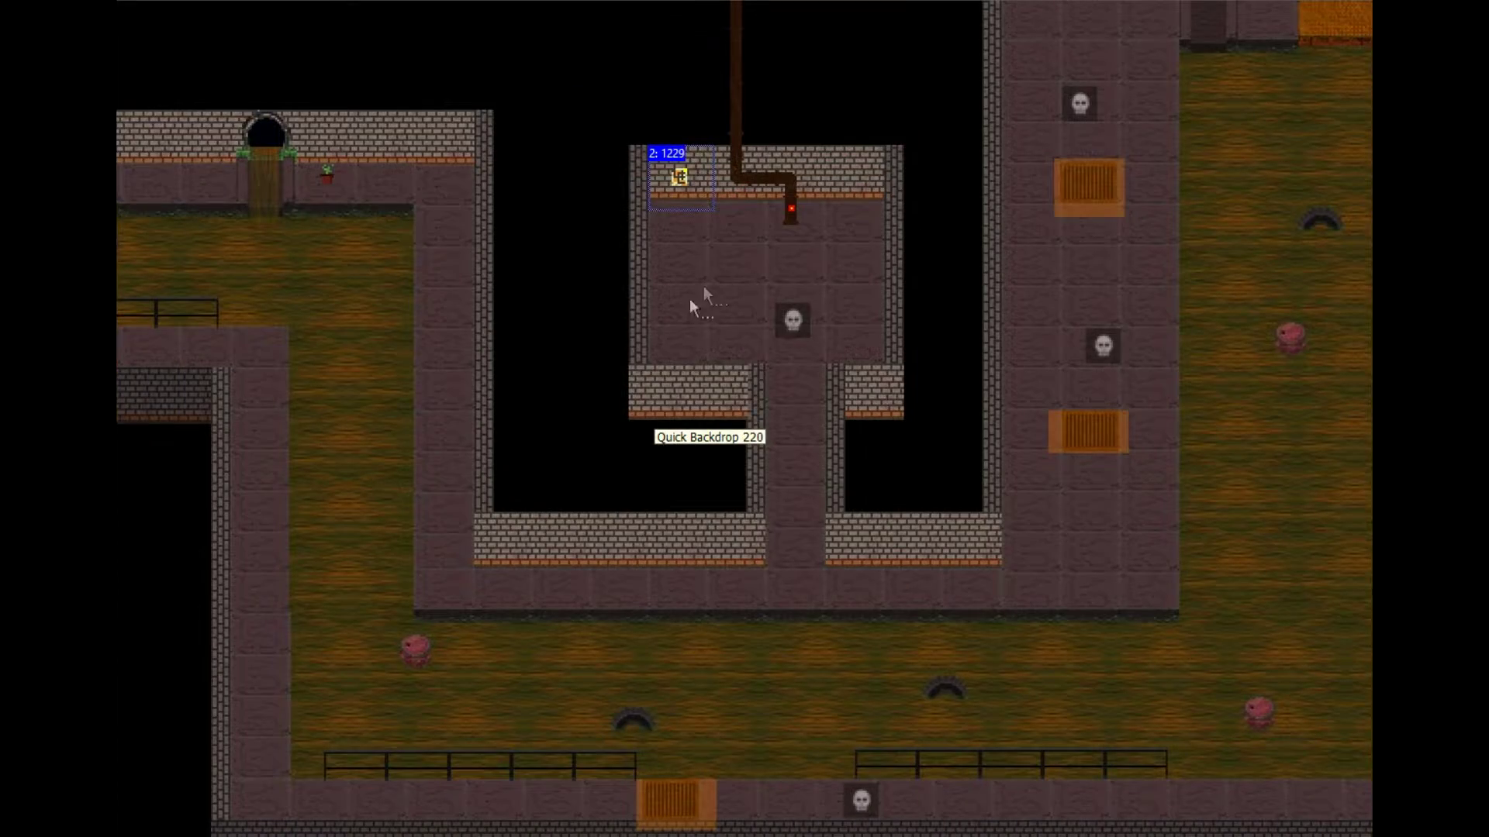
{"action": "middle_click_drag", "start_coordinate": [493, 267], "coordinate": [789, 98]}
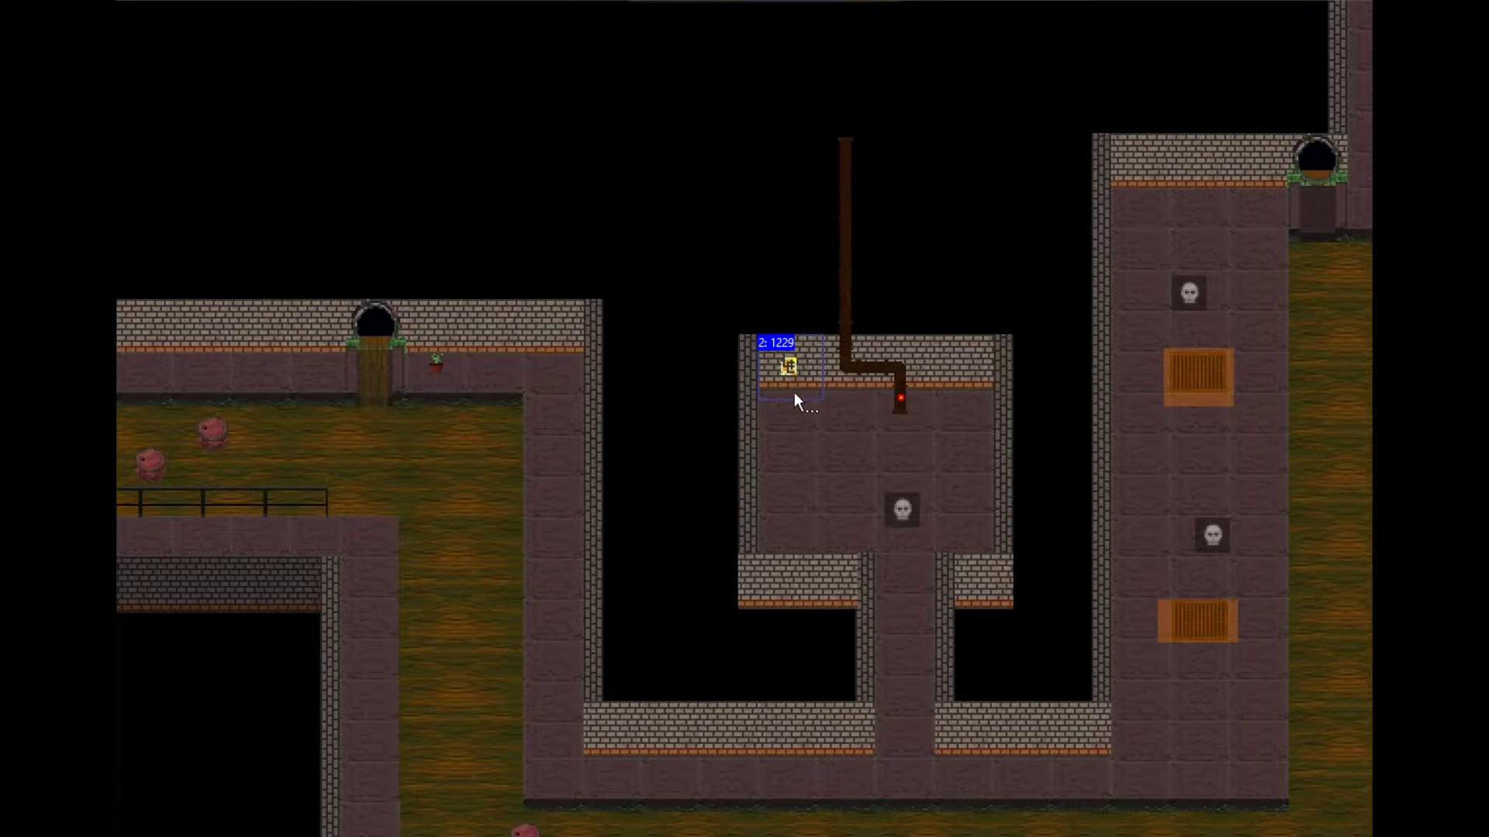
{"action": "scroll", "coordinate": [794, 393], "scroll_direction": "up", "scroll_amount": 2}
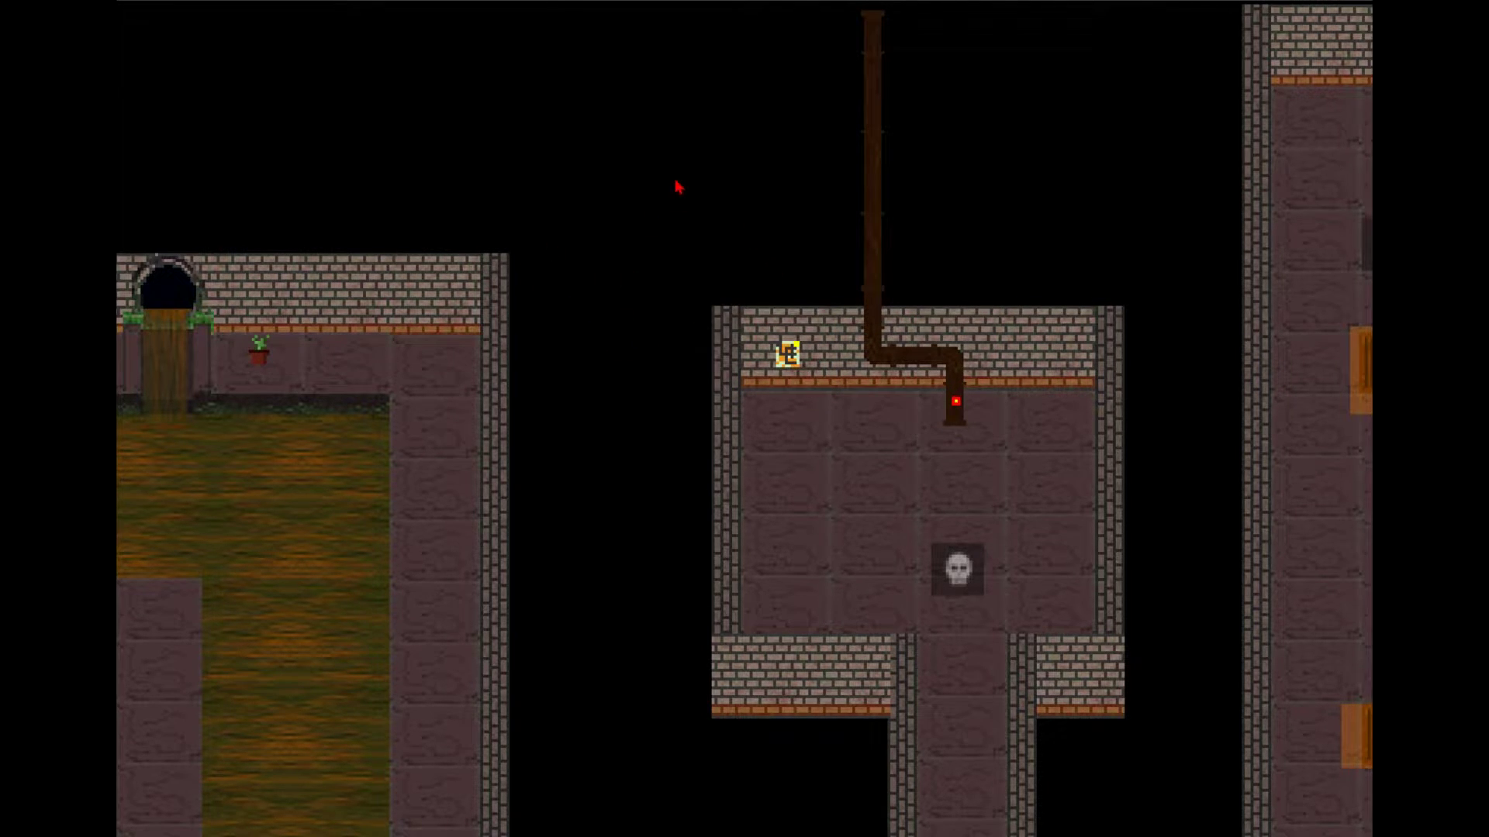
- Survey the whole sewer layout and the gameplay objects kept outside the frame above the city
{"action": "scroll", "coordinate": [229, 144], "scroll_direction": "down", "scroll_amount": 6}
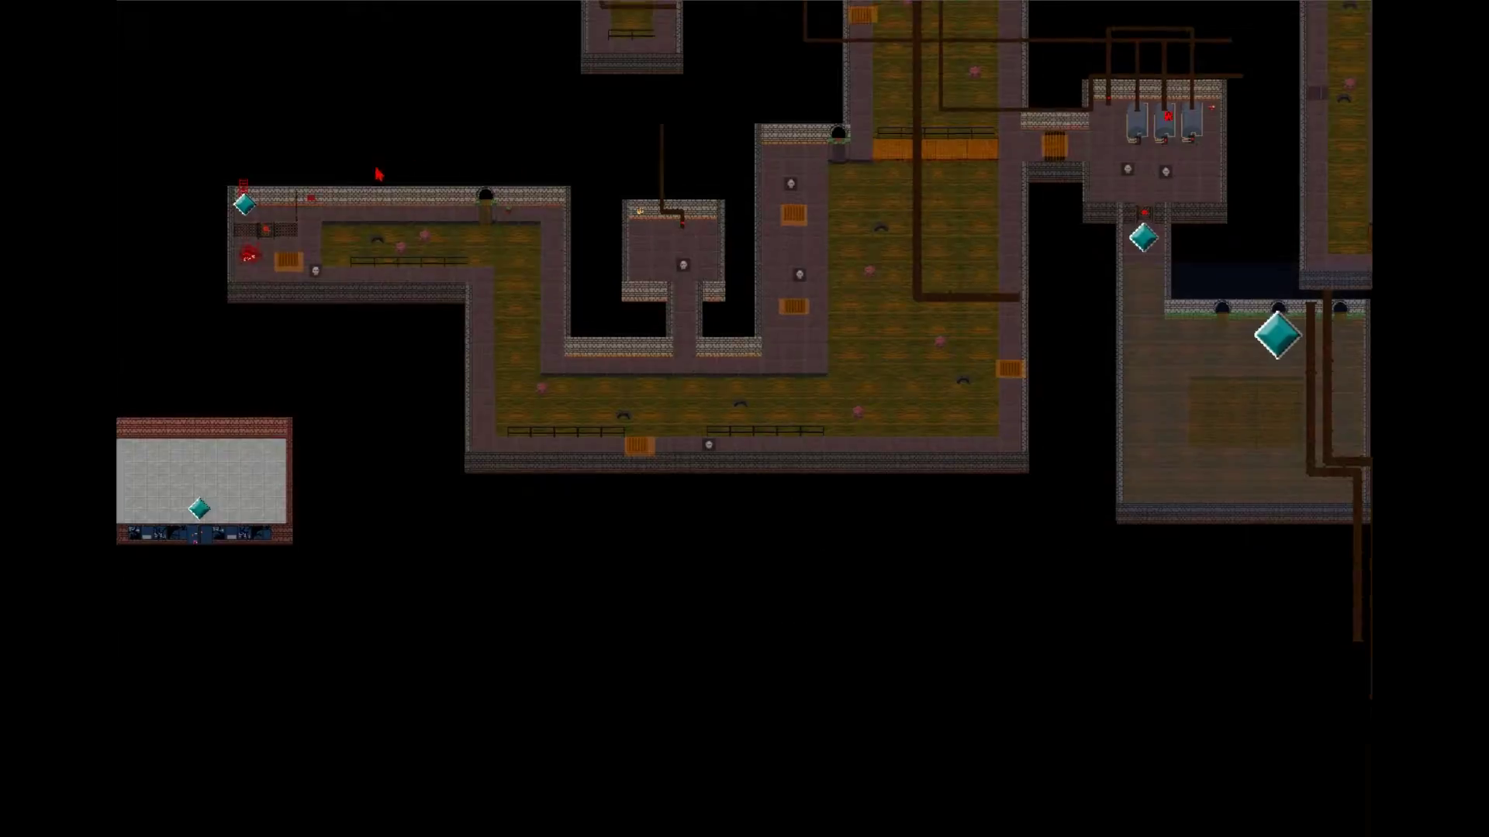
{"action": "middle_click_drag", "start_coordinate": [376, 169], "coordinate": [634, 475]}
{"action": "scroll", "coordinate": [509, 405], "scroll_direction": "up", "scroll_amount": 15}
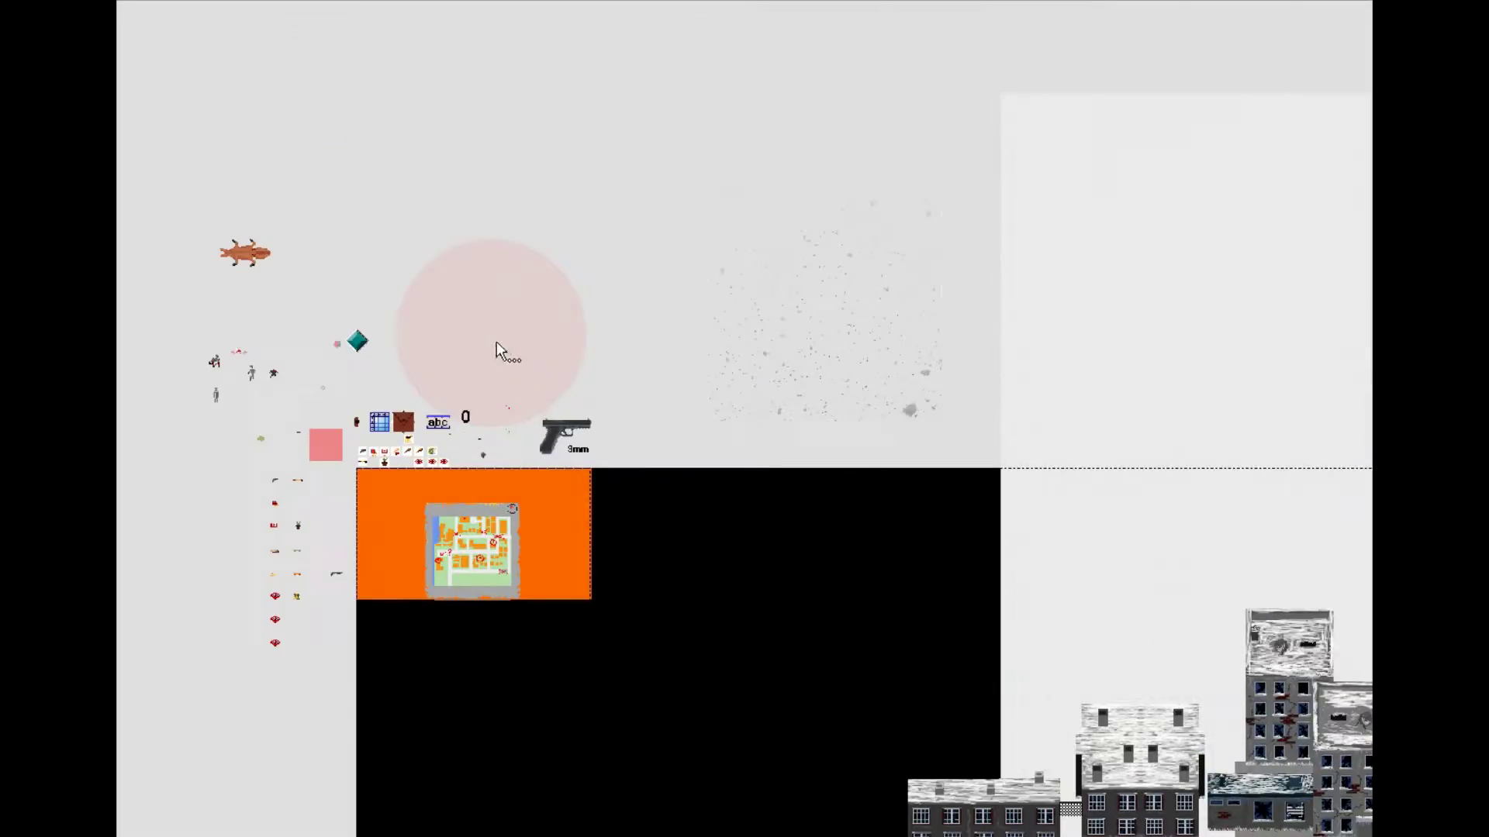
{"action": "scroll", "coordinate": [458, 432], "scroll_direction": "up", "scroll_amount": 4, "text": "ctrl"}
{"action": "middle_click_drag", "start_coordinate": [467, 545], "coordinate": [679, 312]}
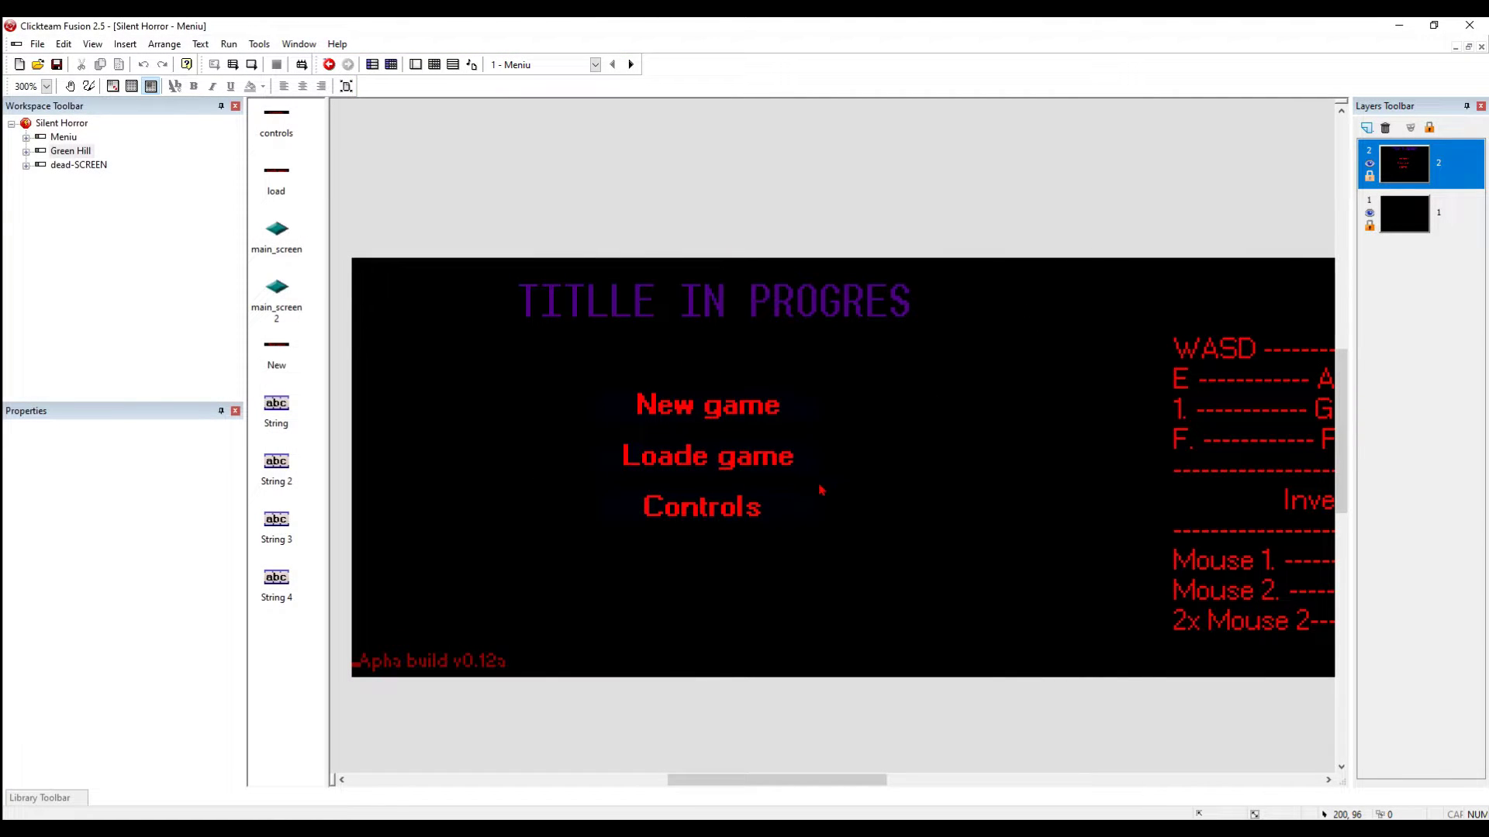
- Examine the Meniu frame's title, build label and its New game, Loade game and Controls entries
{"action": "middle_click_drag", "start_coordinate": [847, 415], "coordinate": [865, 336]}
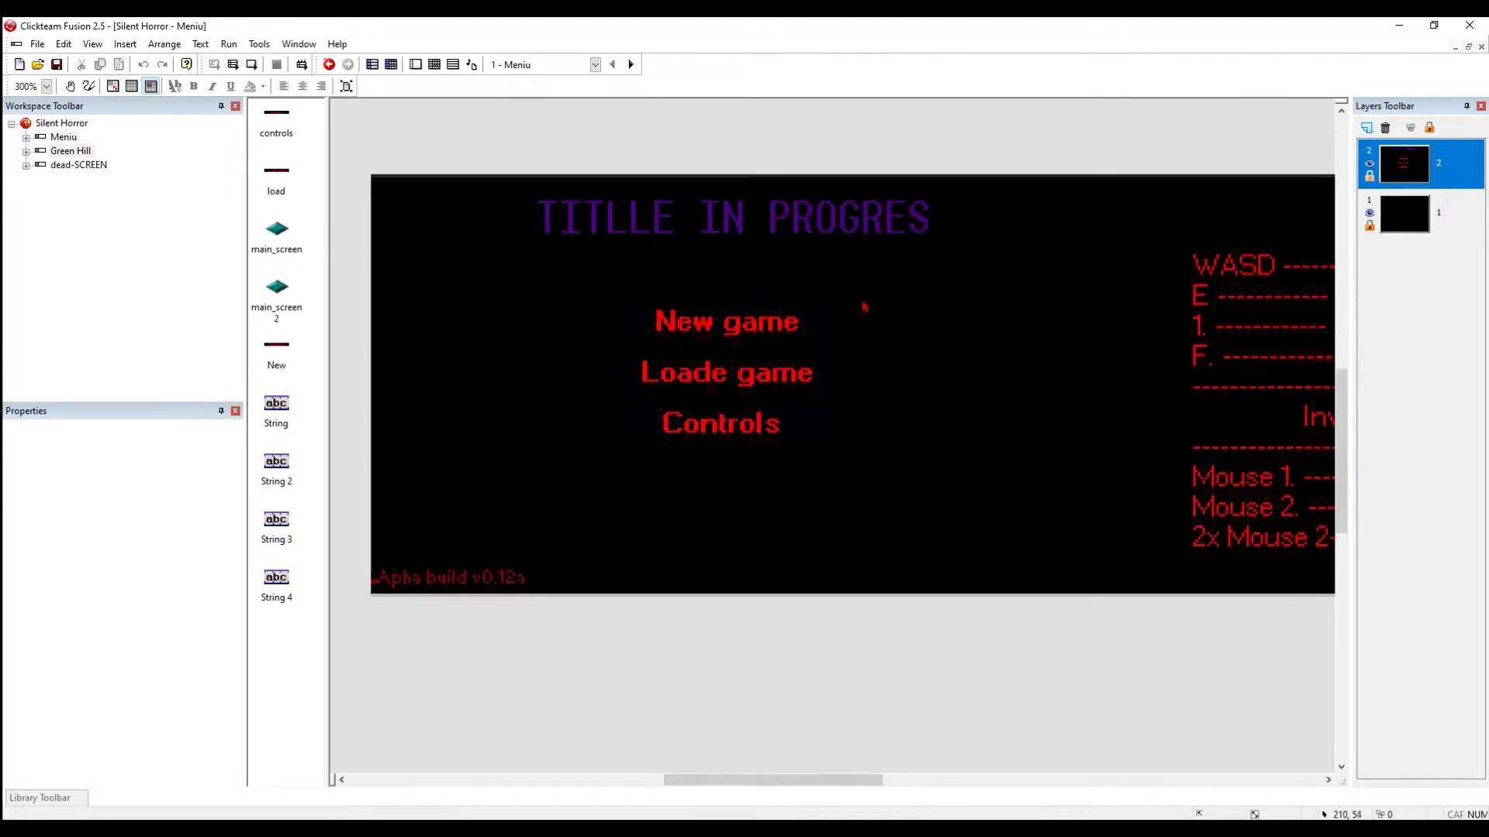
{"action": "scroll", "coordinate": [861, 303], "scroll_direction": "down", "scroll_amount": 1}
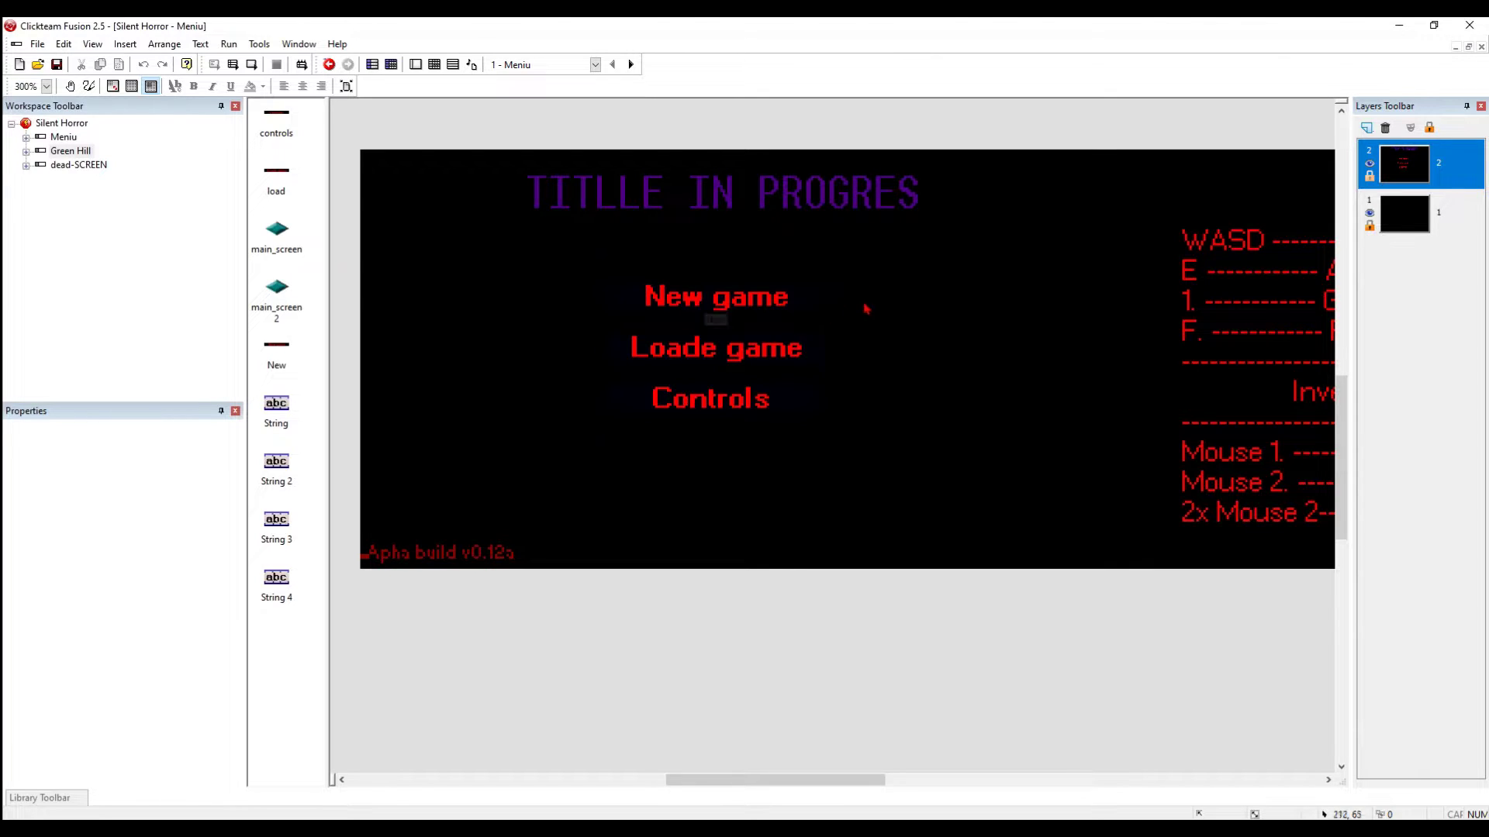
{"action": "scroll", "coordinate": [1000, 325], "scroll_direction": "up", "scroll_amount": 1}
{"action": "scroll", "coordinate": [1002, 328], "scroll_direction": "up", "scroll_amount": 1}
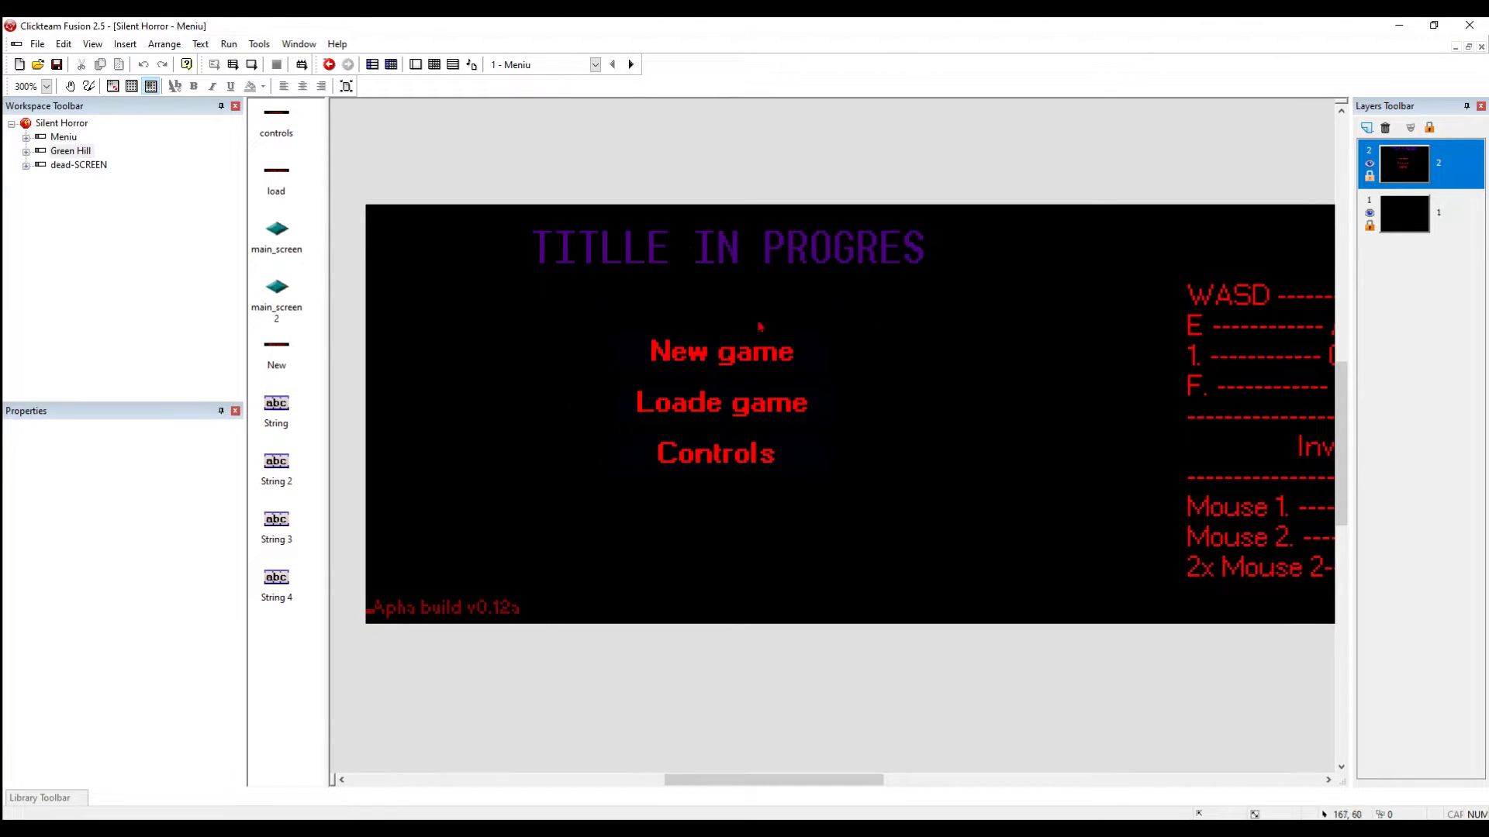
{"action": "middle_click_drag", "start_coordinate": [953, 373], "coordinate": [987, 358]}
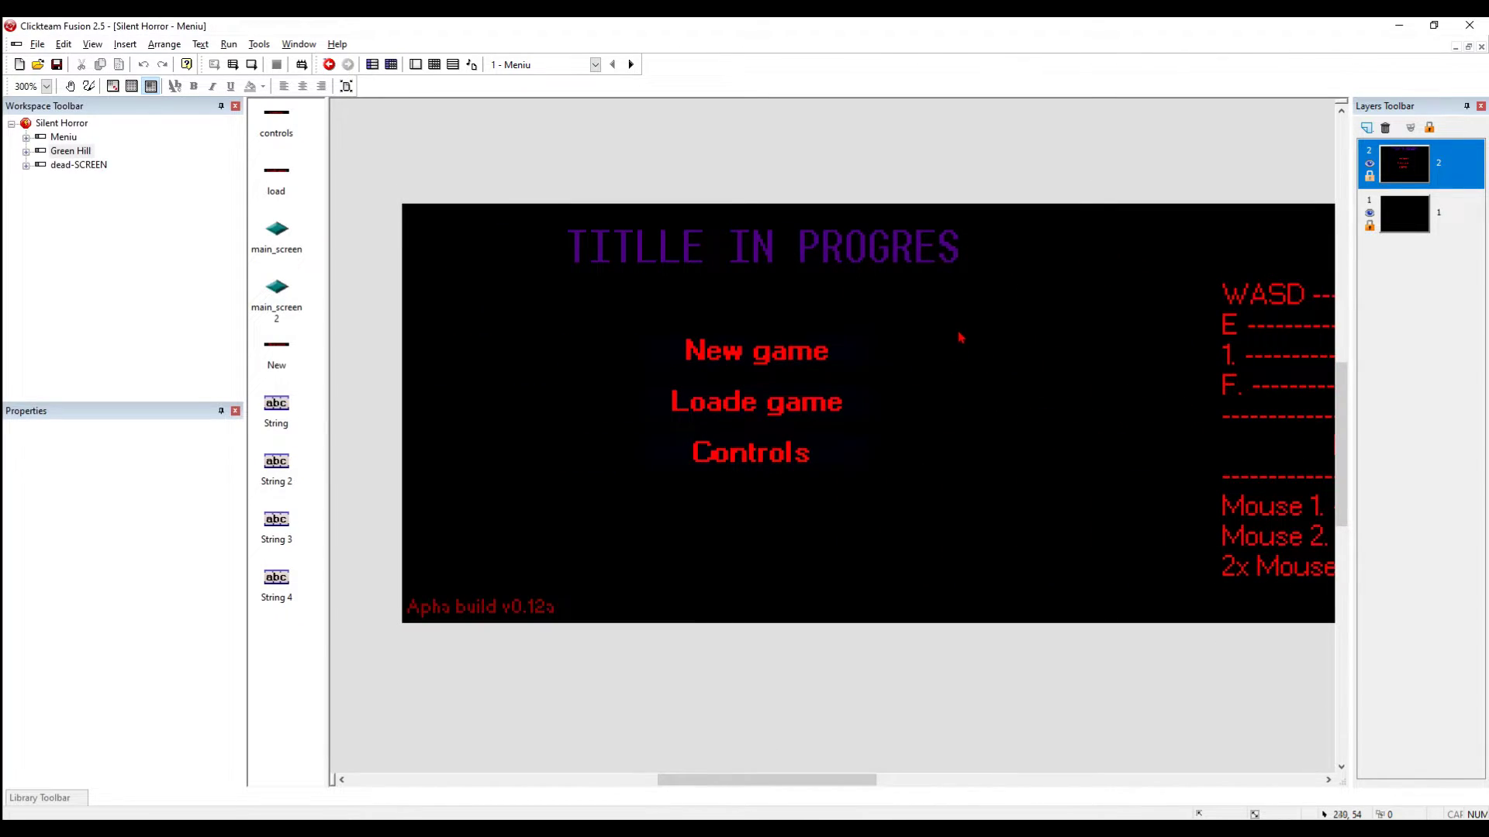
- Review the key-binding list beside the main menu and inspect the title string's text settings
{"action": "key", "text": "alt"}
{"action": "scroll", "coordinate": [908, 329], "scroll_direction": "right", "scroll_amount": 10}
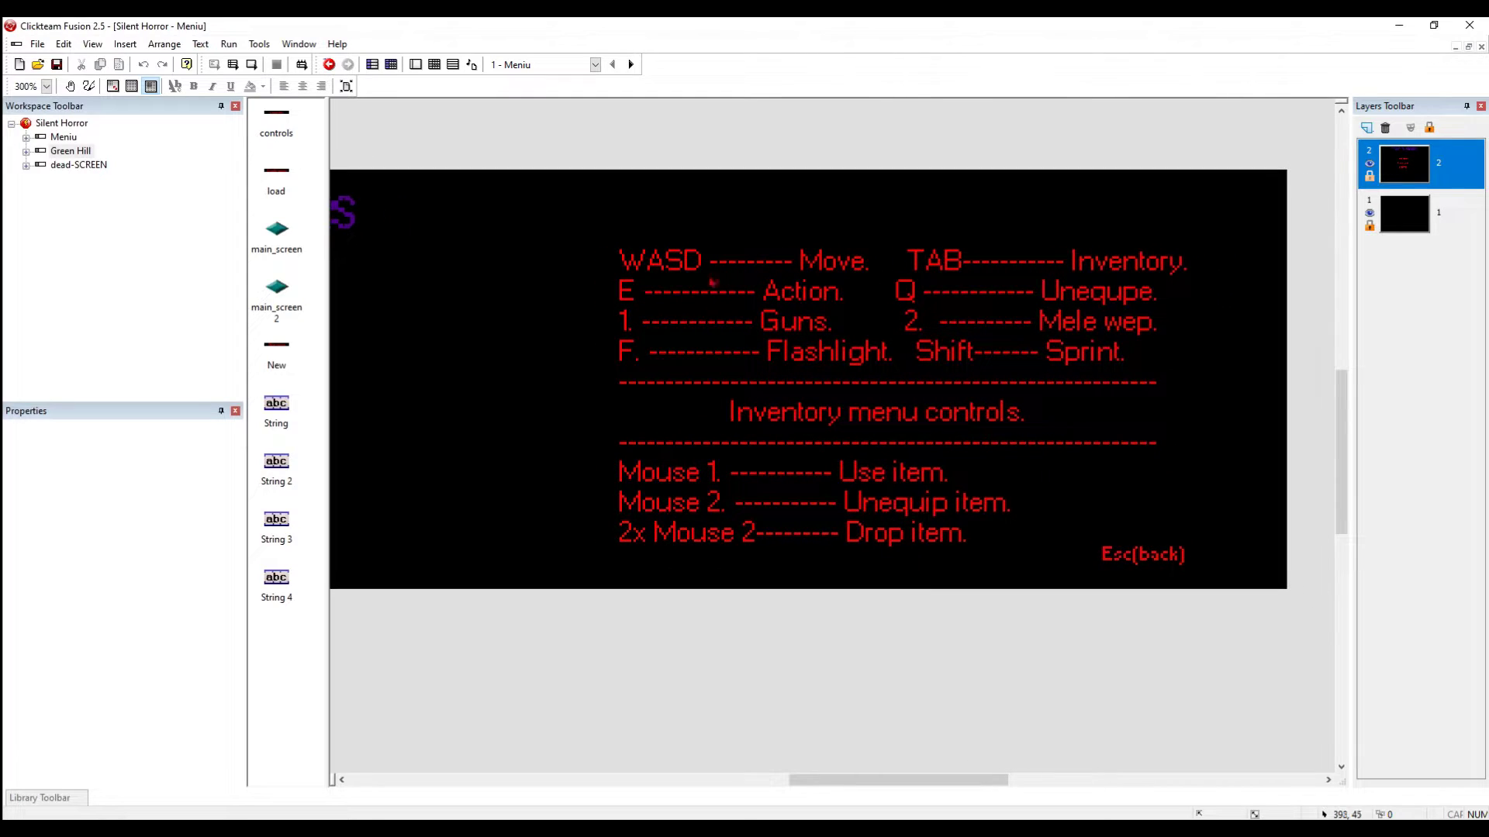
{"action": "scroll", "coordinate": [715, 353], "scroll_direction": "left", "scroll_amount": 11}
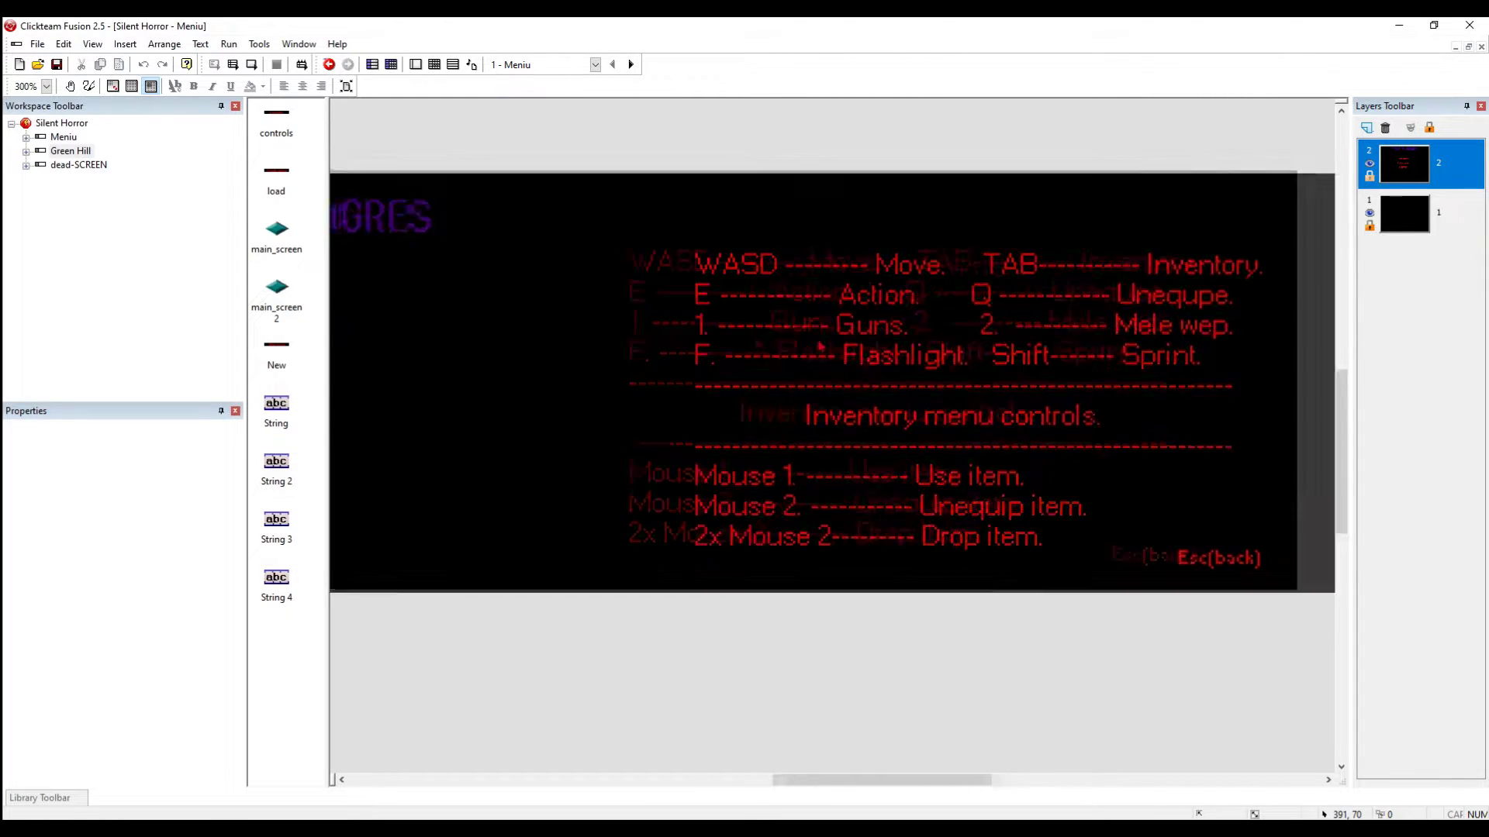
{"action": "left_click", "coordinate": [723, 235]}
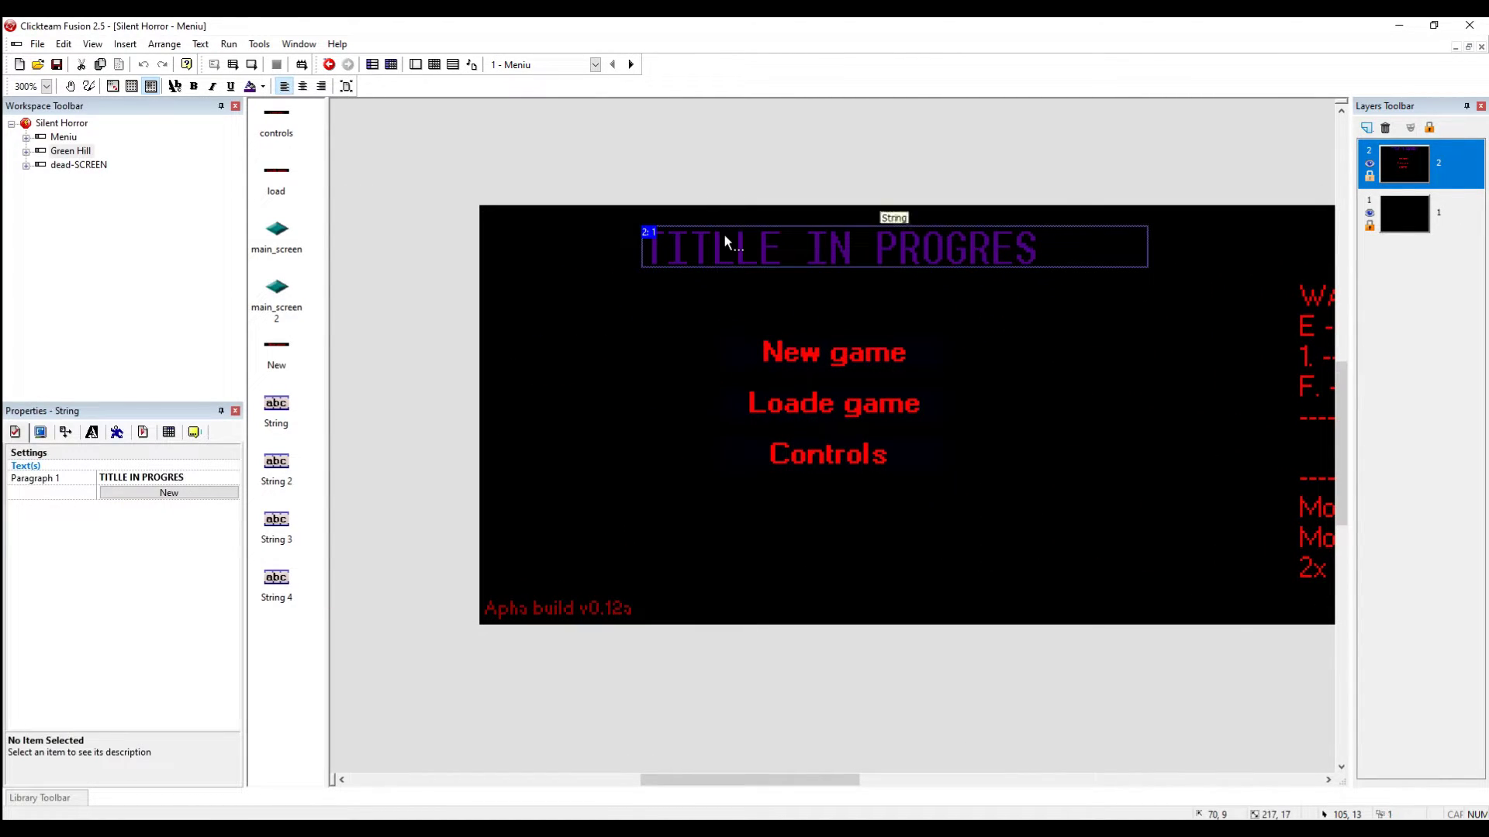
{"action": "left_click", "coordinate": [690, 166]}
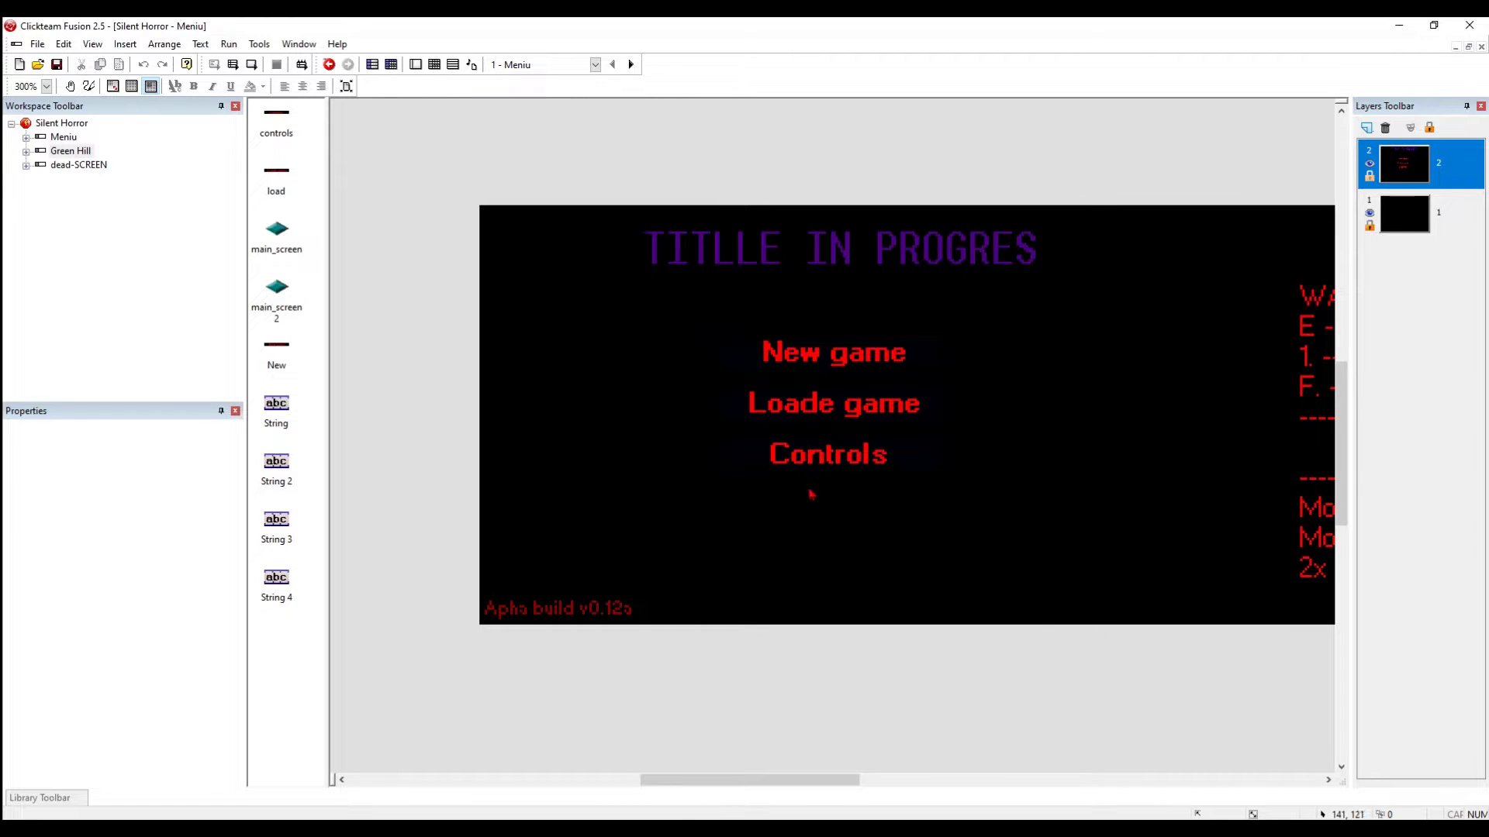
- Run the game from its main menu, close the debugger, view the Controls page and return to the menu
{"action": "left_click", "coordinate": [234, 65]}
{"action": "left_click", "coordinate": [814, 353]}
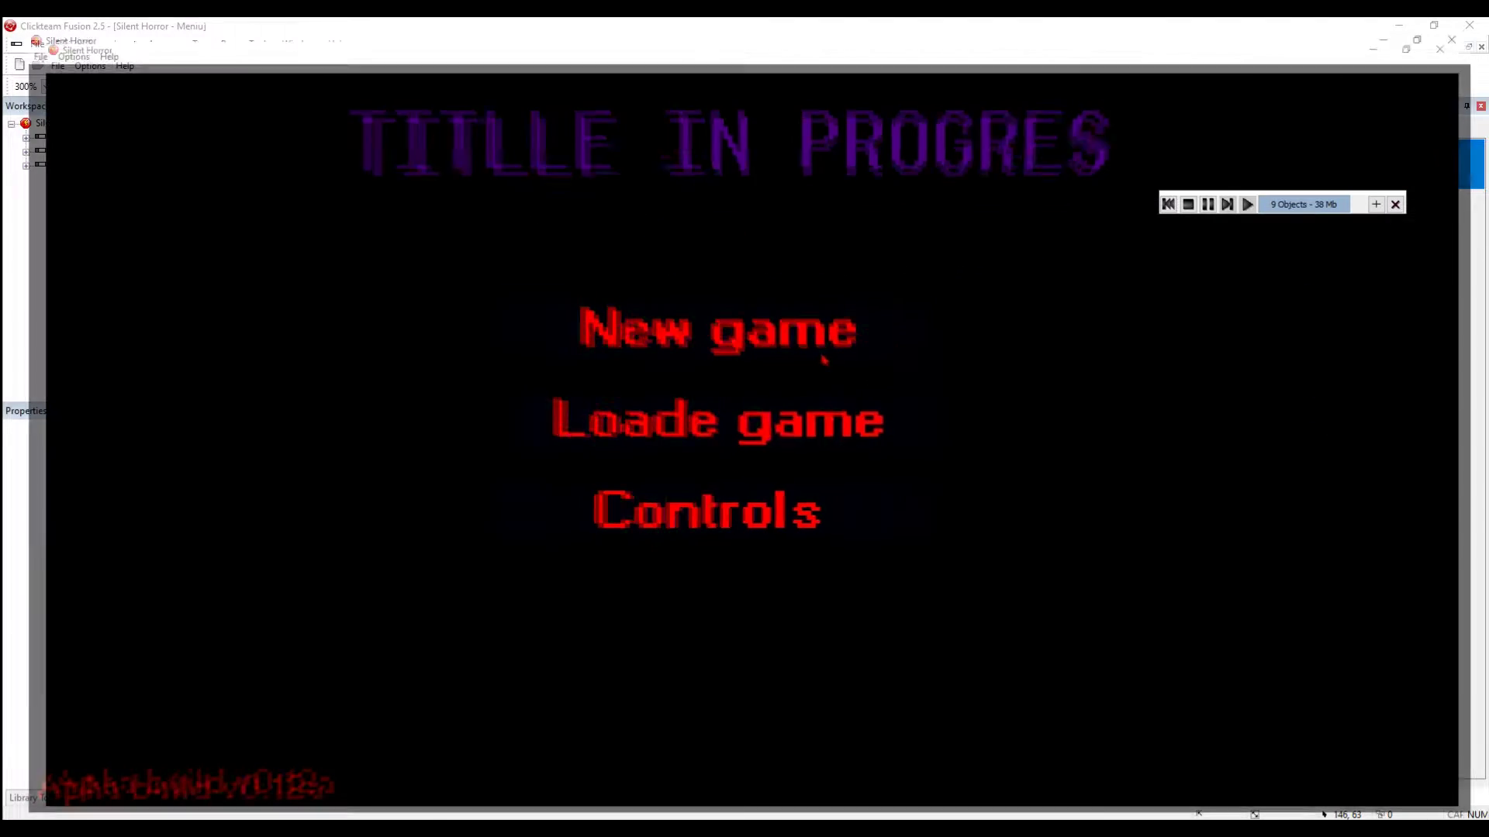
{"action": "left_click", "coordinate": [1397, 204]}
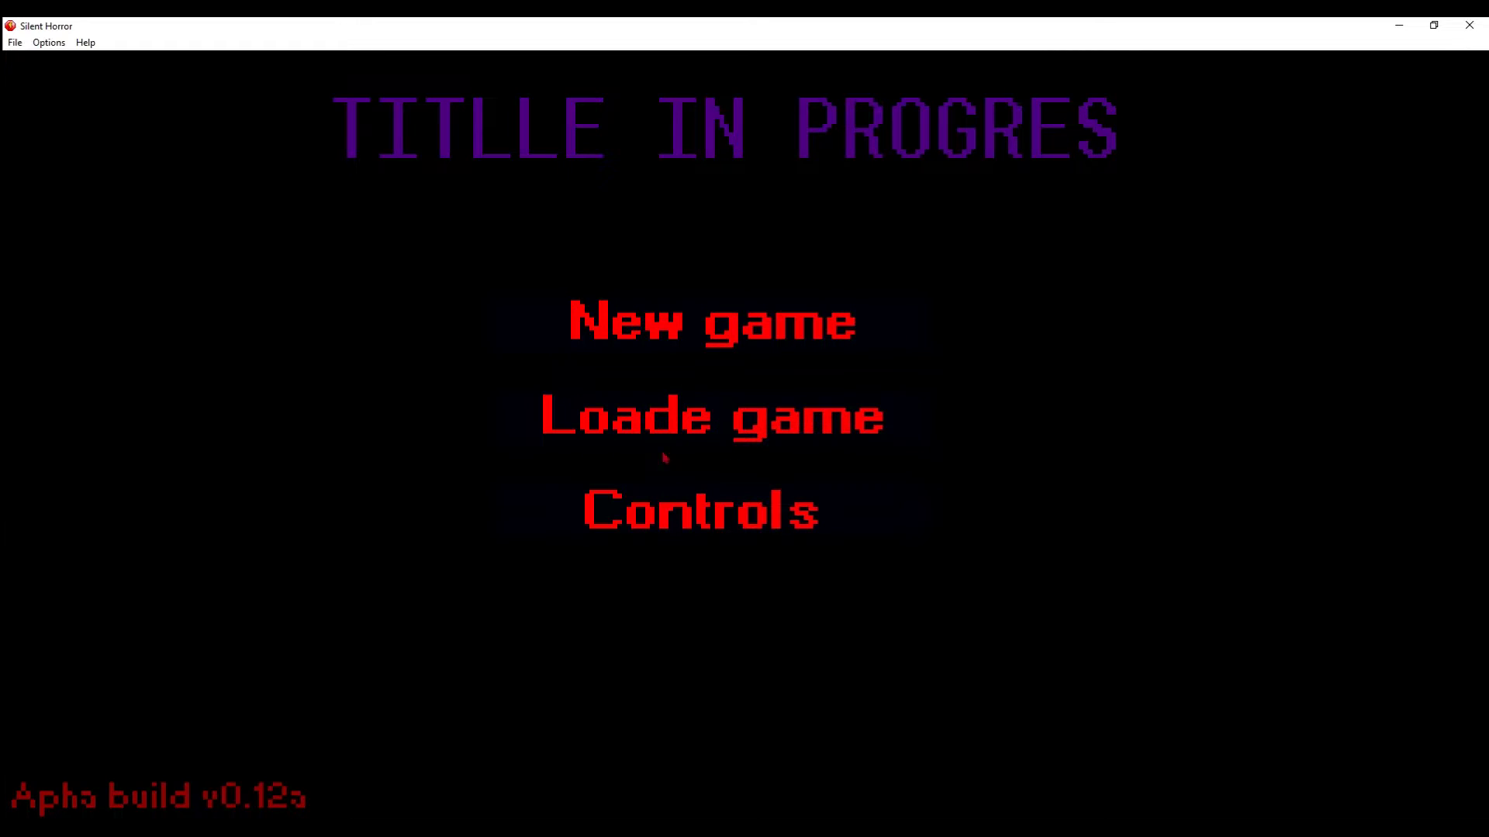
{"action": "left_click", "coordinate": [692, 507]}
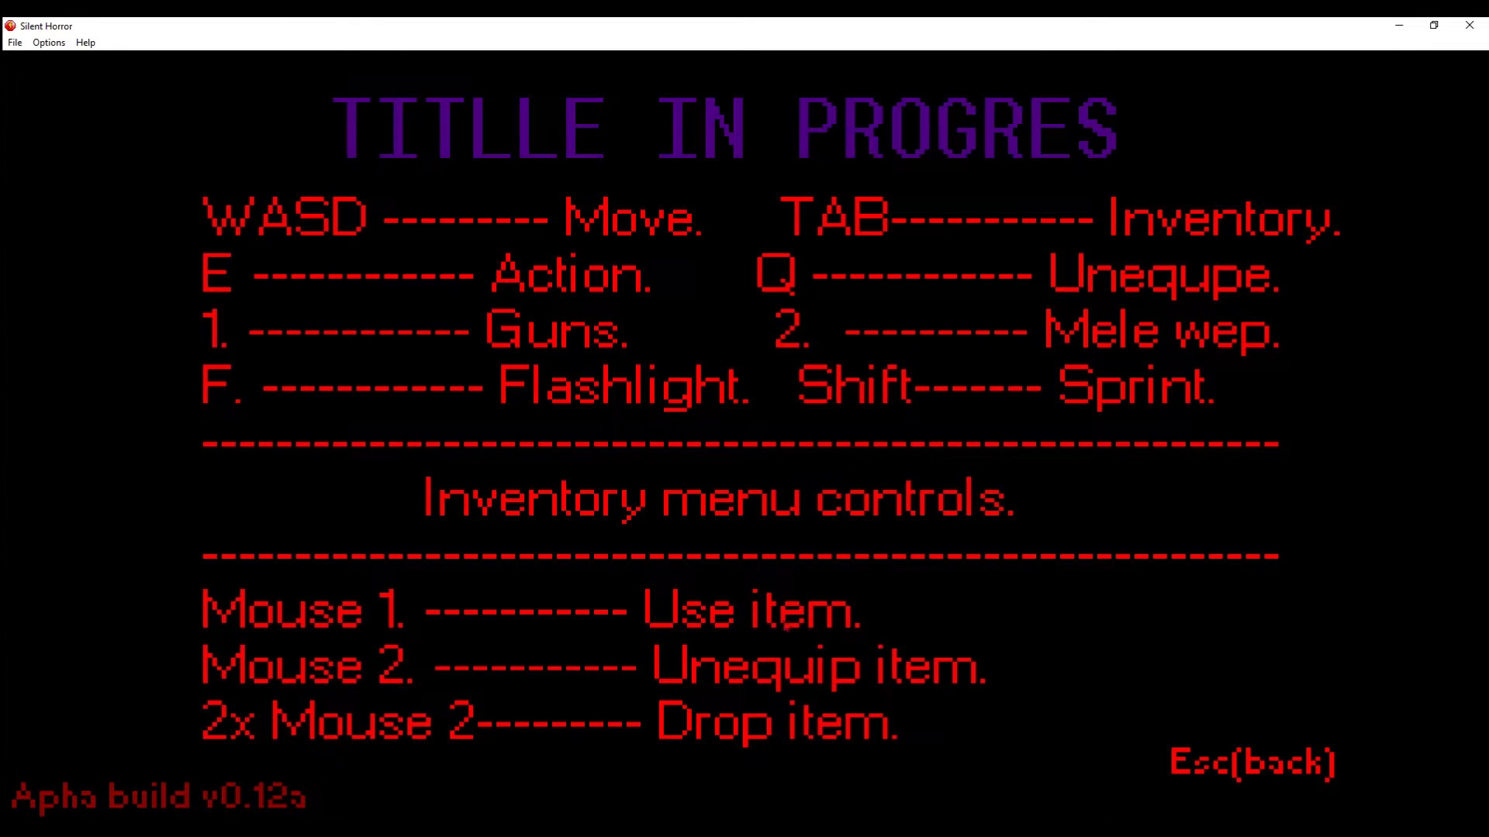
{"action": "key", "text": "Escape"}
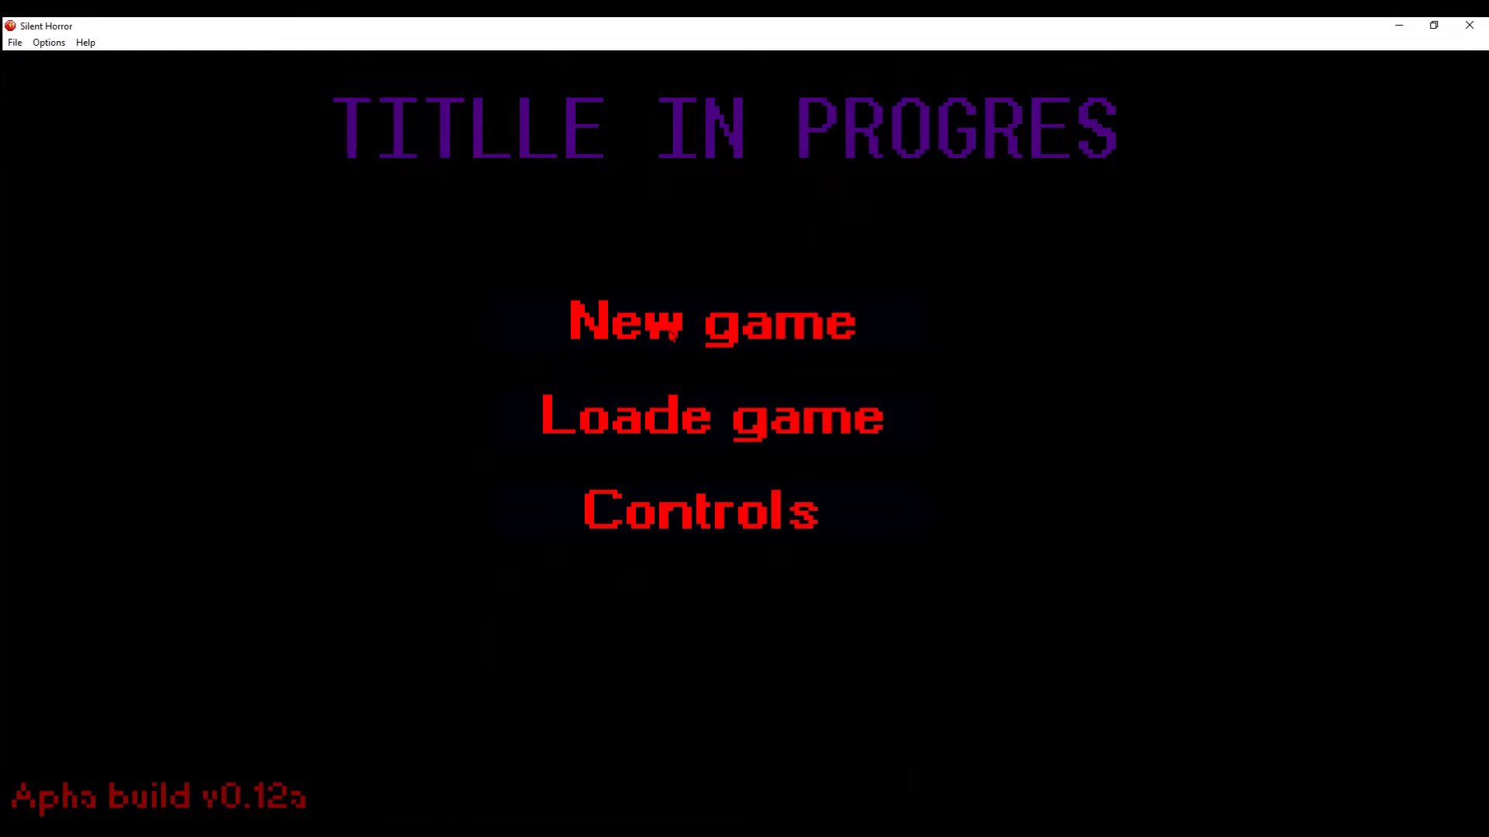
- Start a new game, walk a little beside the car and check the Glock 9mm in the inventory
{"action": "left_click", "coordinate": [672, 334]}
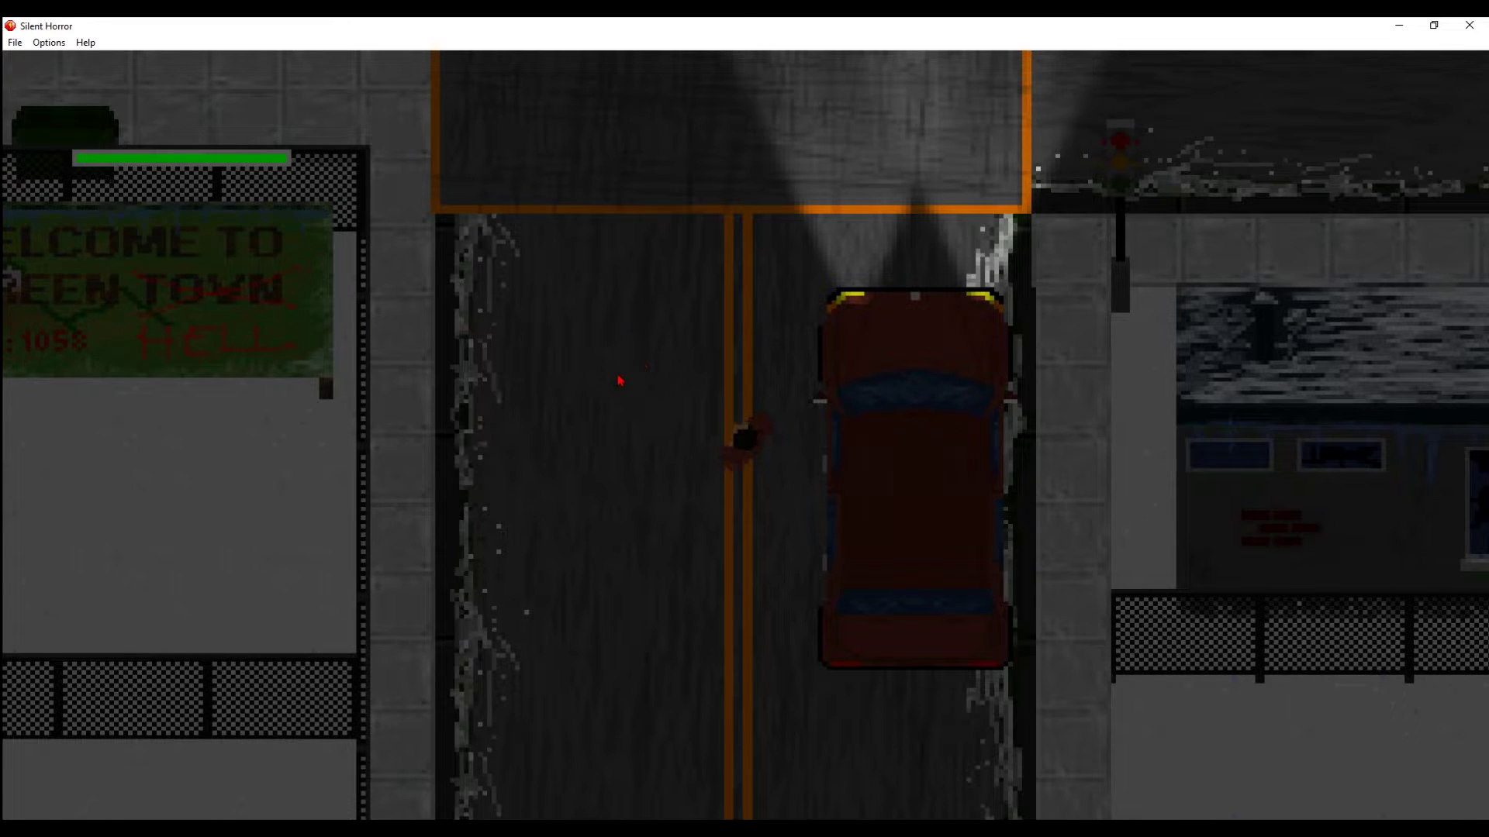
{"action": "key", "text": "w"}
{"action": "key", "text": "a"}
{"action": "key", "text": "Tab"}
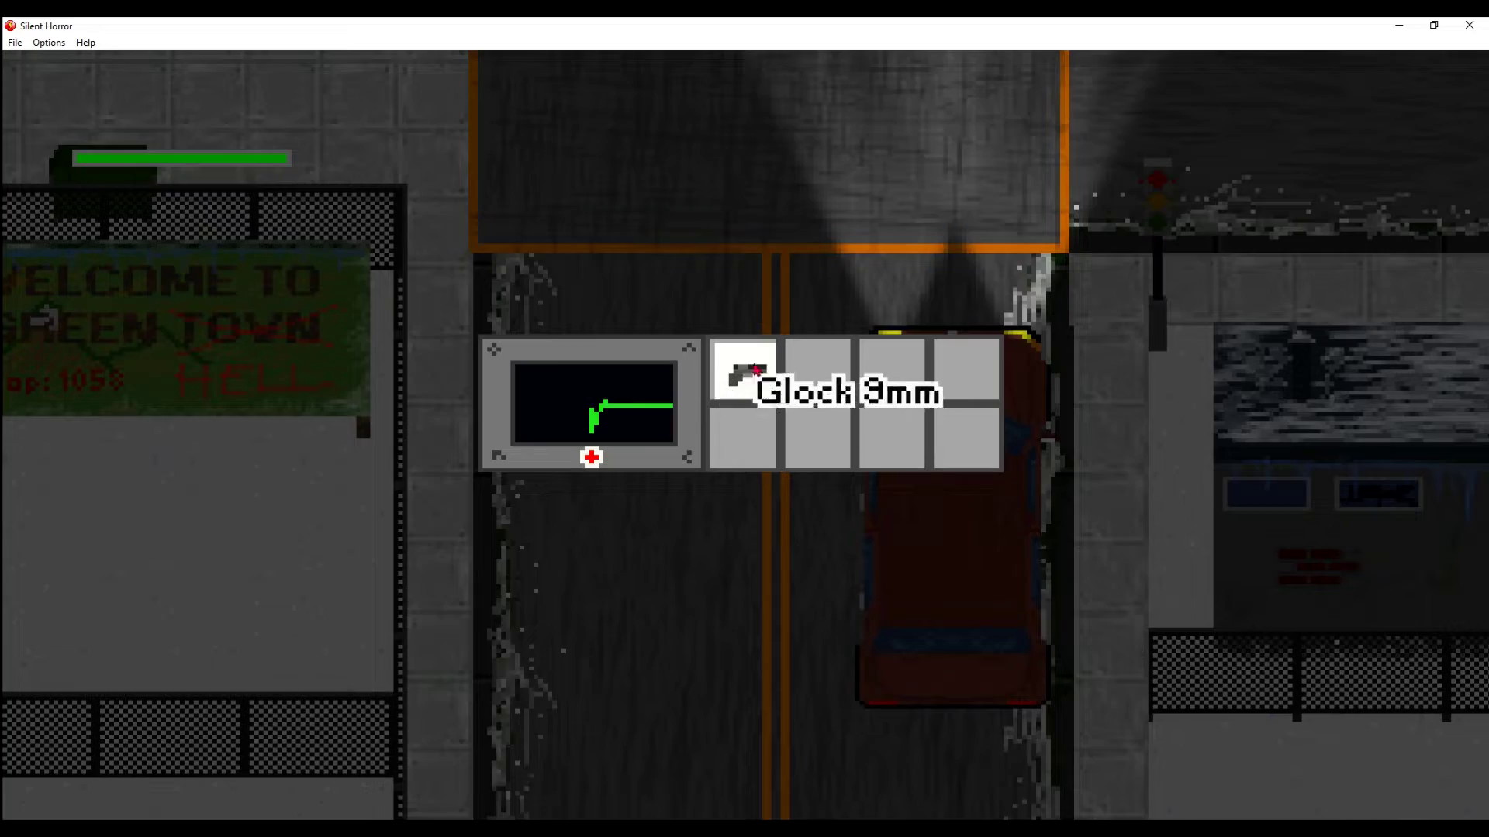
{"action": "key", "text": "Tab"}
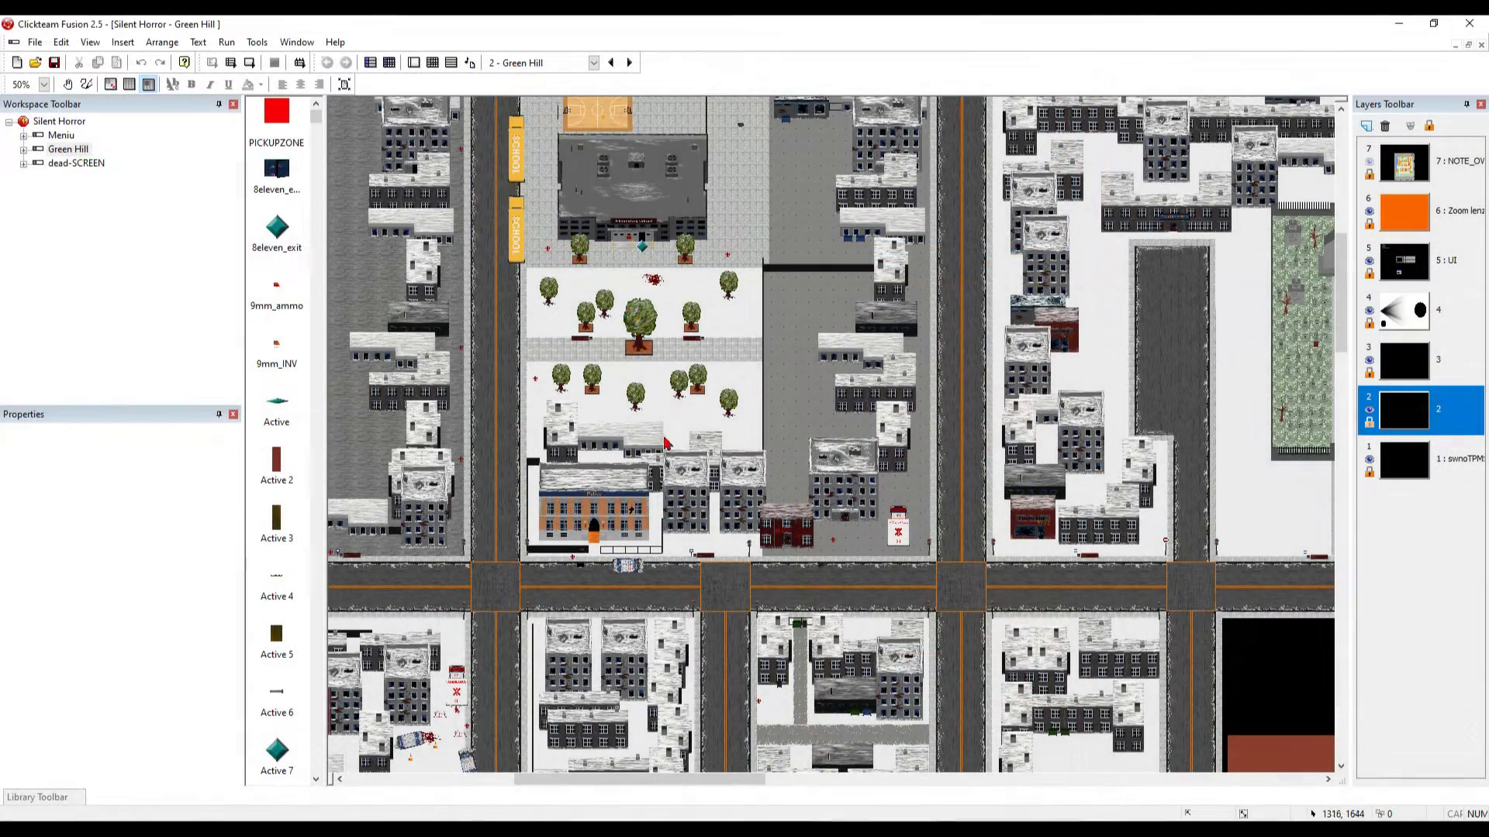
- Survey the Green Hill frame's city blocks from the school park and cemetery to the docks and waterfront
{"action": "scroll", "coordinate": [674, 250], "scroll_direction": "up", "scroll_amount": 5}
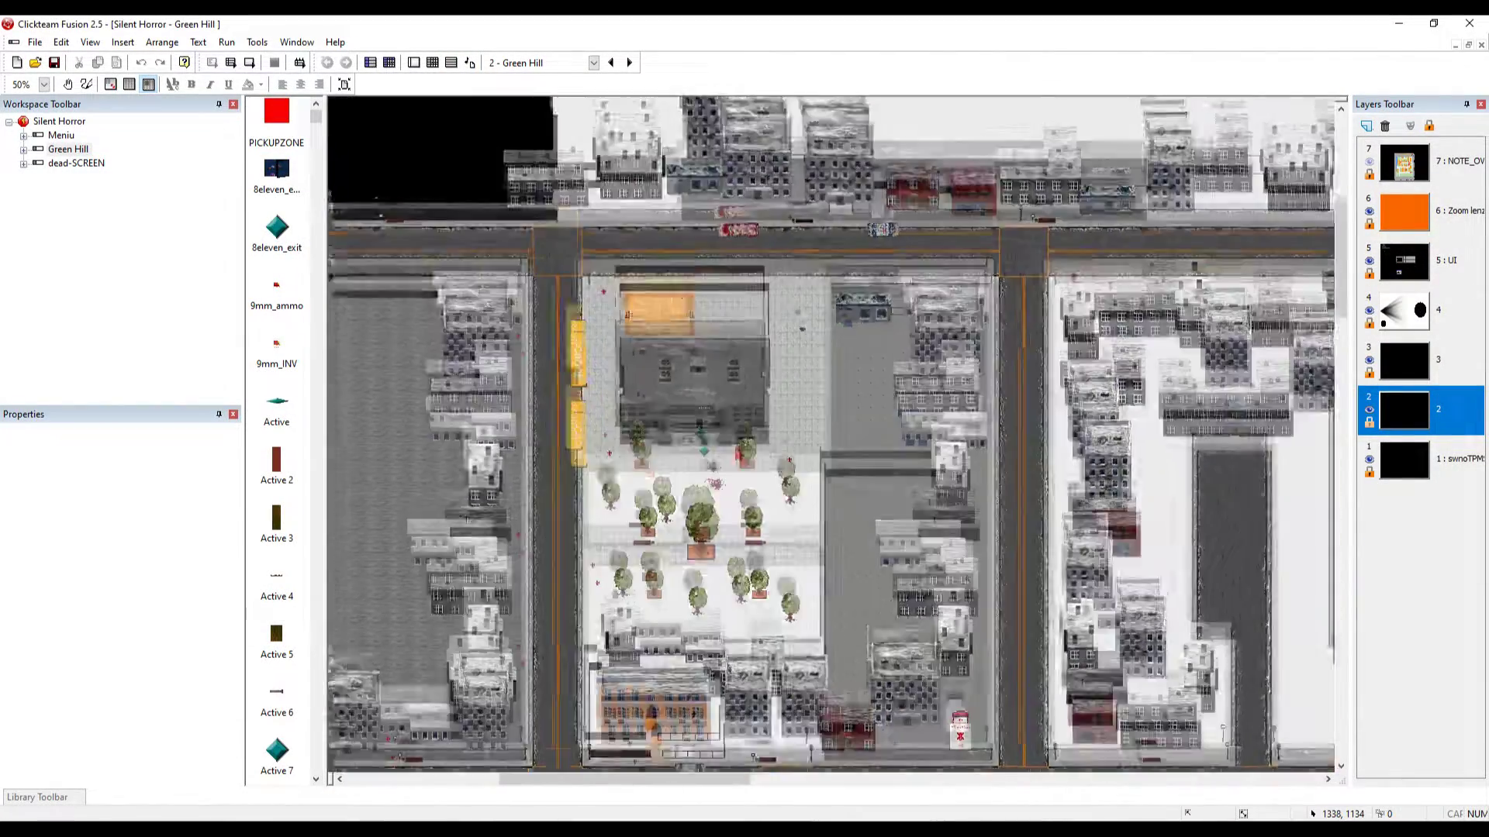
{"action": "middle_click_drag", "start_coordinate": [779, 531], "coordinate": [442, 262]}
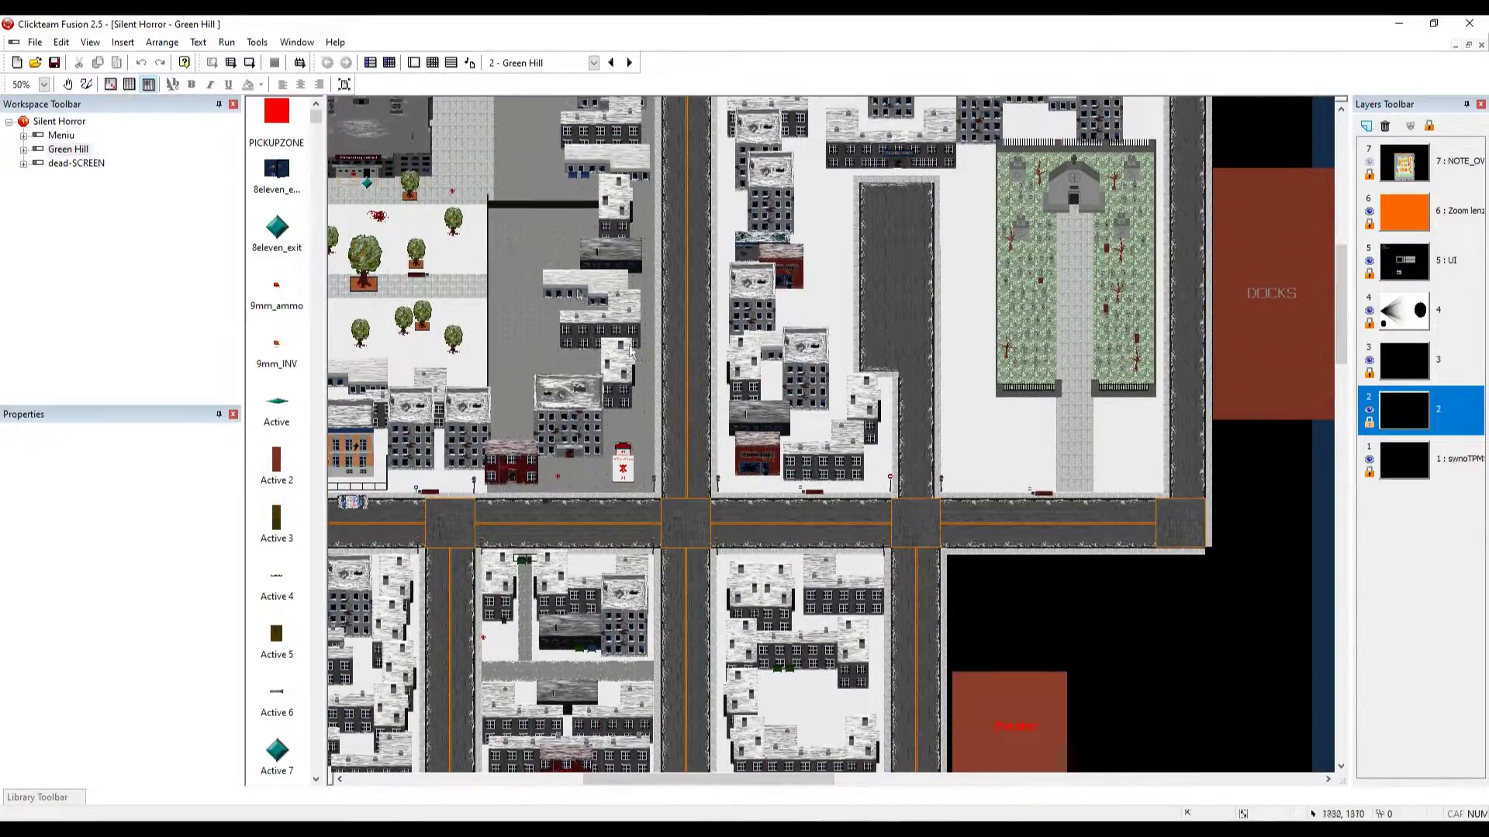
{"action": "scroll", "coordinate": [631, 352], "scroll_direction": "down", "scroll_amount": 7}
{"action": "scroll", "coordinate": [630, 351], "scroll_direction": "left", "scroll_amount": 4, "text": "shift"}
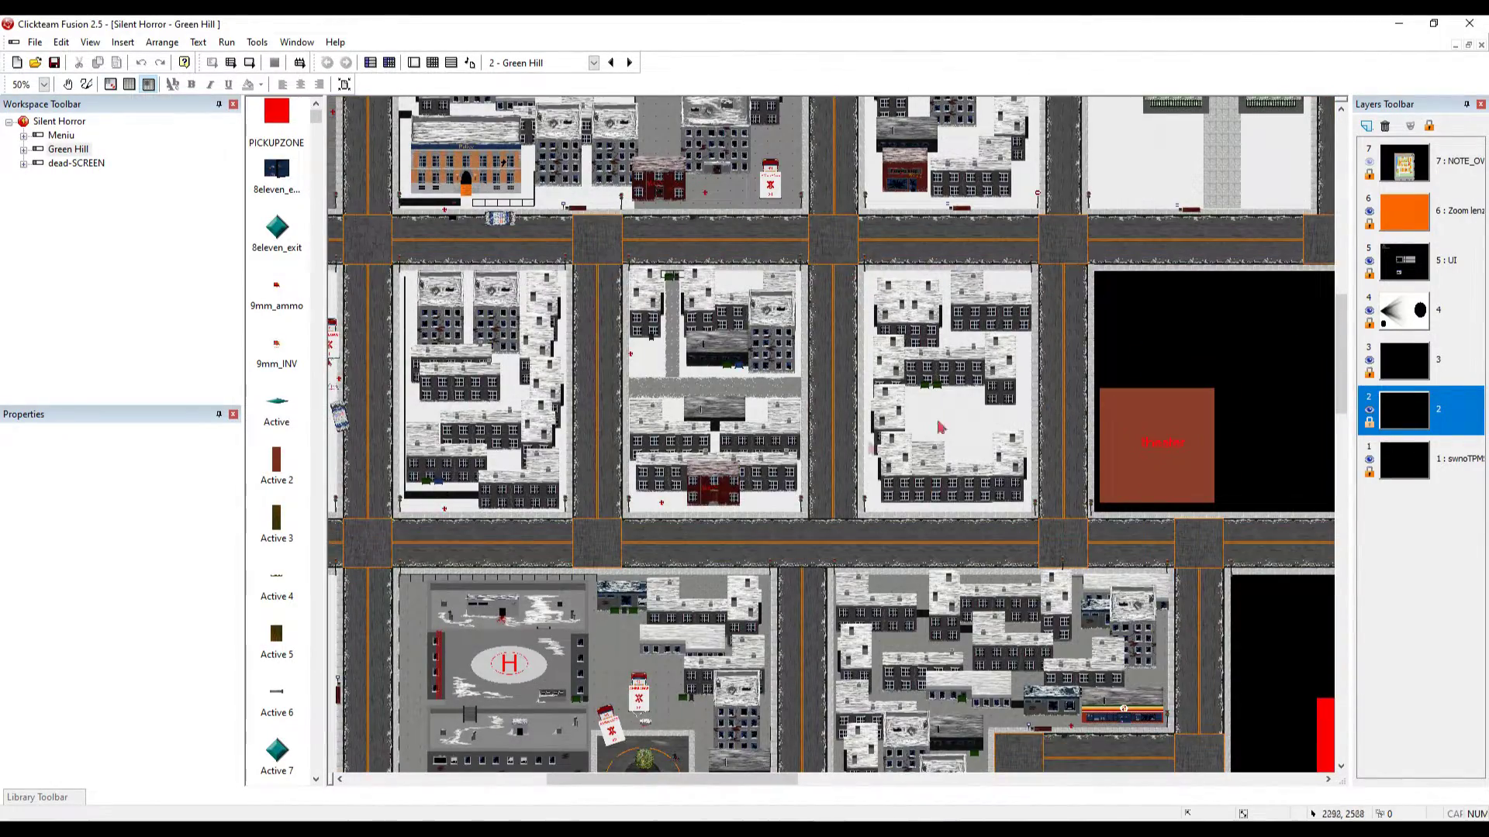
{"action": "middle_click_drag", "start_coordinate": [880, 392], "coordinate": [835, 392]}
{"action": "middle_click_drag", "start_coordinate": [721, 338], "coordinate": [859, 356]}
{"action": "scroll", "coordinate": [859, 355], "scroll_direction": "left", "scroll_amount": 5, "text": "shift"}
{"action": "scroll", "coordinate": [789, 343], "scroll_direction": "down", "scroll_amount": 2}
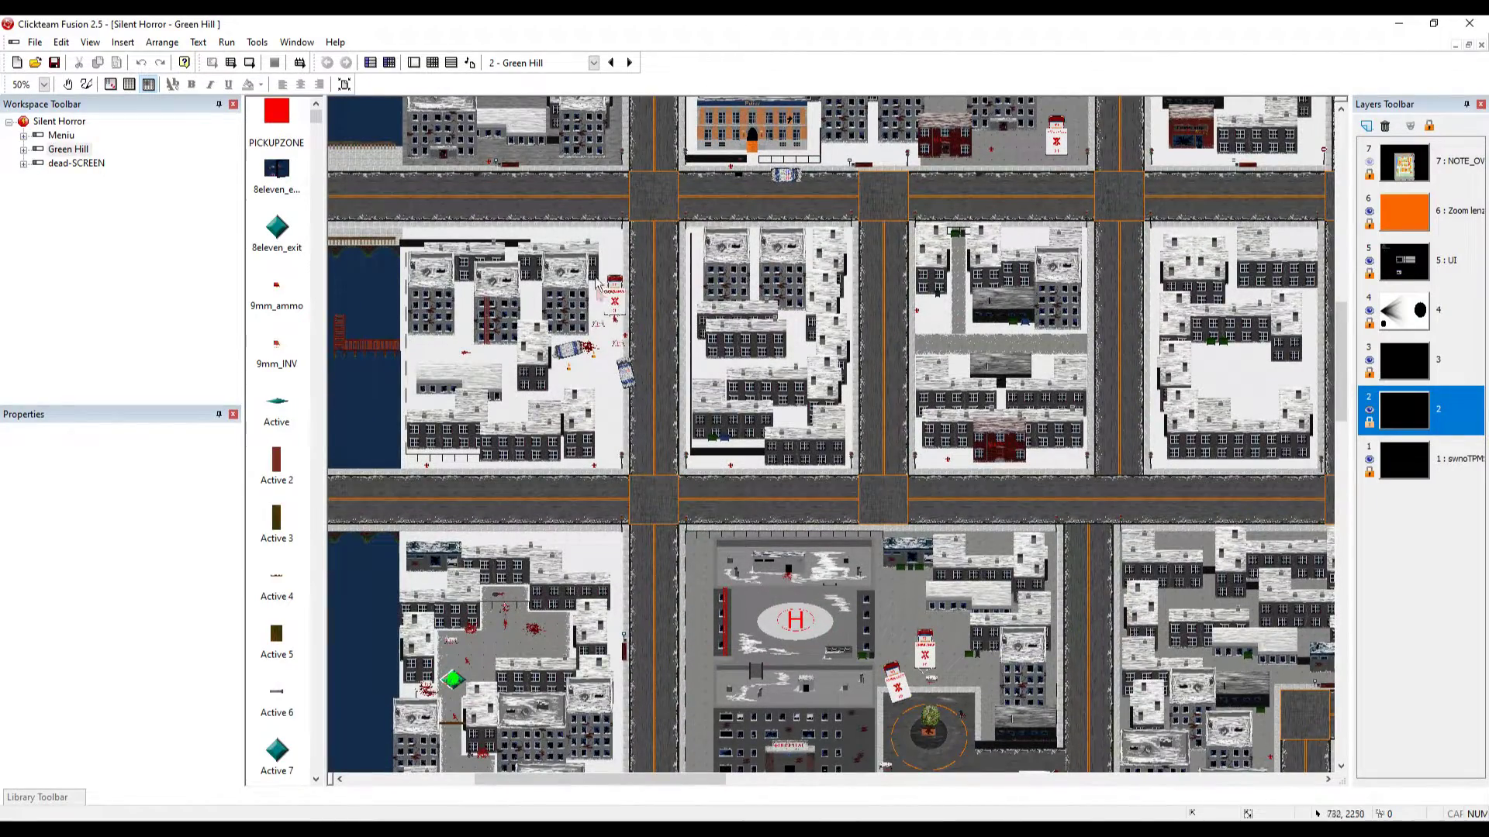
{"action": "scroll", "coordinate": [1058, 332], "scroll_direction": "down", "scroll_amount": 1, "text": "ctrl"}
{"action": "middle_click_drag", "start_coordinate": [1193, 339], "coordinate": [1042, 356]}
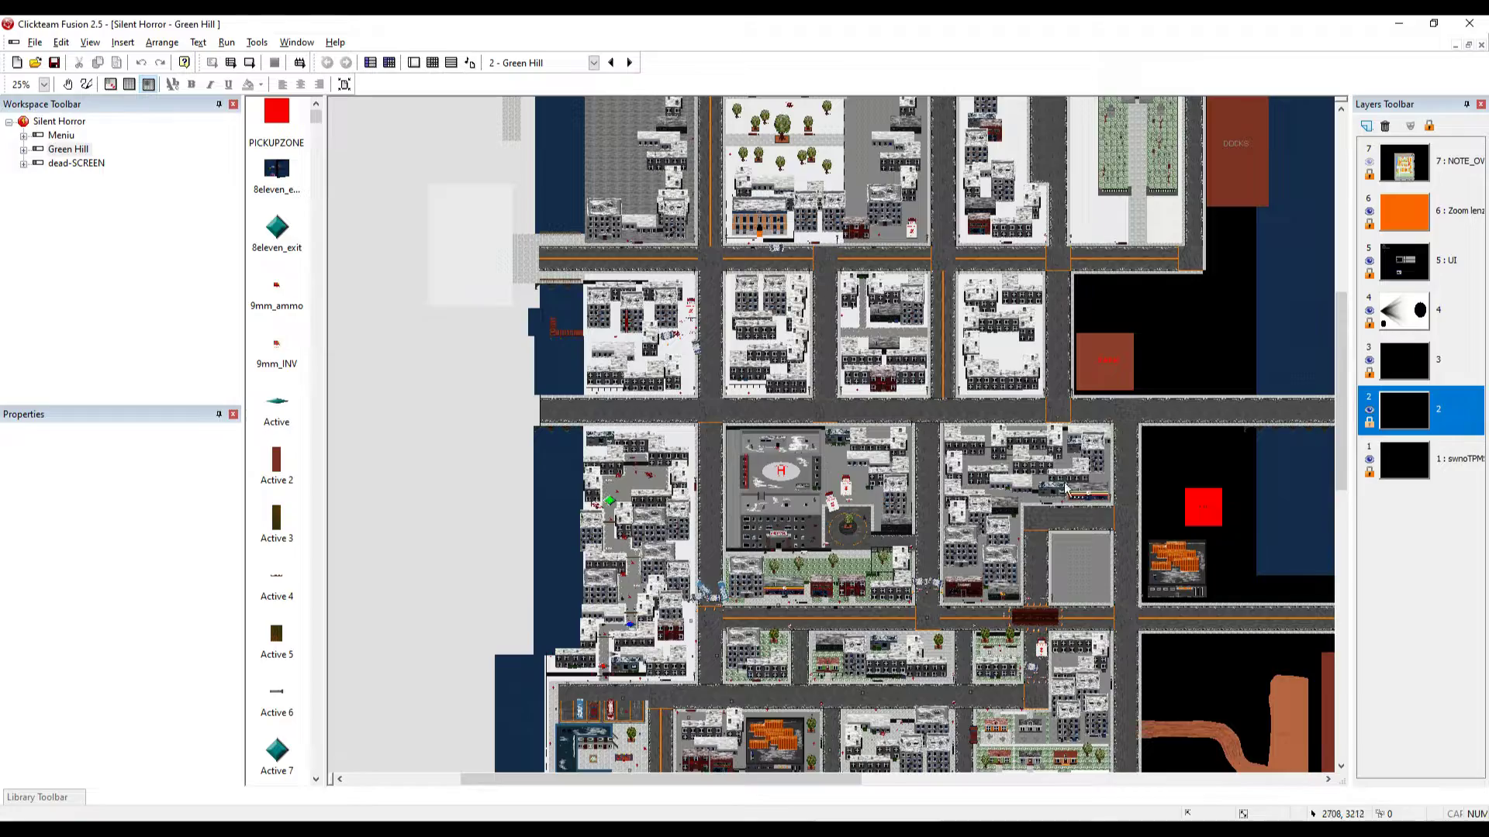
- Examine the hospital block with its ambulances and the blocks up to the police station
{"action": "scroll", "coordinate": [1066, 488], "scroll_direction": "up", "scroll_amount": 2, "text": "ctrl"}
{"action": "scroll", "coordinate": [902, 531], "scroll_direction": "left", "scroll_amount": 9, "text": "shift"}
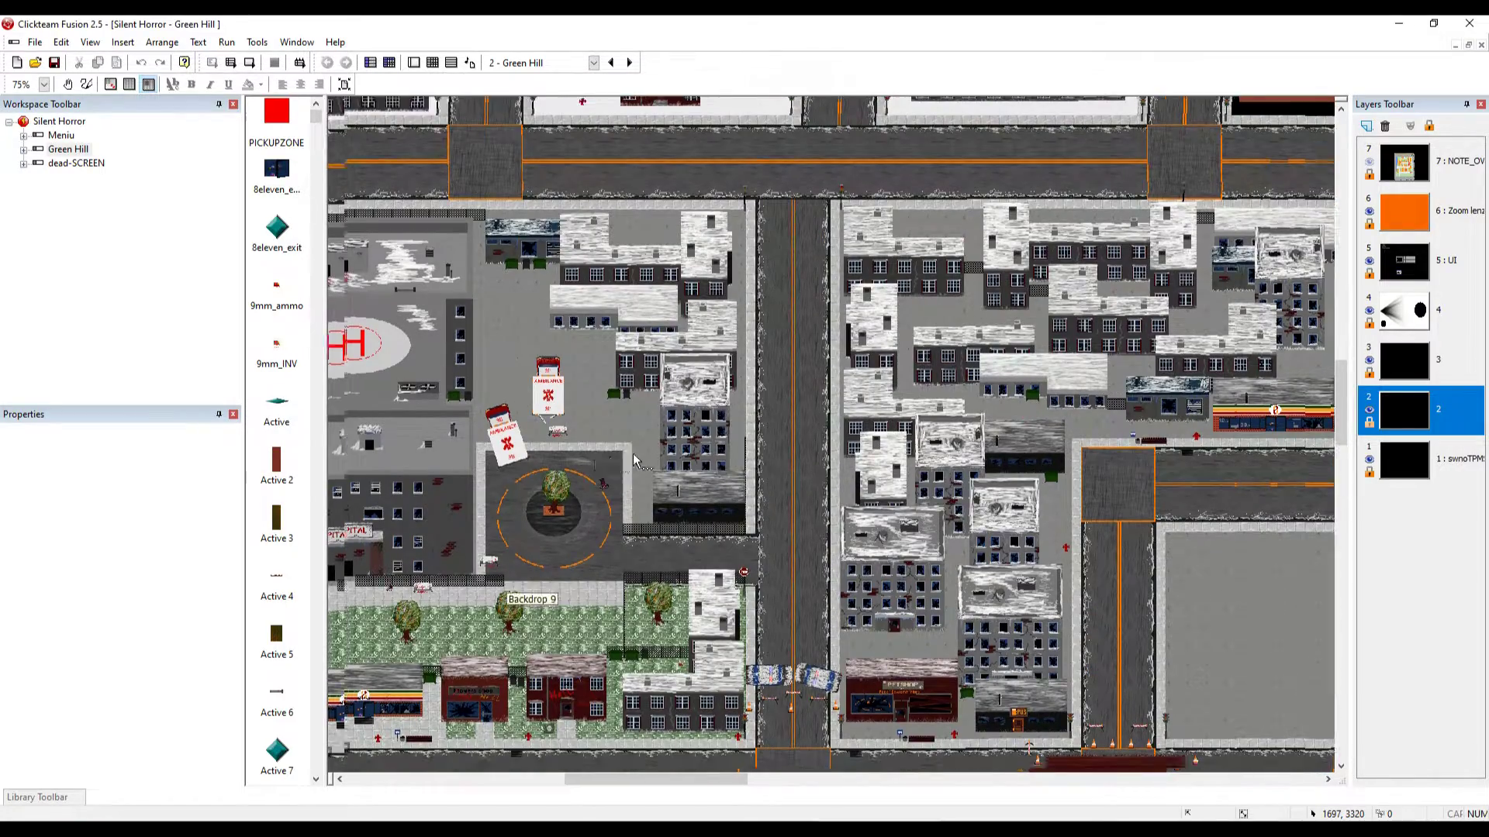
{"action": "scroll", "coordinate": [773, 355], "scroll_direction": "up", "scroll_amount": 4}
{"action": "scroll", "coordinate": [773, 355], "scroll_direction": "up", "scroll_amount": 6}
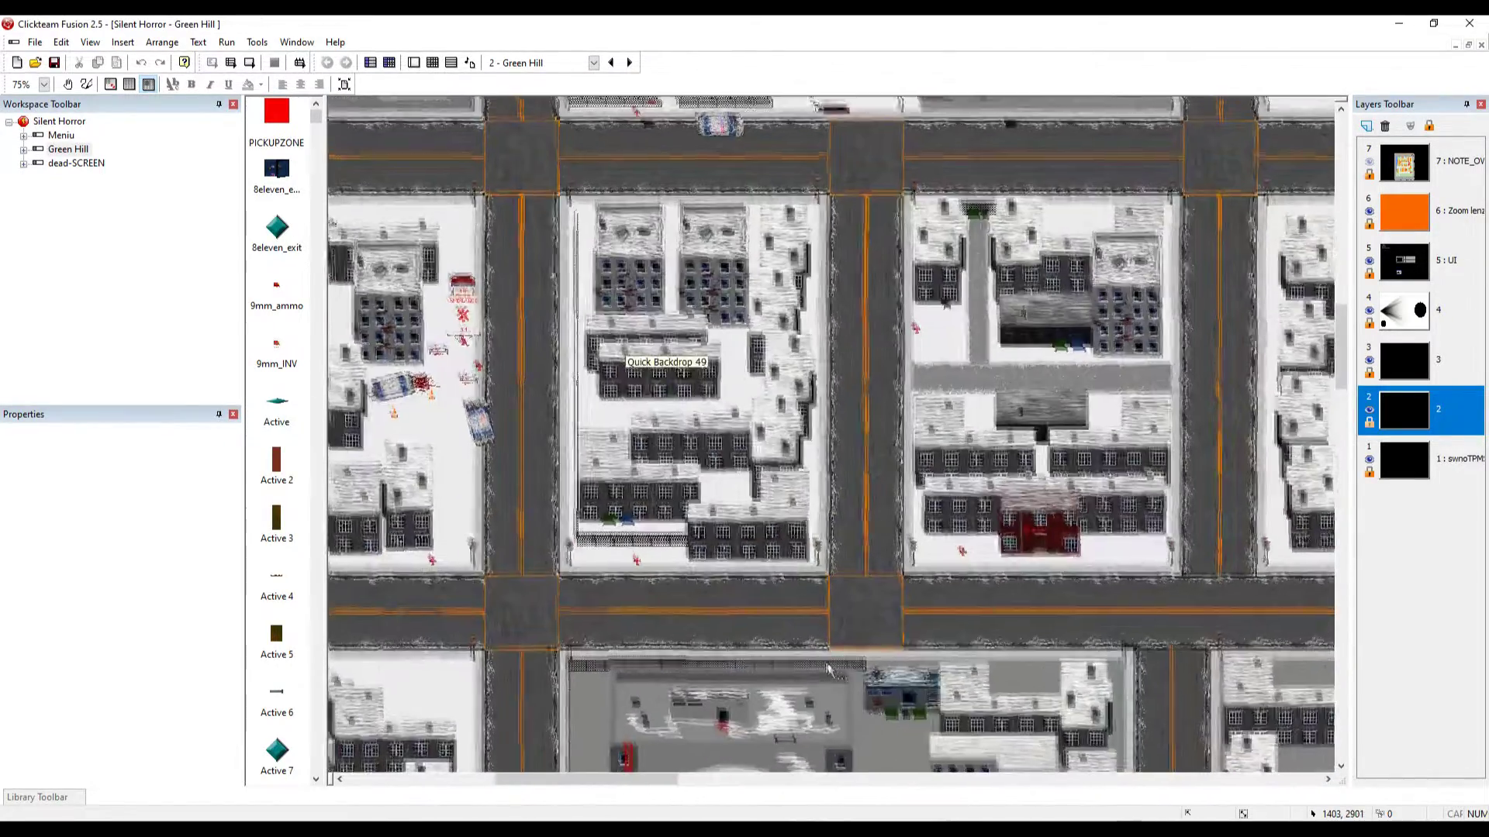
{"action": "scroll", "coordinate": [571, 580], "scroll_direction": "left", "scroll_amount": 2, "text": "shift"}
{"action": "scroll", "coordinate": [571, 580], "scroll_direction": "left", "scroll_amount": 2, "text": "shift"}
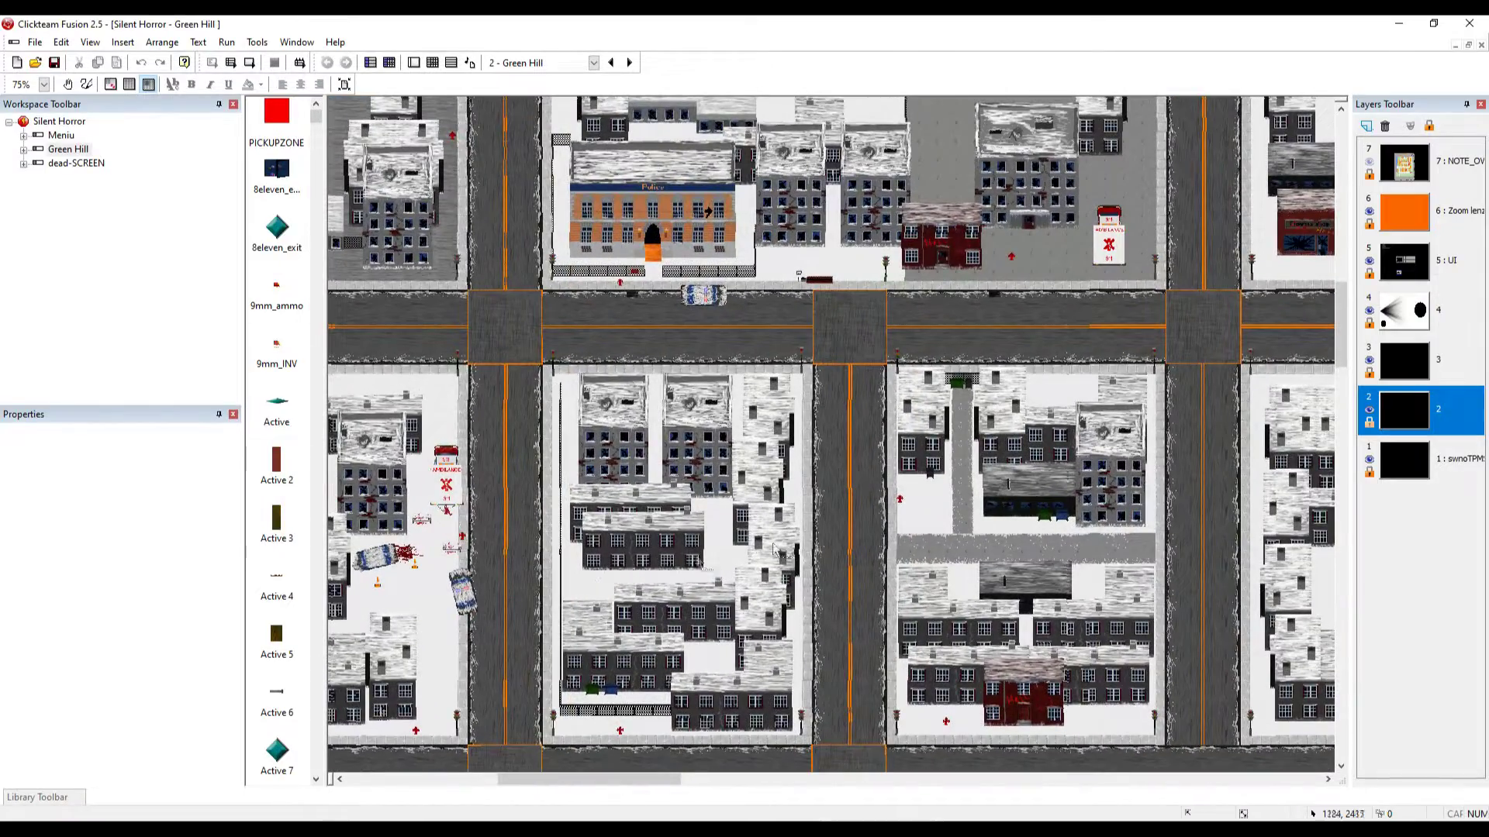
- Examine the elementary school, including its entrance object, tree-lined park, school buses and basketball court
{"action": "scroll", "coordinate": [982, 357], "scroll_direction": "up", "scroll_amount": 3, "text": "ctrl"}
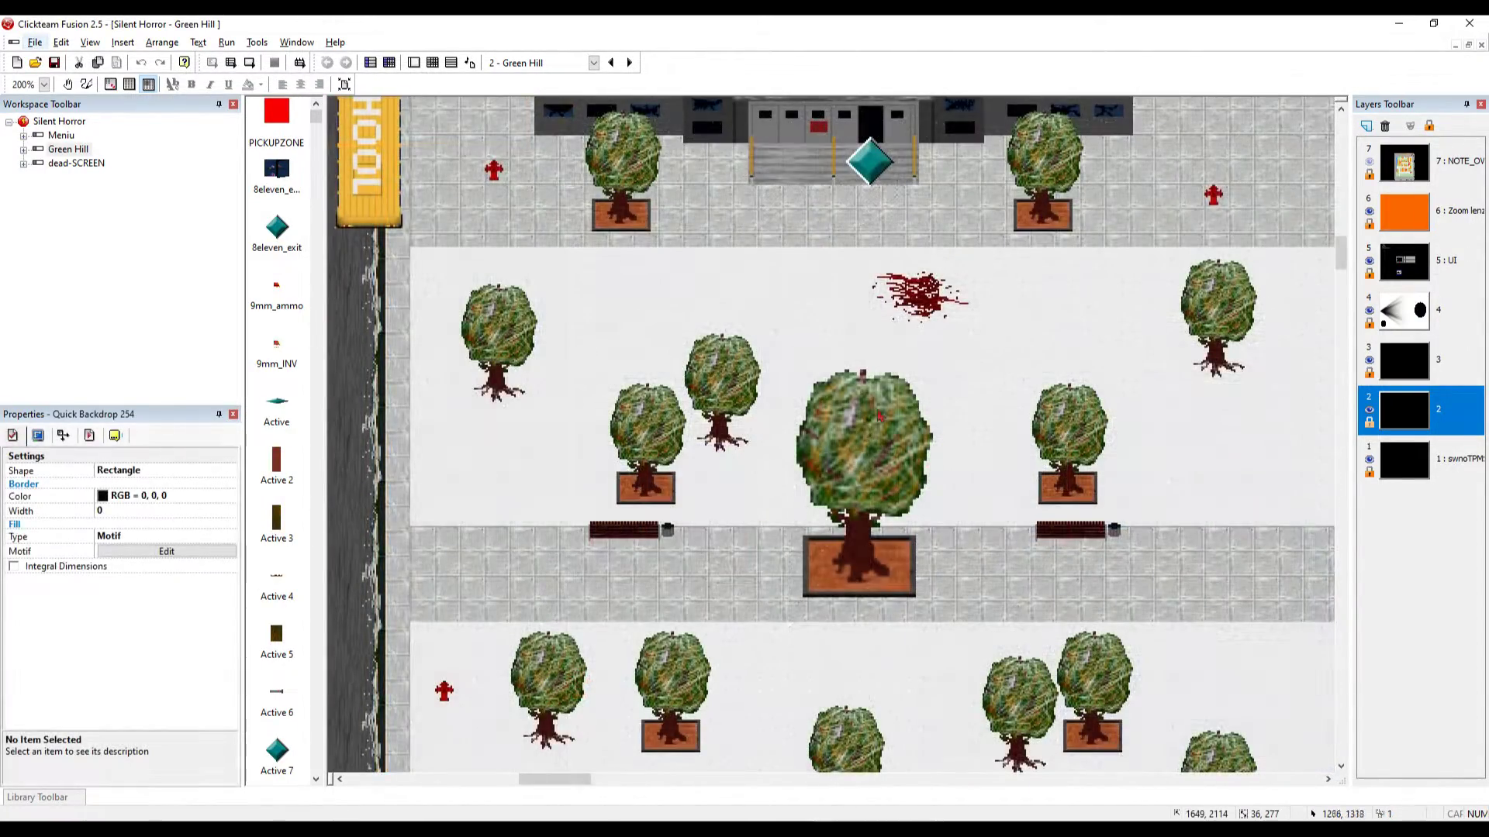
{"action": "middle_click_drag", "start_coordinate": [902, 351], "coordinate": [928, 512]}
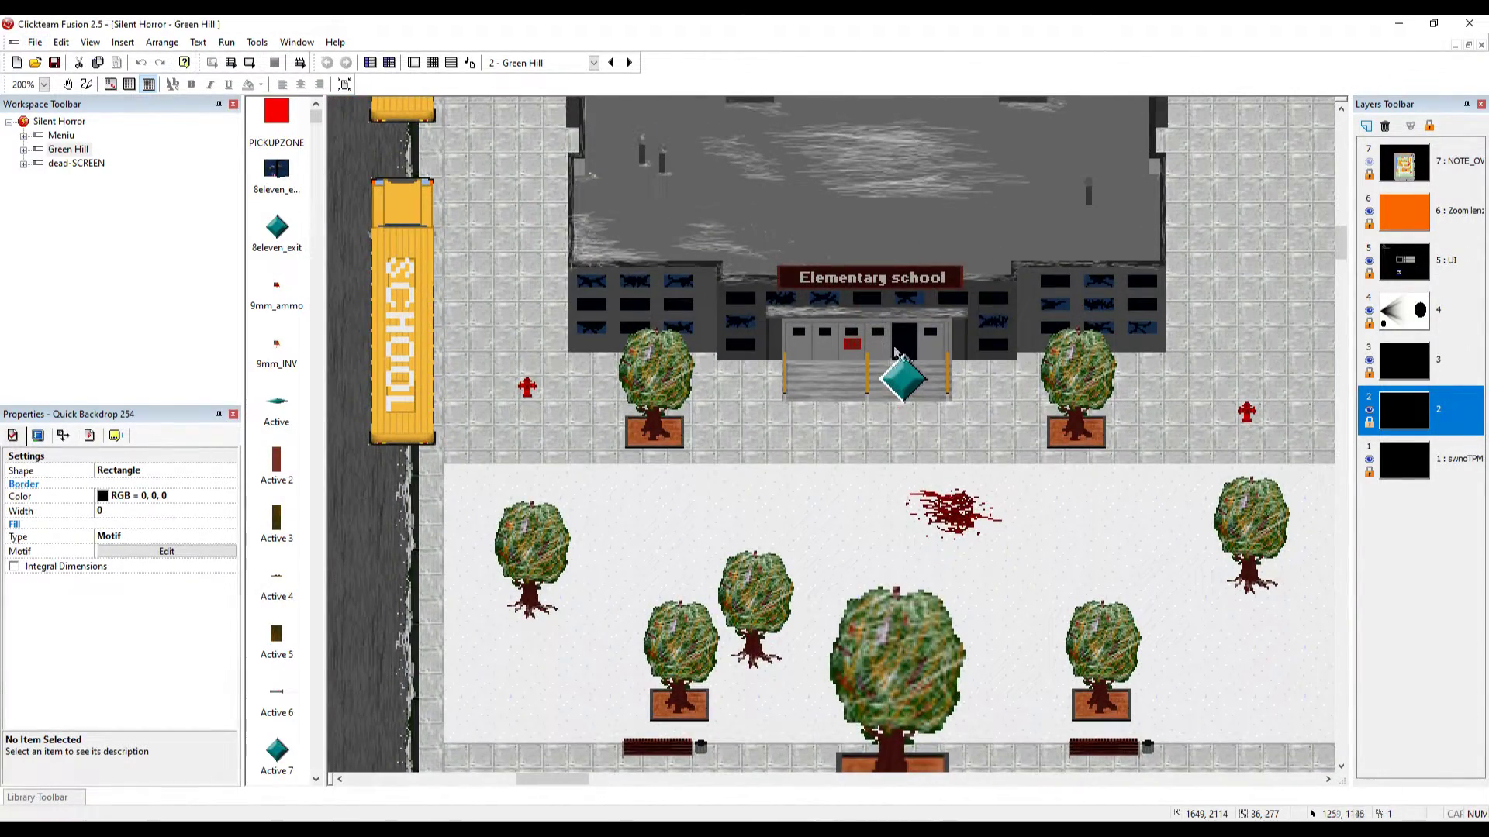
{"action": "scroll", "coordinate": [895, 298], "scroll_direction": "down", "scroll_amount": 1, "text": "ctrl"}
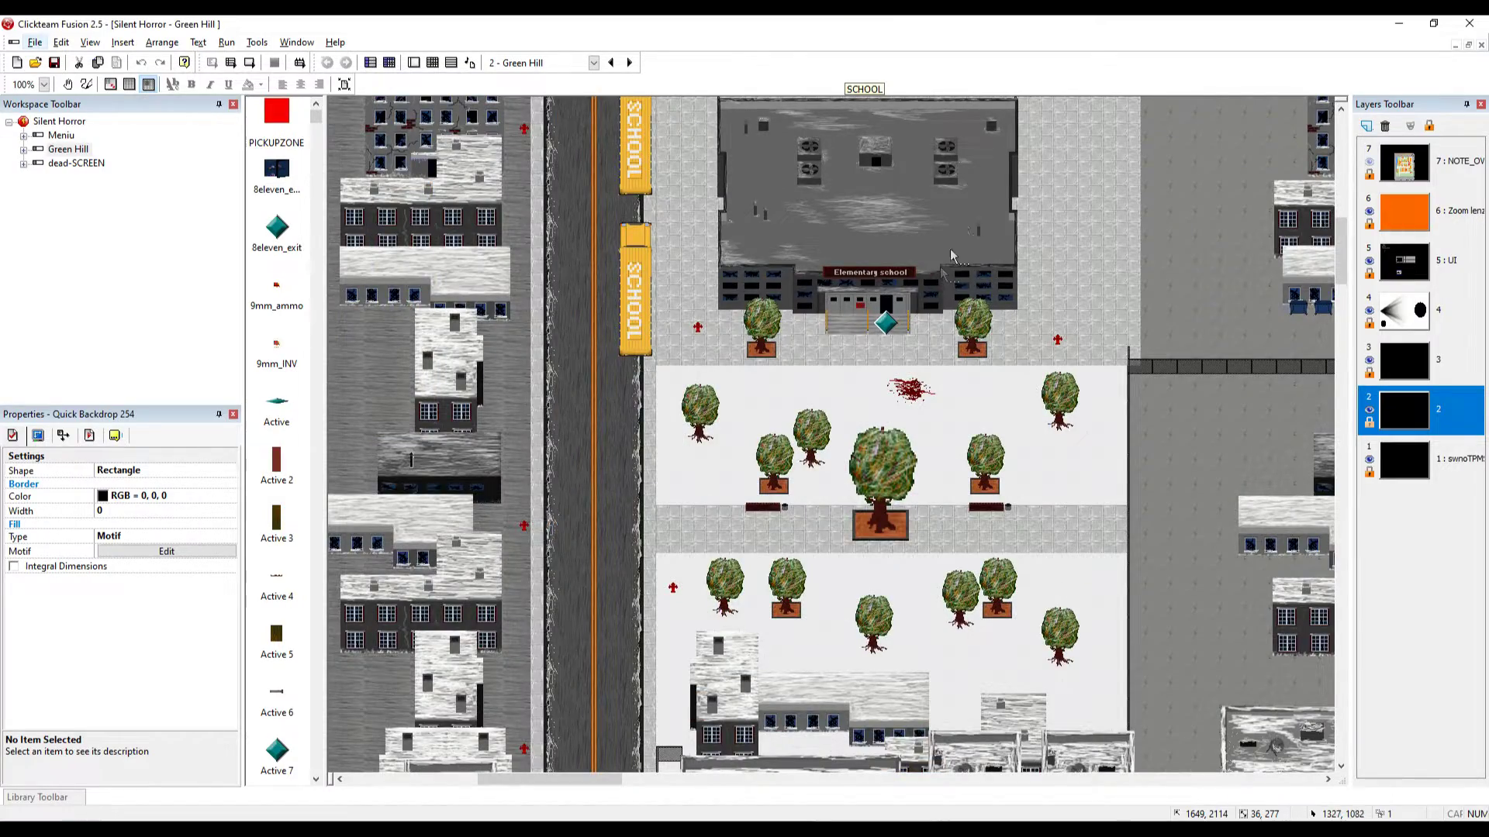
{"action": "scroll", "coordinate": [931, 341], "scroll_direction": "up", "scroll_amount": 4}
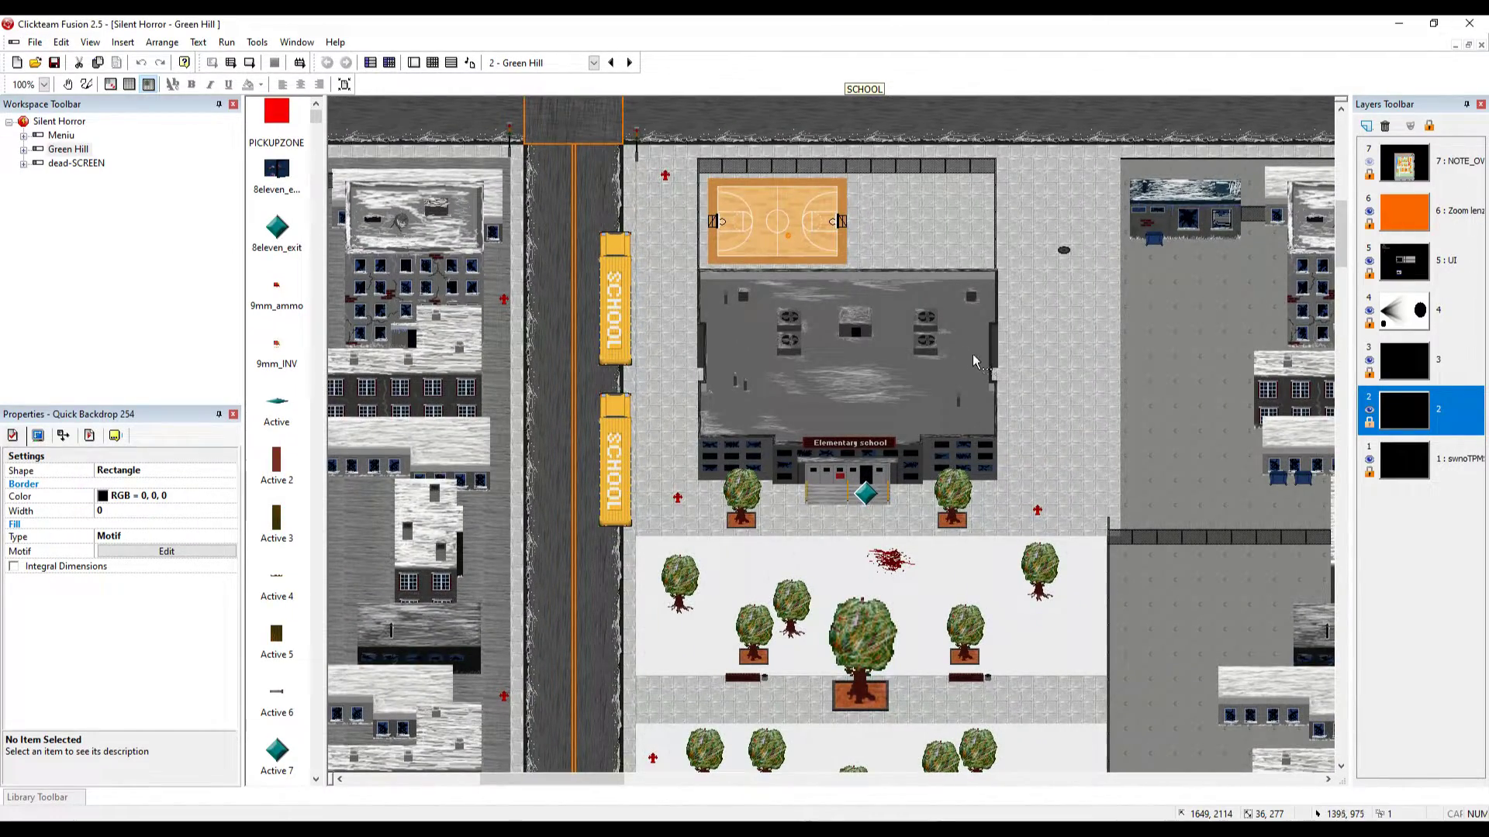
- Survey the city blocks from the school park down to the hospital, clearing the selection of the narrow alley backdrop
{"action": "scroll", "coordinate": [930, 388], "scroll_direction": "down", "scroll_amount": 2}
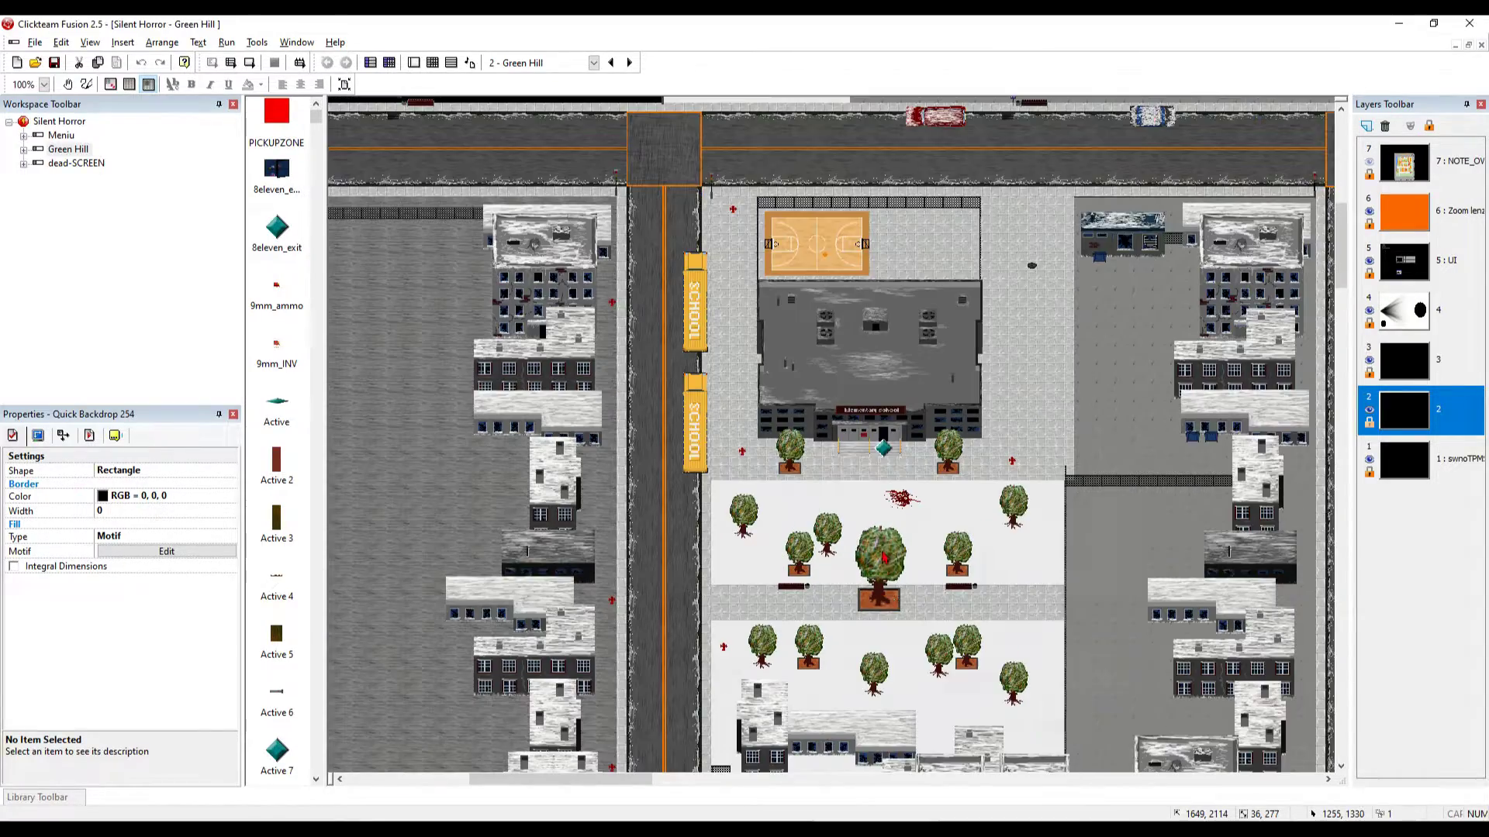
{"action": "middle_click_drag", "start_coordinate": [884, 557], "coordinate": [904, 156]}
{"action": "middle_click_drag", "start_coordinate": [859, 529], "coordinate": [870, 229]}
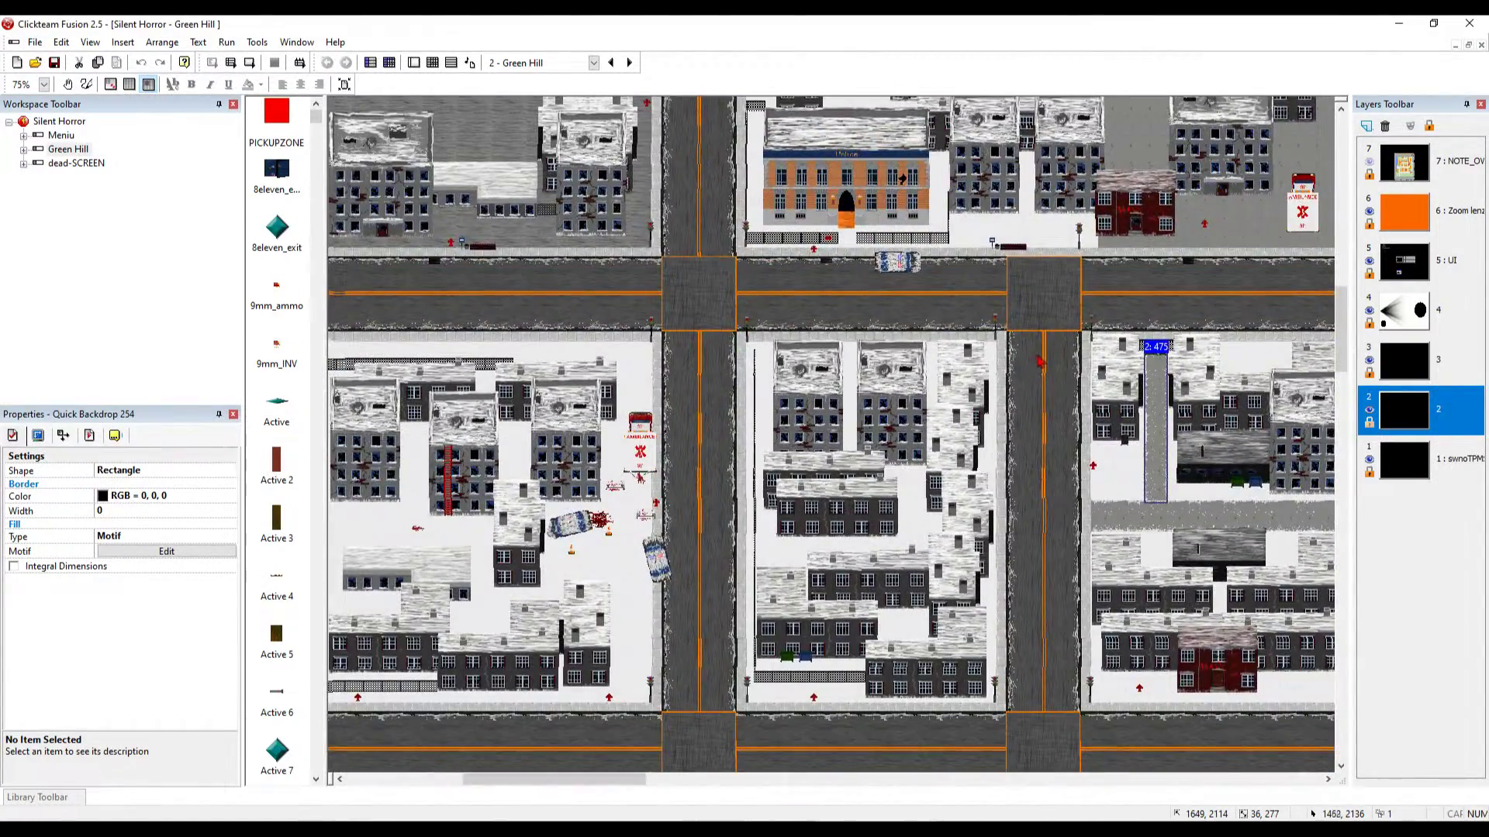
{"action": "middle_click_drag", "start_coordinate": [1040, 361], "coordinate": [754, 194]}
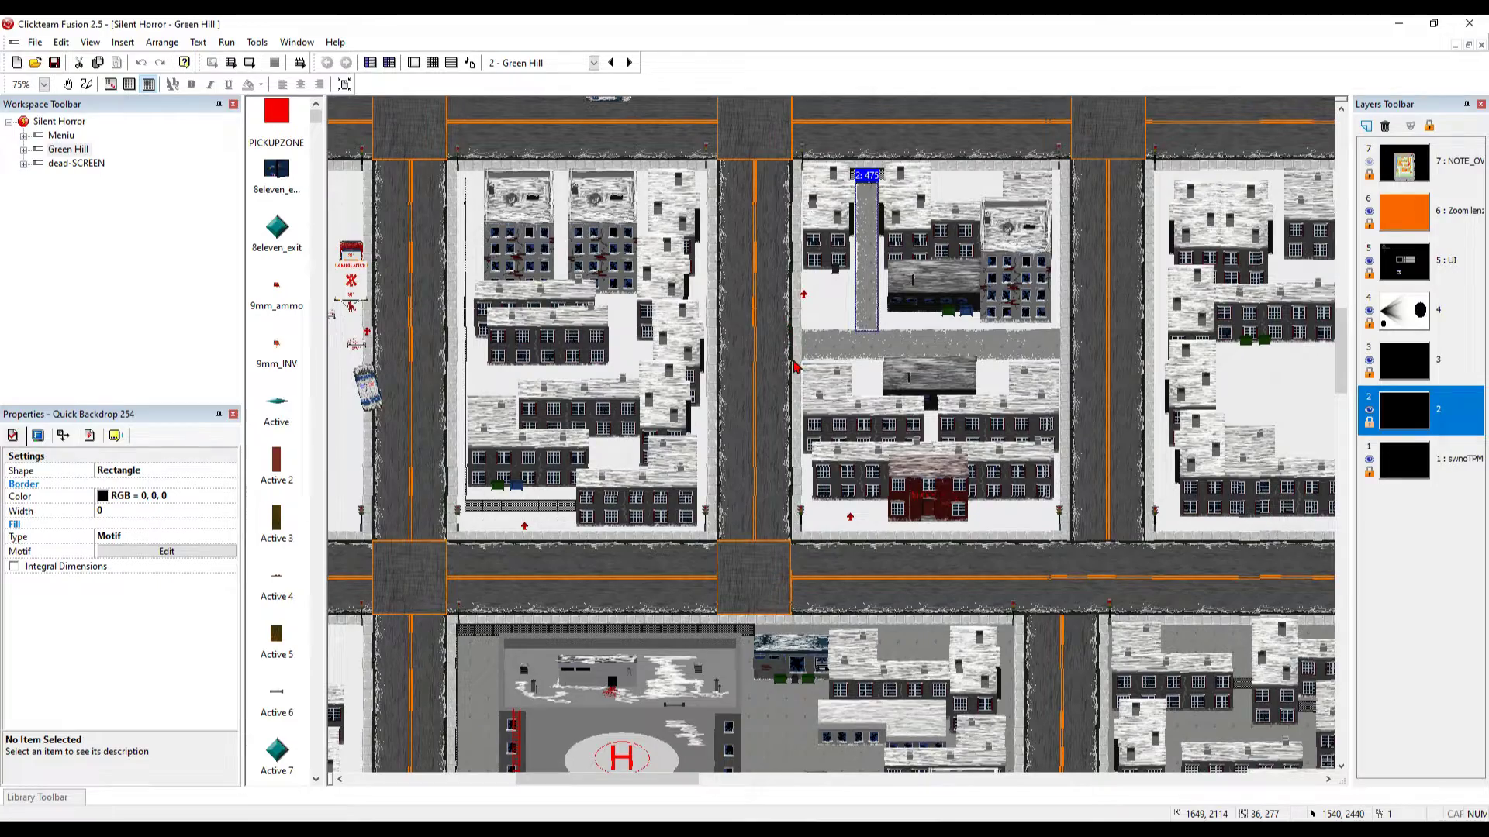
{"action": "left_click", "coordinate": [786, 314]}
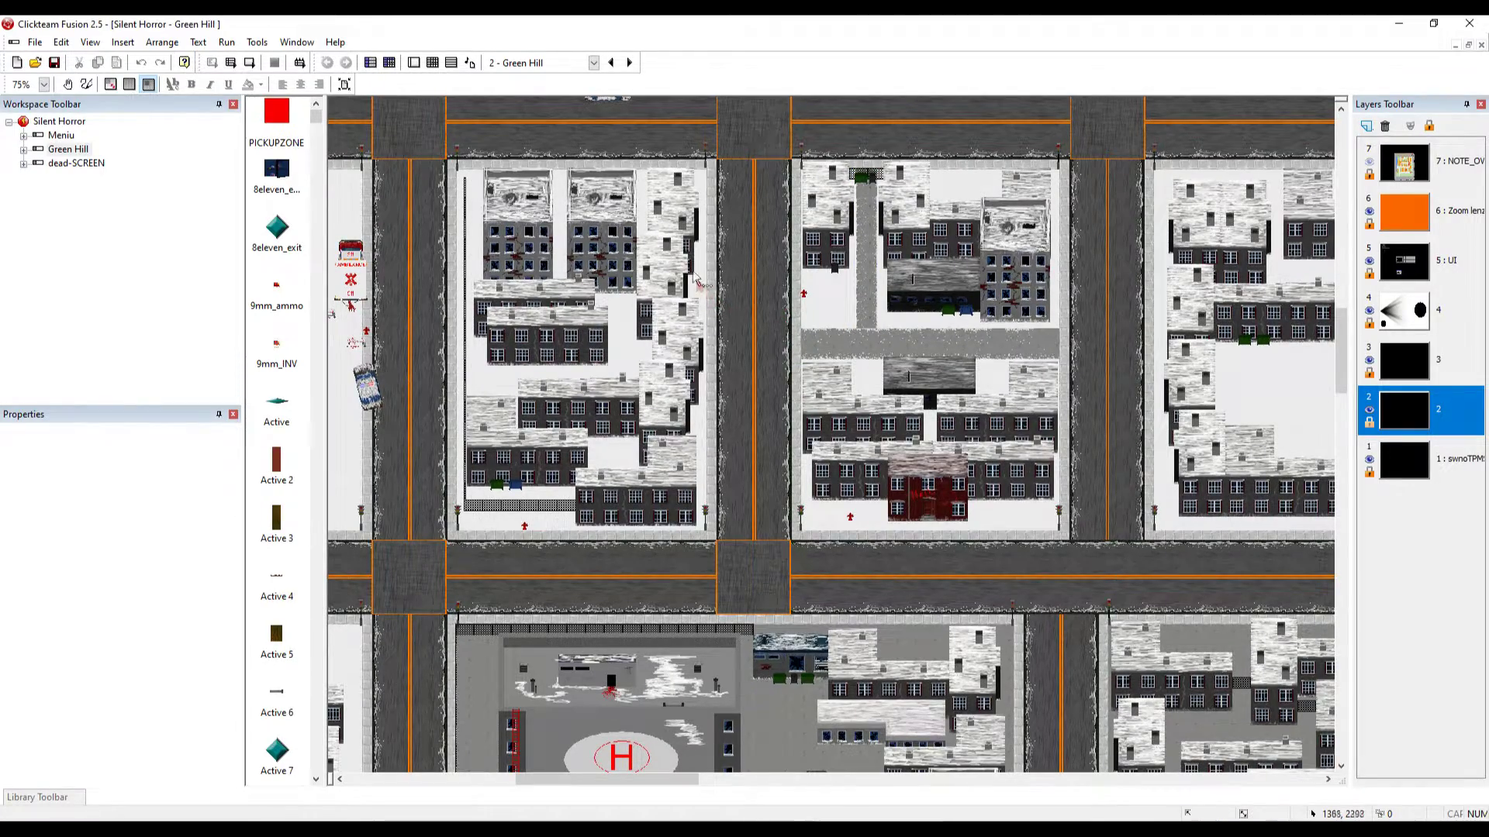
{"action": "middle_click_drag", "start_coordinate": [581, 243], "coordinate": [863, 263]}
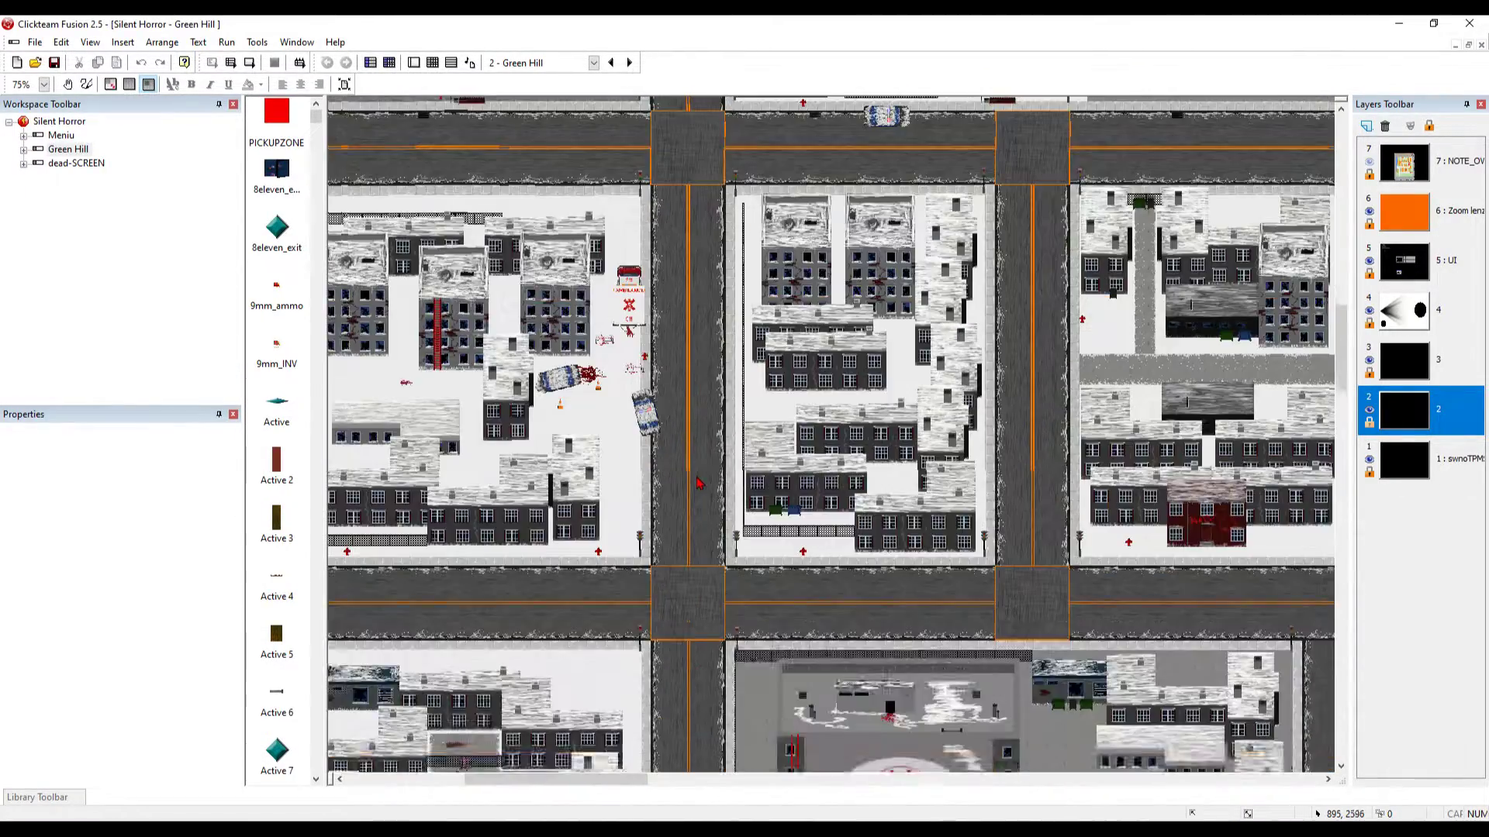
{"action": "middle_click_drag", "start_coordinate": [640, 605], "coordinate": [647, 308]}
{"action": "middle_click_drag", "start_coordinate": [766, 474], "coordinate": [1223, 303]}
{"action": "middle_click_drag", "start_coordinate": [1093, 755], "coordinate": [635, 56]}
- Examine the school interior around the entrance lobby, reception rooms and infirmary below the courtyard
{"action": "scroll", "coordinate": [1035, 427], "scroll_direction": "down", "scroll_amount": 10}
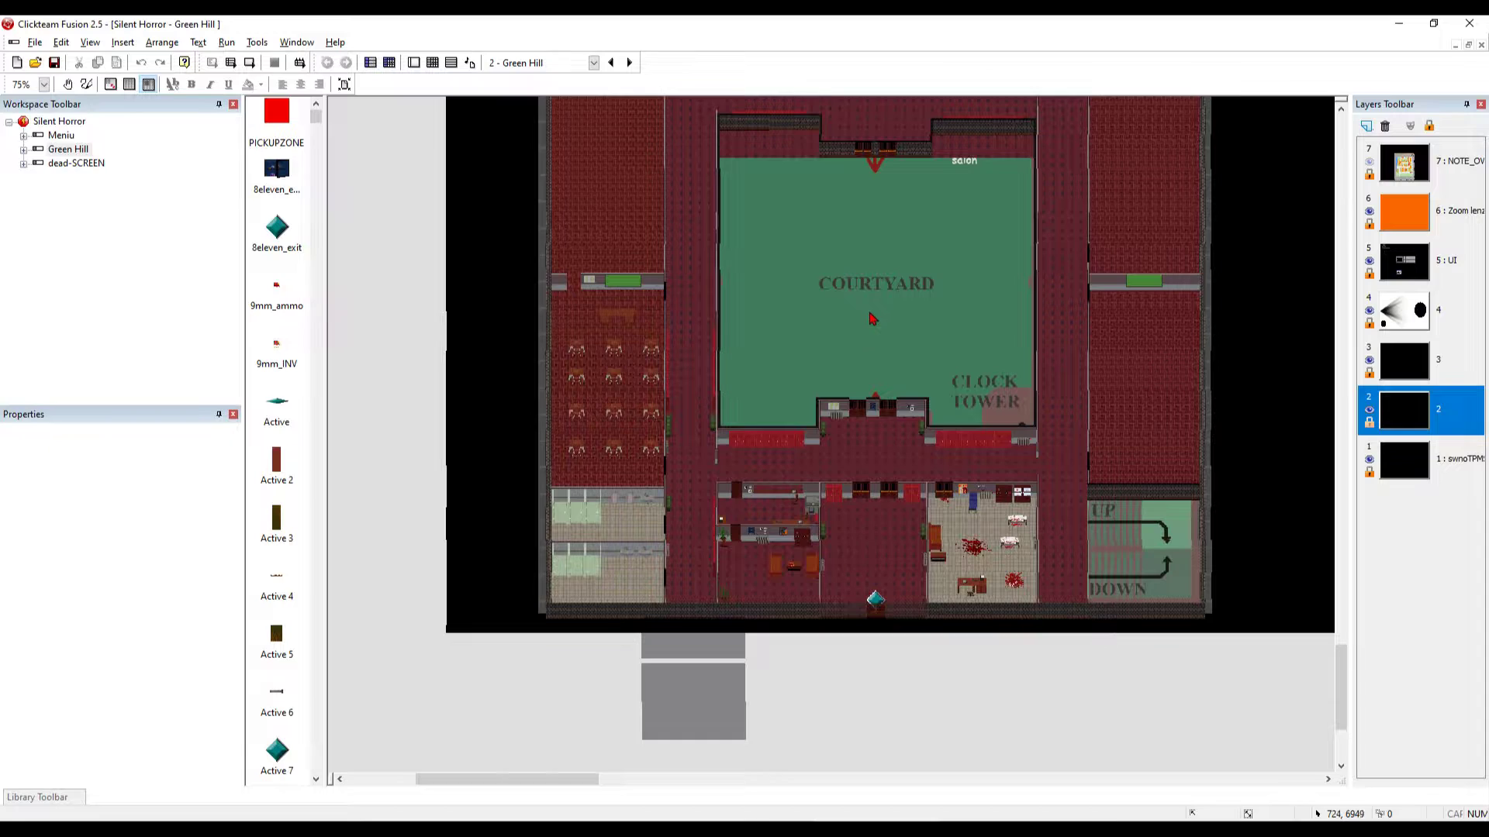
{"action": "scroll", "coordinate": [977, 426], "scroll_direction": "down", "scroll_amount": 2}
{"action": "scroll", "coordinate": [926, 412], "scroll_direction": "up", "scroll_amount": 1, "text": "ctrl"}
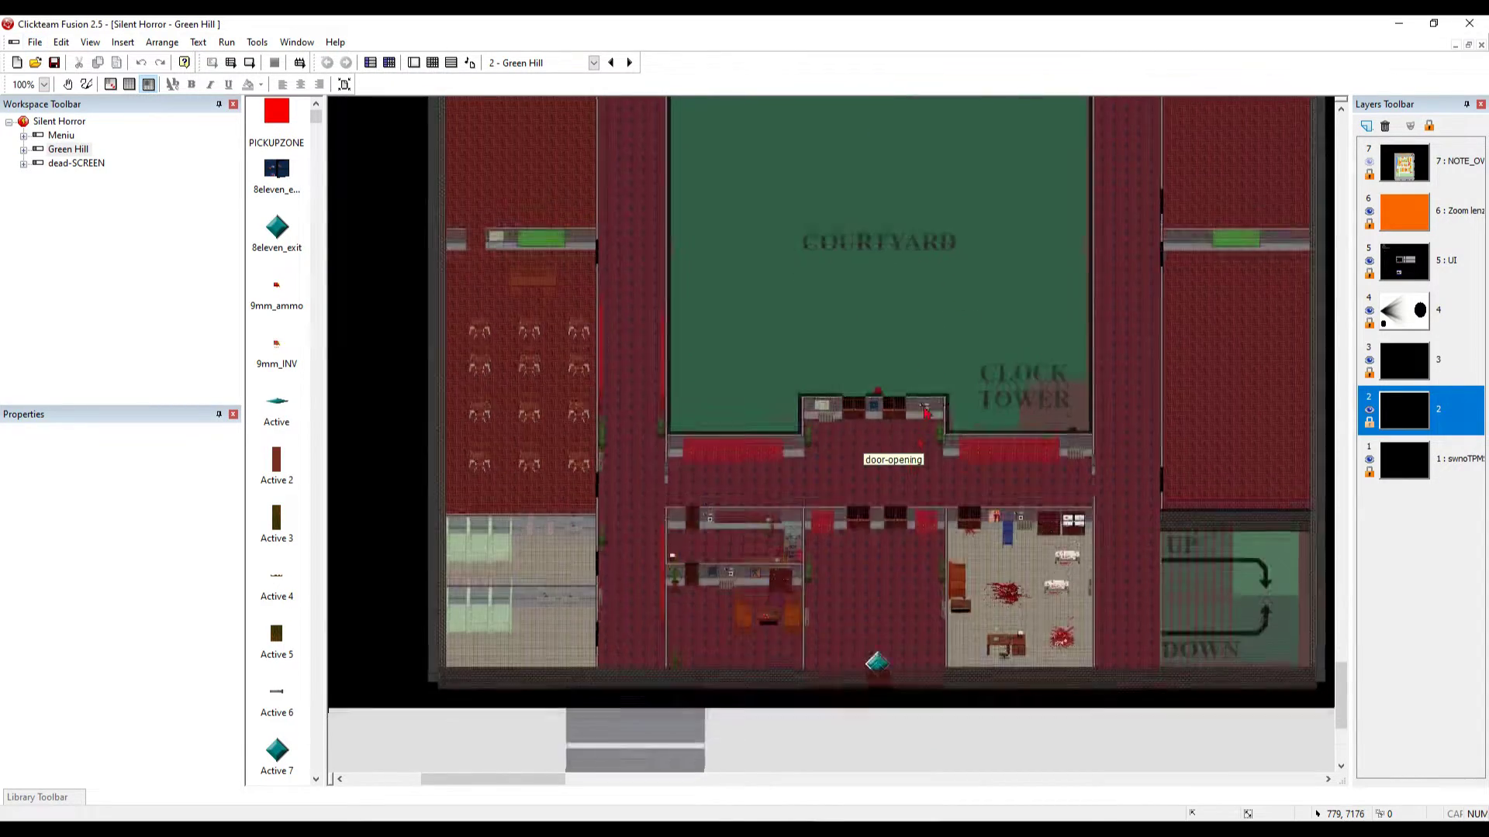
{"action": "scroll", "coordinate": [926, 413], "scroll_direction": "down", "scroll_amount": 3}
{"action": "scroll", "coordinate": [697, 233], "scroll_direction": "up", "scroll_amount": 1, "text": "ctrl"}
{"action": "scroll", "coordinate": [680, 217], "scroll_direction": "up", "scroll_amount": 1, "text": "ctrl"}
{"action": "middle_click_drag", "start_coordinate": [717, 625], "coordinate": [881, 792]}
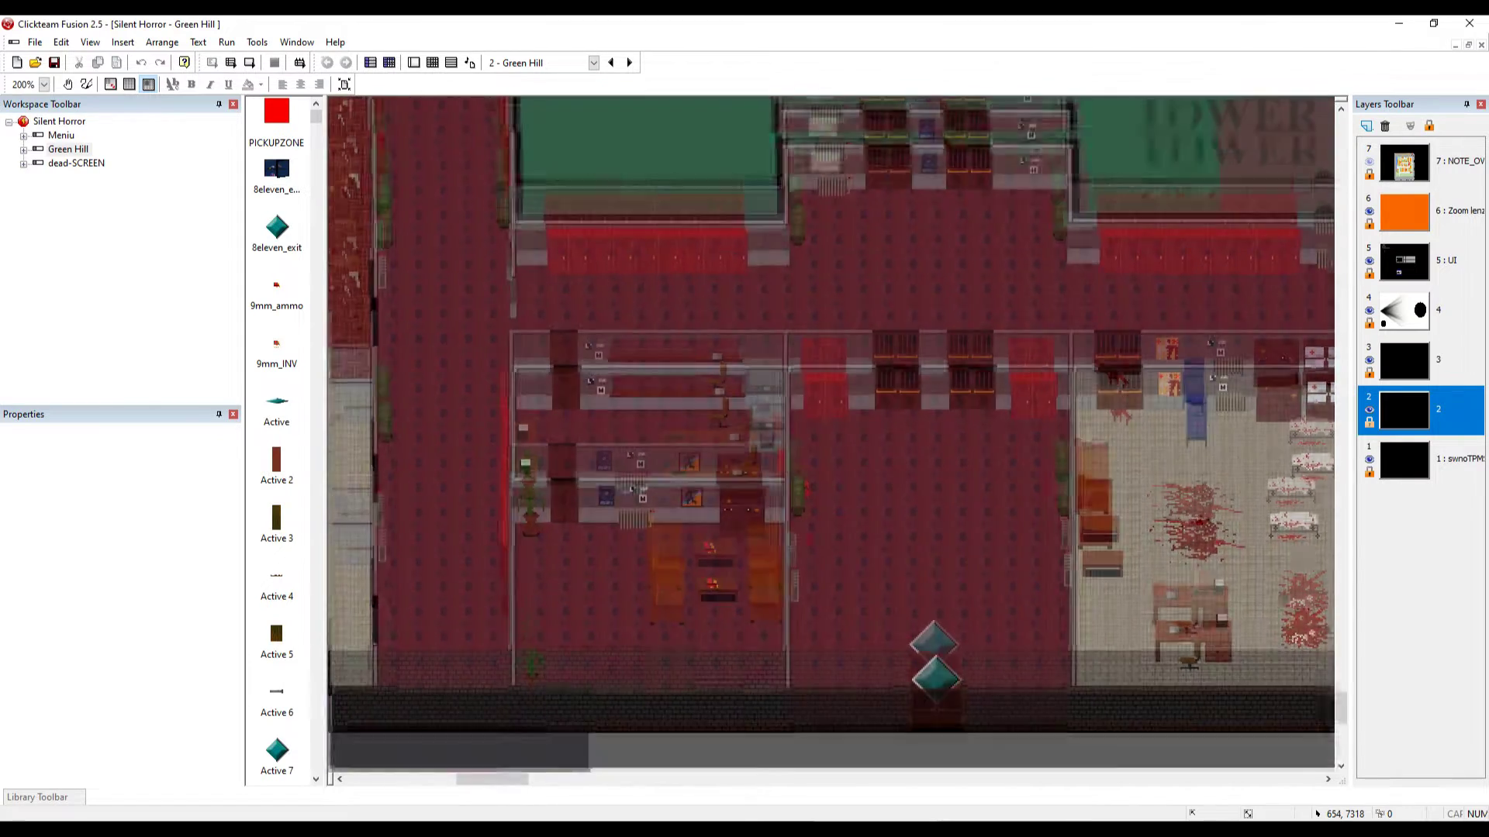
{"action": "scroll", "coordinate": [632, 488], "scroll_direction": "up", "scroll_amount": 5}
{"action": "scroll", "coordinate": [858, 442], "scroll_direction": "down", "scroll_amount": 2, "text": "ctrl"}
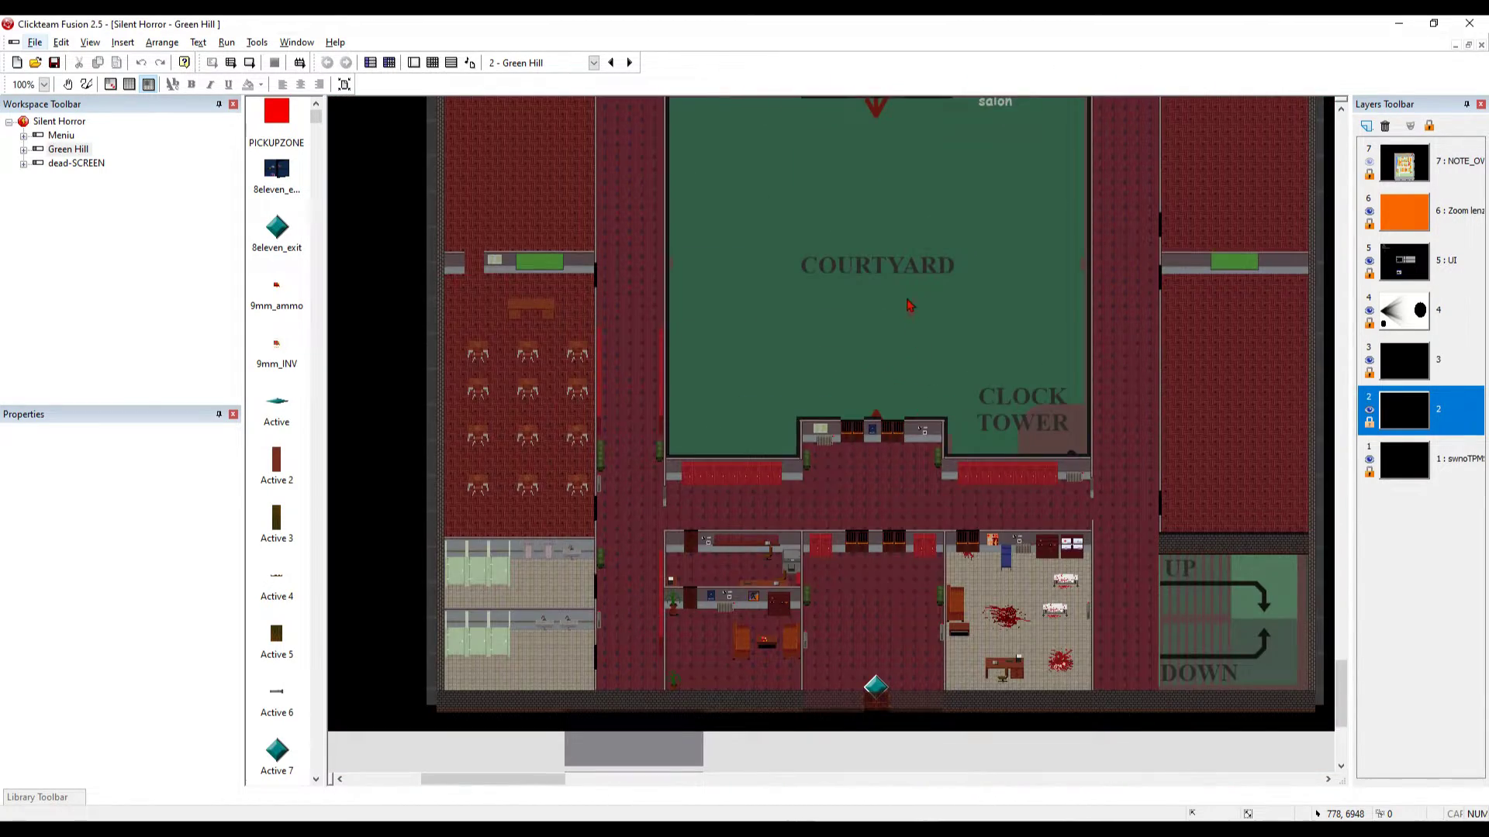
- Inspect the school's courtyard, stairwell, furnished classroom, restrooms and reception in the partly built interior
{"action": "middle_click_drag", "start_coordinate": [914, 222], "coordinate": [859, 287]}
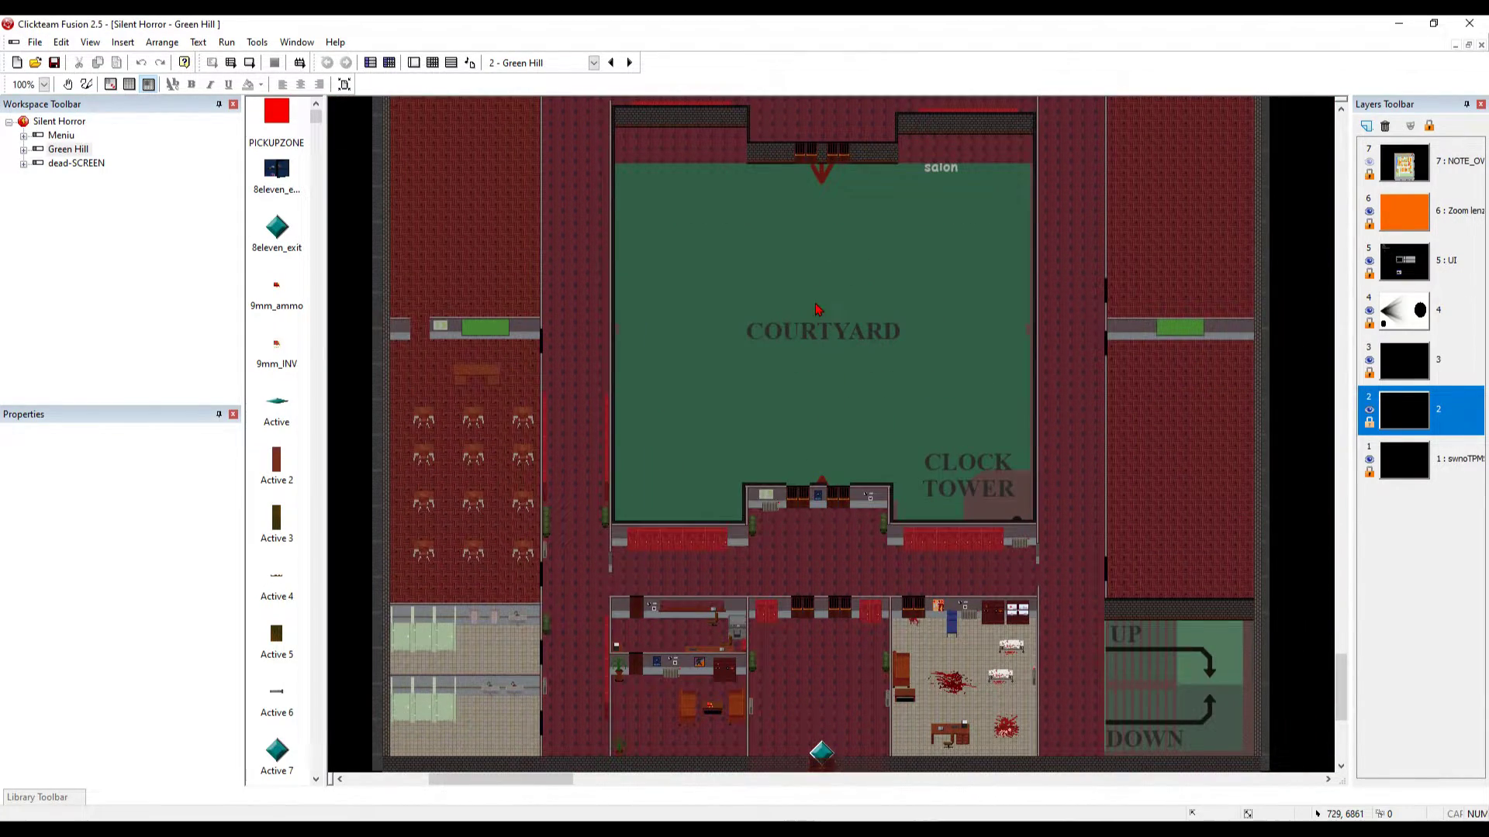
{"action": "middle_click_drag", "start_coordinate": [772, 474], "coordinate": [740, 288]}
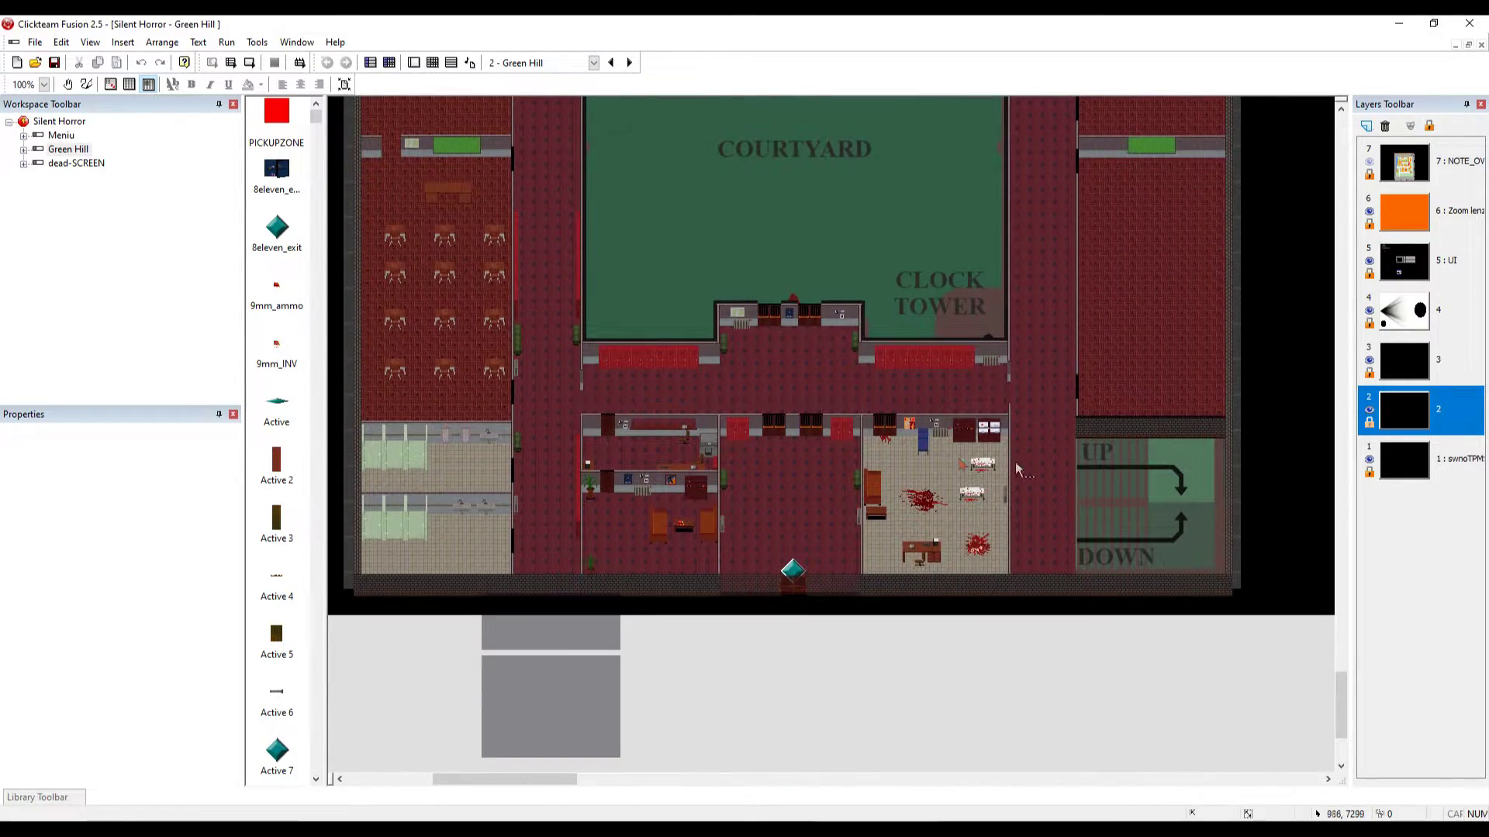
{"action": "middle_click_drag", "start_coordinate": [1146, 471], "coordinate": [1031, 403]}
{"action": "middle_click_drag", "start_coordinate": [946, 155], "coordinate": [979, 431]}
{"action": "middle_click_drag", "start_coordinate": [485, 300], "coordinate": [742, 365]}
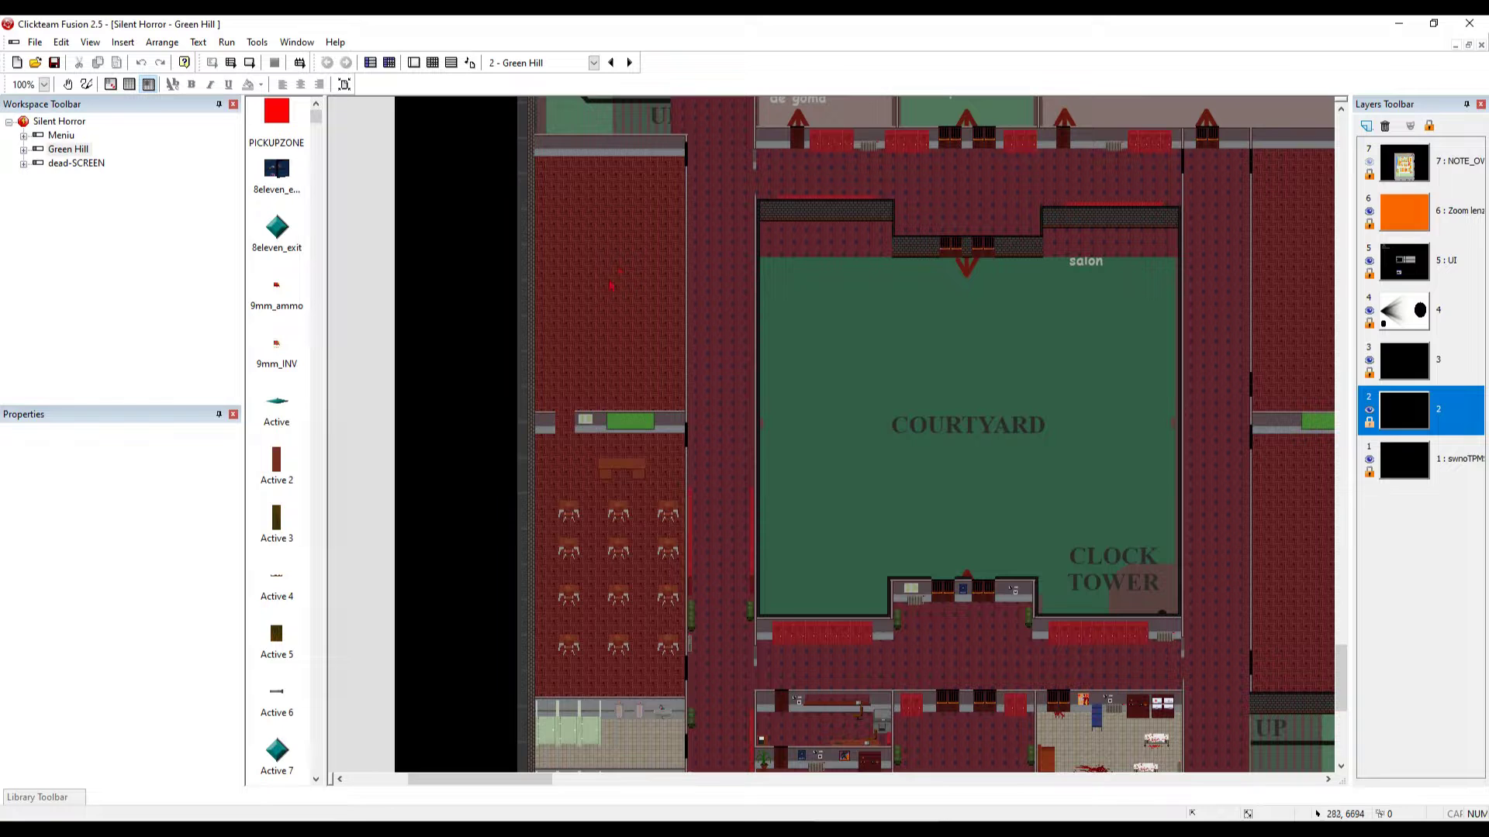
{"action": "middle_click_drag", "start_coordinate": [625, 463], "coordinate": [676, 290]}
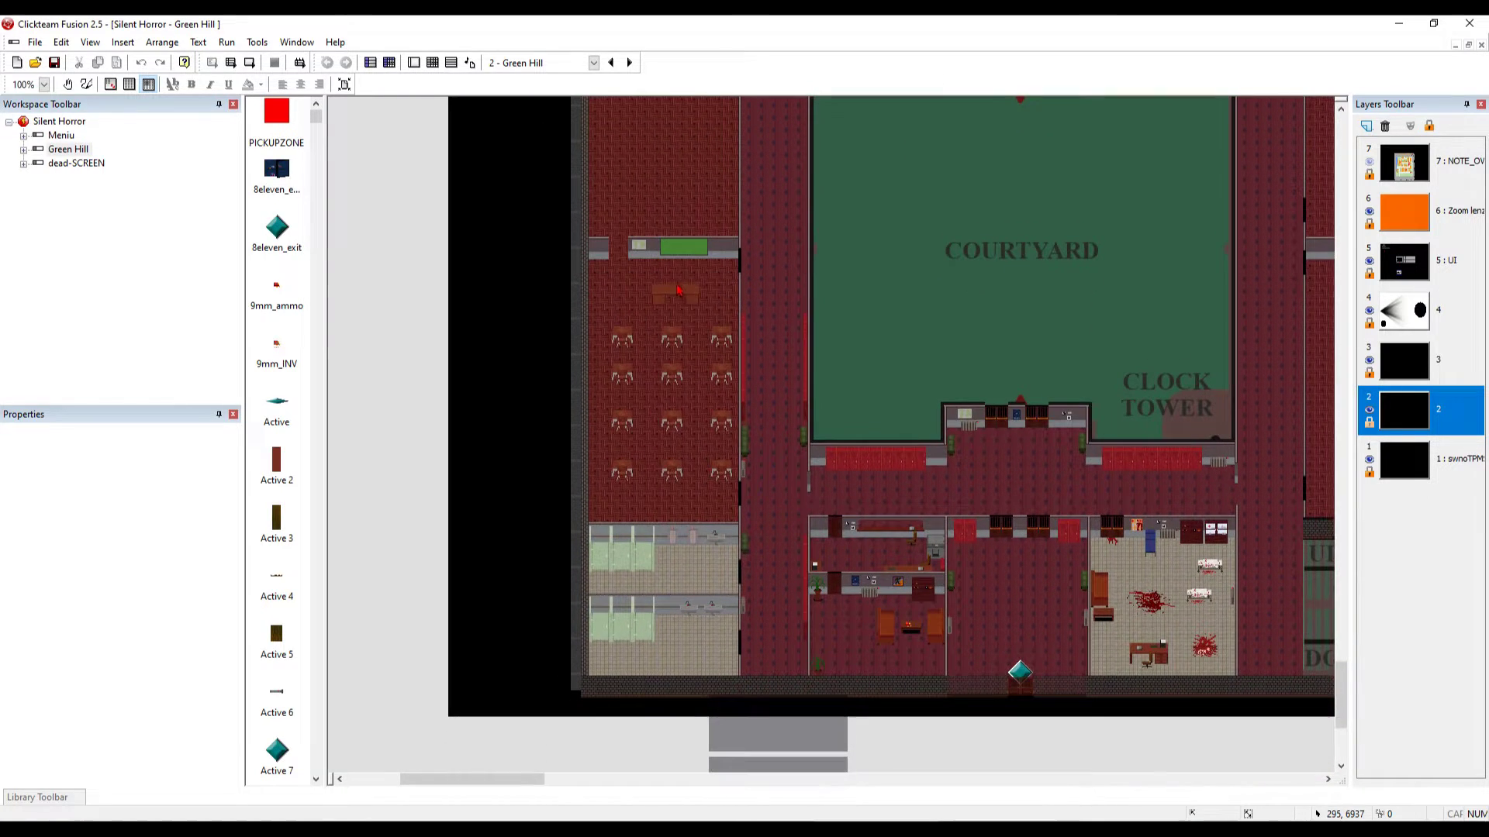
{"action": "scroll", "coordinate": [658, 329], "scroll_direction": "up", "scroll_amount": 1, "text": "ctrl"}
{"action": "middle_click_drag", "start_coordinate": [911, 426], "coordinate": [822, 225]}
{"action": "middle_click_drag", "start_coordinate": [896, 403], "coordinate": [883, 169]}
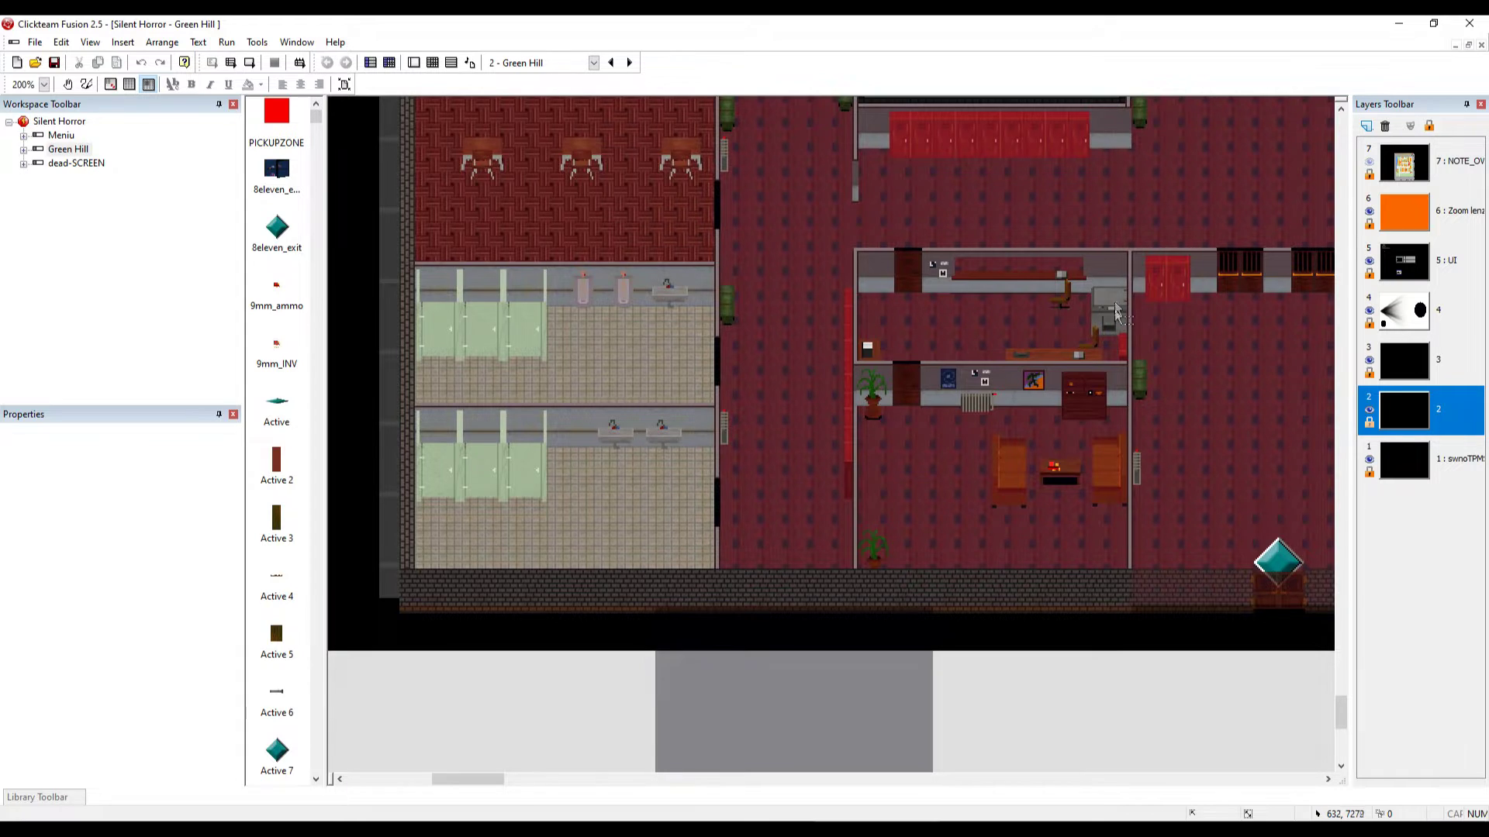
{"action": "middle_click_drag", "start_coordinate": [1194, 157], "coordinate": [918, 271]}
{"action": "scroll", "coordinate": [953, 240], "scroll_direction": "down", "scroll_amount": 2, "text": "ctrl"}
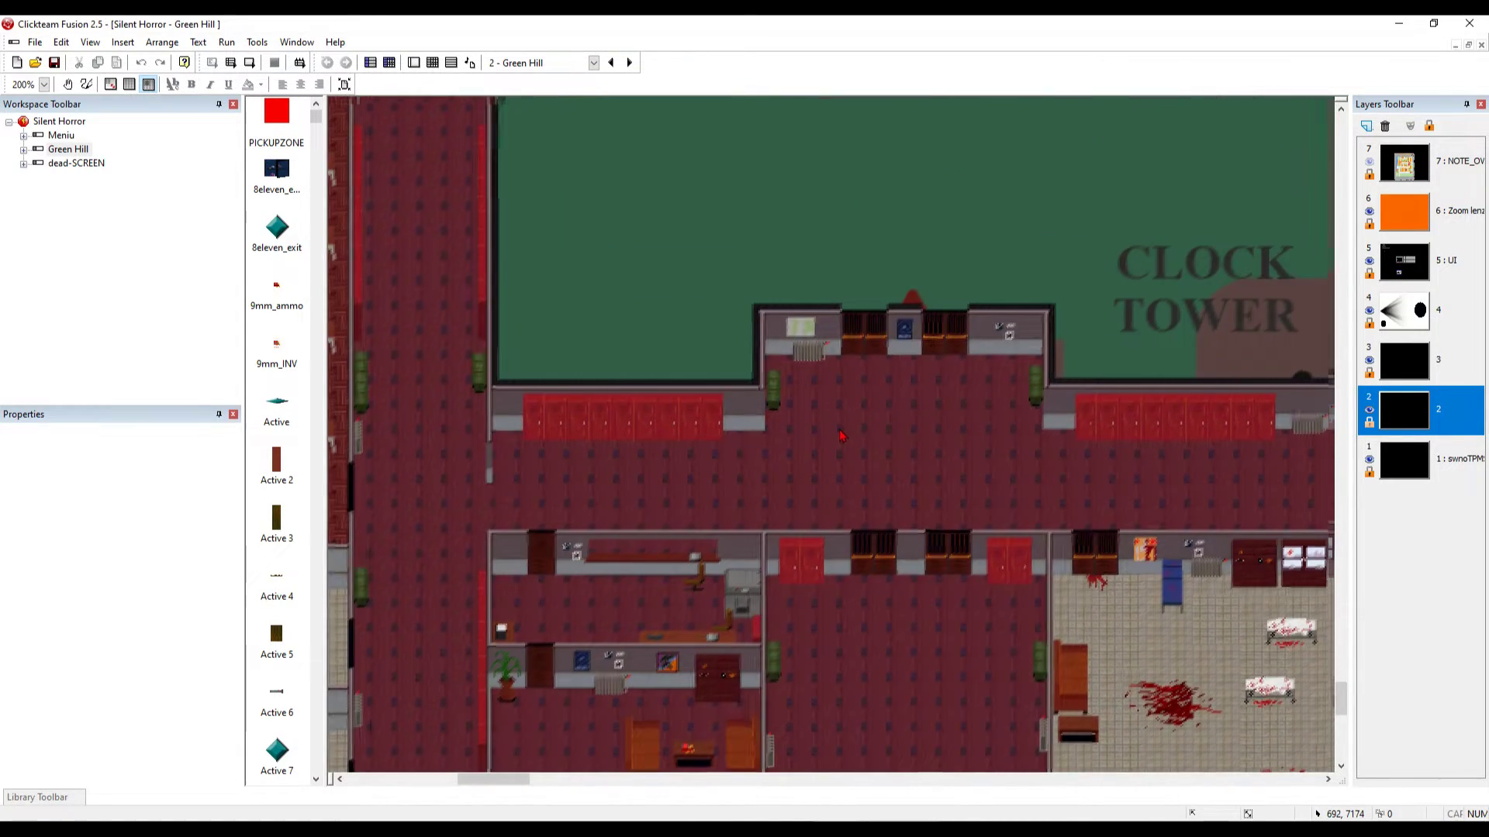
- Review the overall school floor layout, including the labelled storage, hall, courtyard and clock tower areas
{"action": "scroll", "coordinate": [935, 346], "scroll_direction": "down", "scroll_amount": 1, "text": "ctrl"}
{"action": "scroll", "coordinate": [924, 315], "scroll_direction": "up", "scroll_amount": 3}
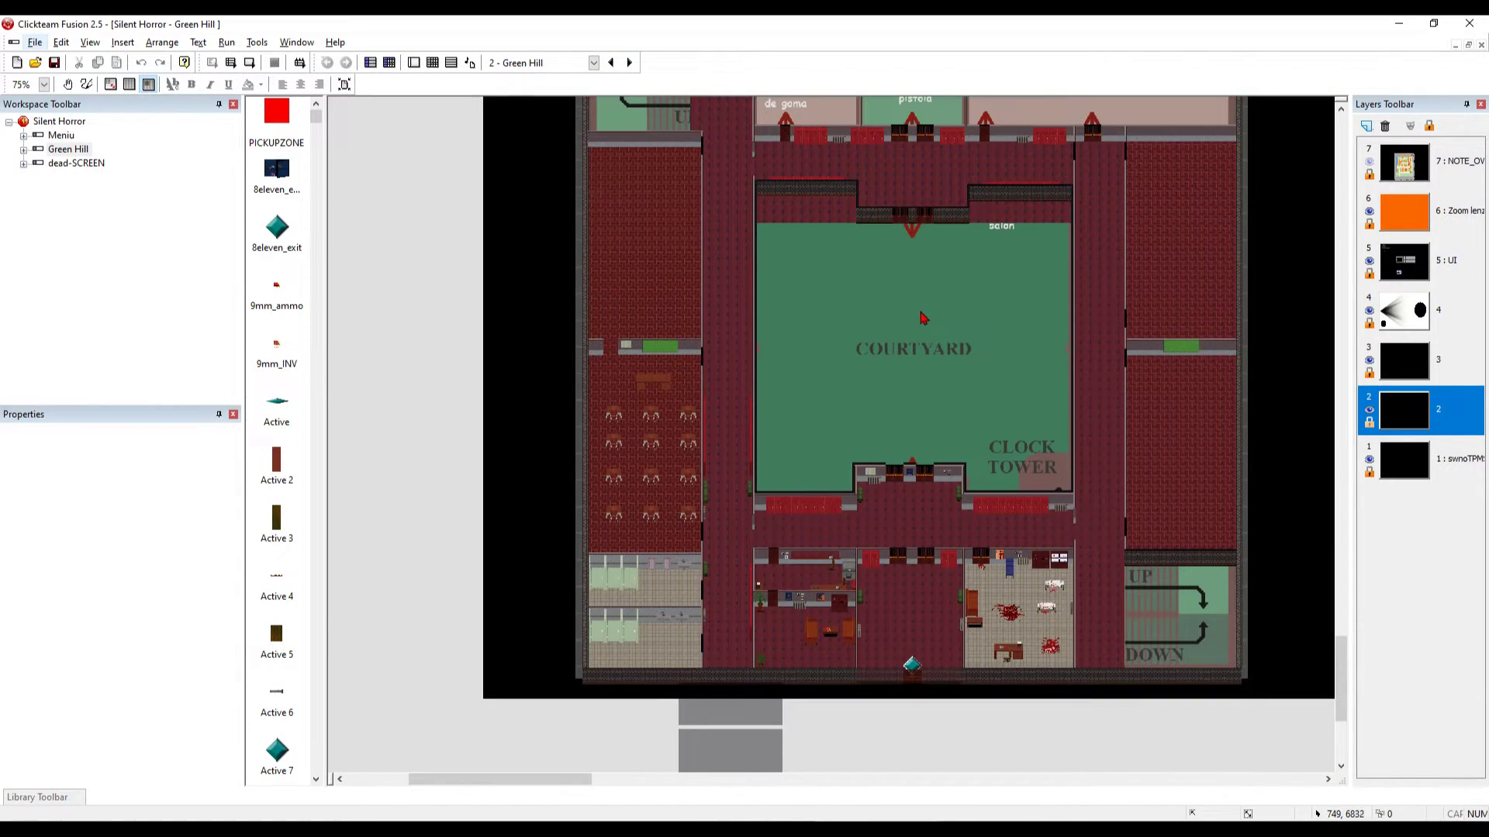
{"action": "scroll", "coordinate": [889, 371], "scroll_direction": "up", "scroll_amount": 3}
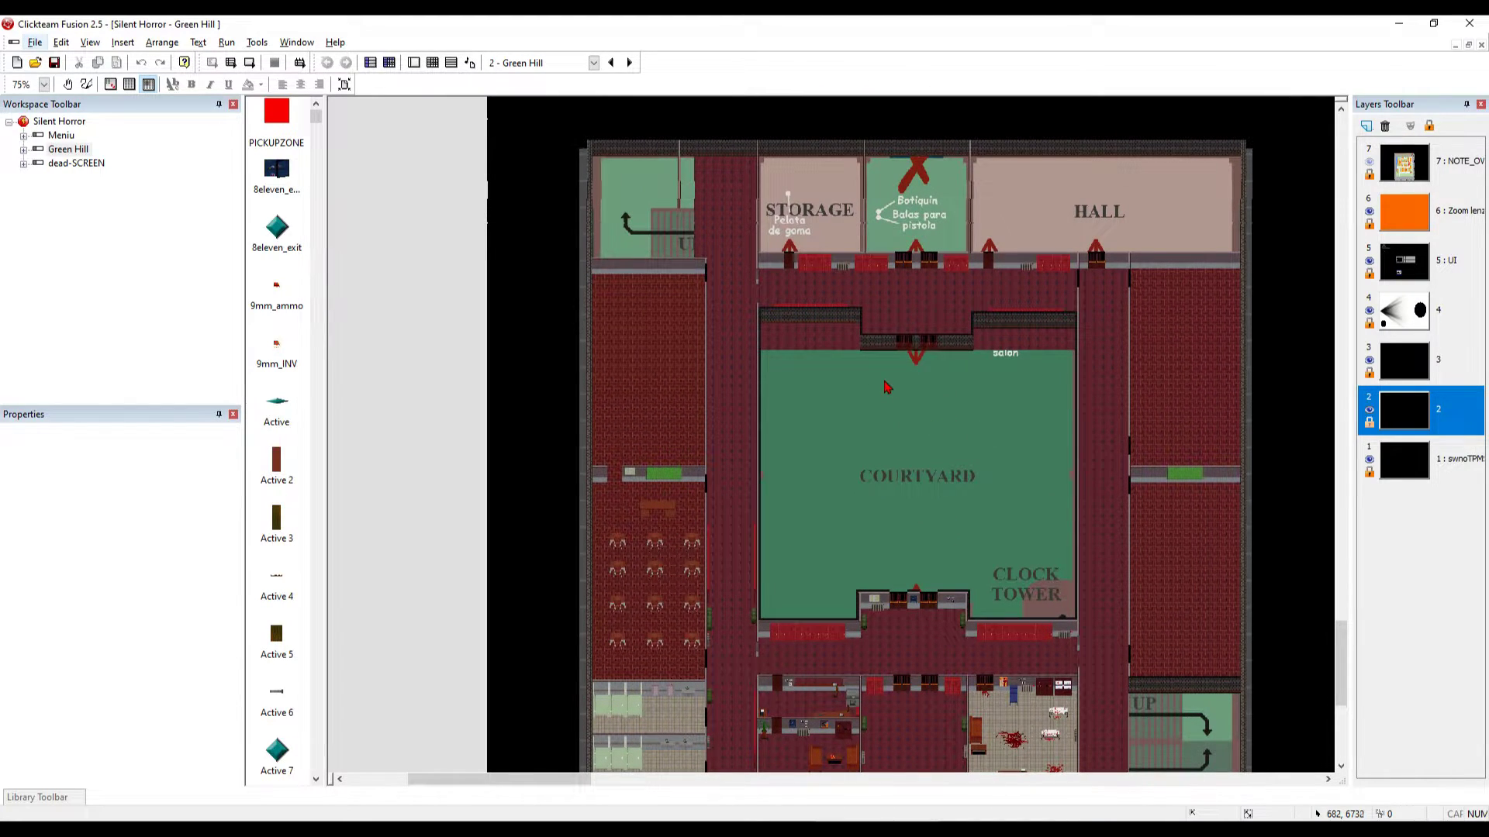
{"action": "middle_click_drag", "start_coordinate": [953, 444], "coordinate": [838, 376]}
{"action": "scroll", "coordinate": [842, 381], "scroll_direction": "right", "scroll_amount": 3}
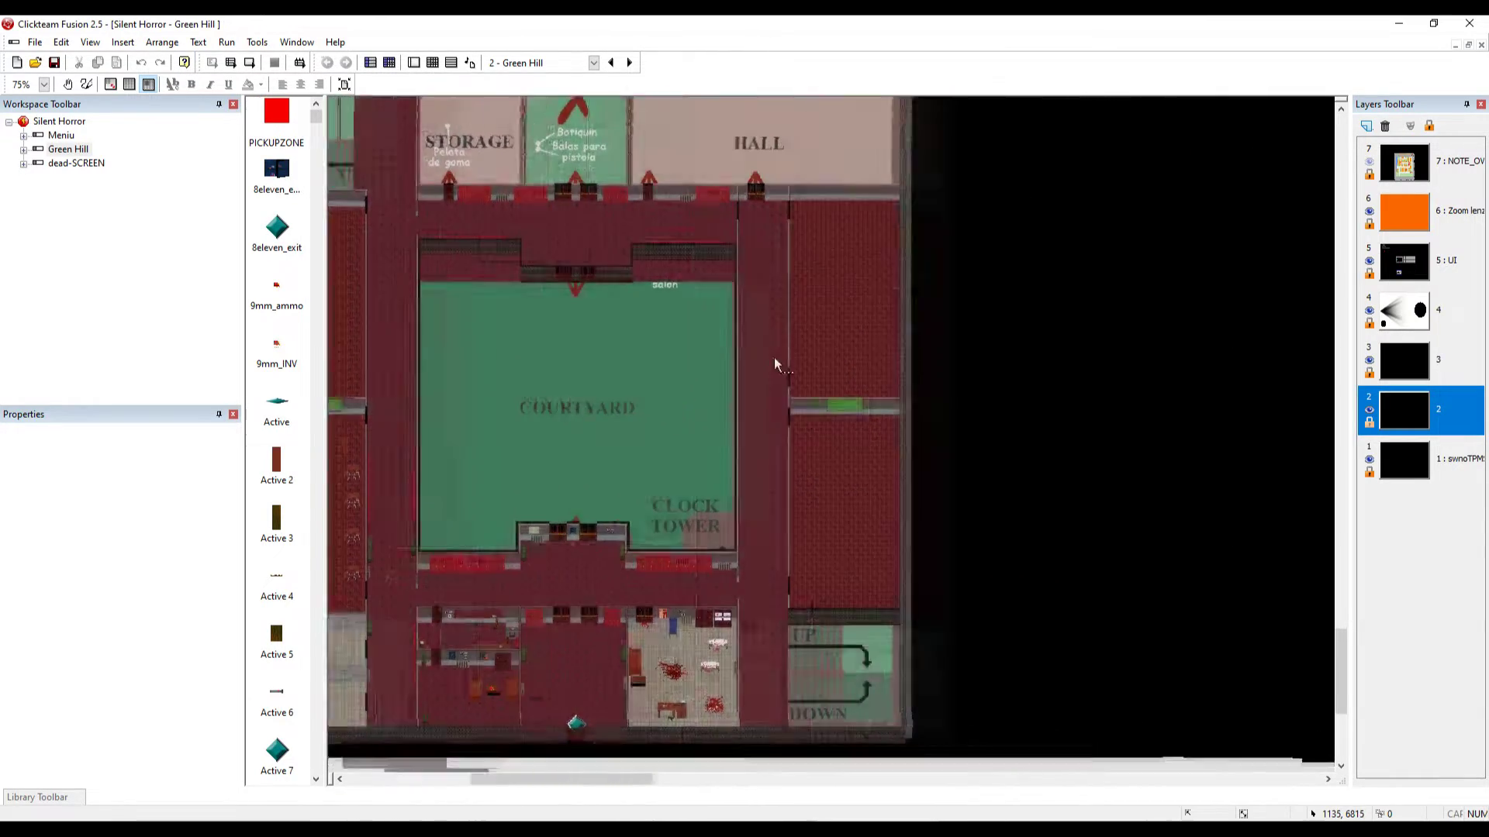
{"action": "scroll", "coordinate": [775, 359], "scroll_direction": "left", "scroll_amount": 3}
{"action": "scroll", "coordinate": [892, 388], "scroll_direction": "up", "scroll_amount": 2}
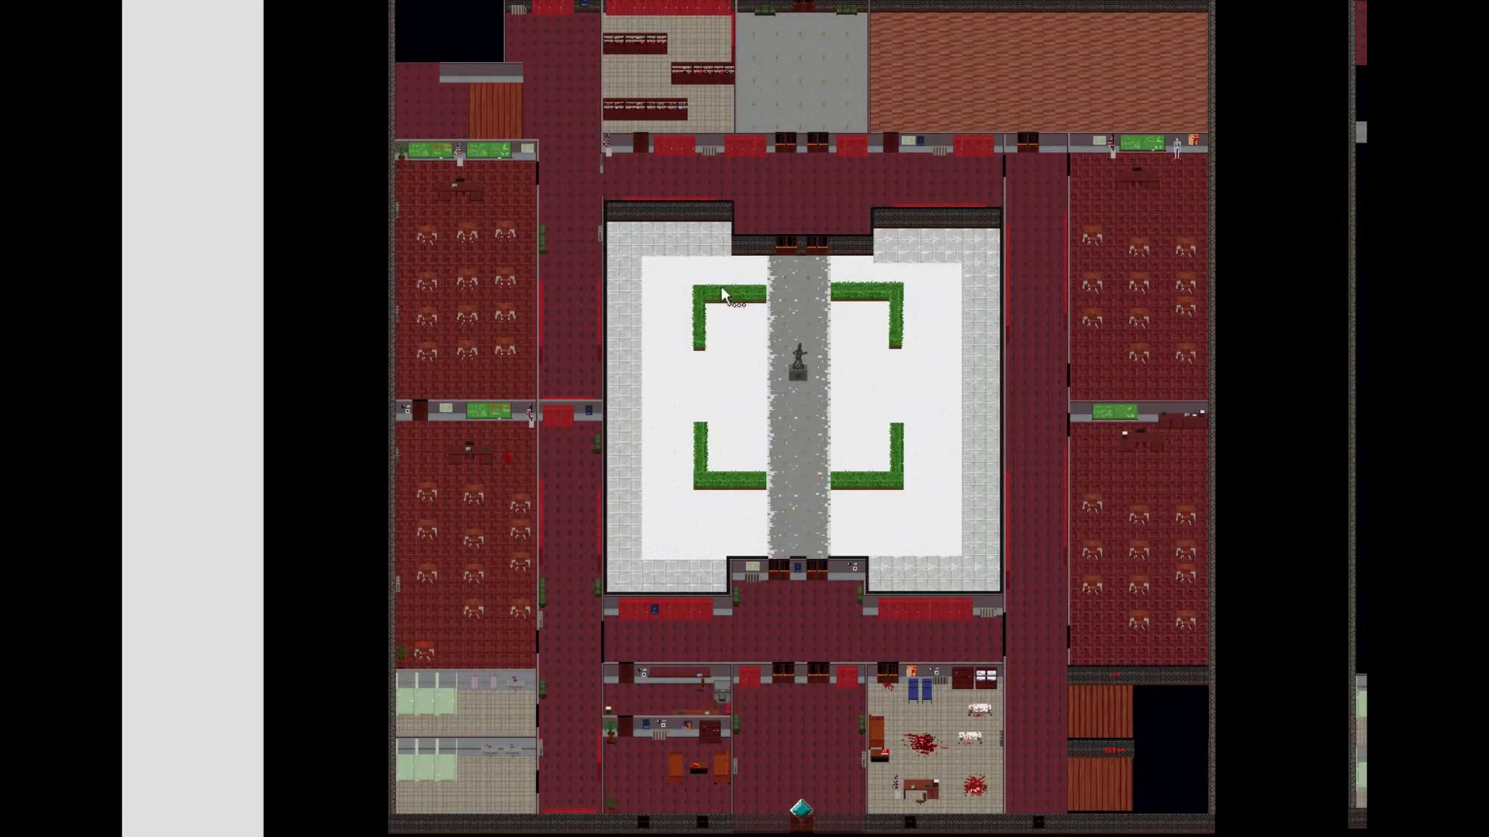
- Survey the finished school ground floor from the lobby and snowy courtyard to the storage room and hall
{"action": "middle_click_drag", "start_coordinate": [721, 288], "coordinate": [572, 311]}
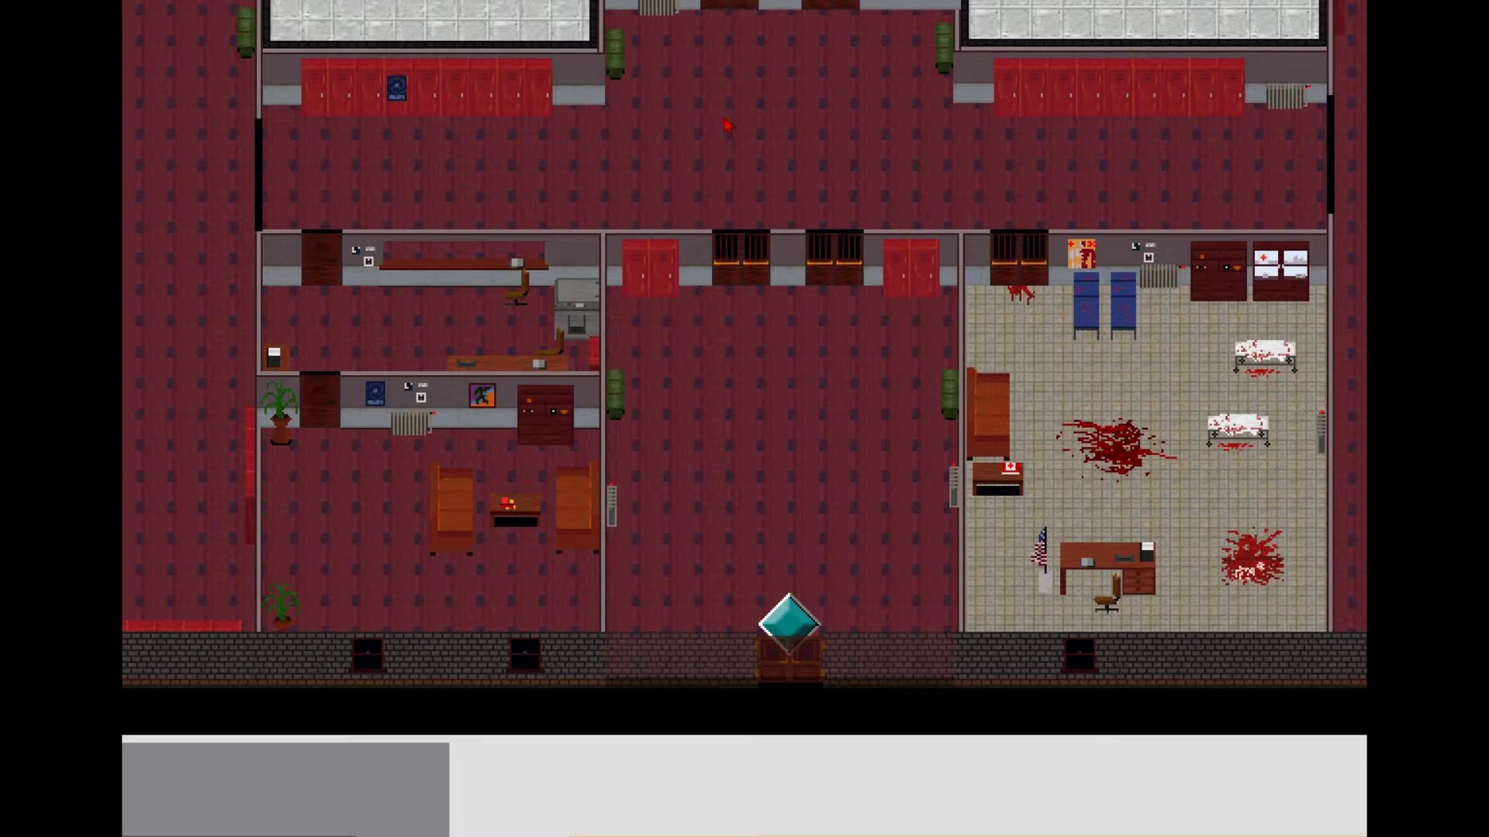
{"action": "left_click_drag", "start_coordinate": [662, 173], "coordinate": [703, 416]}
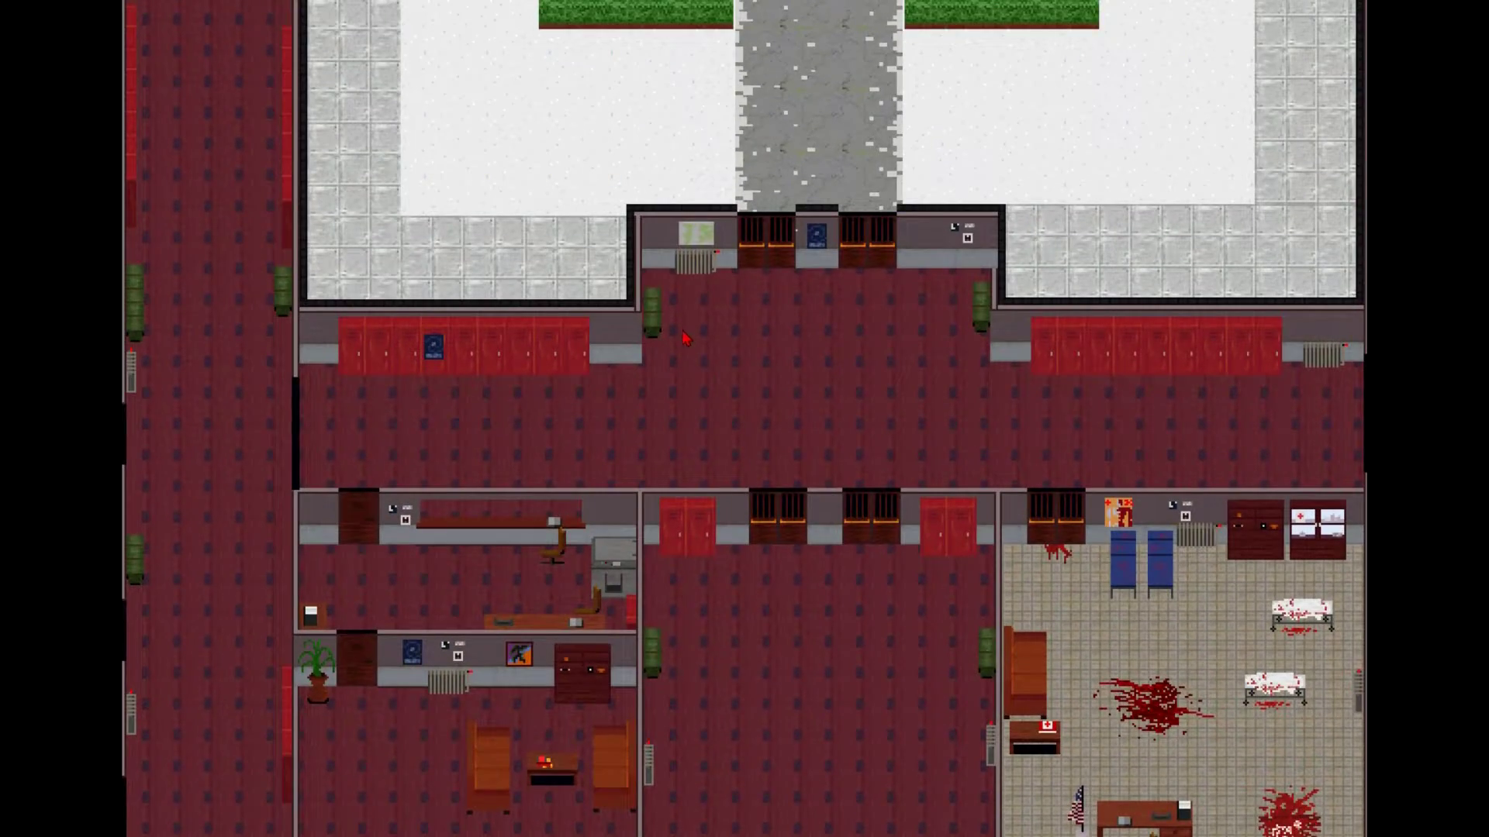
{"action": "scroll", "coordinate": [683, 331], "scroll_direction": "down", "scroll_amount": 1}
{"action": "left_click_drag", "start_coordinate": [682, 235], "coordinate": [695, 512]}
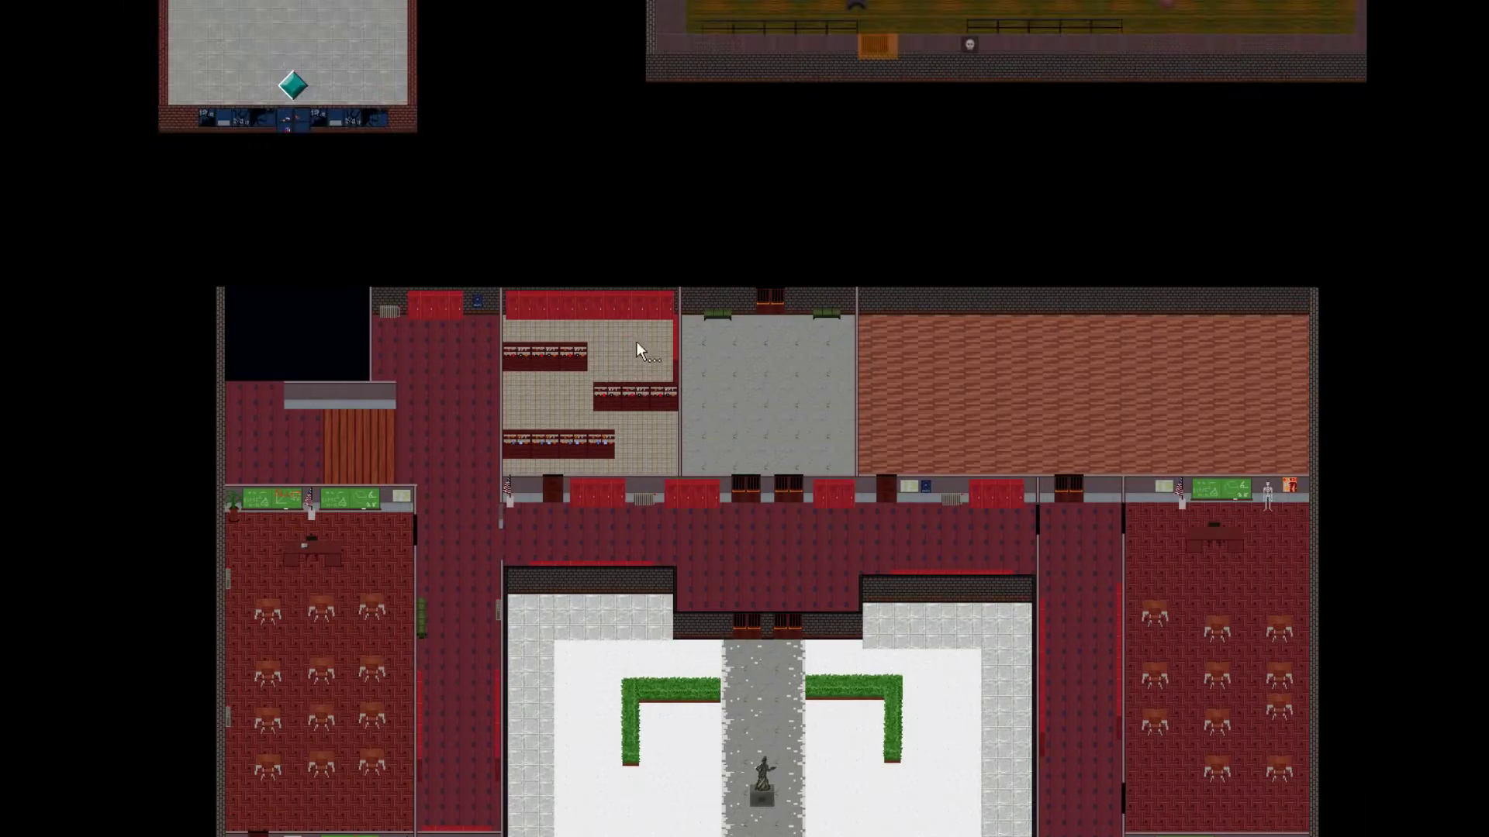
{"action": "key", "text": "Up"}
{"action": "left_click_drag", "start_coordinate": [1008, 364], "coordinate": [458, 403]}
{"action": "left_click_drag", "start_coordinate": [891, 353], "coordinate": [1108, 290]}
{"action": "scroll", "coordinate": [496, 341], "scroll_direction": "down", "scroll_amount": 4}
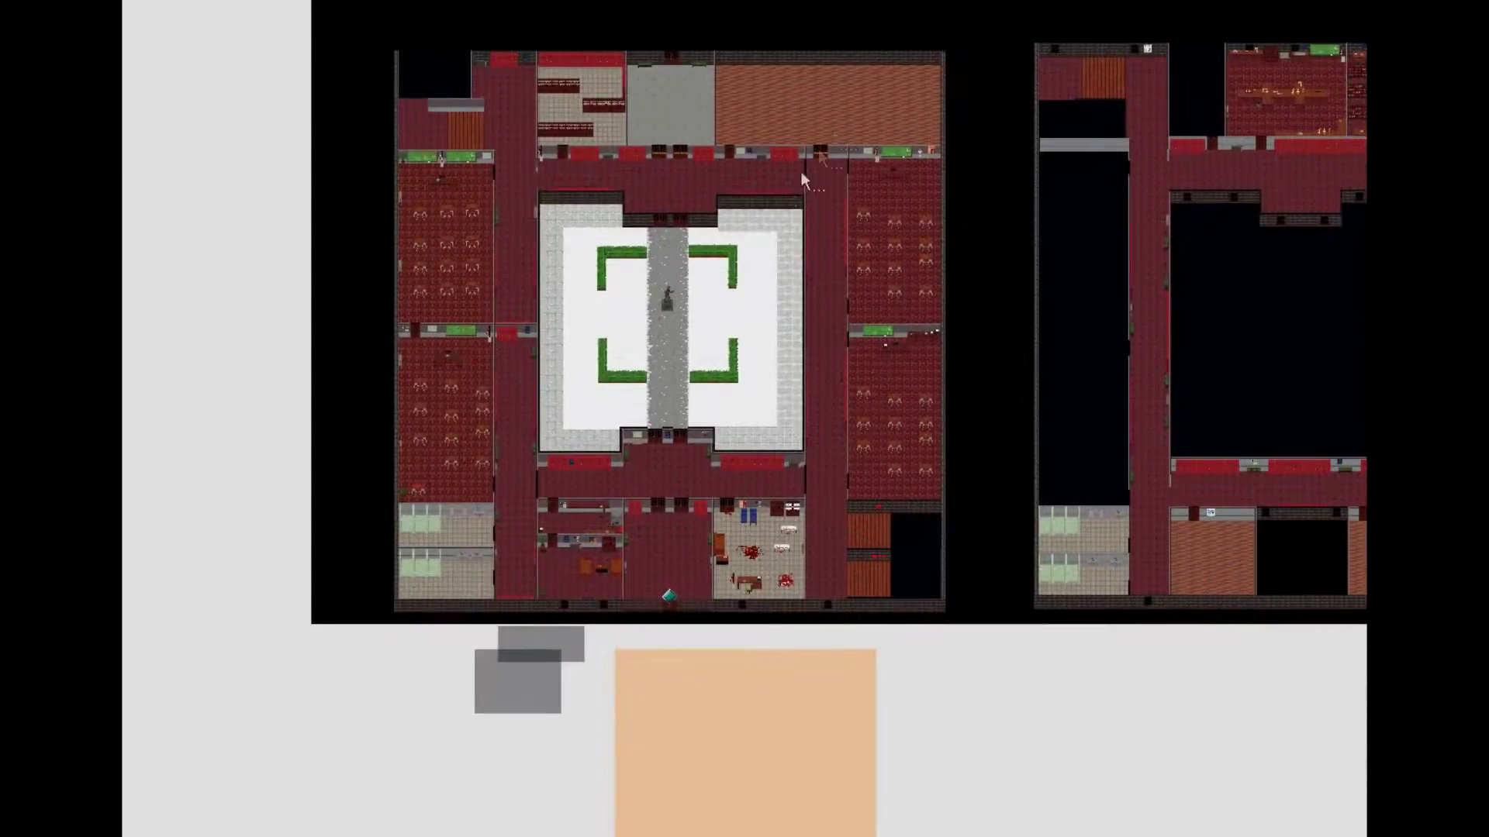
- Examine the school's upper floor, including the chemistry lab, library rooms, classrooms and surrounding corridors
{"action": "scroll", "coordinate": [784, 194], "scroll_direction": "up", "scroll_amount": 1, "text": "ctrl"}
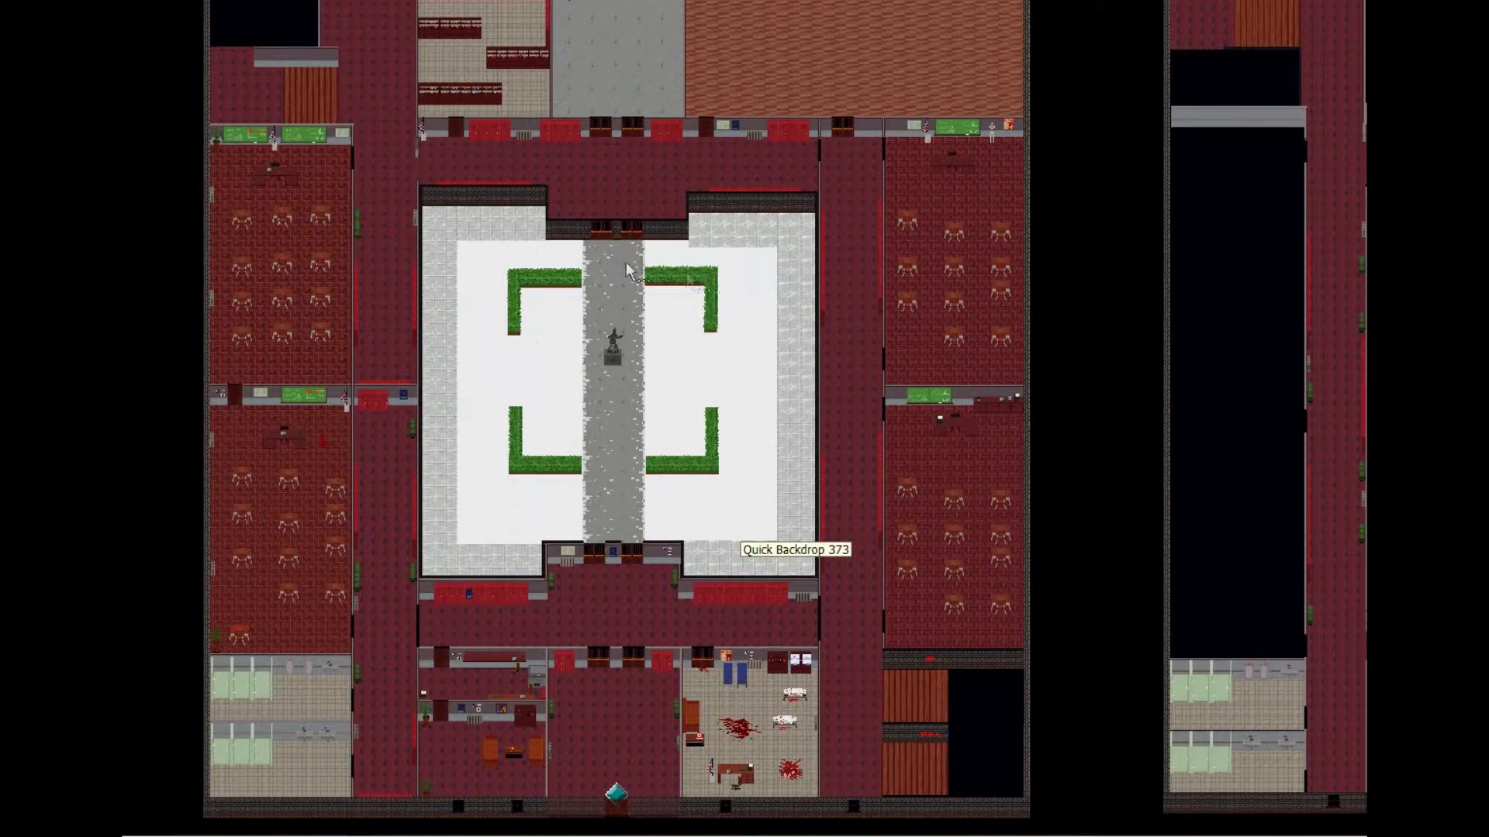
{"action": "middle_click_drag", "start_coordinate": [995, 234], "coordinate": [242, 289]}
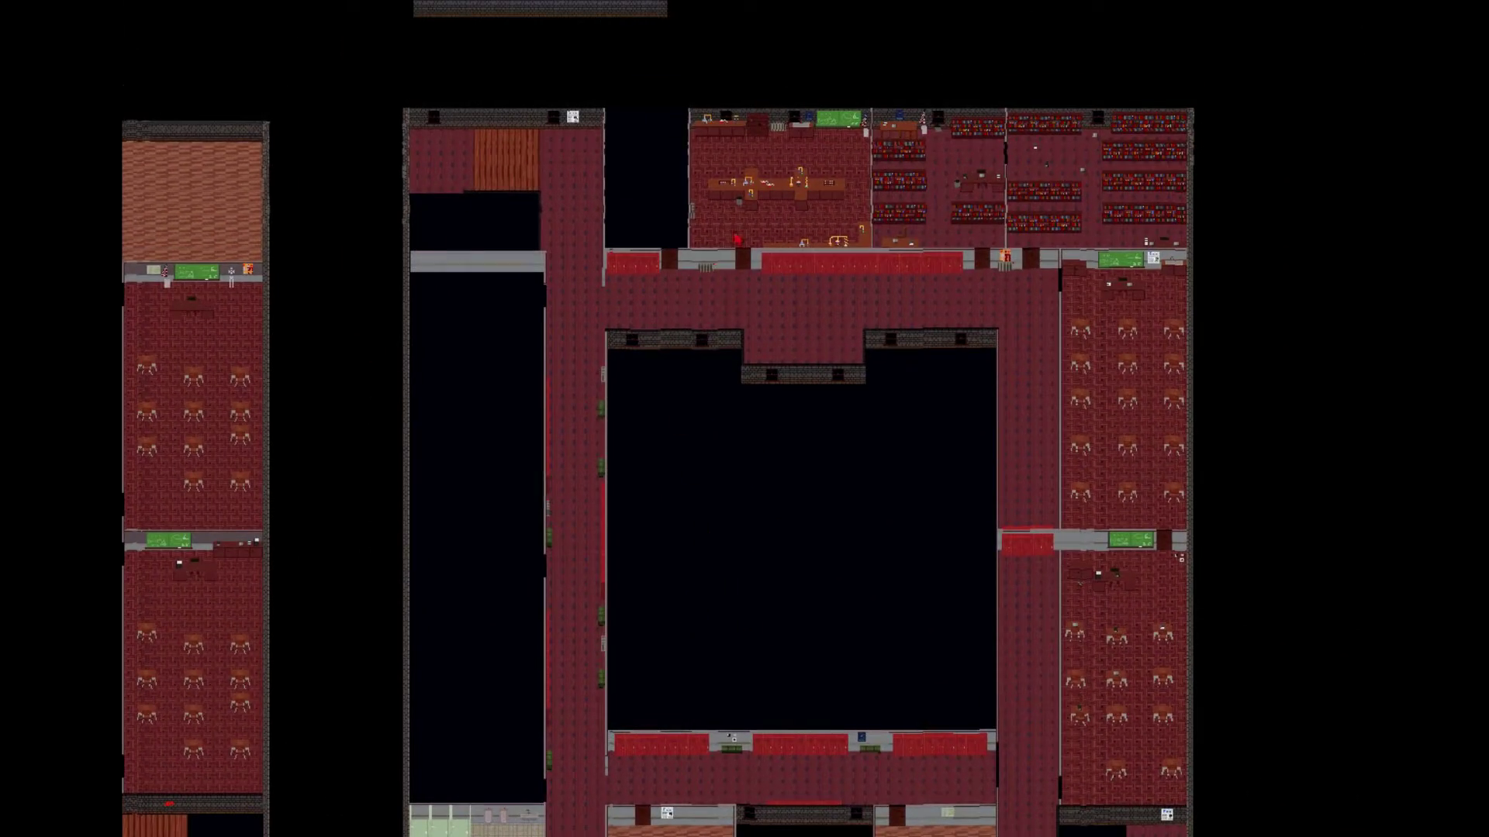
{"action": "scroll", "coordinate": [776, 180], "scroll_direction": "up", "scroll_amount": 2}
{"action": "scroll", "coordinate": [422, 361], "scroll_direction": "up", "scroll_amount": 1}
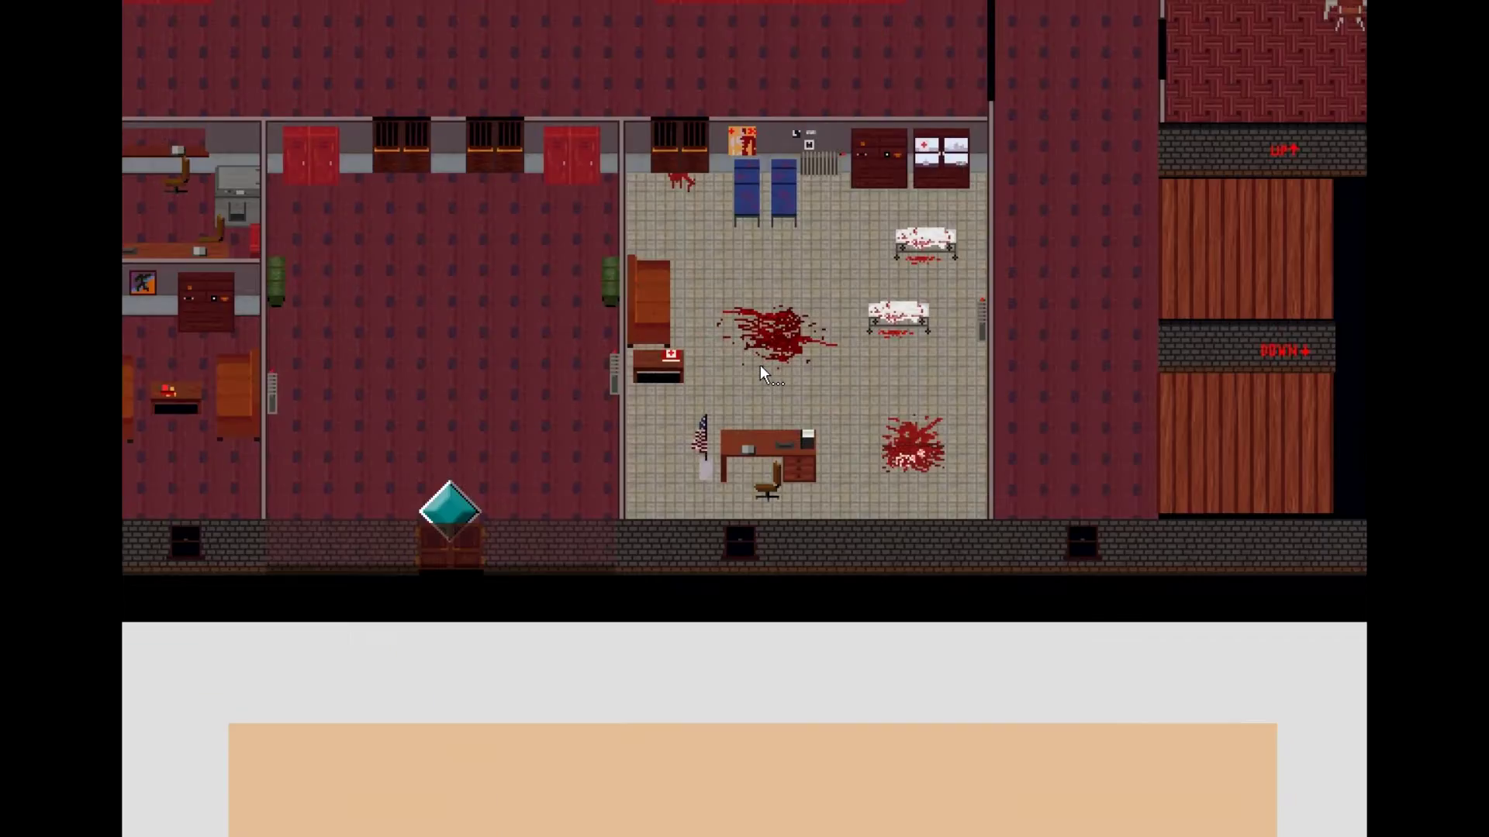
- Inspect the furnishings of the bloodstained infirmary and the reception rooms beside the lobby
{"action": "middle_click_drag", "start_coordinate": [827, 180], "coordinate": [760, 297]}
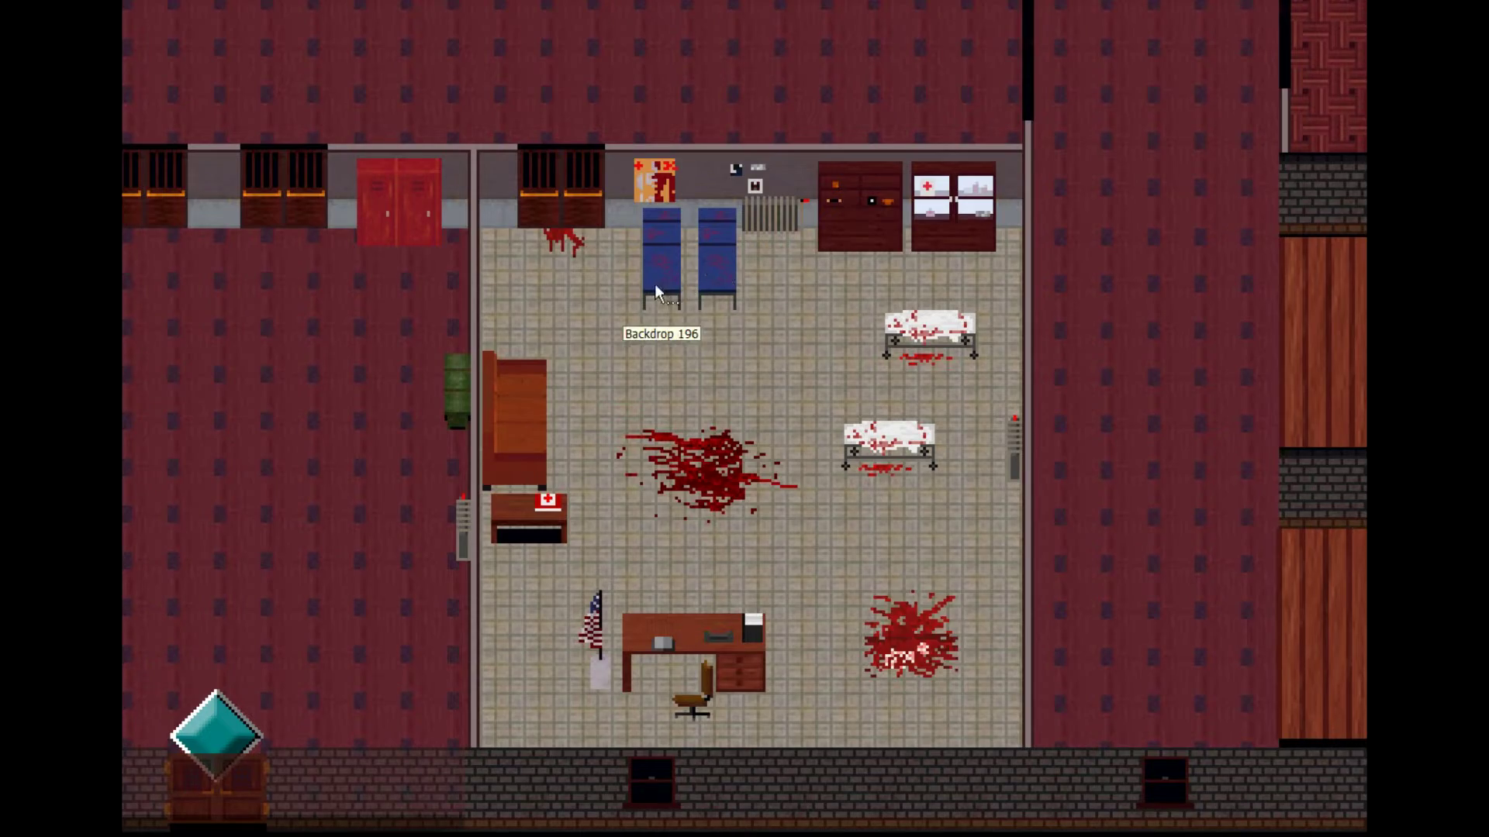
{"action": "middle_click_drag", "start_coordinate": [543, 357], "coordinate": [952, 225]}
{"action": "middle_click_drag", "start_coordinate": [338, 198], "coordinate": [946, 250]}
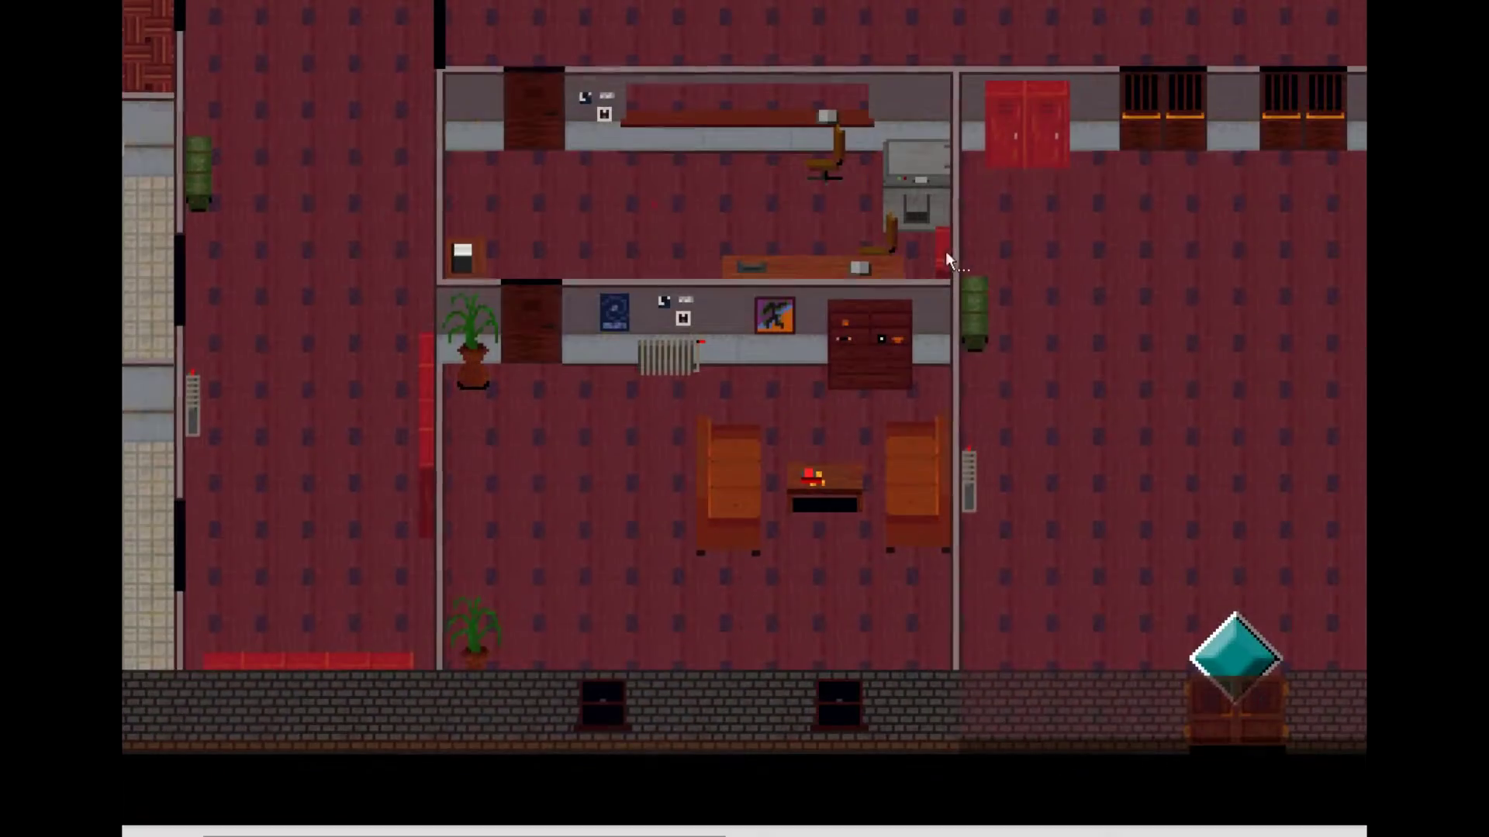
{"action": "scroll", "coordinate": [666, 351], "scroll_direction": "down", "scroll_amount": 1}
{"action": "middle_click_drag", "start_coordinate": [662, 347], "coordinate": [992, 568]}
{"action": "middle_click_drag", "start_coordinate": [575, 414], "coordinate": [550, 833]}
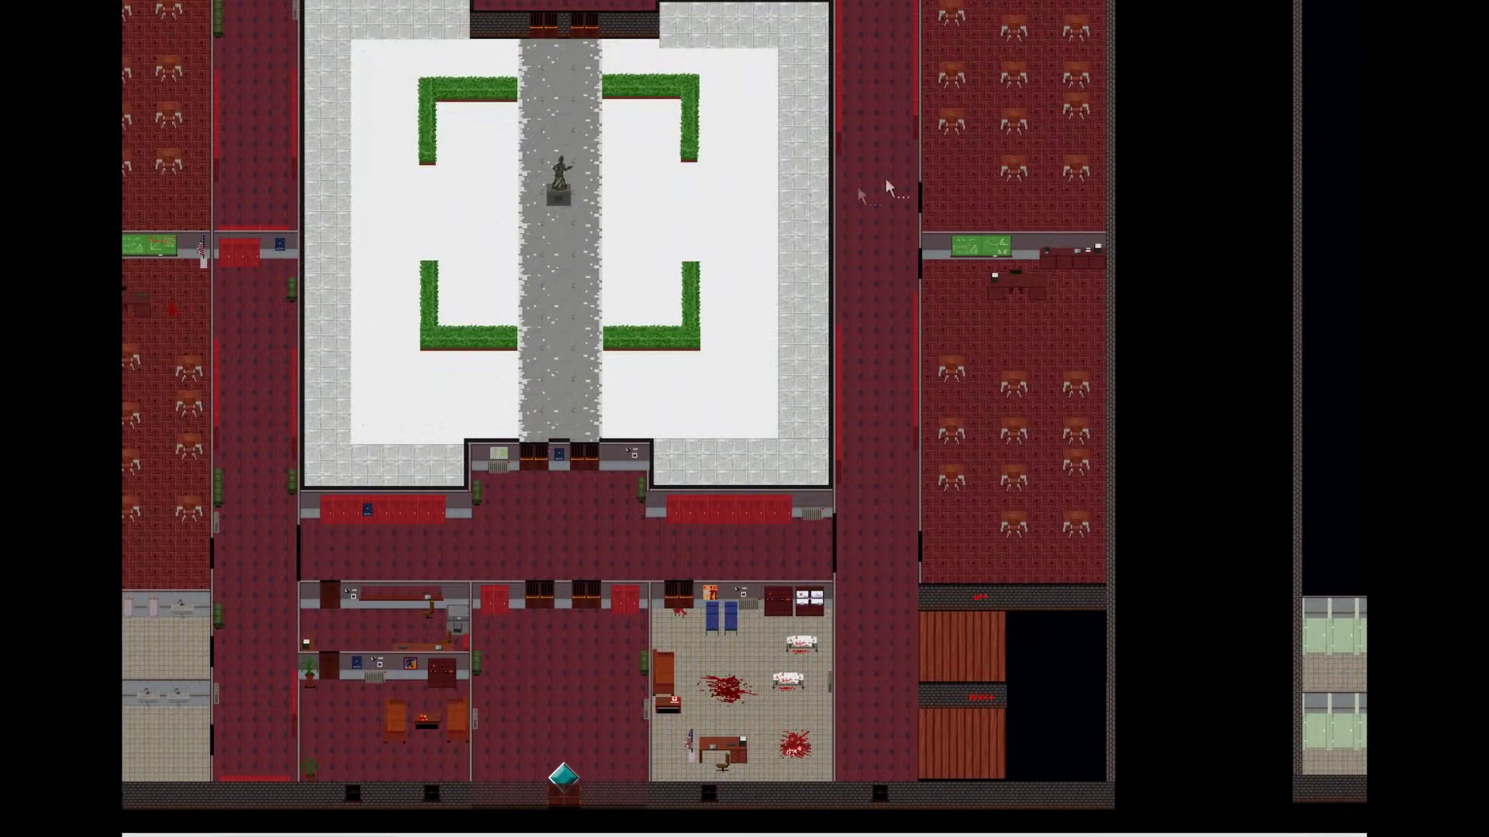
- Examine the ground floor's two stairwells, from the stairs near the storage room to the UP and DOWN stairs
{"action": "middle_click_drag", "start_coordinate": [740, 176], "coordinate": [908, 428]}
{"action": "middle_click_drag", "start_coordinate": [728, 286], "coordinate": [796, 514]}
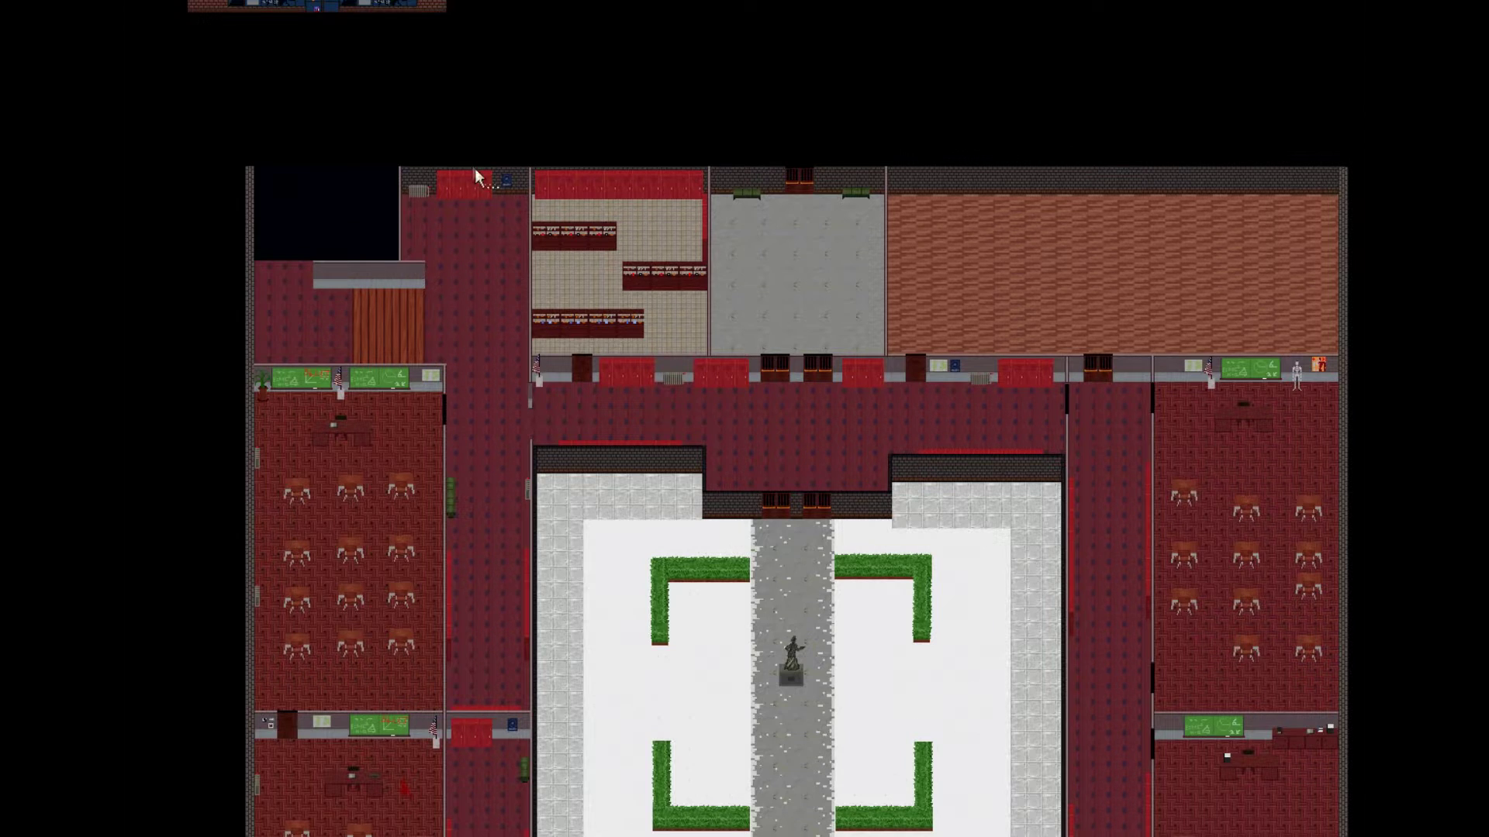
{"action": "middle_click_drag", "start_coordinate": [475, 169], "coordinate": [692, 339]}
{"action": "scroll", "coordinate": [690, 339], "scroll_direction": "down", "scroll_amount": 2}
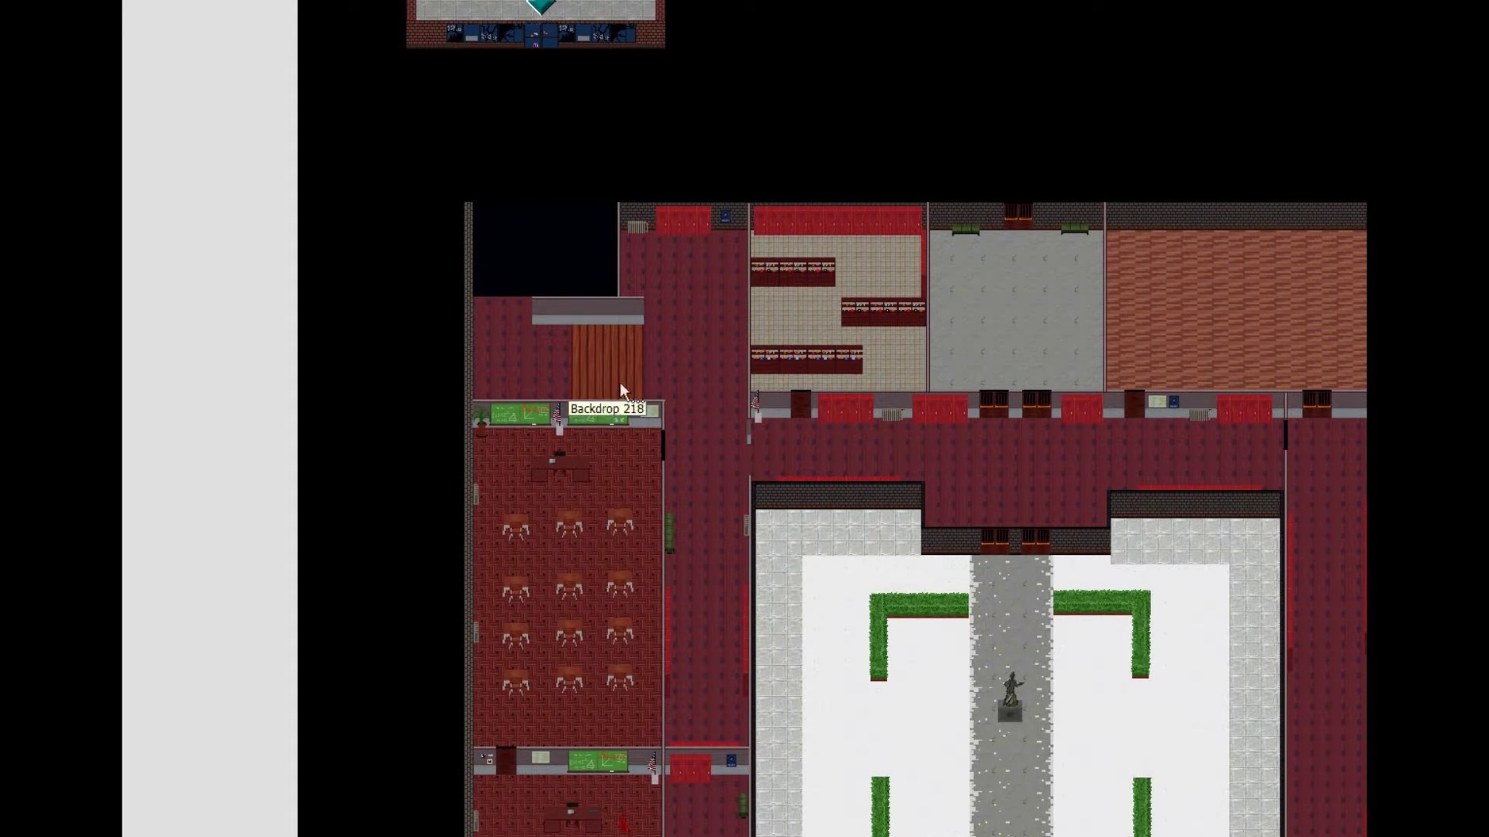
{"action": "middle_click_drag", "start_coordinate": [958, 527], "coordinate": [586, 164]}
{"action": "middle_click_drag", "start_coordinate": [1011, 641], "coordinate": [796, 294]}
{"action": "middle_click_drag", "start_coordinate": [849, 447], "coordinate": [872, 315]}
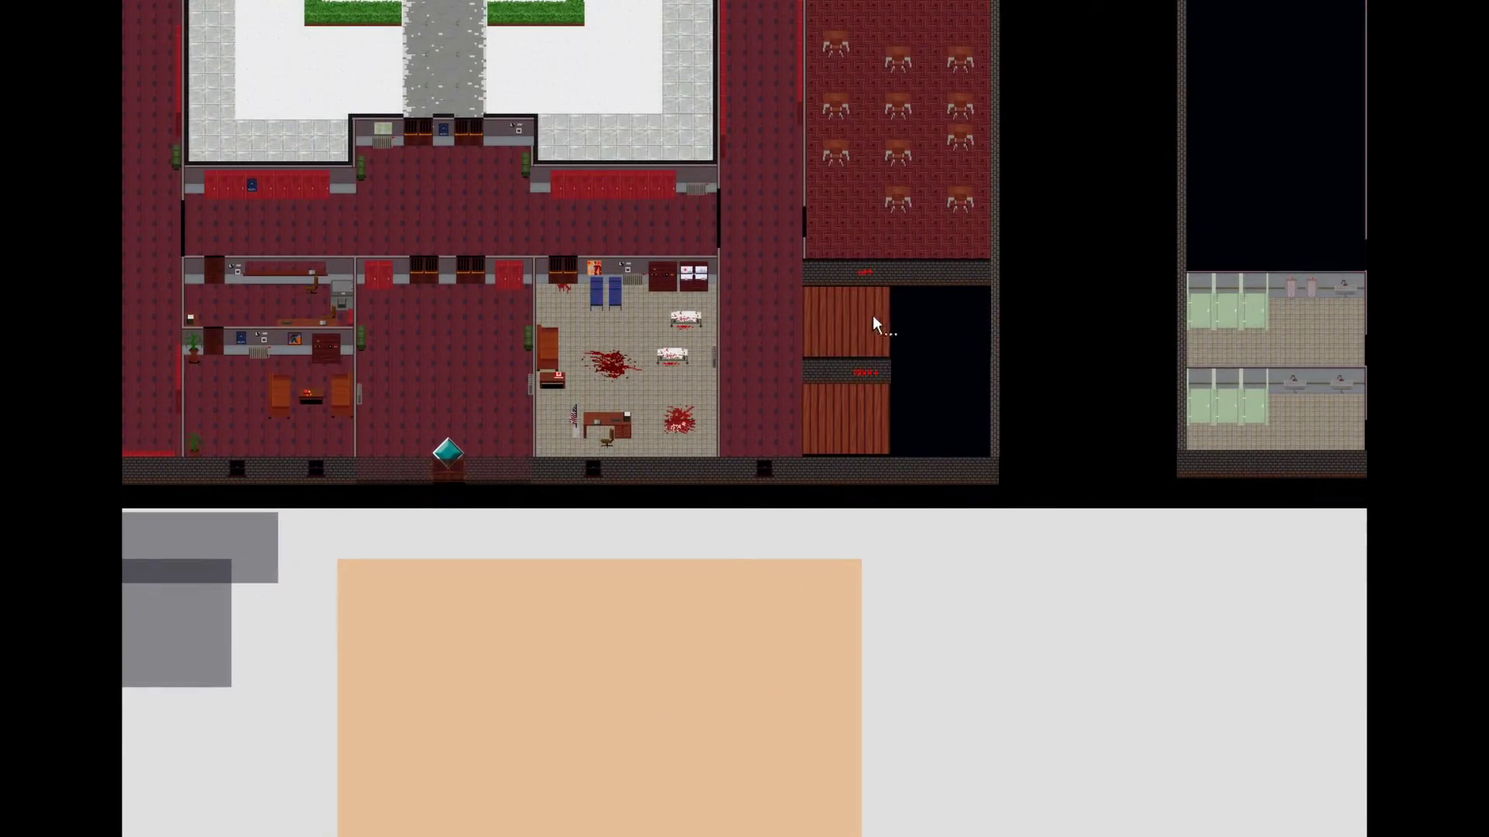
{"action": "scroll", "coordinate": [872, 317], "scroll_direction": "up", "scroll_amount": 1, "text": "ctrl"}
{"action": "middle_click_drag", "start_coordinate": [931, 432], "coordinate": [709, 329]}
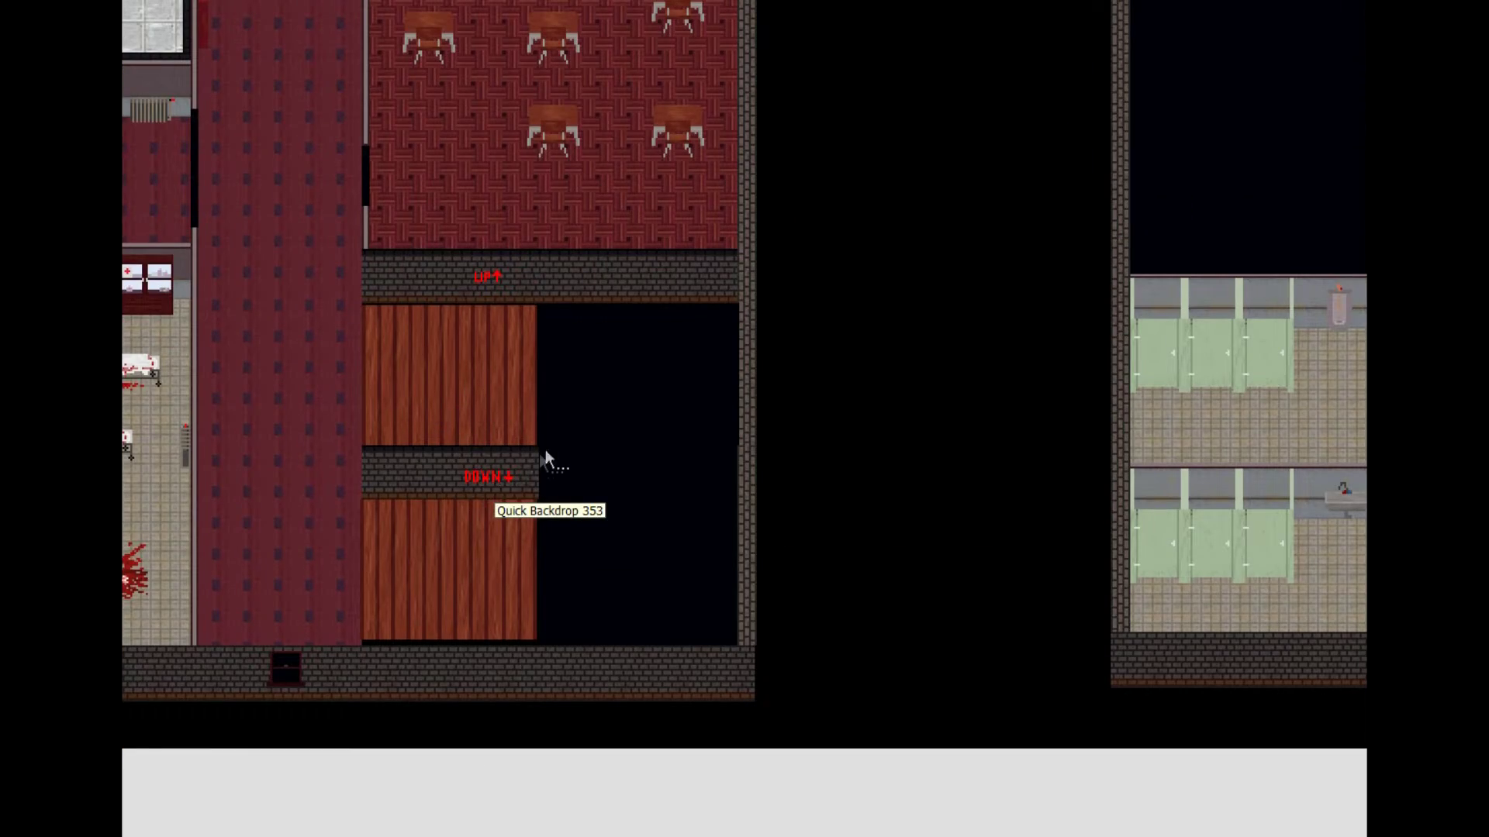
- Compare the two reference floor plans for the school's ground and upper floors
{"action": "scroll", "coordinate": [975, 298], "scroll_direction": "down", "scroll_amount": 2, "text": "ctrl"}
{"action": "middle_click_drag", "start_coordinate": [1027, 302], "coordinate": [614, 560]}
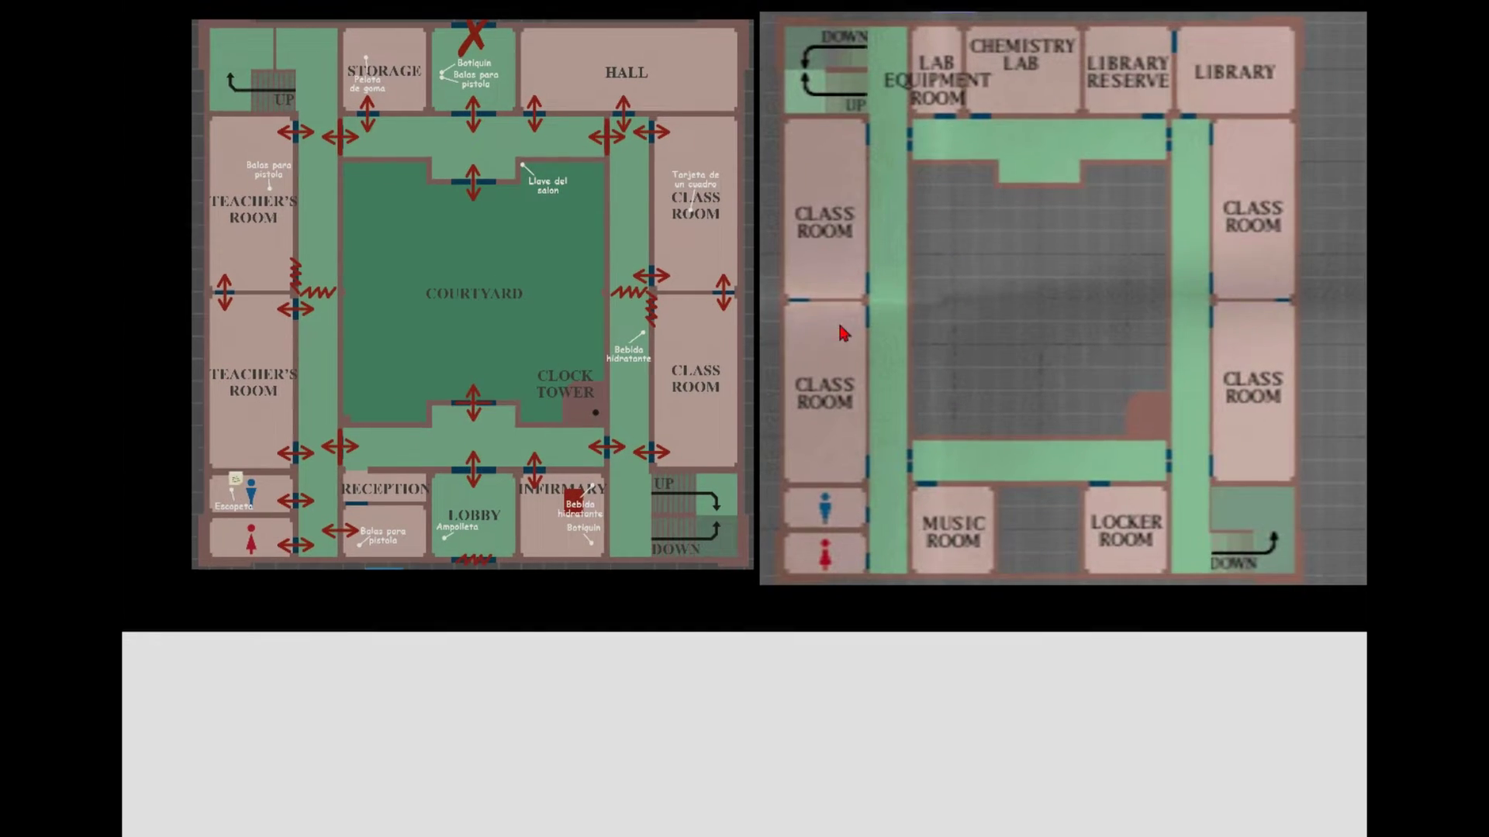
{"action": "scroll", "coordinate": [794, 373], "scroll_direction": "down", "scroll_amount": 3}
{"action": "scroll", "coordinate": [779, 371], "scroll_direction": "up", "scroll_amount": 3}
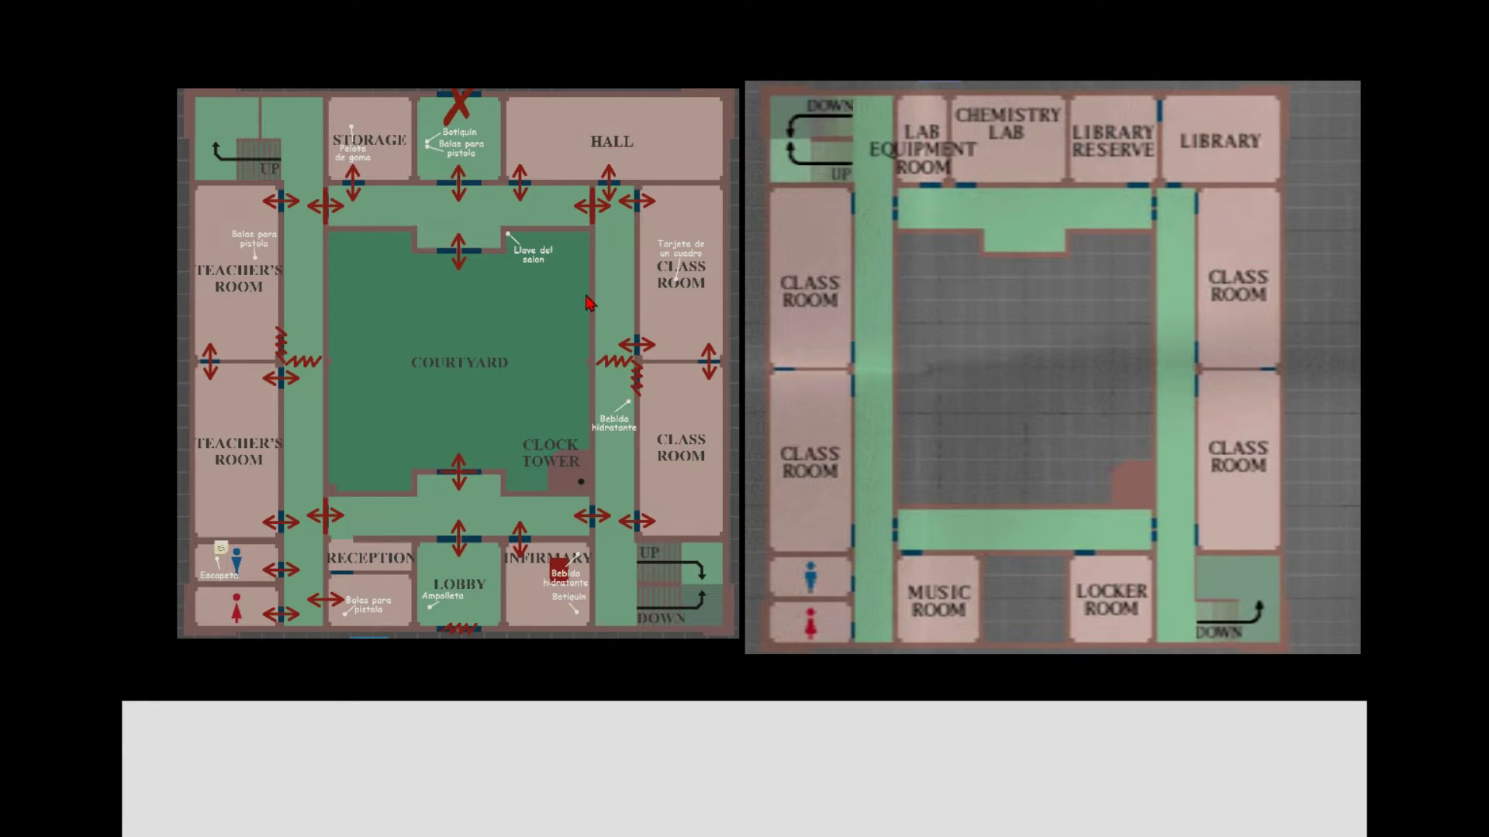
- Review the item and door annotations around the courtyard on the ground-floor reference plan
{"action": "mouse_move", "coordinate": [837, 350]}
{"action": "middle_mouse_down"}
{"action": "mouse_move", "coordinate": [682, 370]}
{"action": "mouse_move", "coordinate": [832, 374]}
{"action": "middle_mouse_up"}
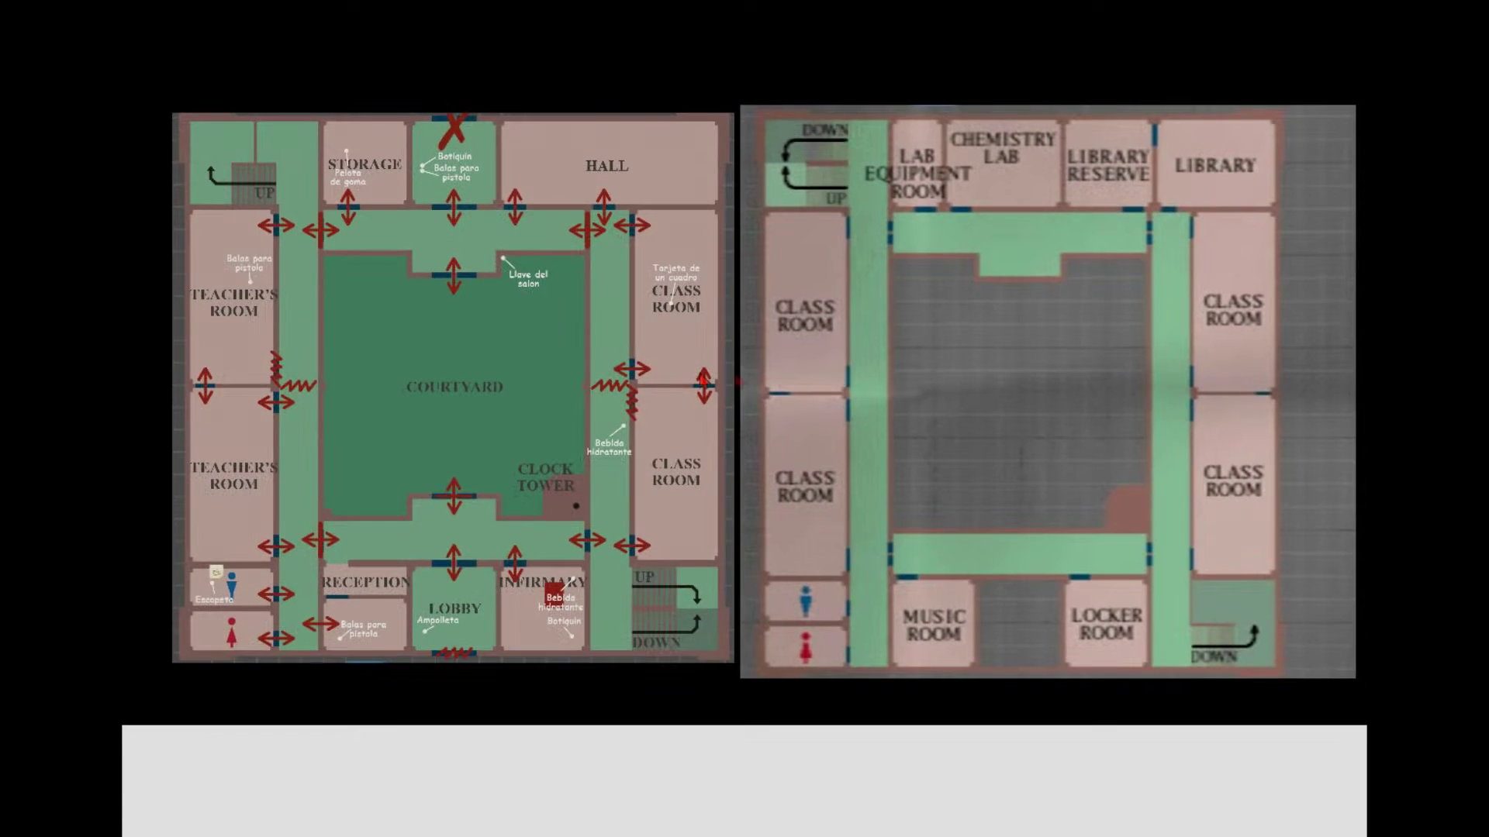
{"action": "middle_click_drag", "start_coordinate": [697, 373], "coordinate": [795, 334]}
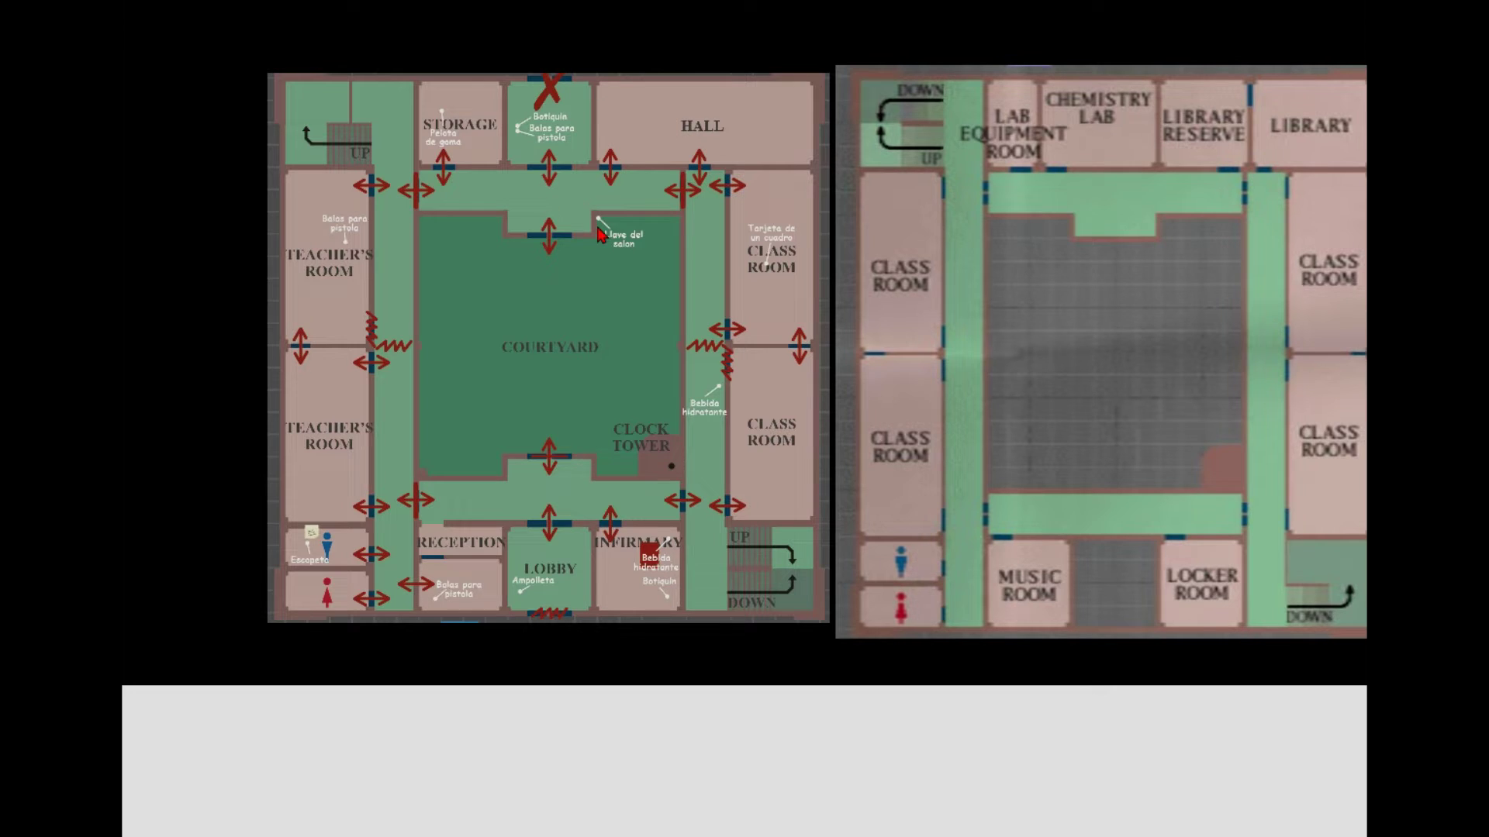
{"action": "middle_click_drag", "start_coordinate": [624, 157], "coordinate": [551, 259]}
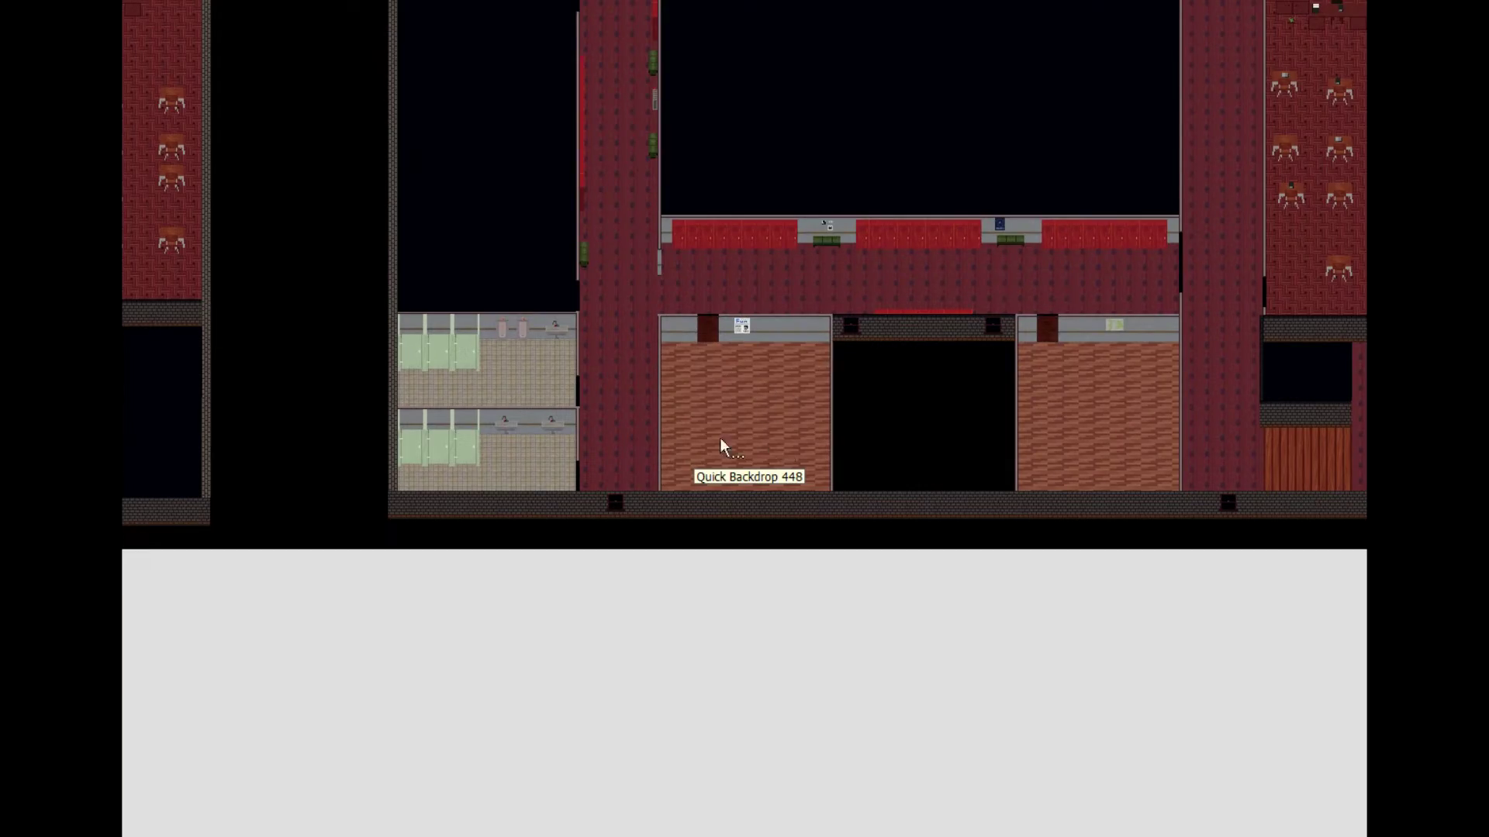
- Examine the school courtyard with its central statue and hedges, and how it connects to the surrounding corridors
{"action": "scroll", "coordinate": [765, 388], "scroll_direction": "up", "scroll_amount": 3}
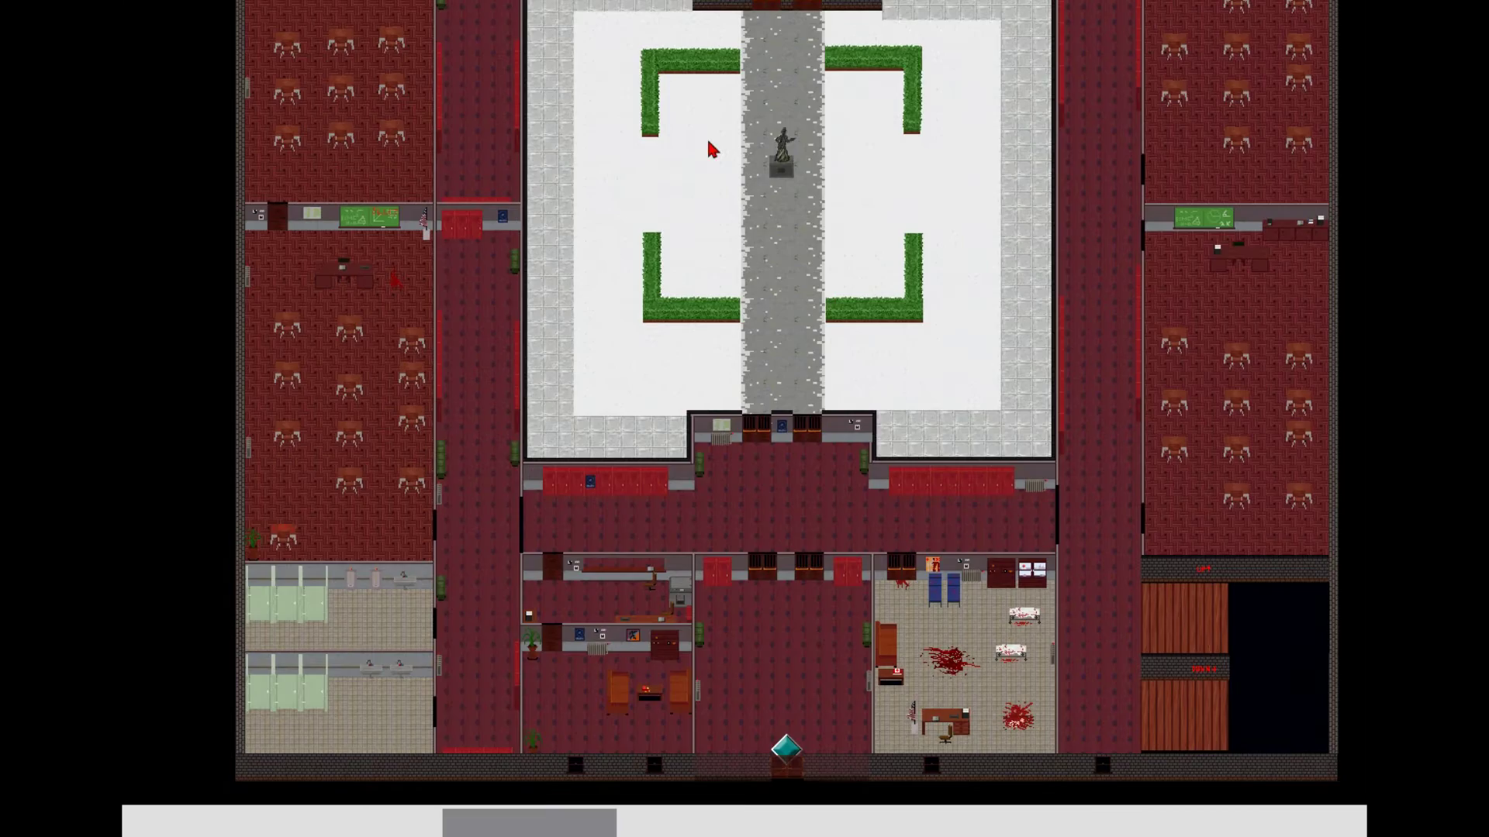
{"action": "scroll", "coordinate": [721, 140], "scroll_direction": "up", "scroll_amount": 3}
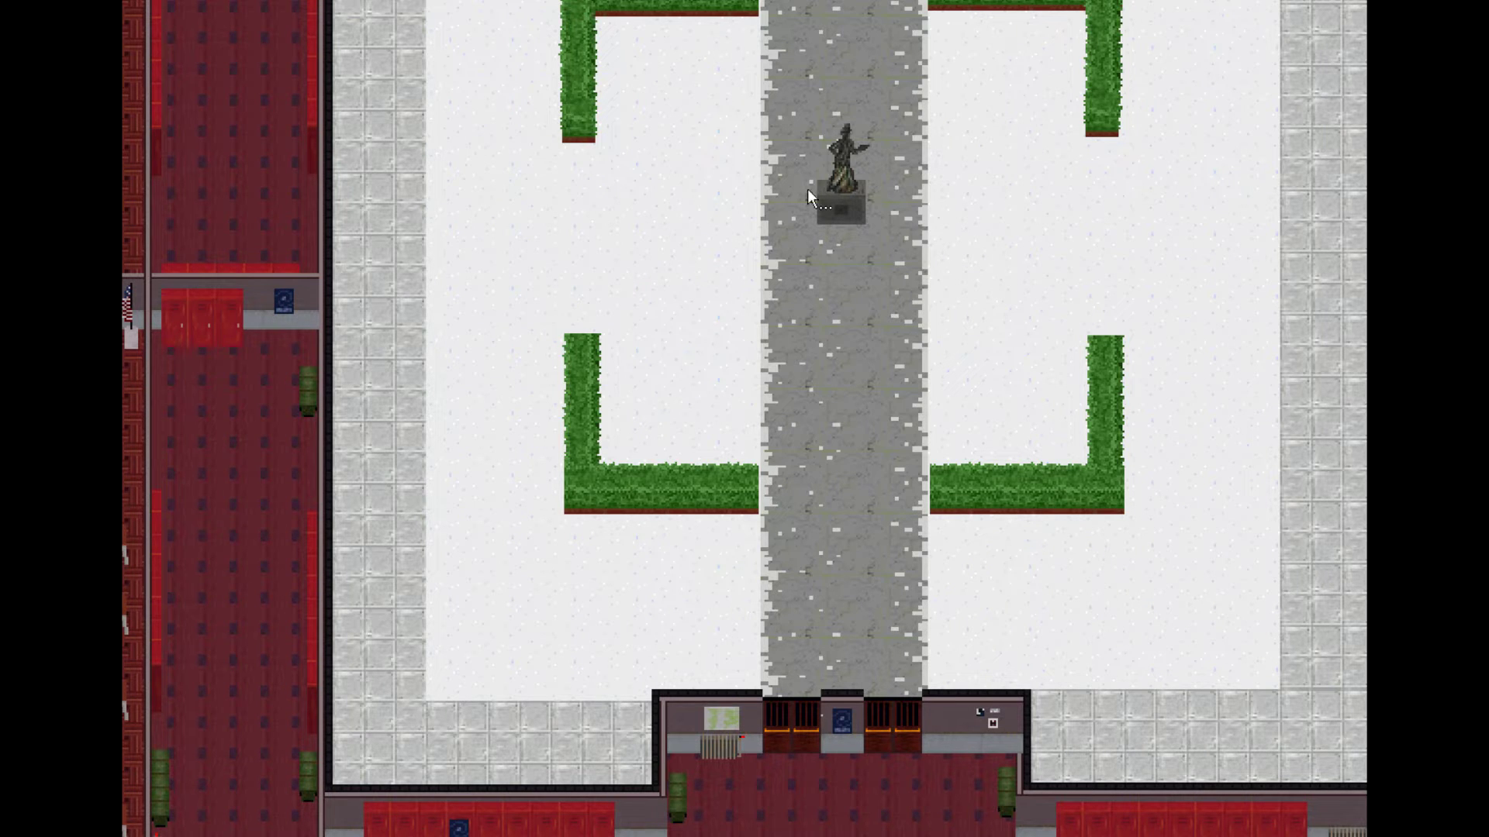
{"action": "scroll", "coordinate": [899, 247], "scroll_direction": "down", "scroll_amount": 3}
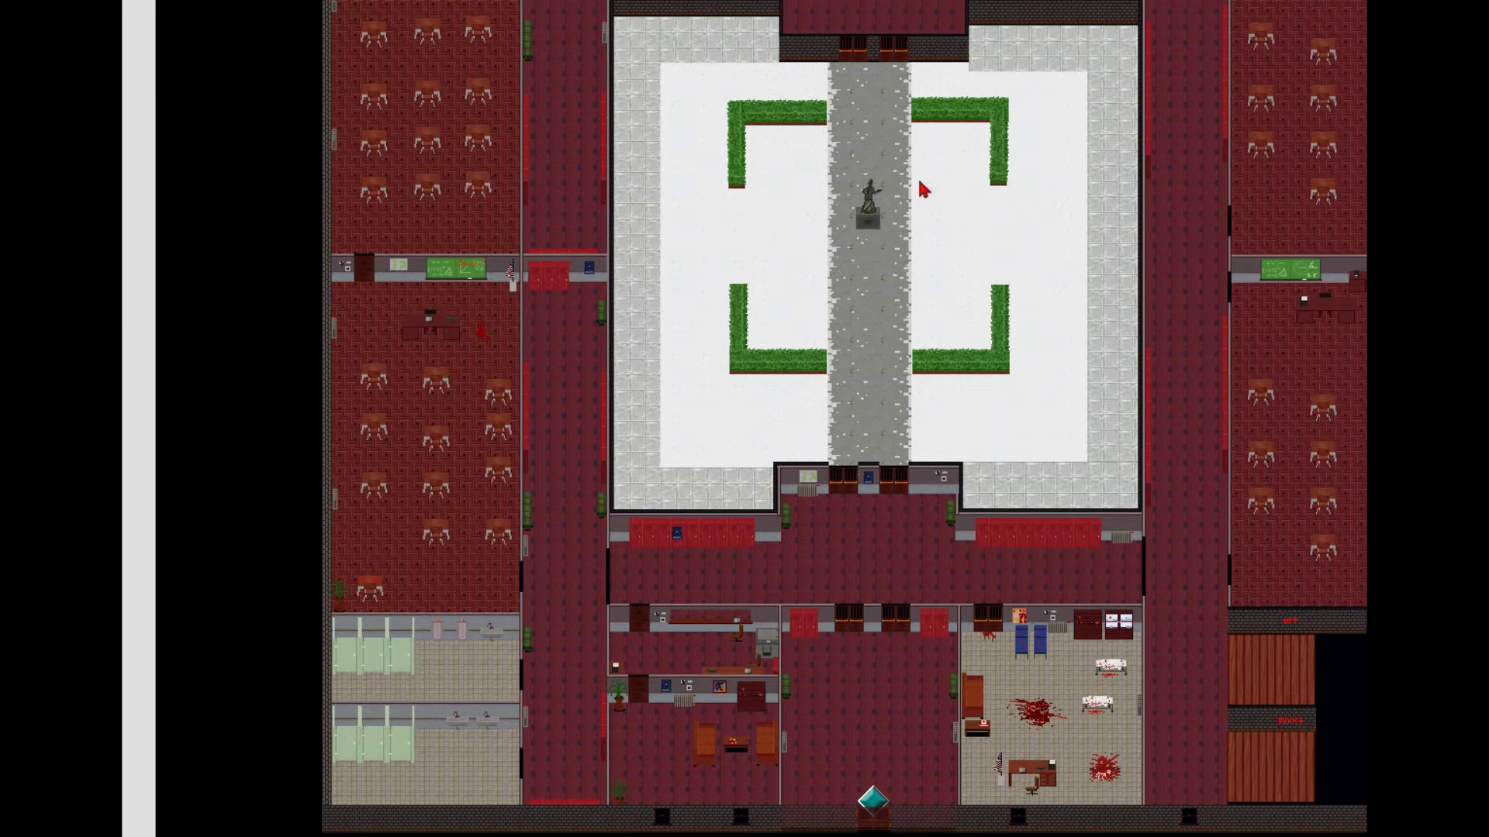
{"action": "middle_click_drag", "start_coordinate": [914, 74], "coordinate": [888, 268]}
{"action": "middle_click_drag", "start_coordinate": [916, 156], "coordinate": [734, 20]}
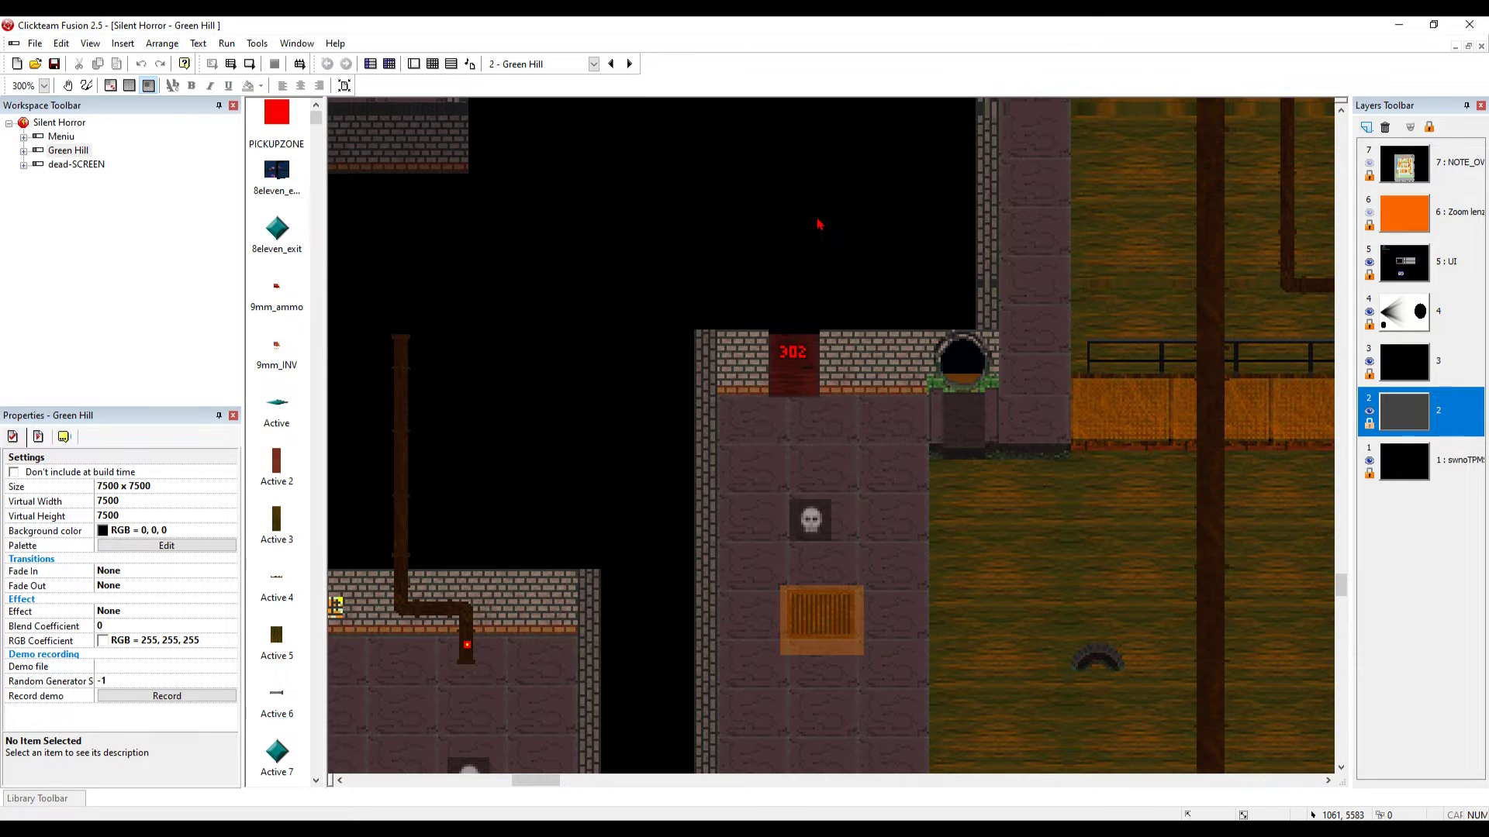
- Inspect the save_room_portal 2 object on the sewer's door marked 302 and the area around it
{"action": "middle_click_drag", "start_coordinate": [803, 196], "coordinate": [767, 256]}
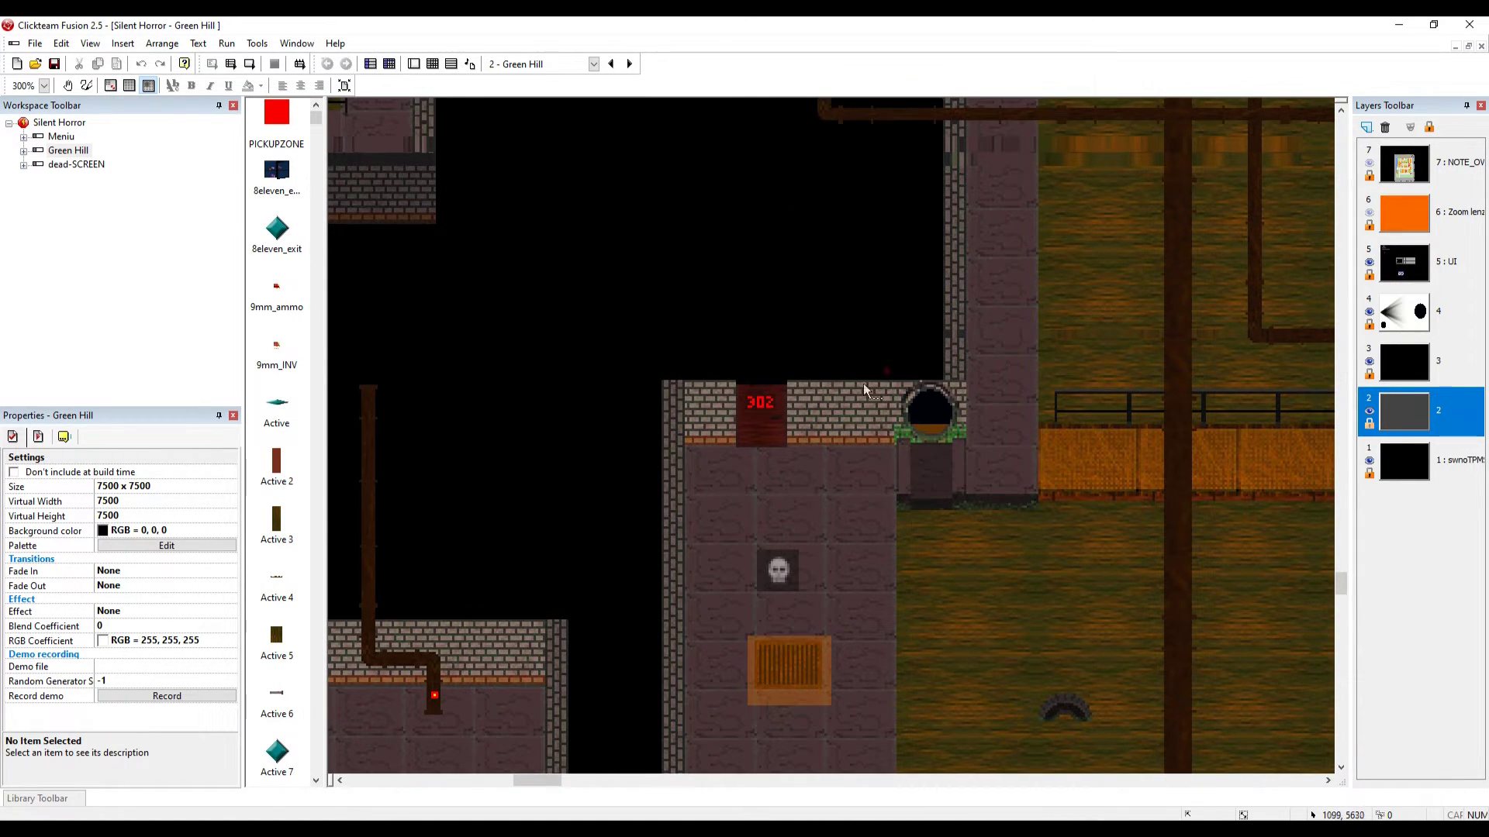
{"action": "left_click", "coordinate": [750, 425]}
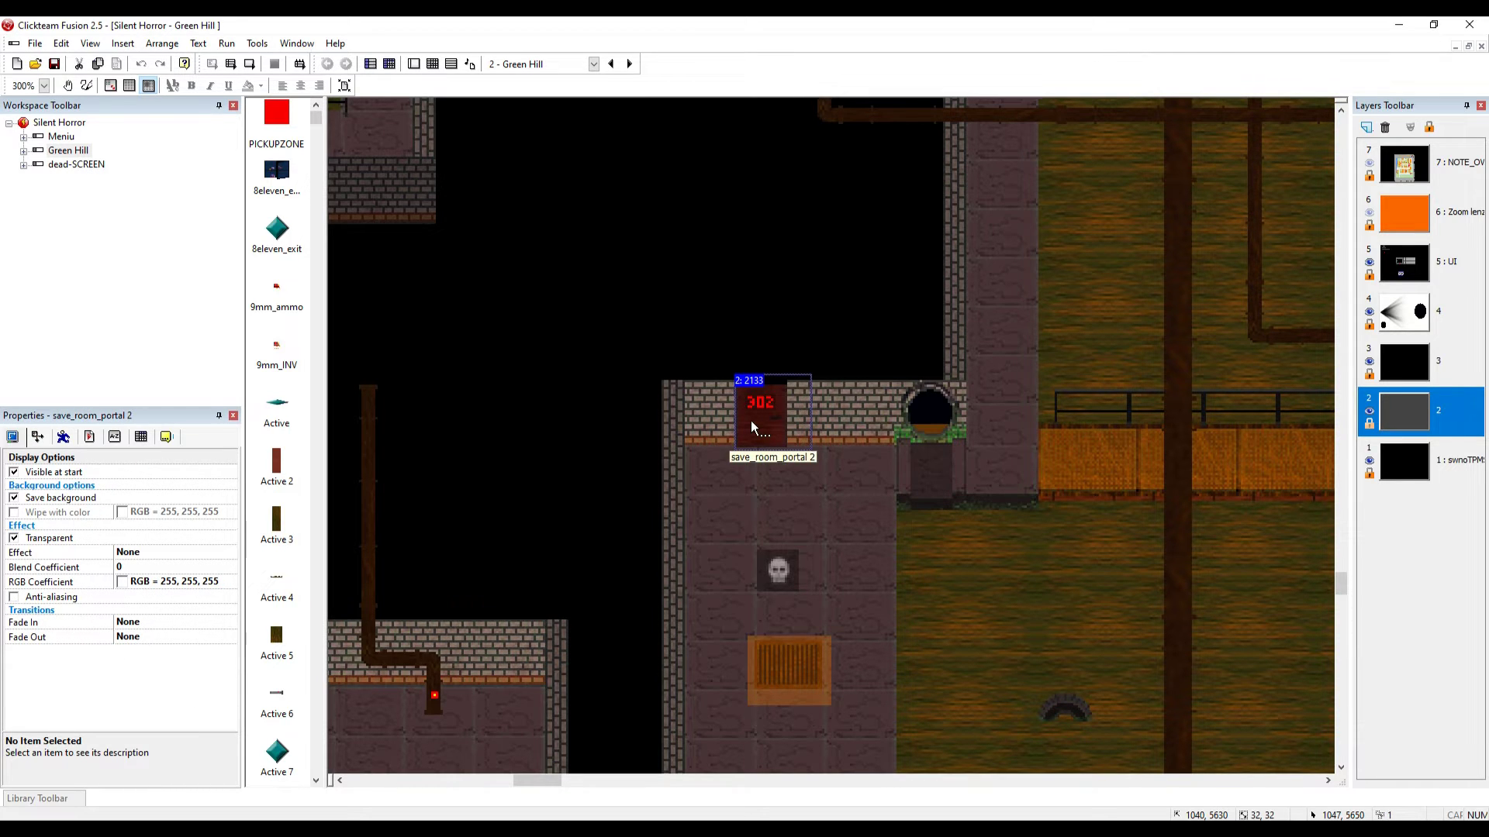
{"action": "left_click", "coordinate": [811, 287]}
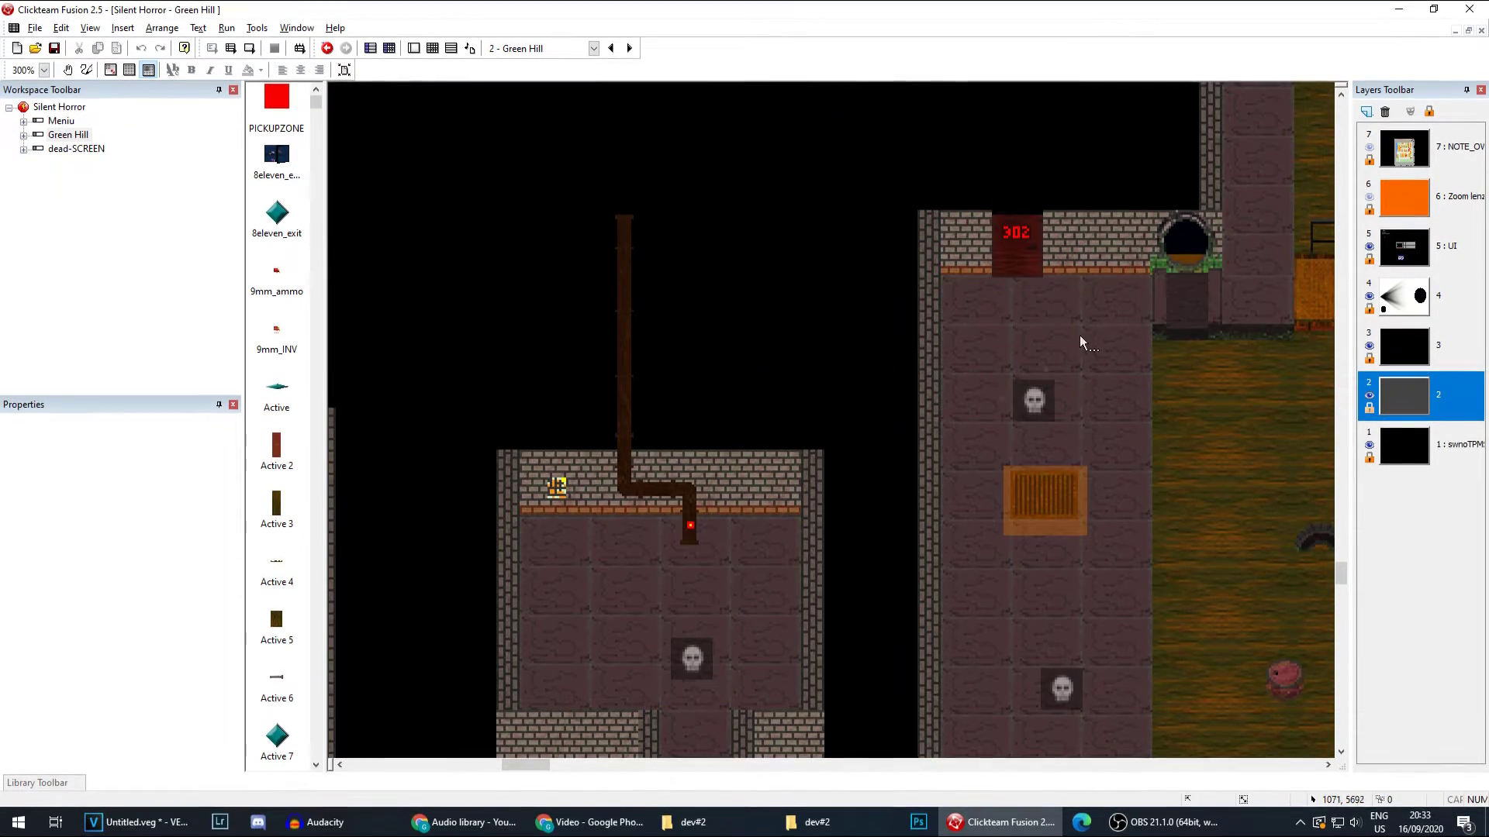
{"action": "middle_click_drag", "start_coordinate": [1068, 341], "coordinate": [989, 383]}
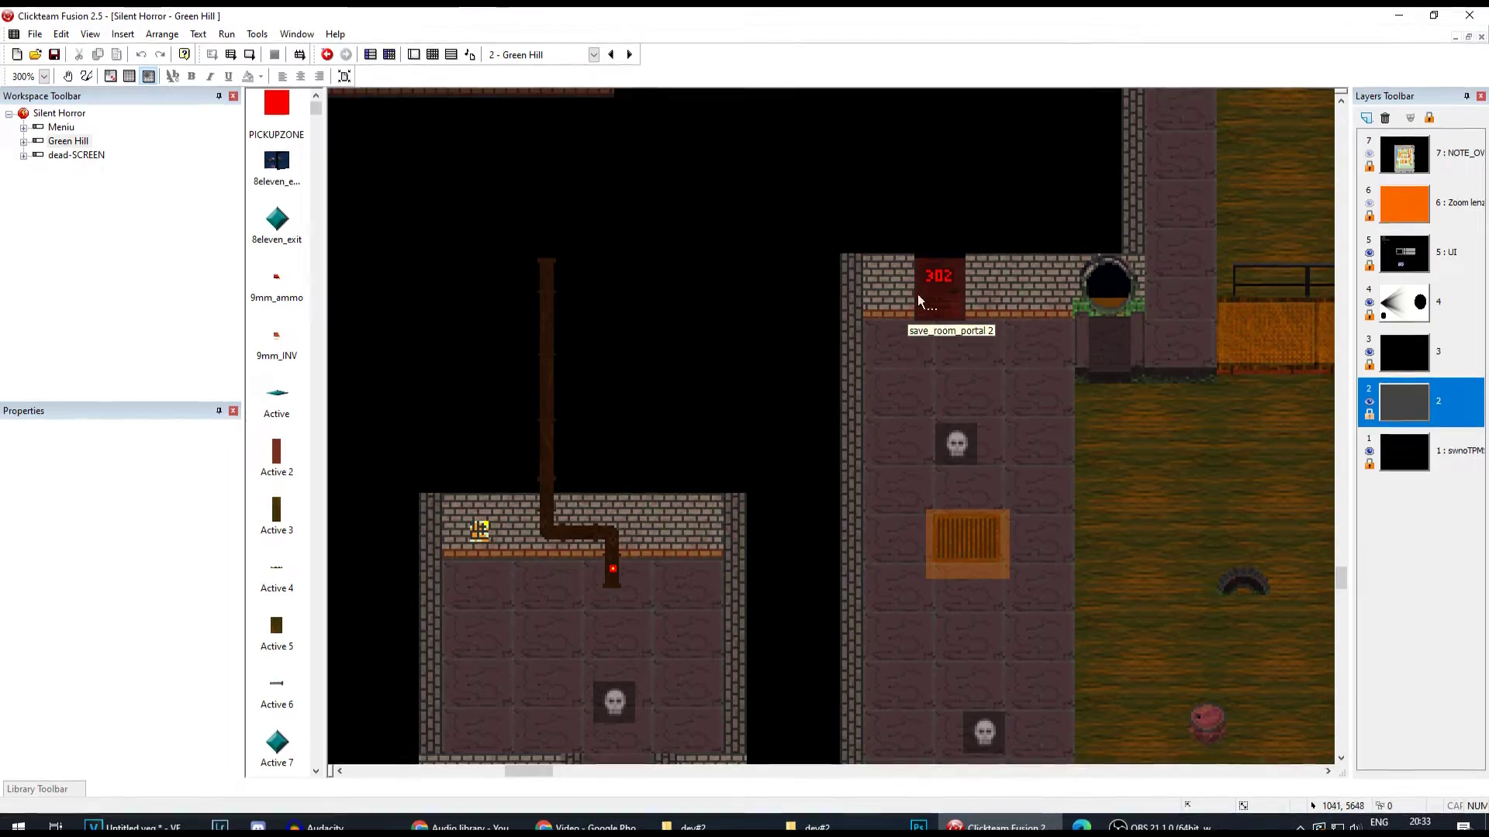
{"action": "middle_click_drag", "start_coordinate": [1145, 326], "coordinate": [1102, 418]}
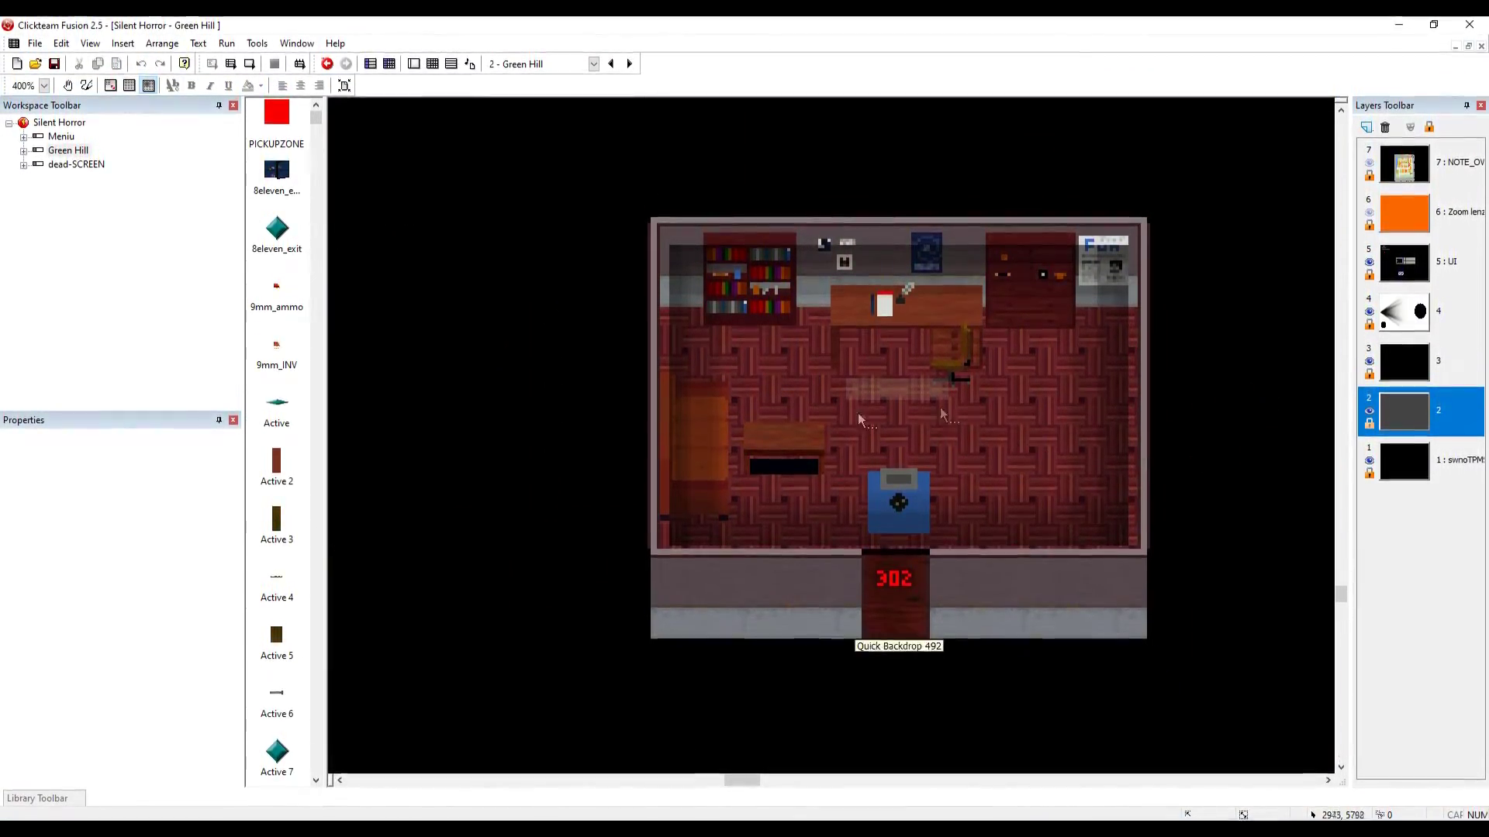
- Inspect the save game object on the desk in room 302 and the room's placement on the Green Hill map
{"action": "left_click", "coordinate": [883, 309]}
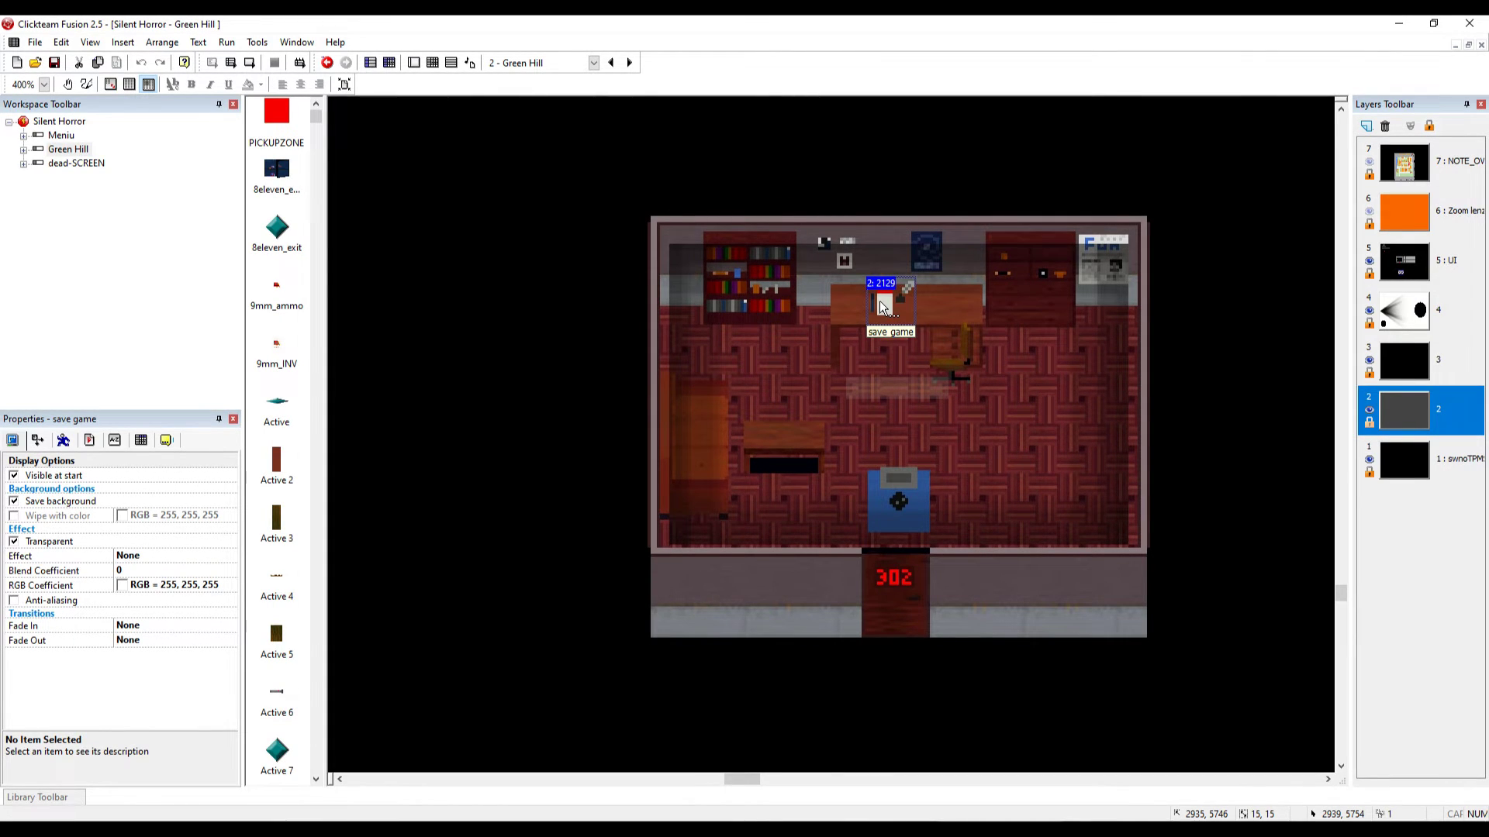
{"action": "left_click", "coordinate": [859, 176]}
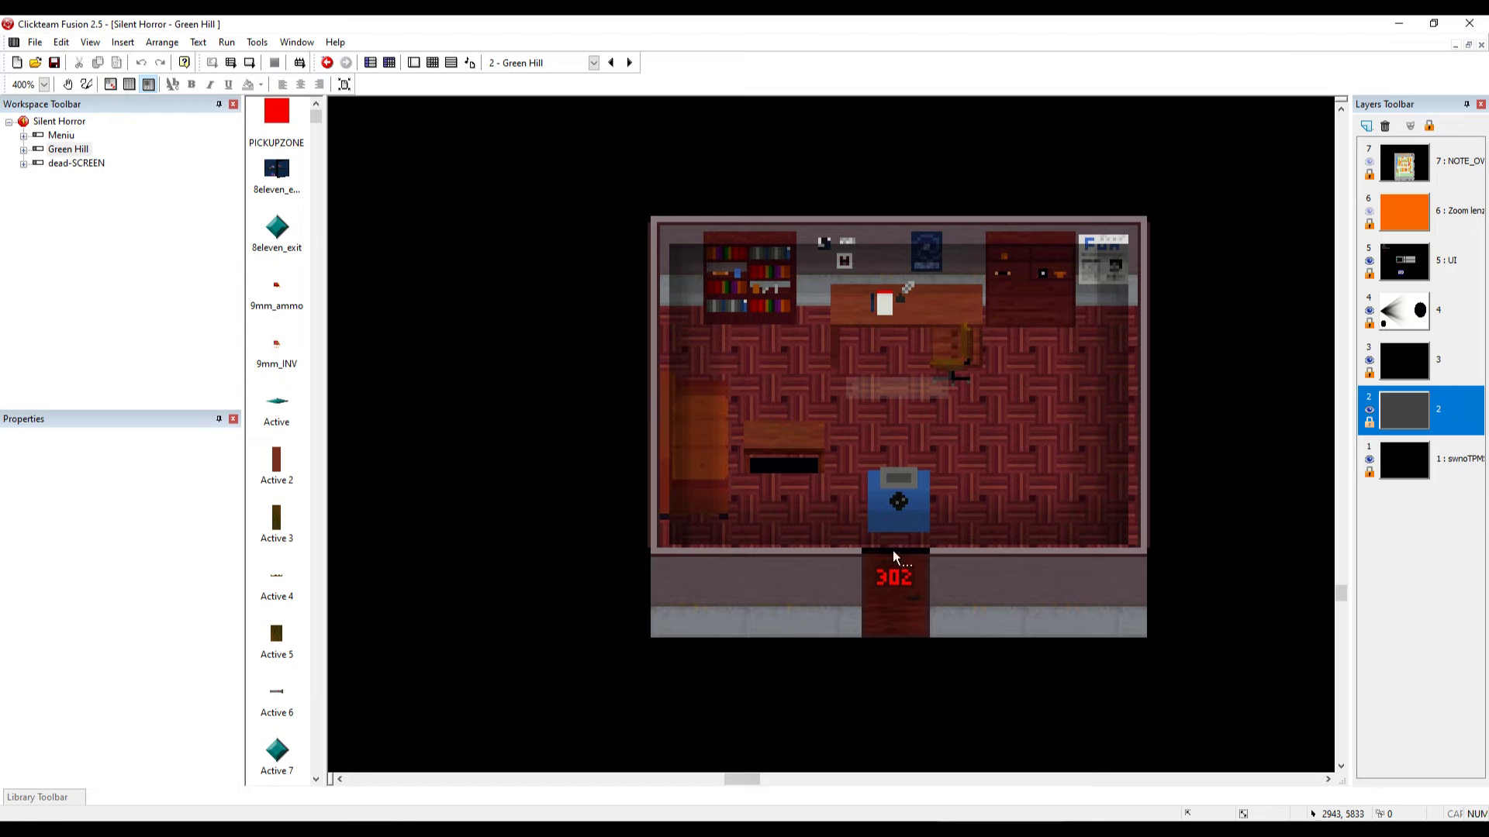
{"action": "scroll", "coordinate": [894, 571], "scroll_direction": "down", "scroll_amount": 3, "text": "ctrl"}
{"action": "middle_click_drag", "start_coordinate": [824, 591], "coordinate": [917, 475]}
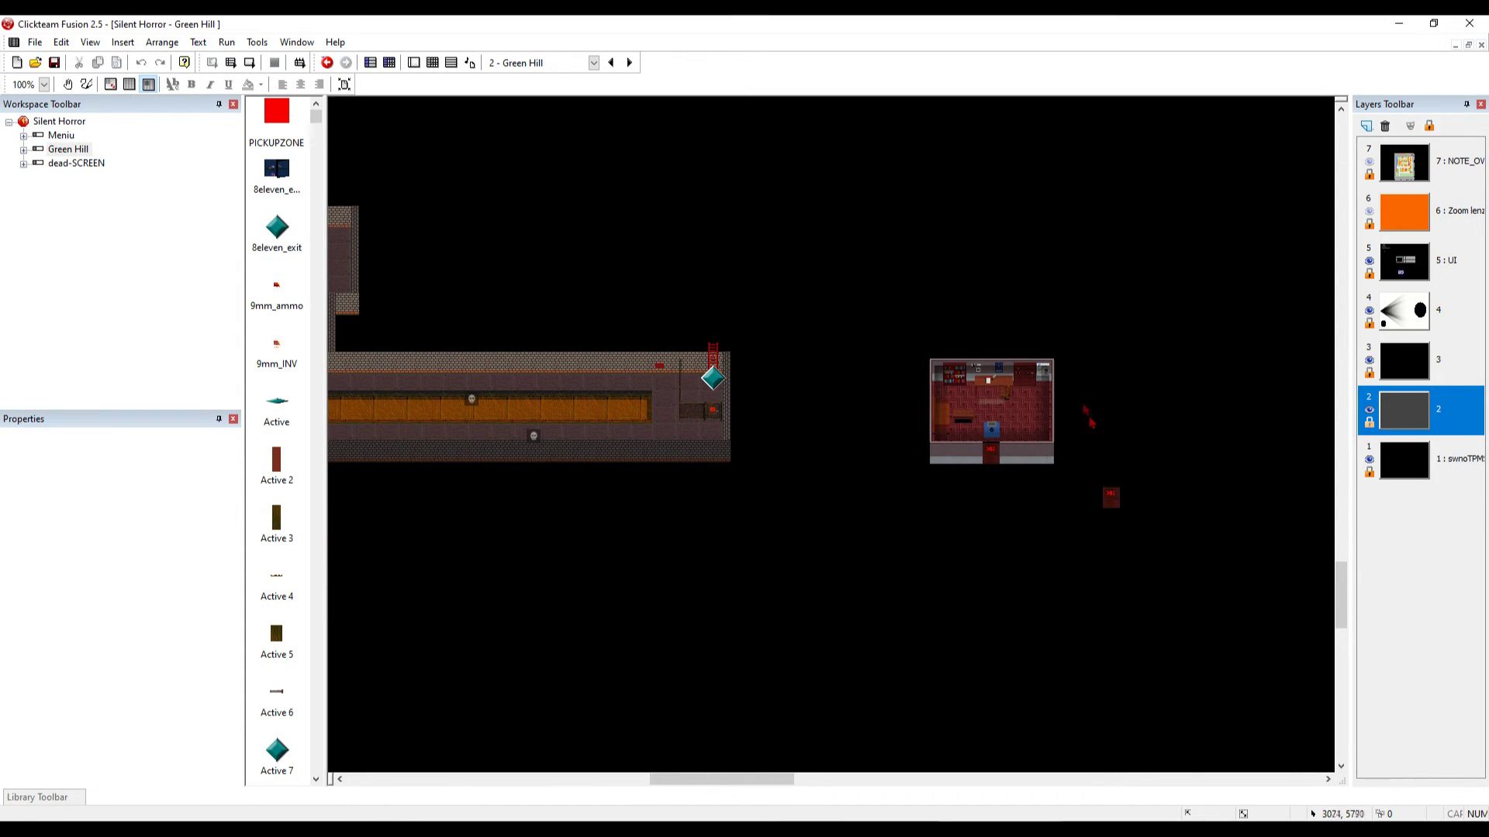
{"action": "middle_click_drag", "start_coordinate": [835, 521], "coordinate": [1024, 343]}
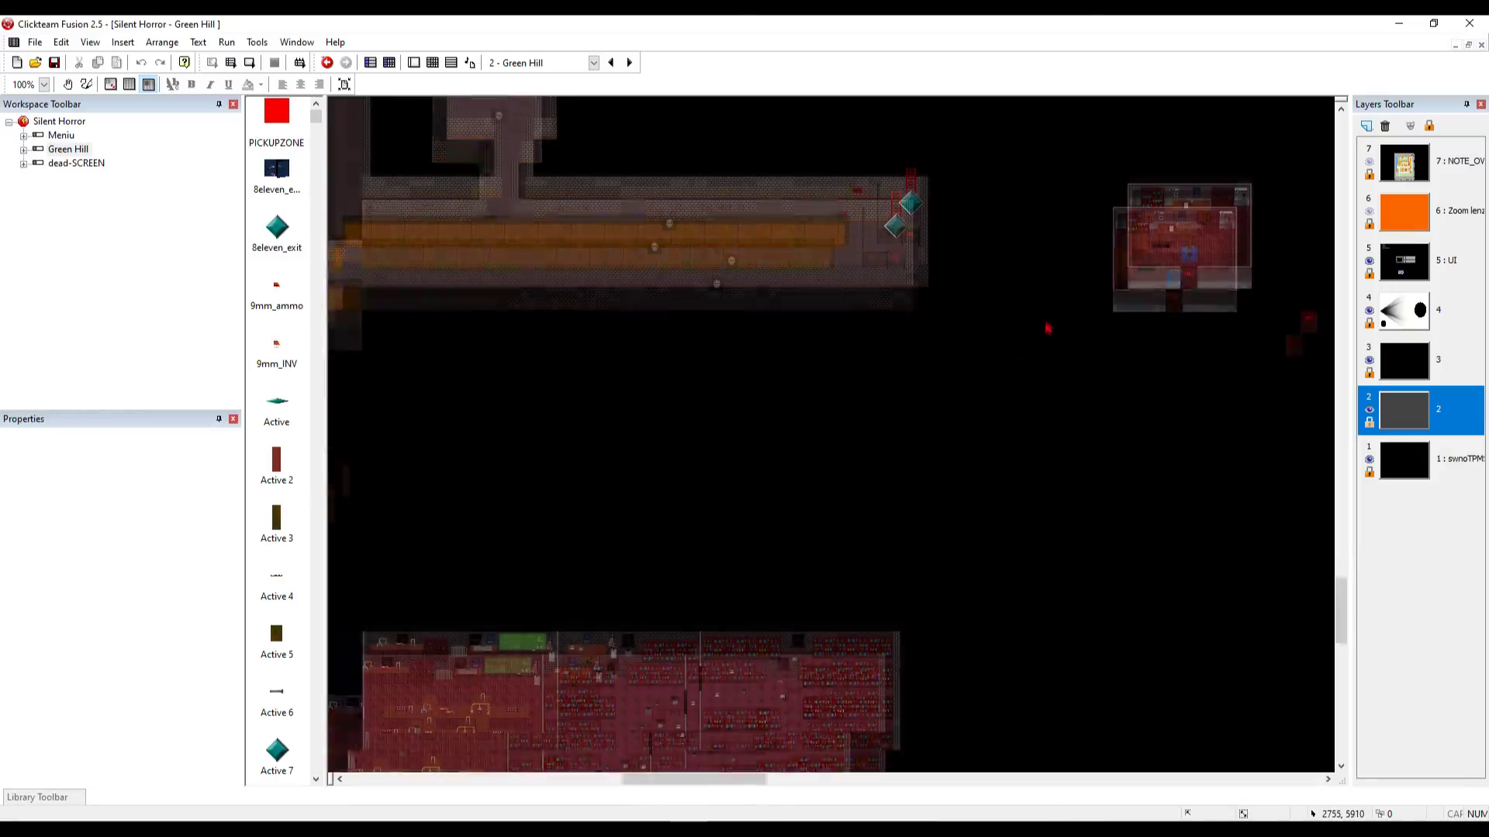